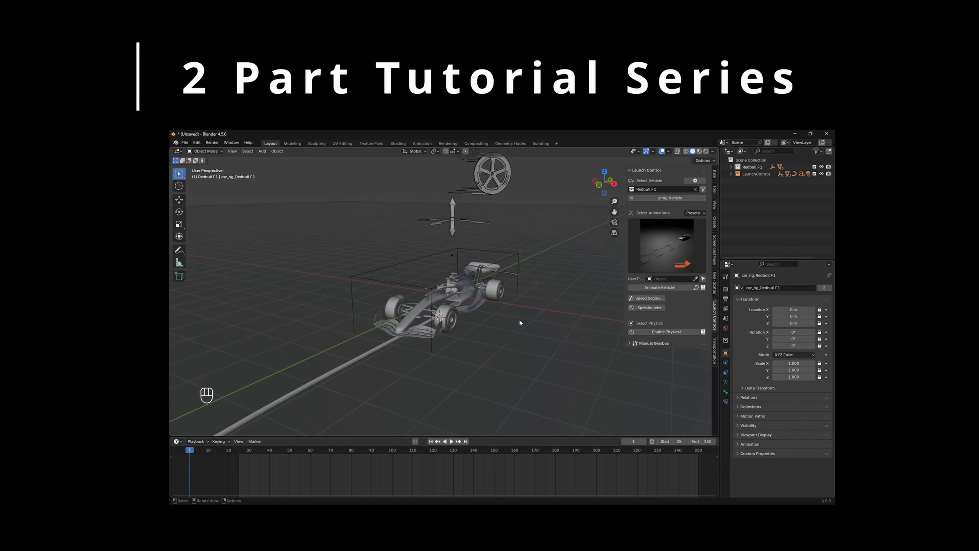
# Step: Play the F1 car's launch animation while orbiting and zooming to follow the car
pyautogui.press('space')
pyautogui.moveTo(519, 319); pyautogui.dragTo(446, 293, button='middle')
pyautogui.scroll(-6, 446, 294)
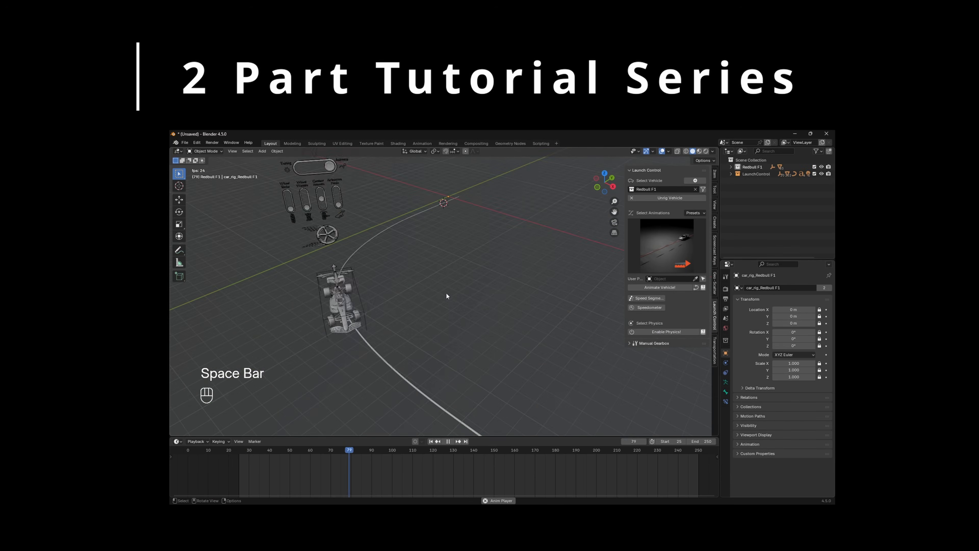
pyautogui.press('space')
pyautogui.click(431, 441)
pyautogui.scroll(8, 478, 338)
pyautogui.moveTo(479, 337); pyautogui.dragTo(482, 293, button='middle')
pyautogui.moveTo(247, 461); pyautogui.dragTo(269, 461, button='middle')
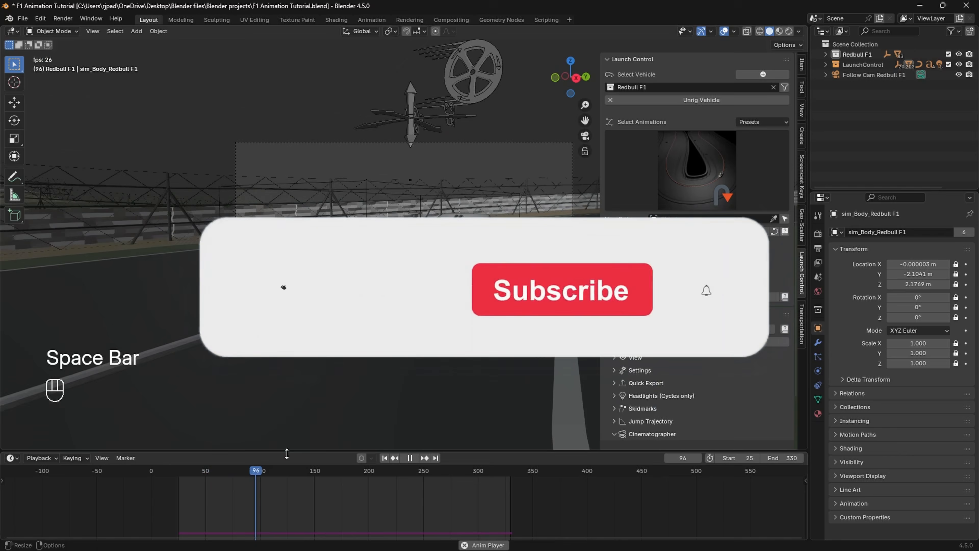
pyautogui.press('space')
pyautogui.press('space')
pyautogui.press('space')
pyautogui.press('space')
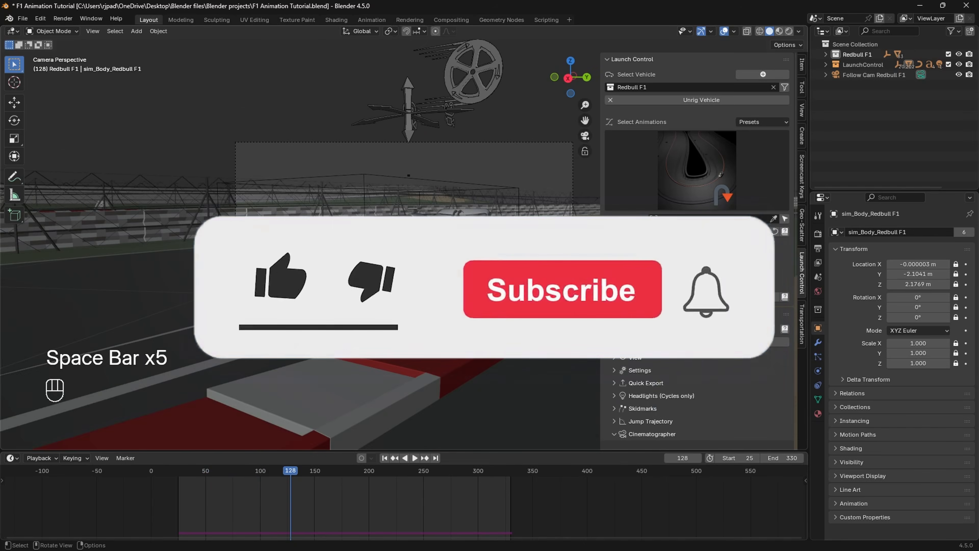
pyautogui.press('n')
pyautogui.press('space')
pyautogui.press('space')
pyautogui.moveTo(386, 270); pyautogui.dragTo(431, 293, button='middle')
pyautogui.scroll(-4, 478, 293)
# Step: Select the driving path, enter Edit Mode, and view the track from above in wireframe
pyautogui.click(497, 297)
pyautogui.scroll(-4, 483, 309)
pyautogui.moveTo(478, 262); pyautogui.dragTo(478, 305, button='middle')
pyautogui.click(501, 293)
pyautogui.press('Tab')
pyautogui.press('KP_7')
pyautogui.scroll(4, 482, 294)
pyautogui.press('z')
# Step: Move a path control point along X, then along Y, and pan toward the hairpin
pyautogui.click(549, 283)
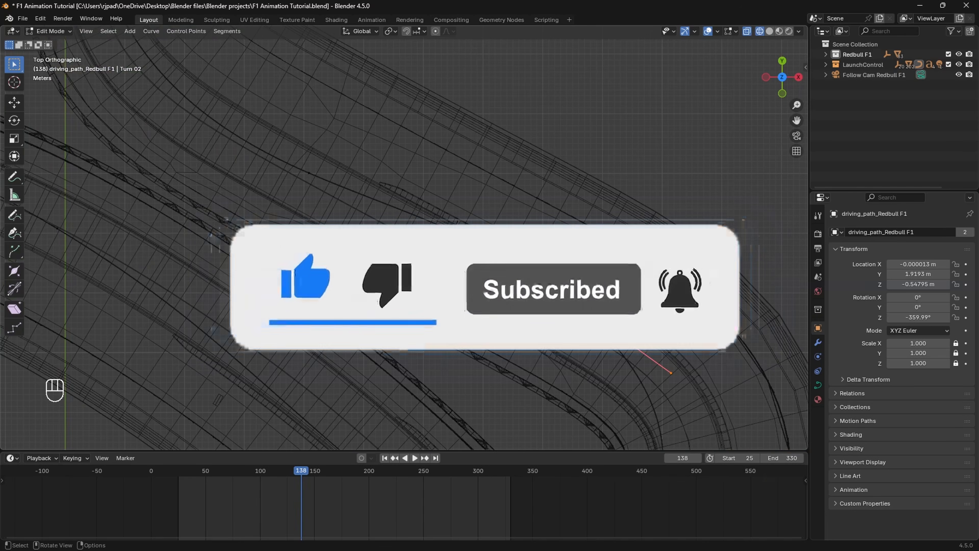
pyautogui.press('g')
pyautogui.press('x')
pyautogui.click(537, 269)
pyautogui.press('g')
pyautogui.press('y')
pyautogui.click(544, 275)
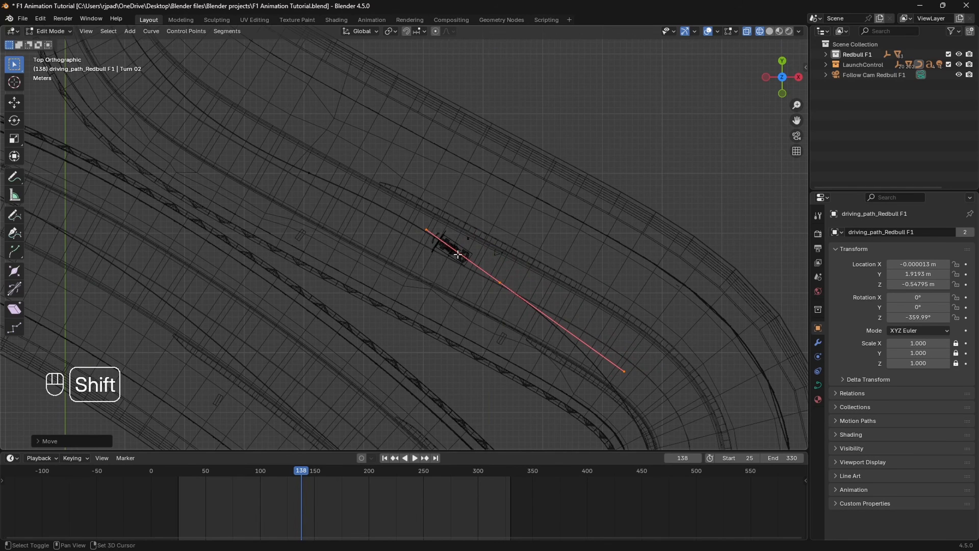
pyautogui.keyDown('shift'); pyautogui.moveTo(544, 275); pyautogui.dragTo(553, 306, button='middle'); pyautogui.keyUp('shift')
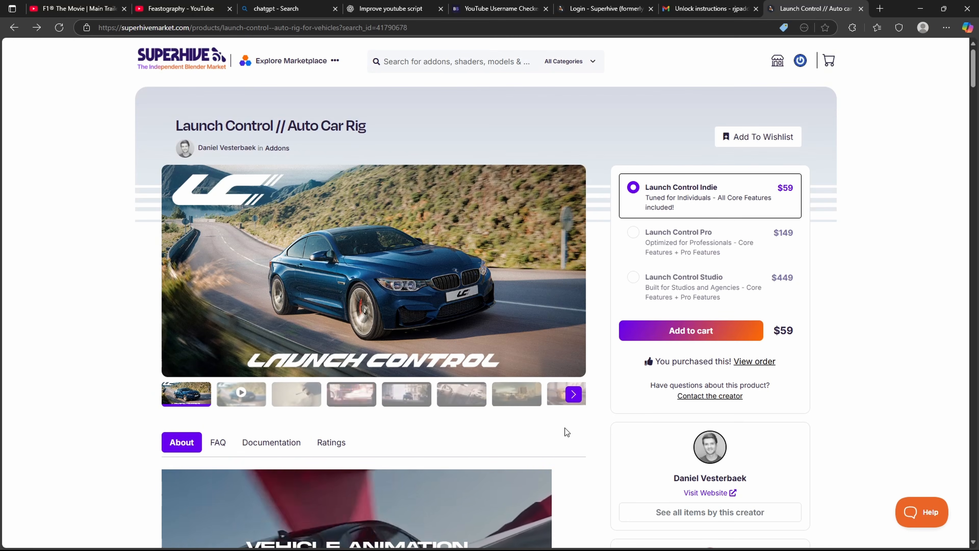
# Step: Scroll through the Launch Control product page, then open the order listing its downloads
pyautogui.scroll(-5, 565, 426)
pyautogui.scroll(-1, 561, 394)
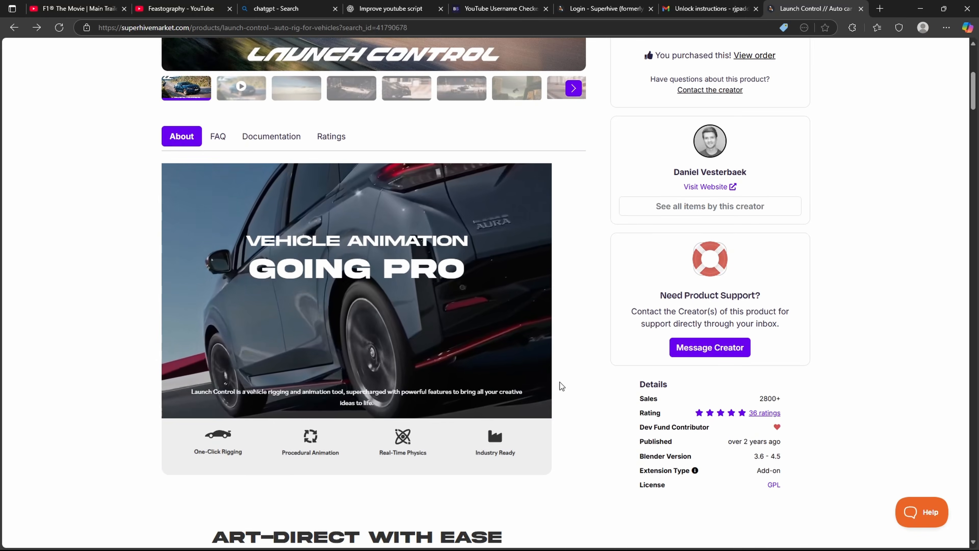
pyautogui.scroll(-4, 561, 372)
pyautogui.scroll(-15, 558, 345)
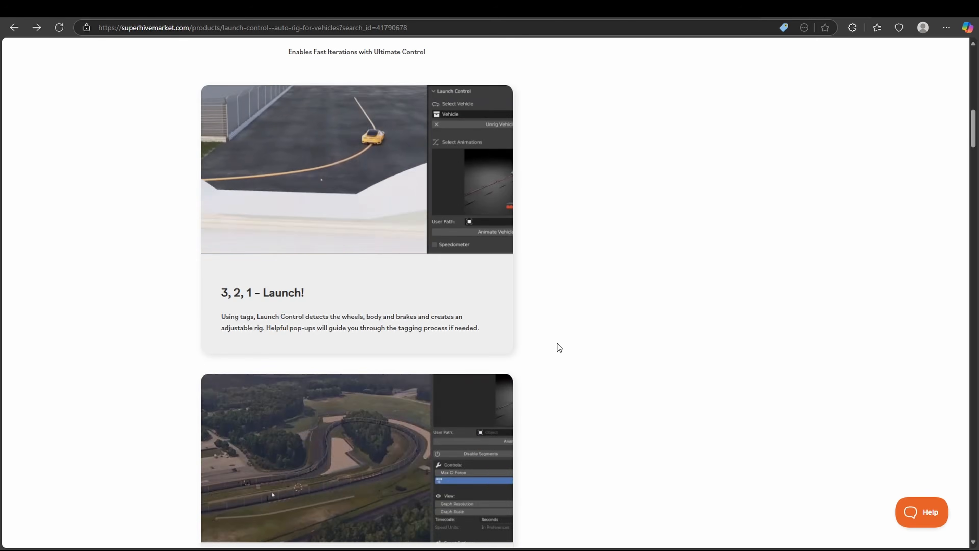
pyautogui.scroll(-5, 496, 344)
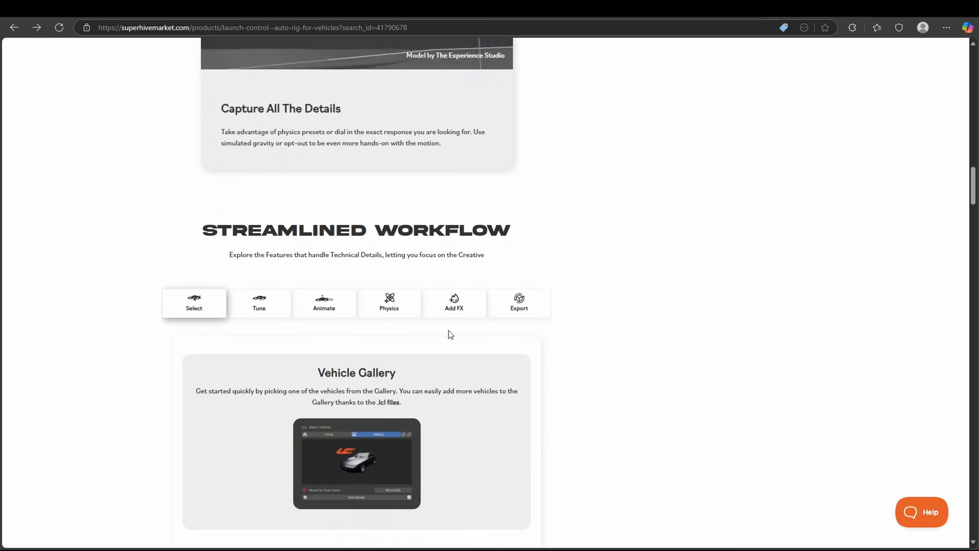
pyautogui.scroll(-5, 453, 326)
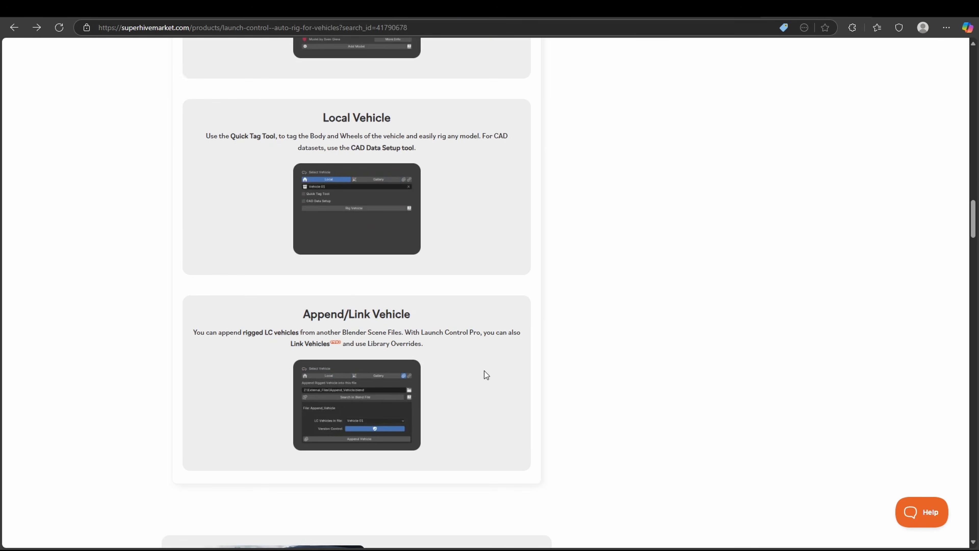
pyautogui.scroll(-8, 485, 373)
pyautogui.scroll(-7, 485, 372)
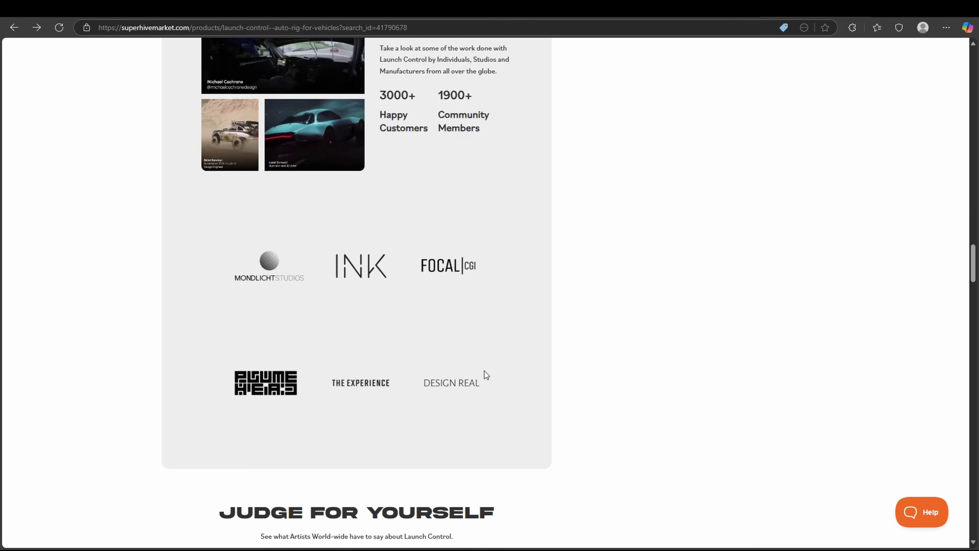
pyautogui.scroll(20, 521, 370)
pyautogui.scroll(20, 521, 369)
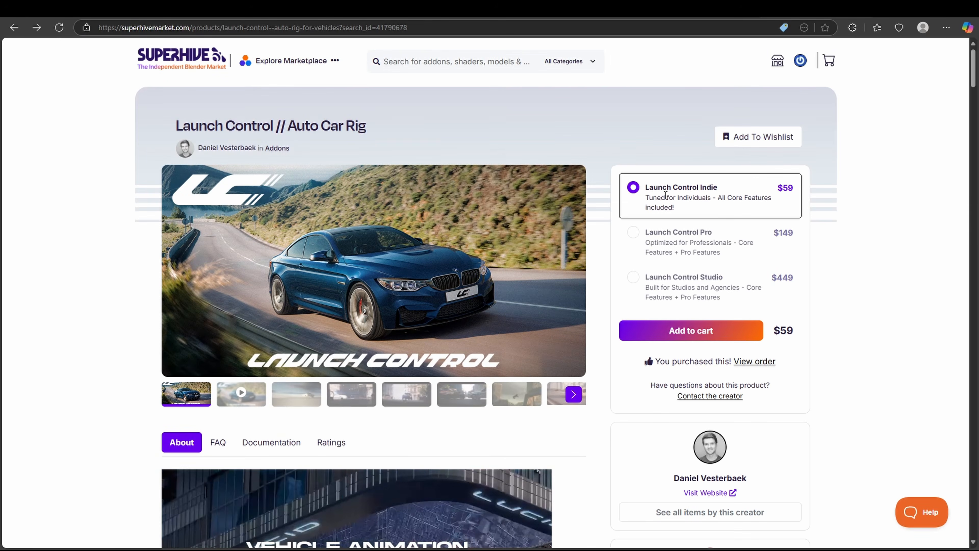
pyautogui.click(748, 363)
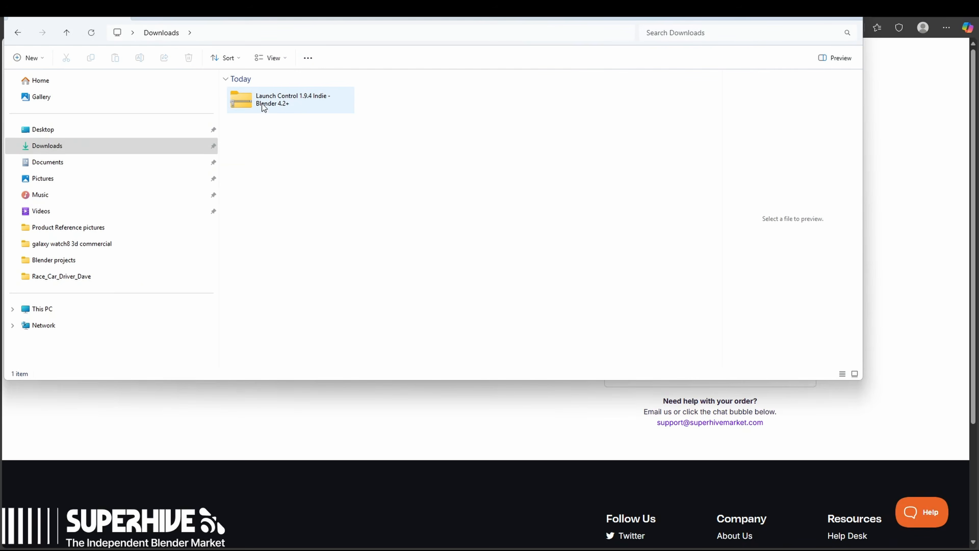
# Step: Place the second Explorer window beside Downloads and open Blender files > Add-ons in it
pyautogui.click(263, 108)
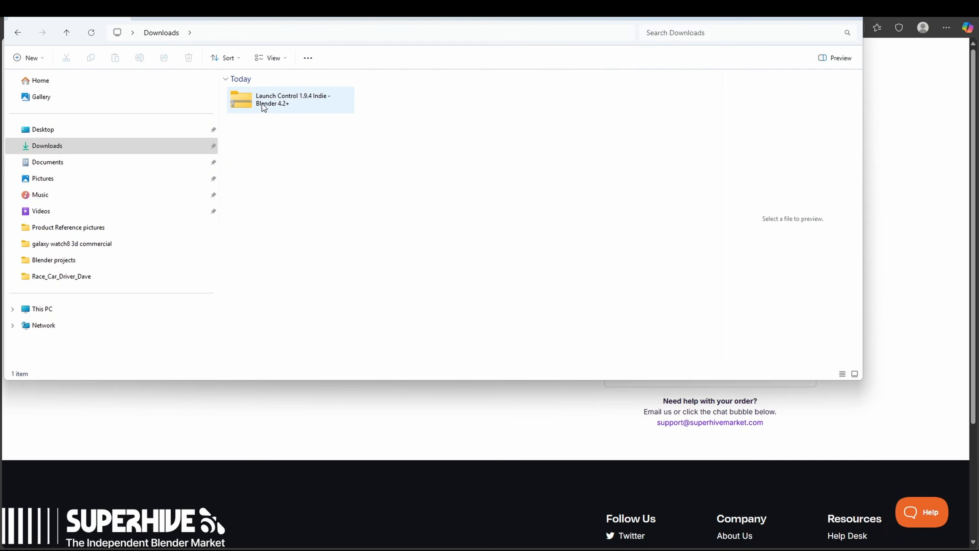
pyautogui.click(264, 108)
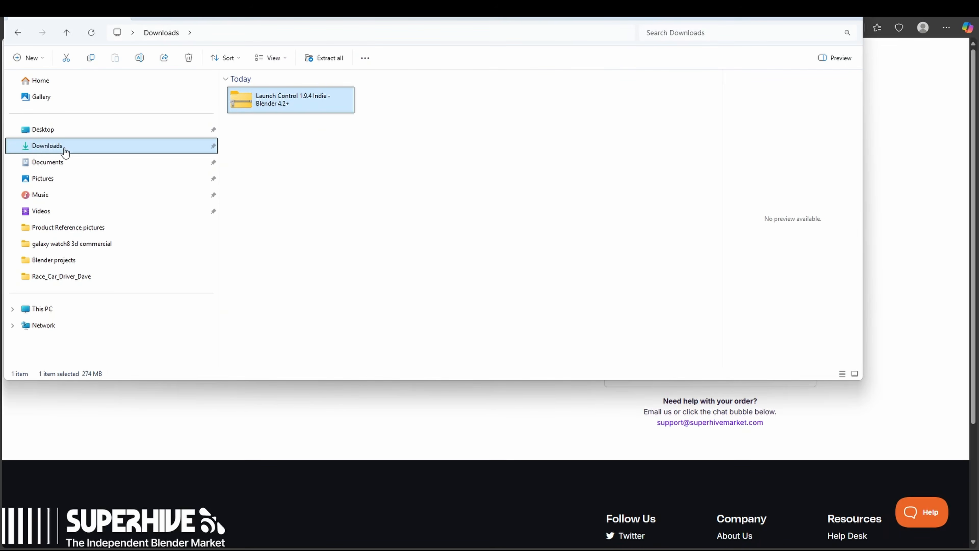
pyautogui.moveTo(490, 536)
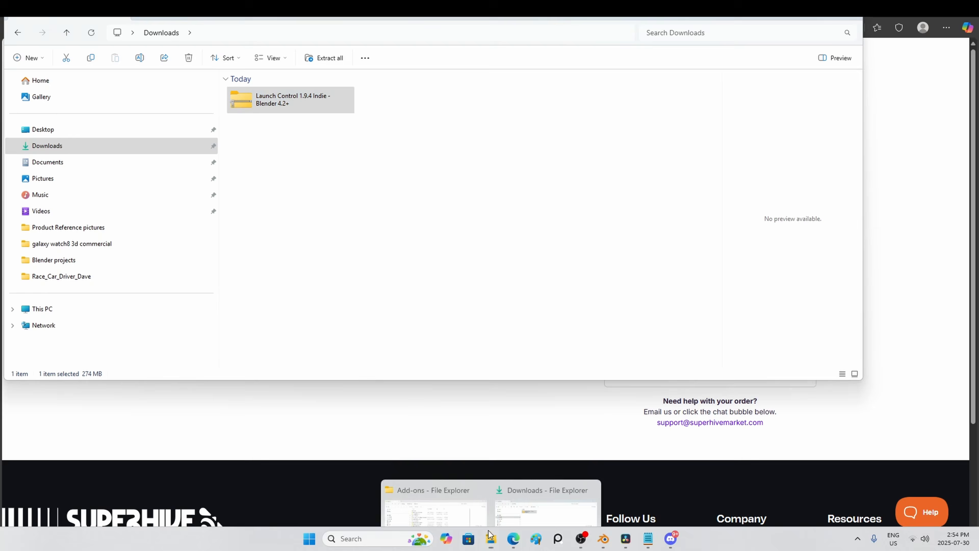
pyautogui.click(435, 506)
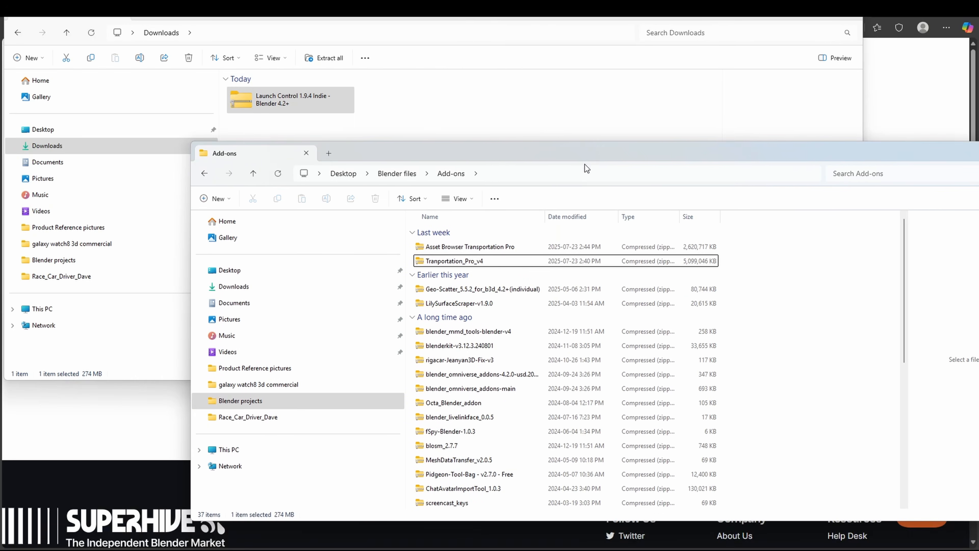
pyautogui.moveTo(501, 179); pyautogui.dragTo(616, 128)
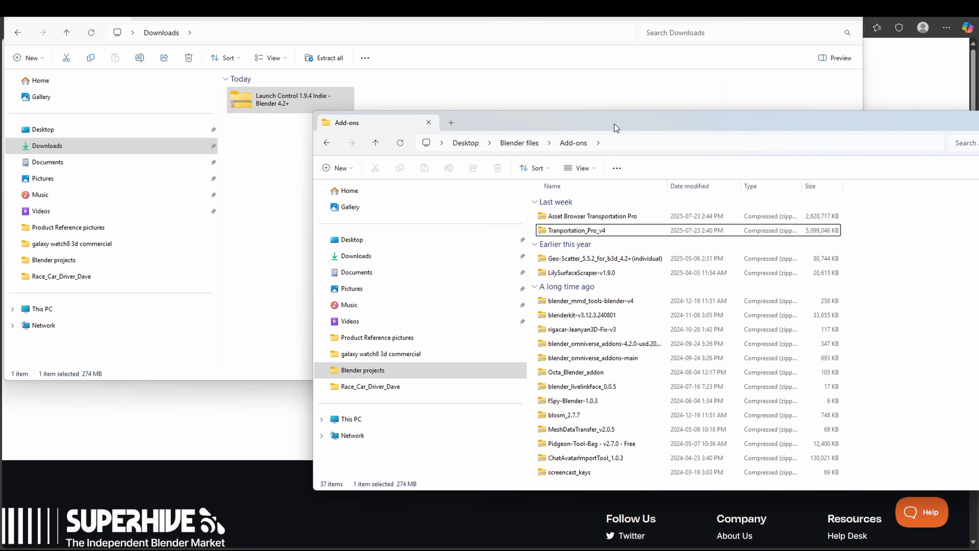
pyautogui.click(376, 143)
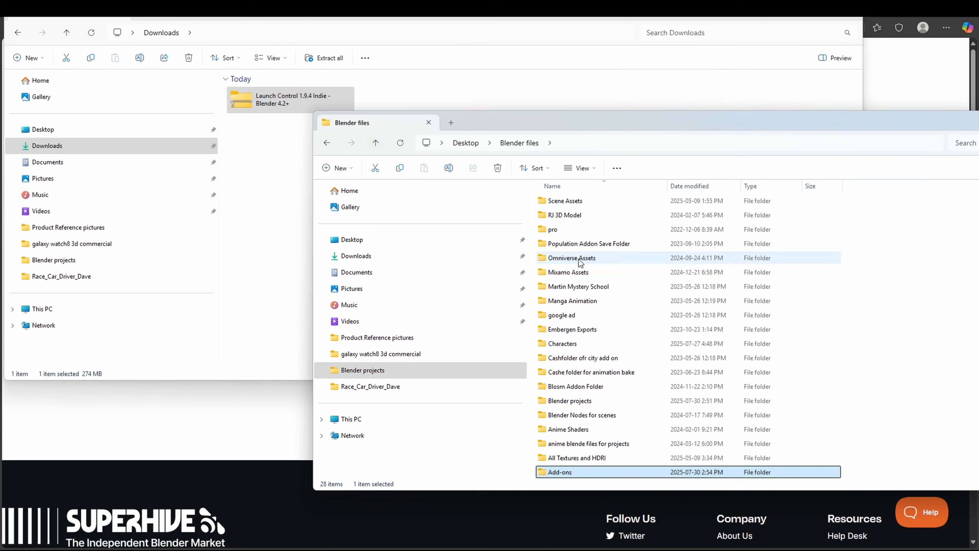
pyautogui.doubleClick(558, 473)
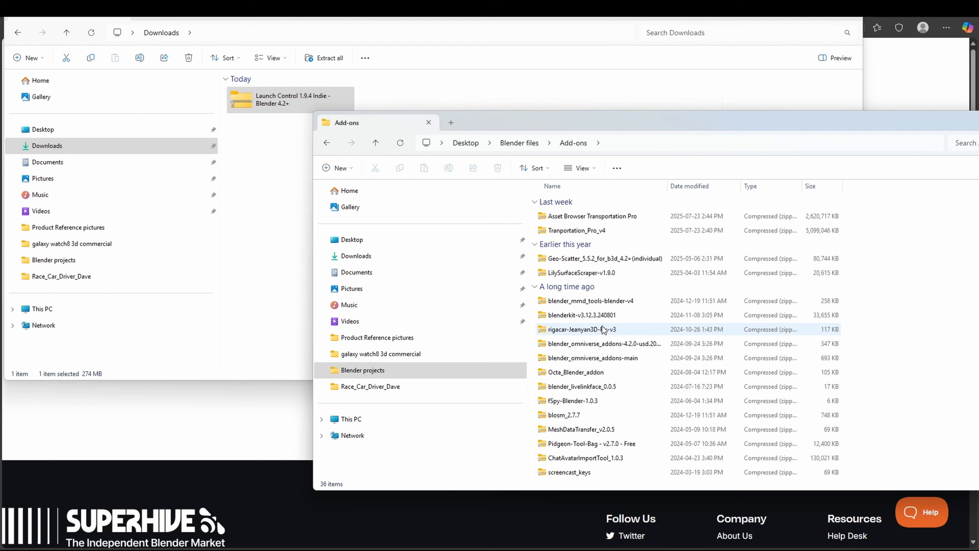
# Step: Drag the Launch Control 1.9.4 Indie zip from Downloads into Add-ons, then return to Blender
pyautogui.scroll(6, 589, 384)
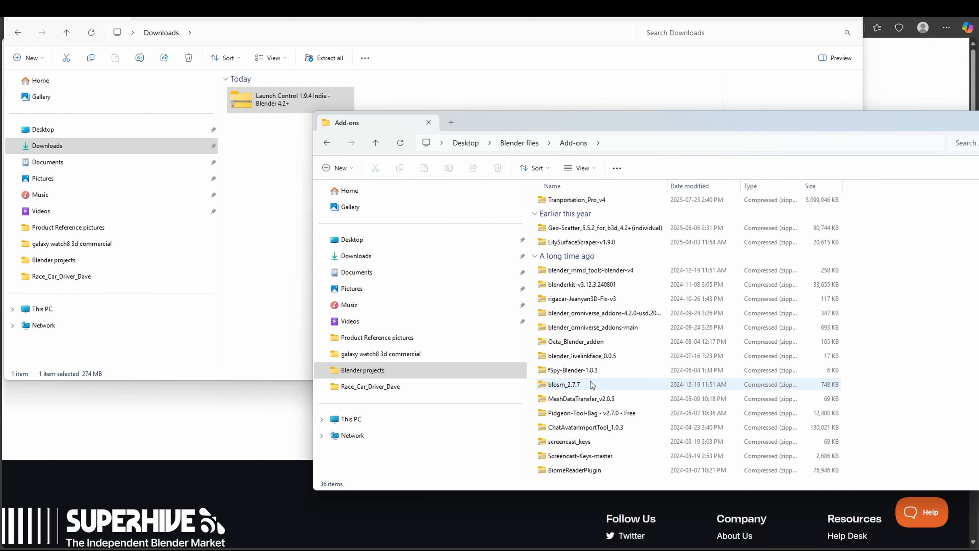
pyautogui.moveTo(486, 125); pyautogui.dragTo(463, 136)
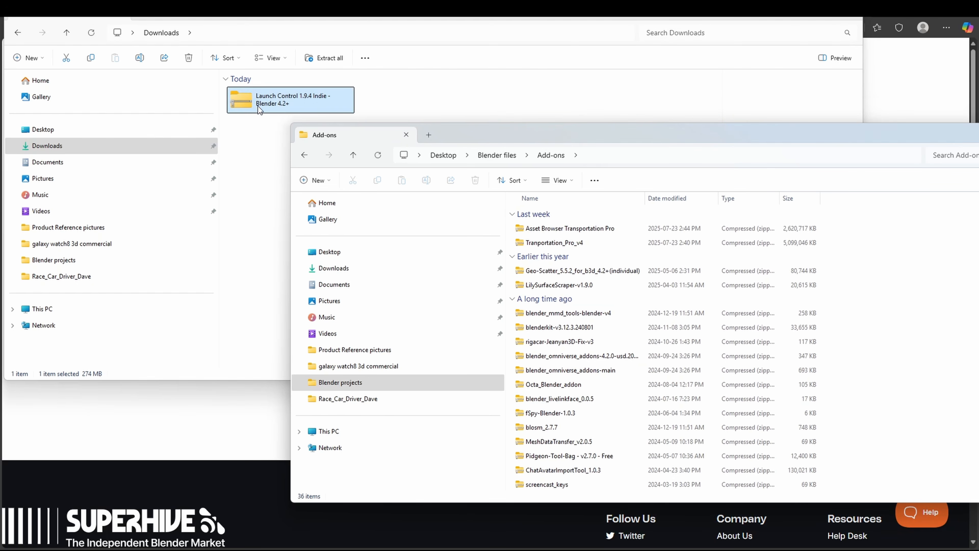
pyautogui.moveTo(248, 106); pyautogui.dragTo(513, 242)
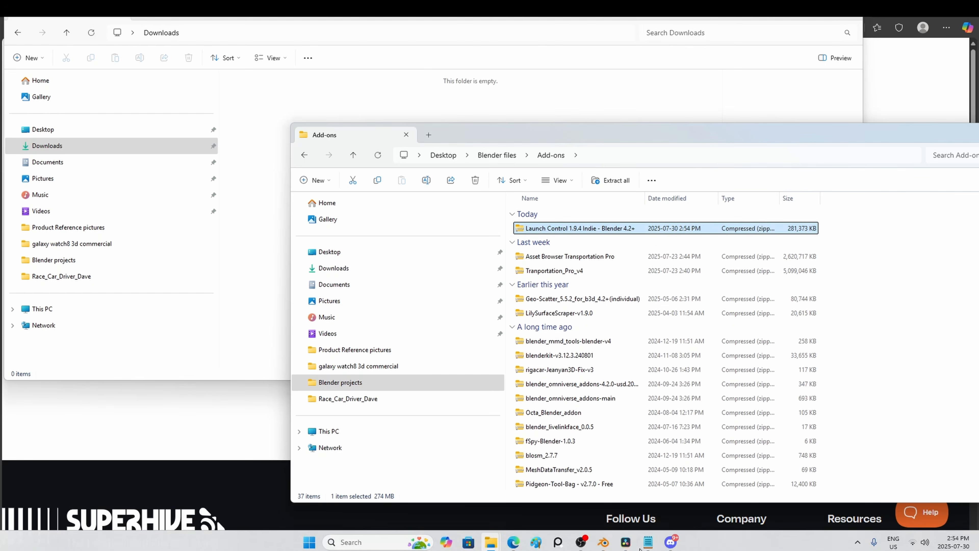
pyautogui.click(604, 539)
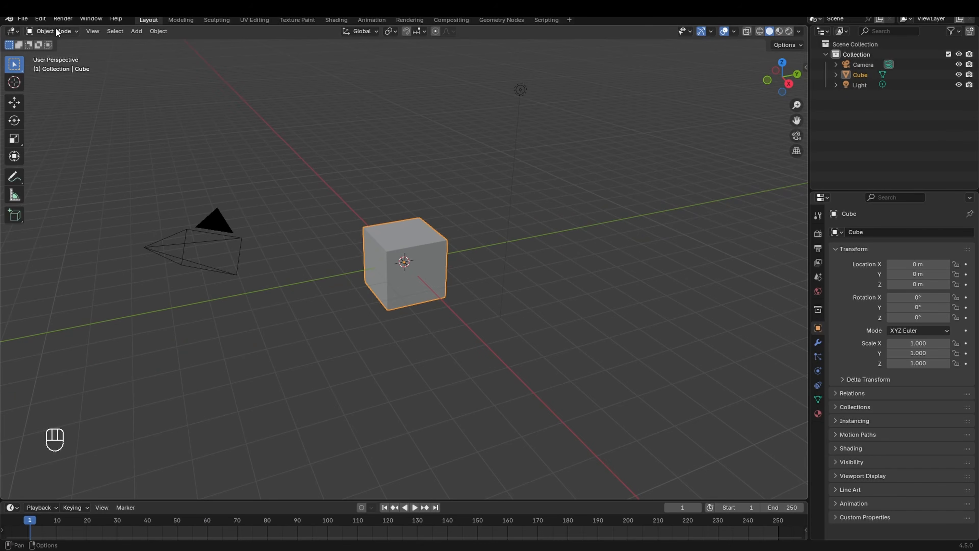
# Step: Use Preferences > Add-ons > Install from Disk, search 'Launch', and select the Launch Control 1.9.4 Indie zip
pyautogui.click(40, 19)
pyautogui.click(75, 151)
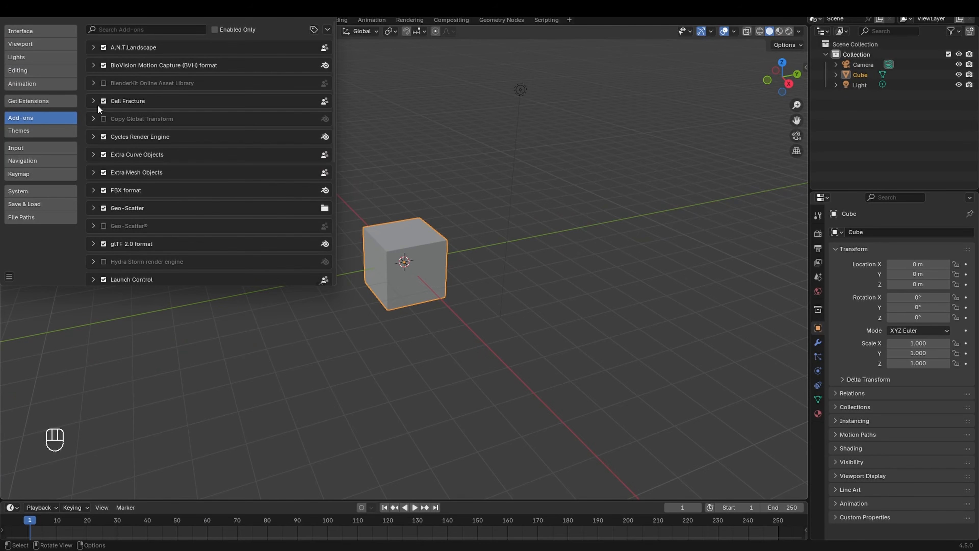
pyautogui.click(328, 29)
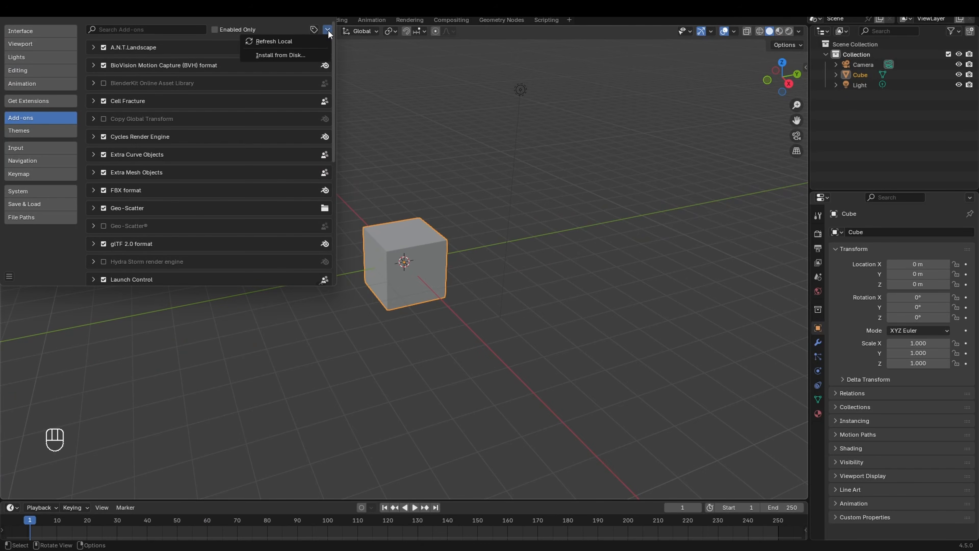
pyautogui.click(280, 56)
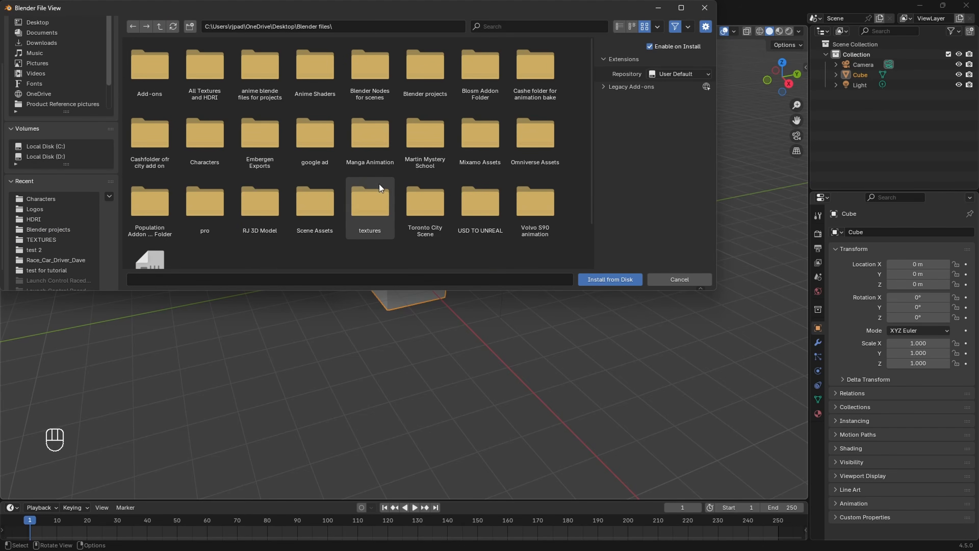
pyautogui.doubleClick(155, 77)
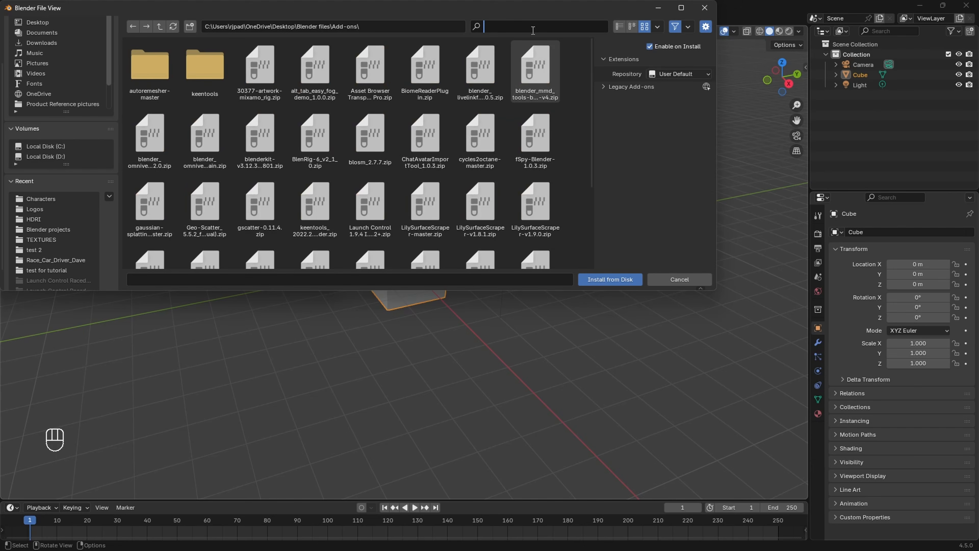
pyautogui.write('Launch')
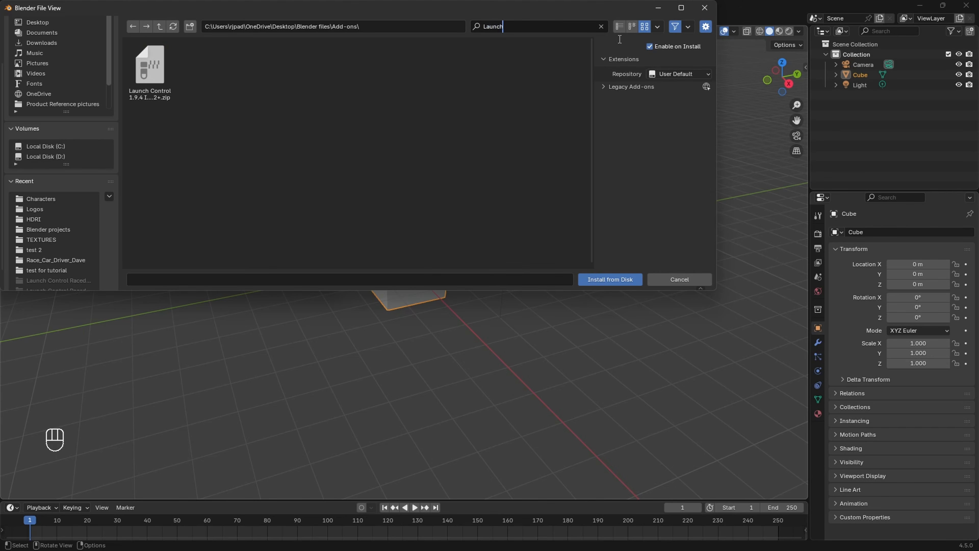
pyautogui.click(152, 80)
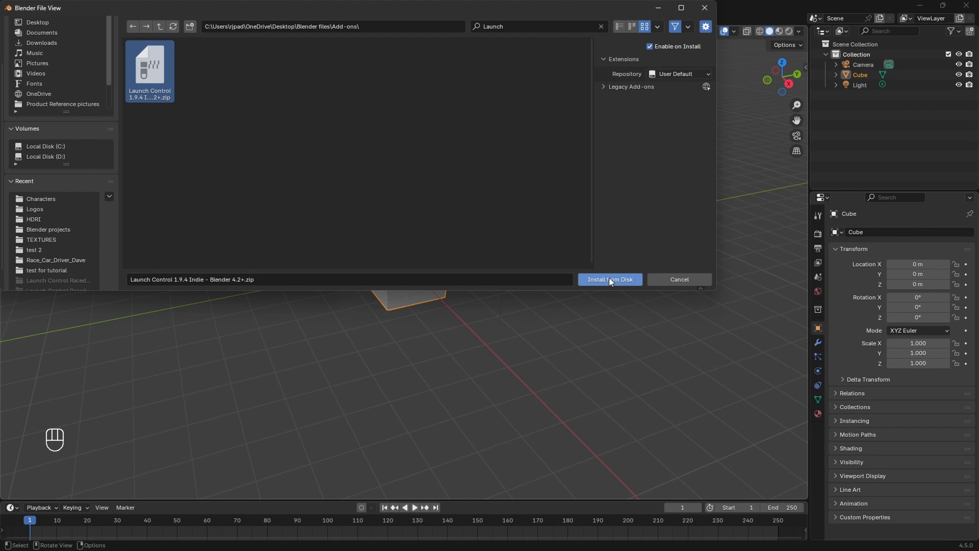
# Step: Cancel the install, find Launch Control by searching 'Laun', save preferences, and close Preferences
pyautogui.click(677, 278)
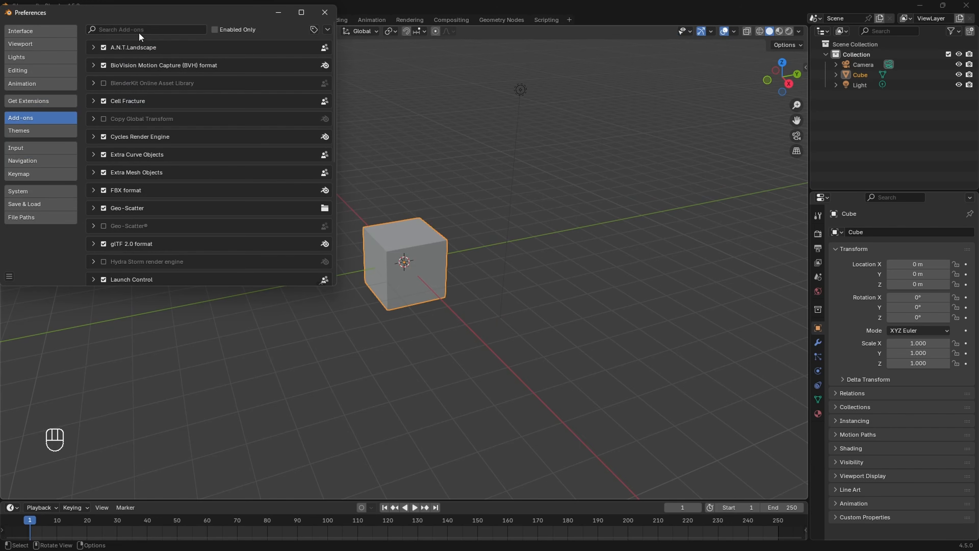
pyautogui.click(154, 28)
pyautogui.write('Laun')
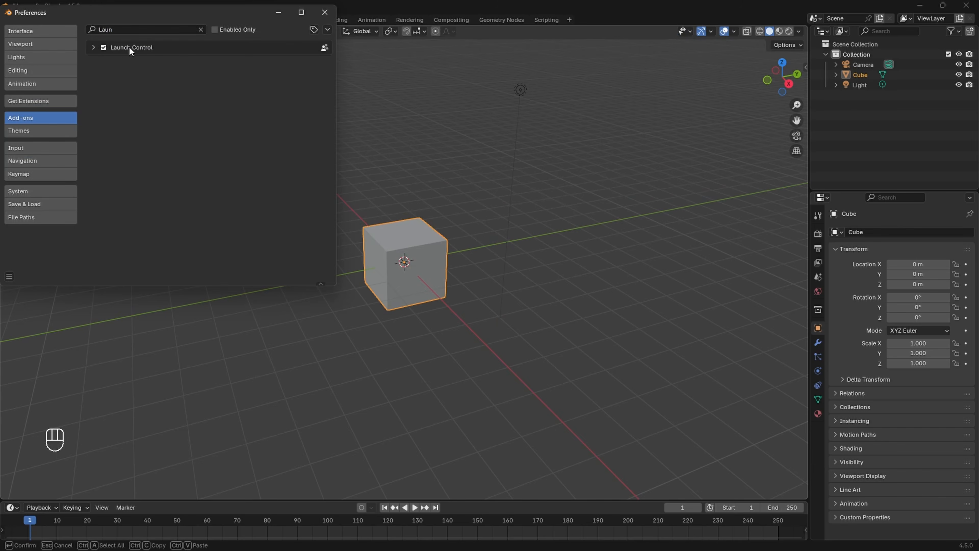
pyautogui.click(94, 48)
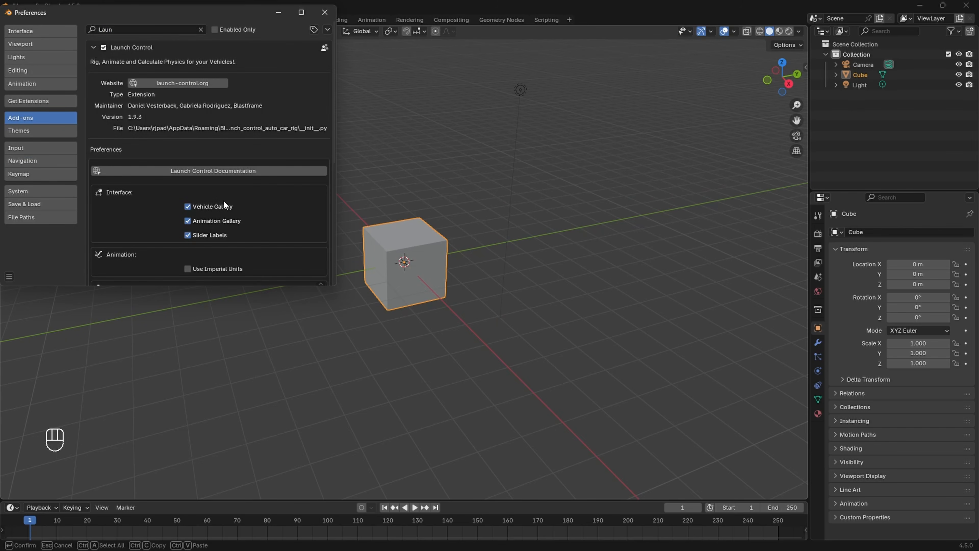
pyautogui.click(9, 276)
pyautogui.click(40, 246)
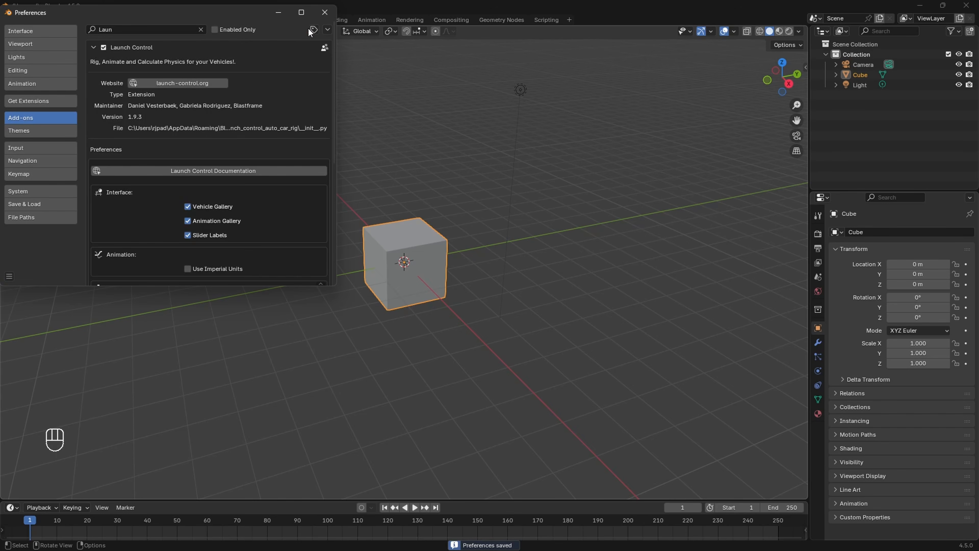
pyautogui.click(324, 13)
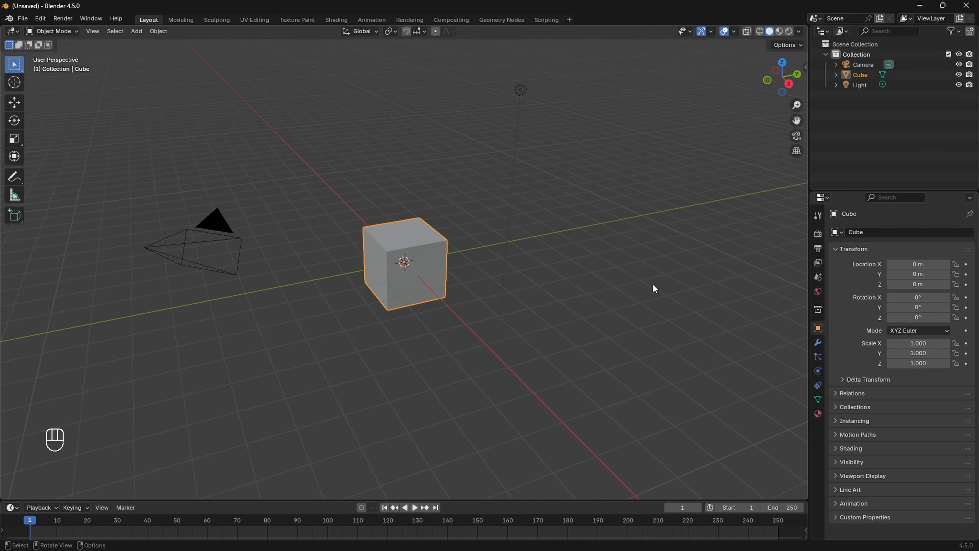
# Step: Check the Launch Control tab in the viewport N-panel, choosing to pick a vehicle from this file
pyautogui.press('n')
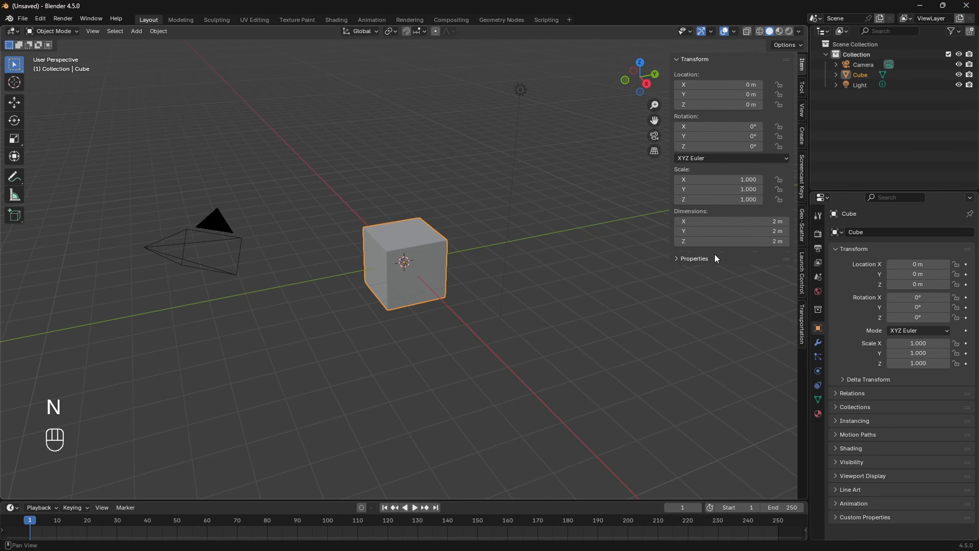
pyautogui.click(802, 274)
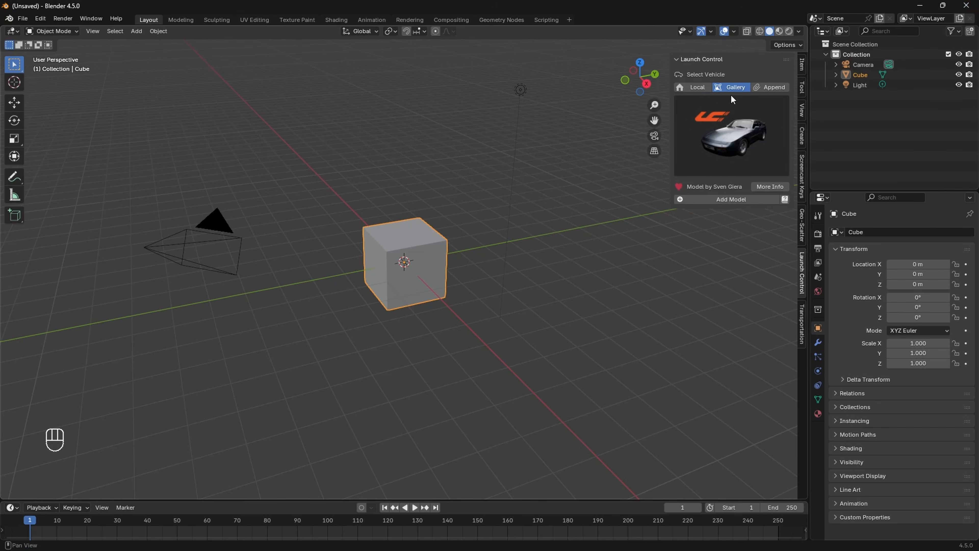
pyautogui.click(700, 88)
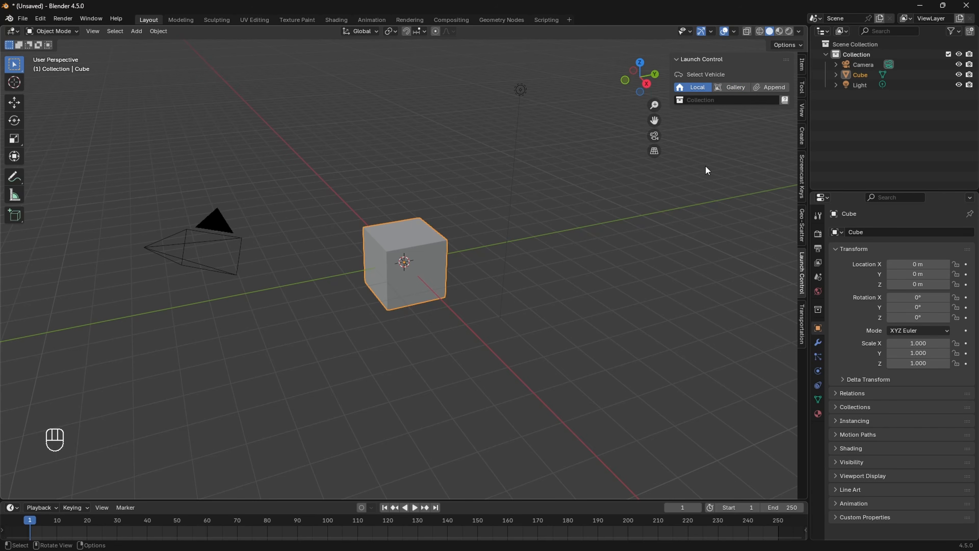
pyautogui.press('n')
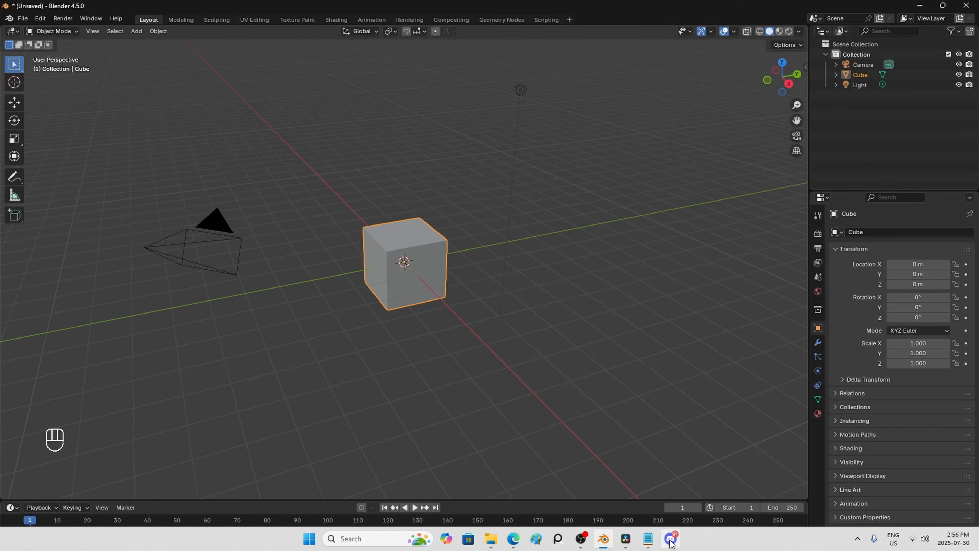
# Step: In the Launch Control Users Discord server, browse the help channel and the faq forum posts
pyautogui.click(671, 538)
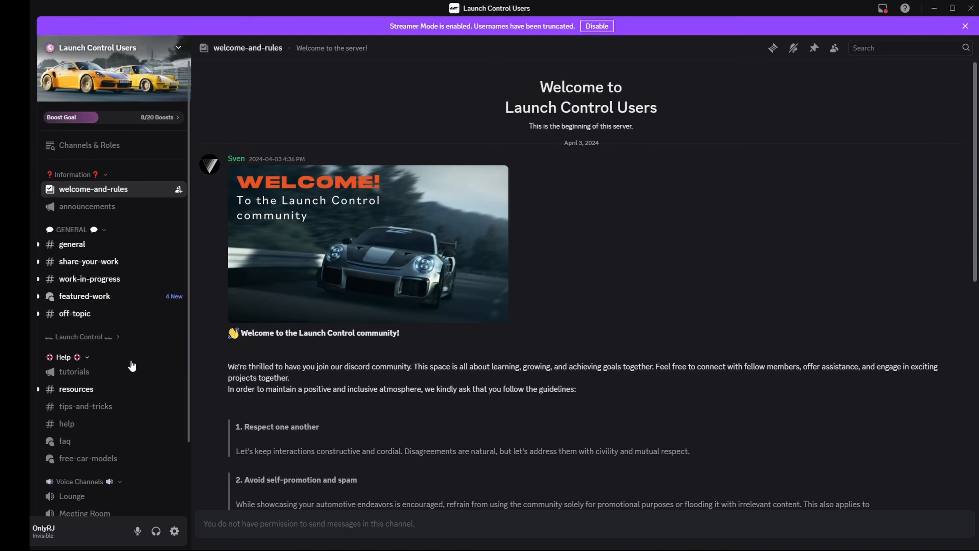
pyautogui.scroll(-3, 132, 359)
pyautogui.scroll(3, 111, 247)
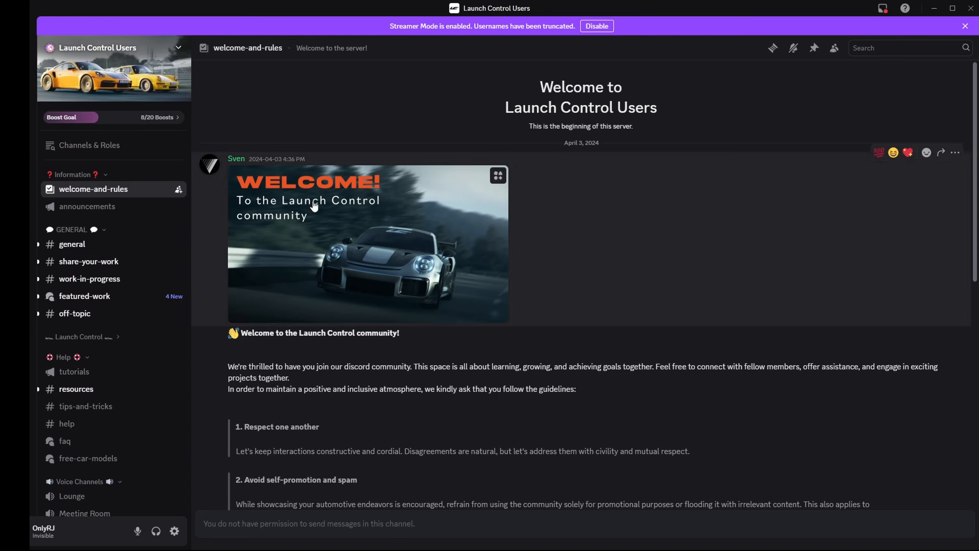
pyautogui.scroll(-3, 122, 325)
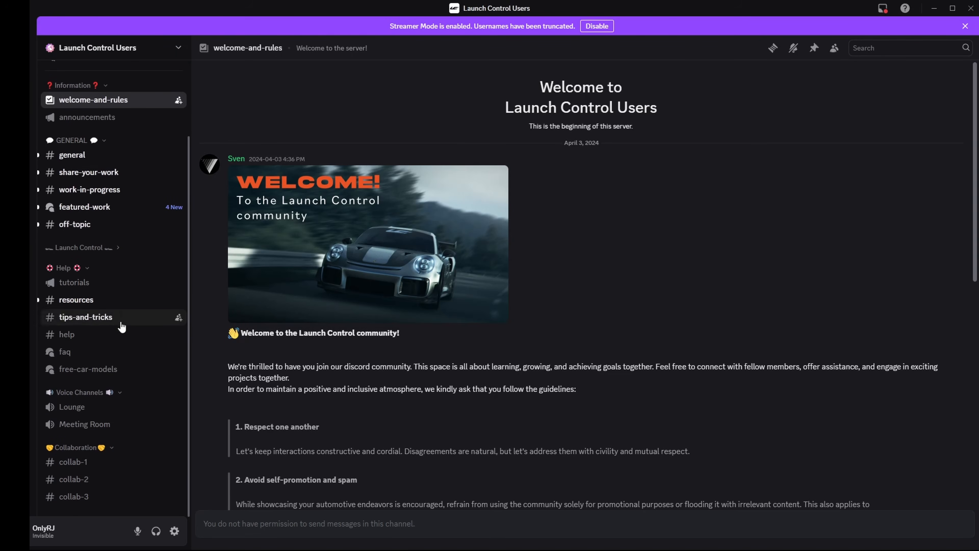
pyautogui.click(78, 338)
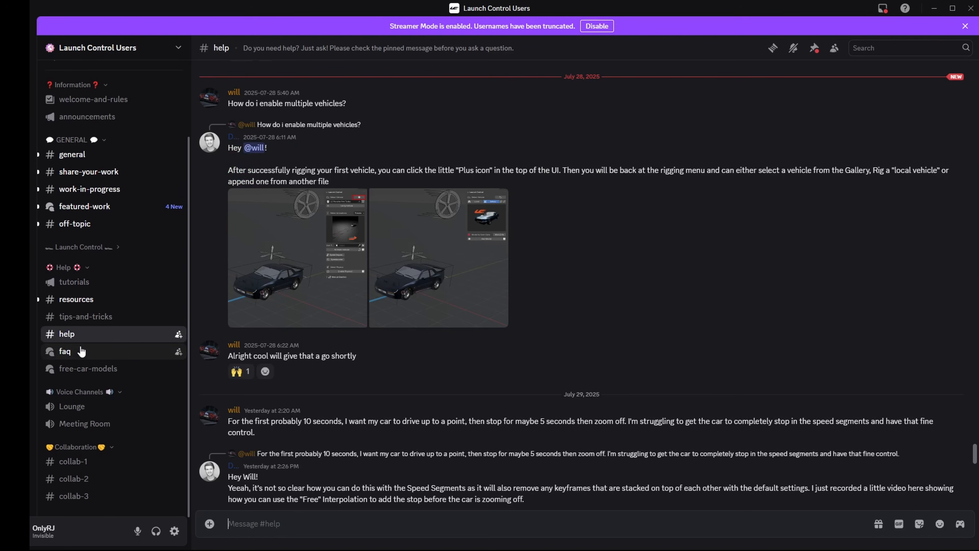
pyautogui.click(65, 353)
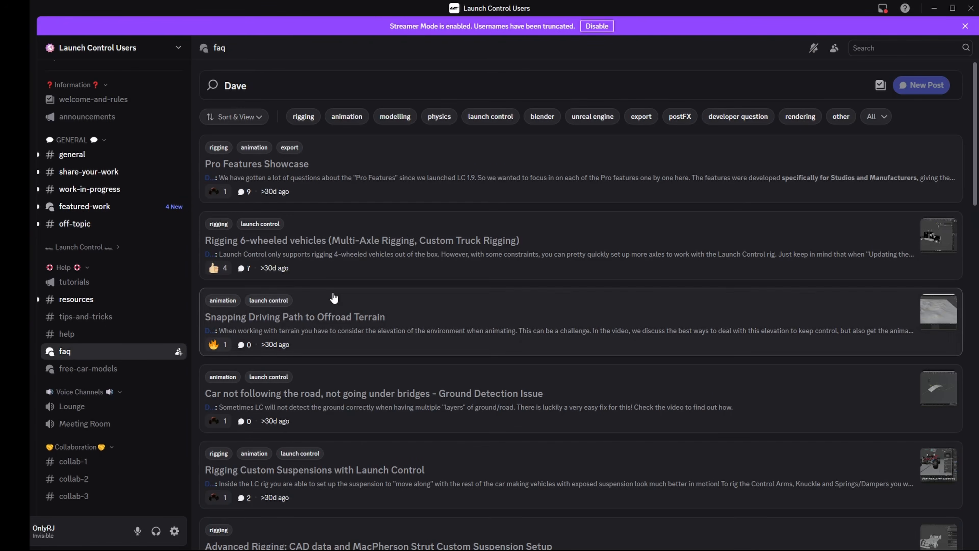
pyautogui.scroll(-5, 421, 305)
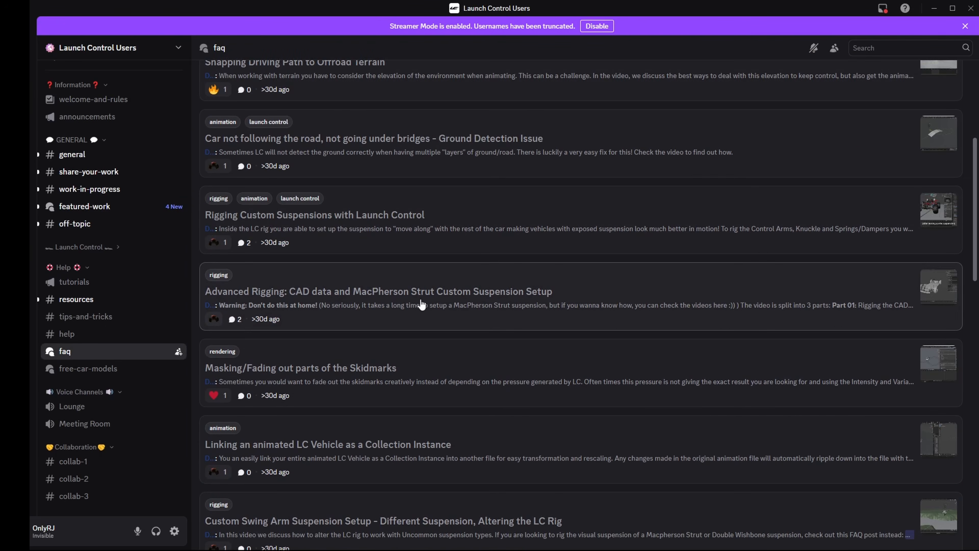
pyautogui.scroll(5, 422, 305)
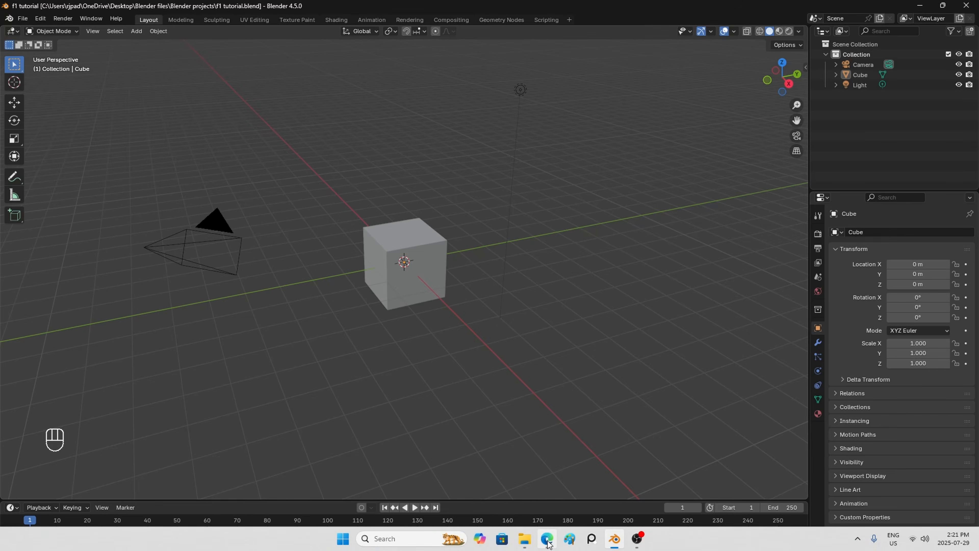
# Step: Search CGTrader for 'f1' and apply the Free filter to the results
pyautogui.click(548, 539)
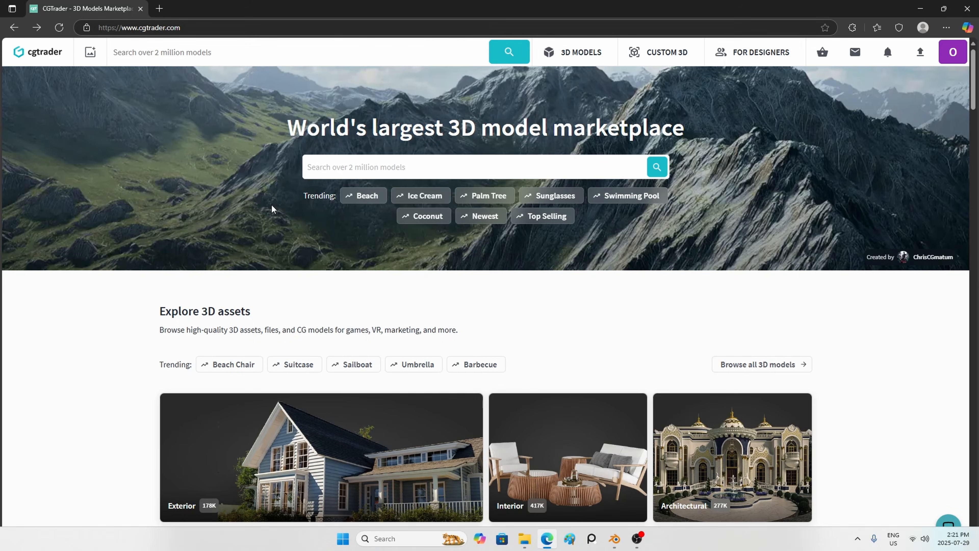
pyautogui.click(371, 168)
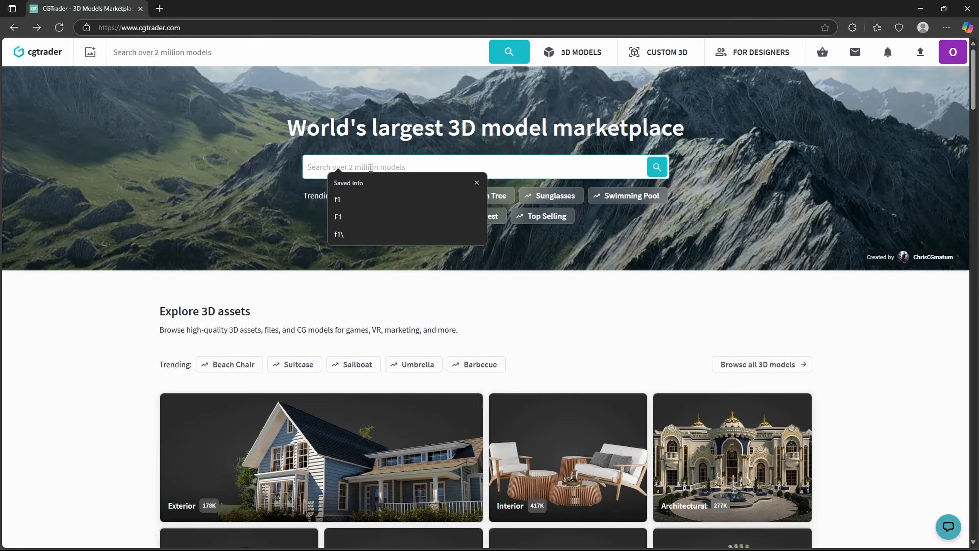
pyautogui.write('f1')
pyautogui.press('Return')
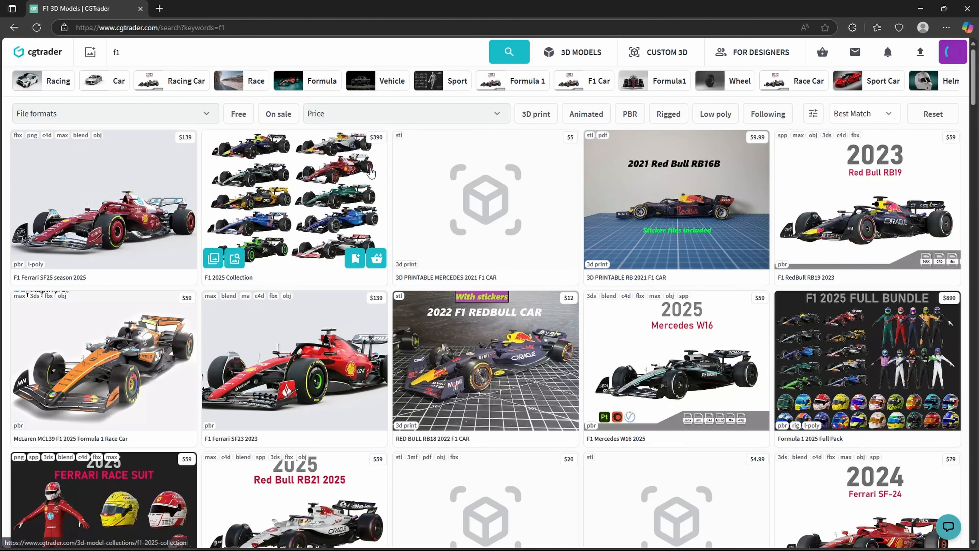
pyautogui.click(238, 115)
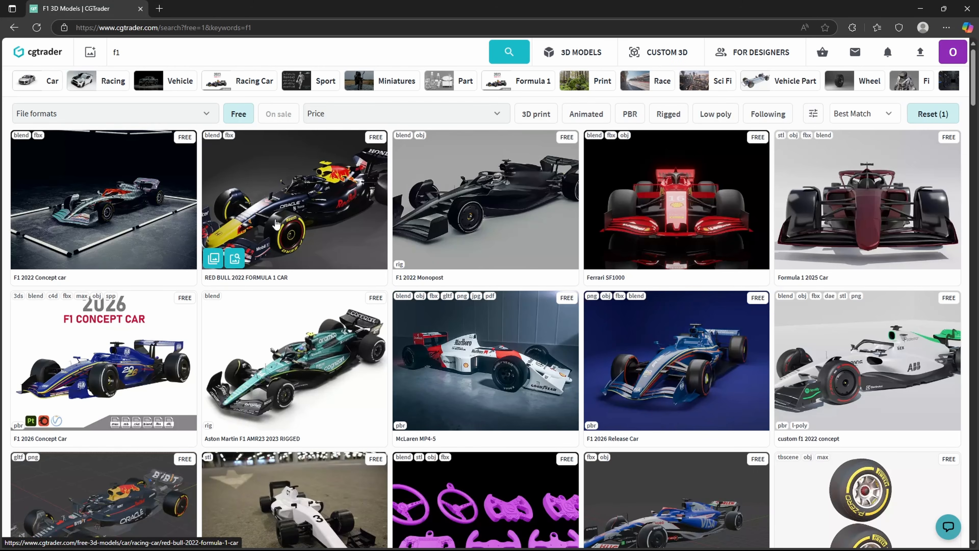
# Step: Open the Red Bull 2022 Formula 1 Car's free download page and highlight the TEXTURES.rar name
pyautogui.click(303, 190)
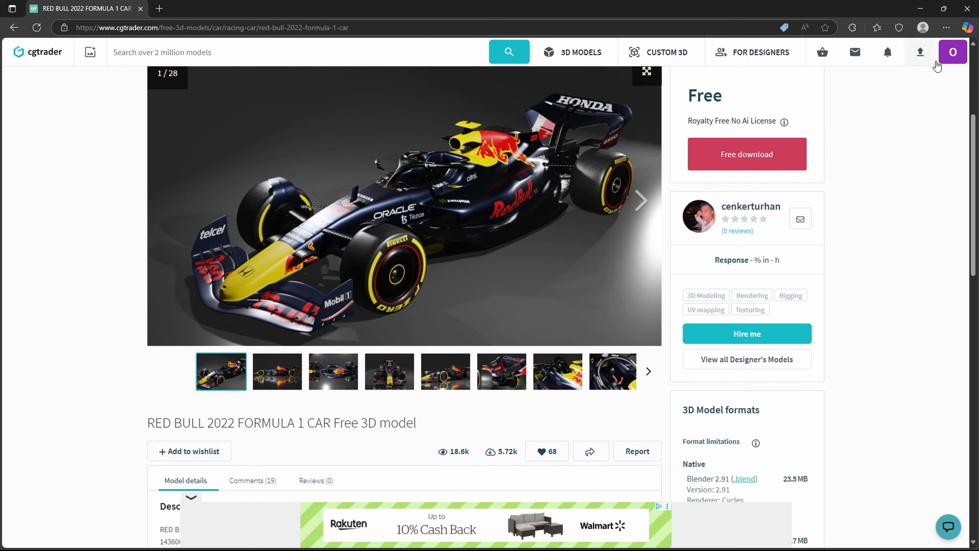
pyautogui.moveTo(949, 57)
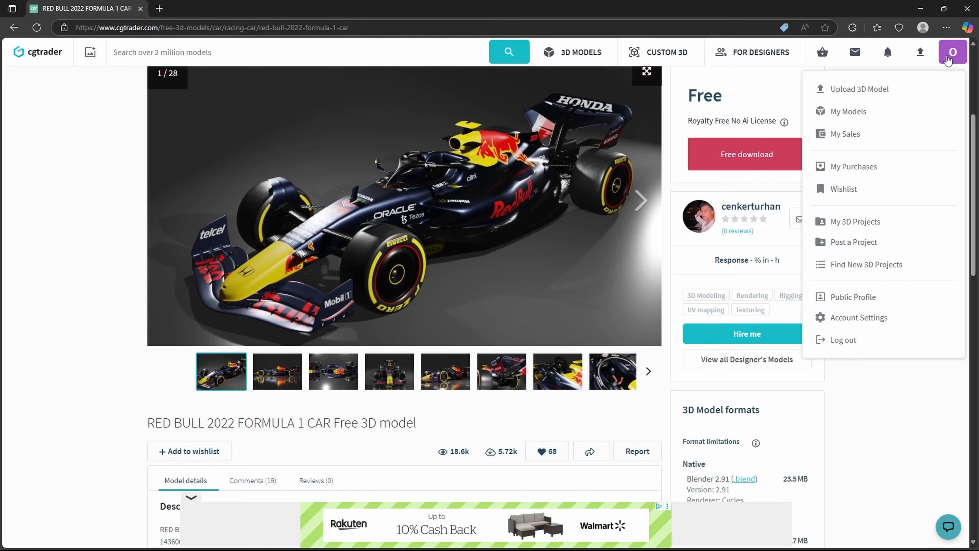
pyautogui.click(746, 156)
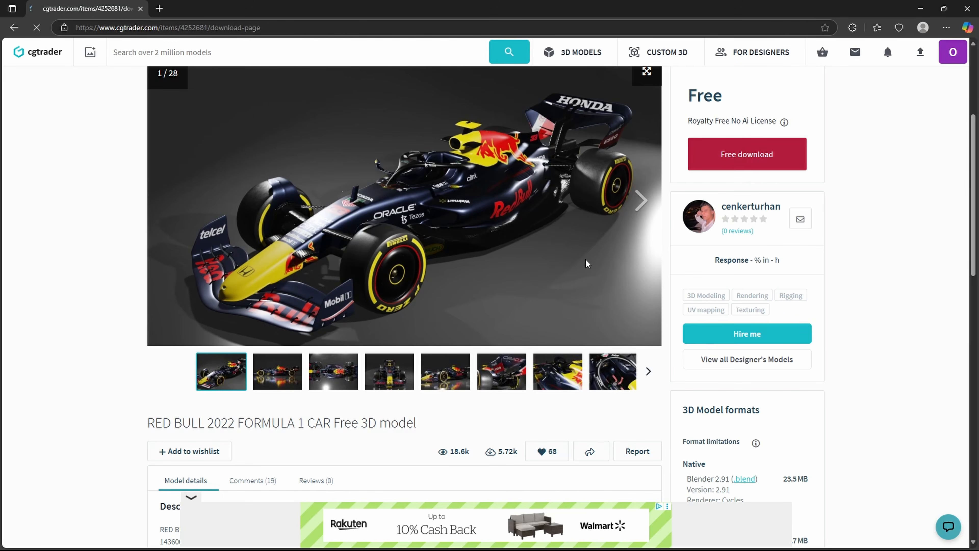
pyautogui.scroll(-1, 502, 320)
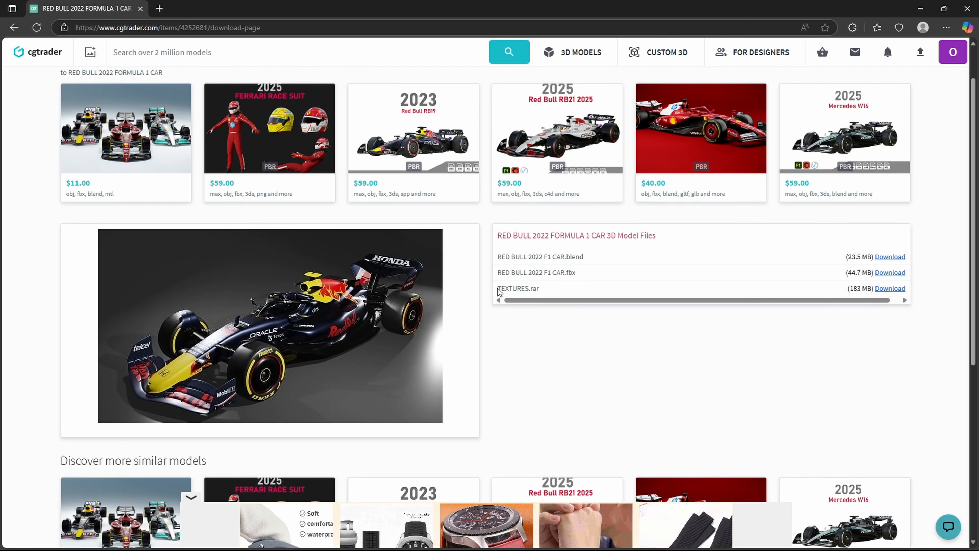
pyautogui.moveTo(499, 290); pyautogui.dragTo(540, 289)
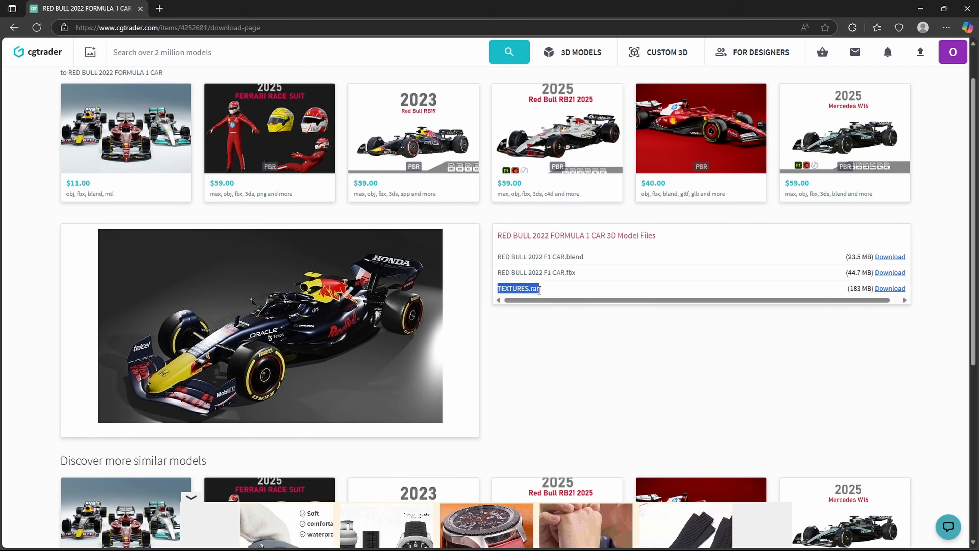
pyautogui.click(635, 335)
pyautogui.moveTo(499, 290); pyautogui.dragTo(536, 289)
# Step: Check the Redbull F1 car folder's .blend file and TEXTURES, then go back to CGTrader's free f1 results
pyautogui.moveTo(533, 547)
pyautogui.moveTo(511, 507)
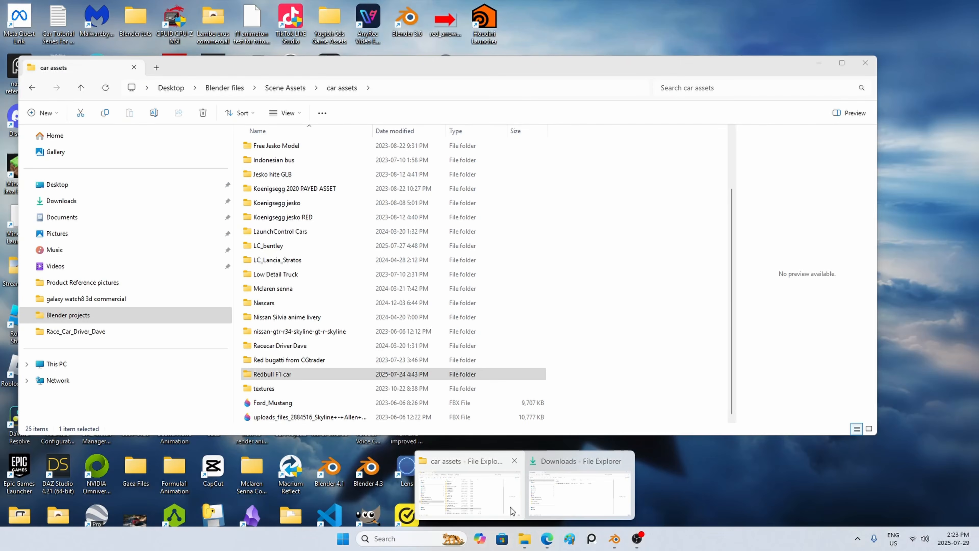
pyautogui.click(510, 507)
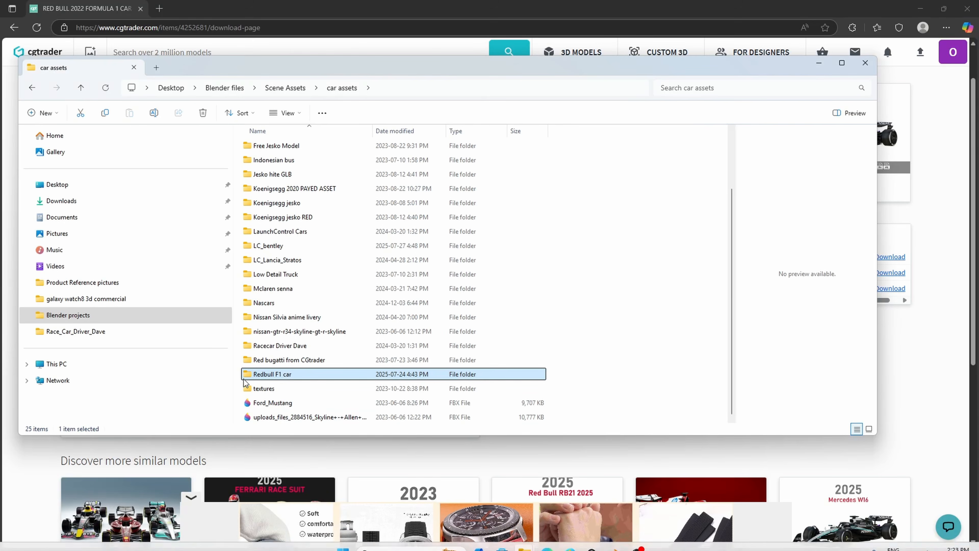
pyautogui.doubleClick(285, 377)
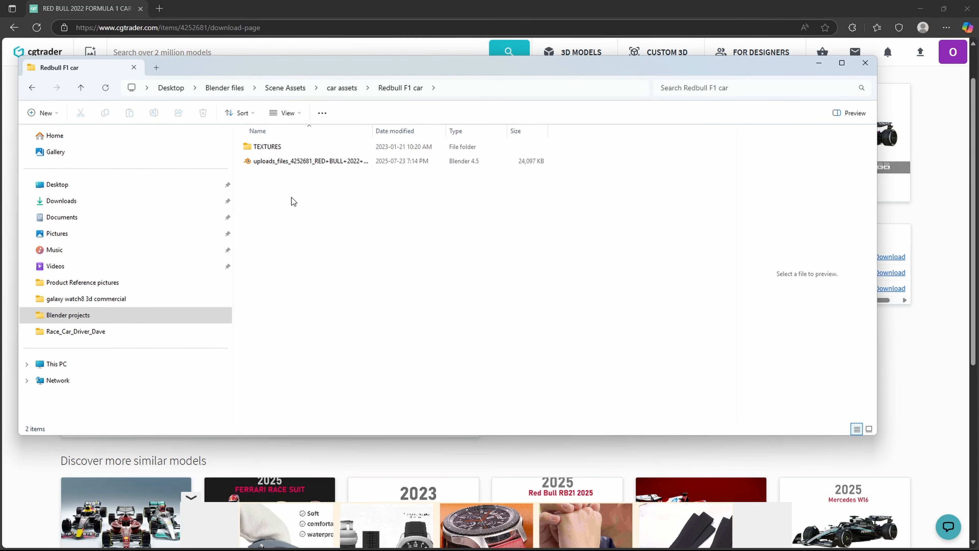
pyautogui.click(274, 165)
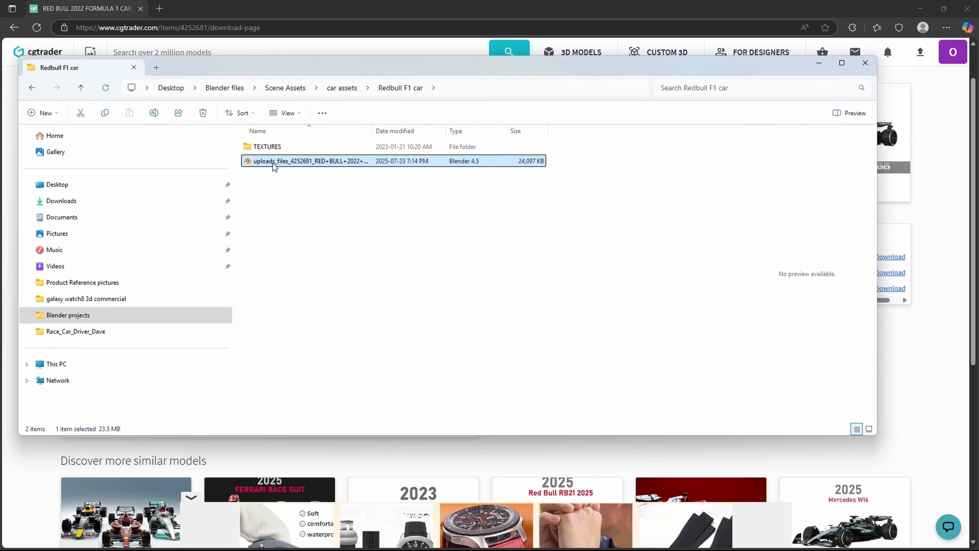
pyautogui.doubleClick(266, 148)
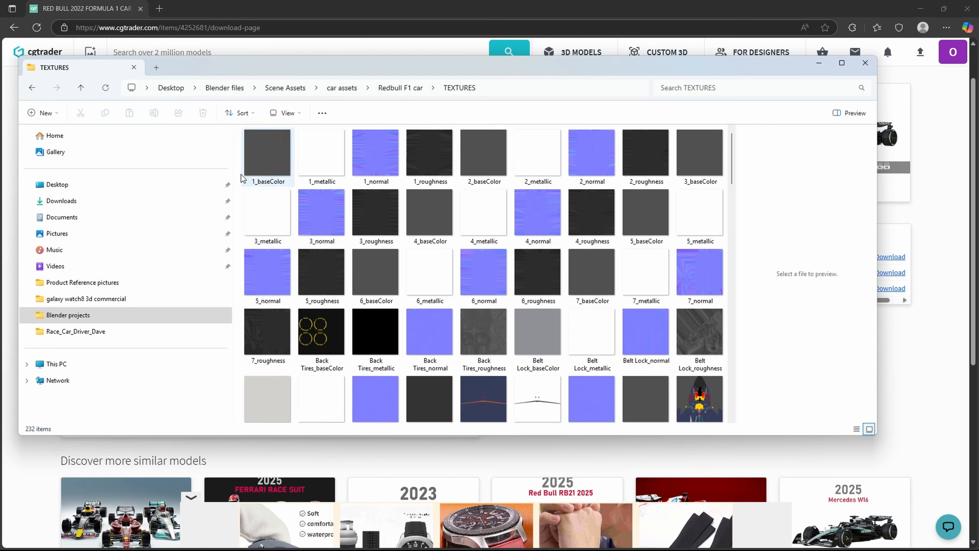
pyautogui.click(12, 28)
pyautogui.click(13, 27)
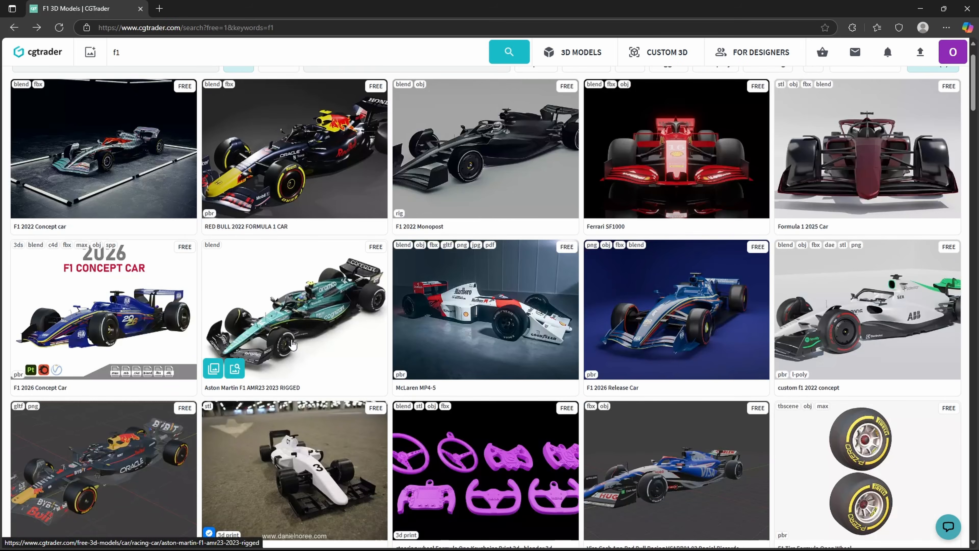
# Step: Open the Aston Martin F1 AMR23 2023 RIGGED model and reach its free download list of two .blend files
pyautogui.click(298, 320)
pyautogui.scroll(-3, 533, 392)
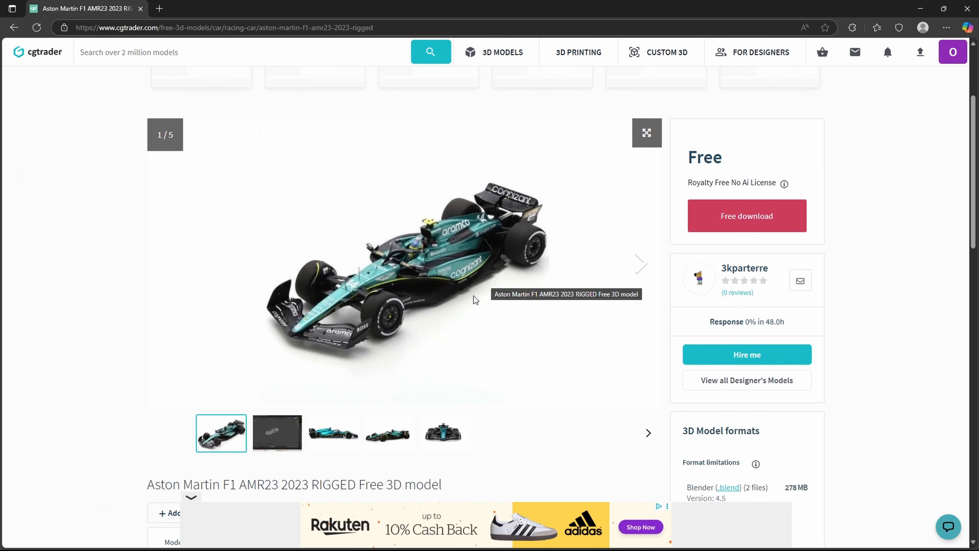
pyautogui.scroll(-2, 488, 311)
pyautogui.scroll(2, 570, 369)
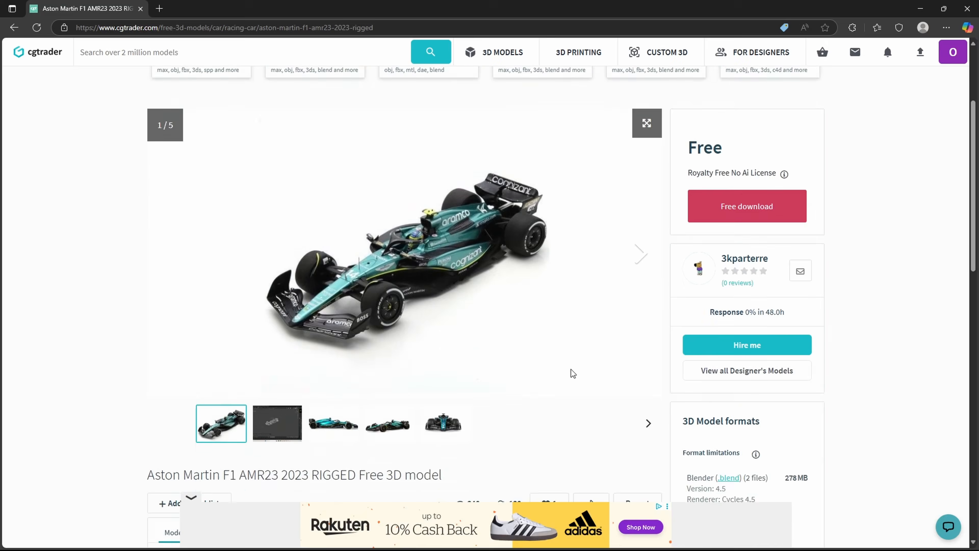
pyautogui.click(721, 216)
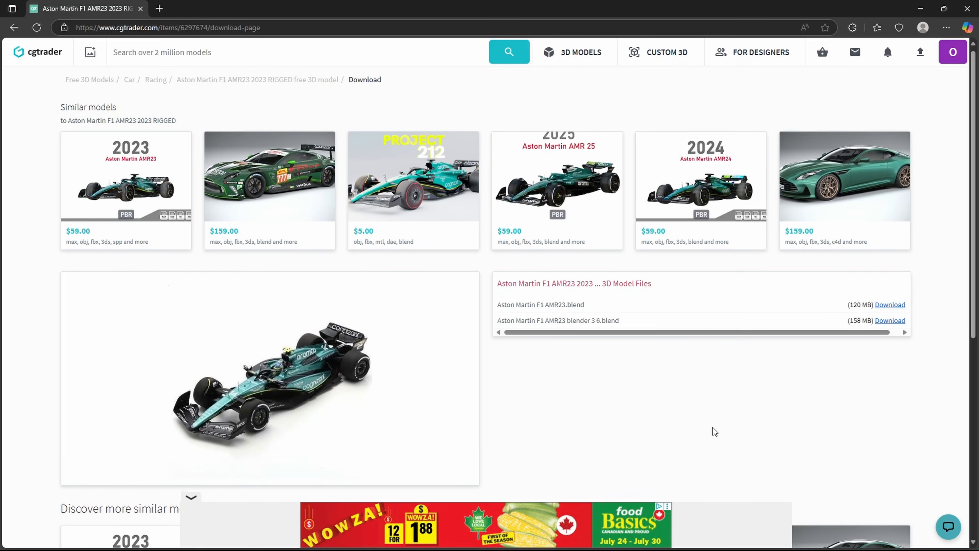
pyautogui.scroll(-1, 713, 431)
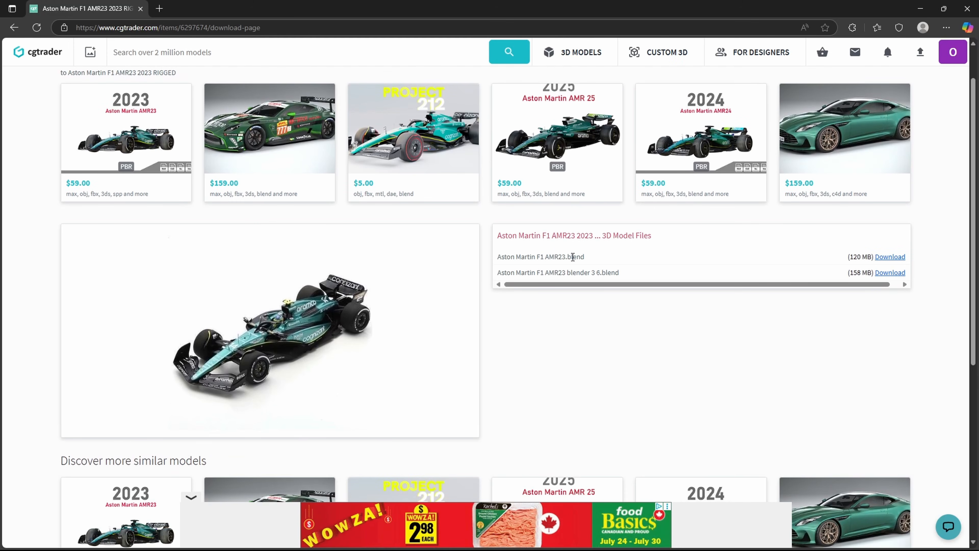
pyautogui.moveTo(567, 258); pyautogui.dragTo(587, 258)
pyautogui.click(593, 260)
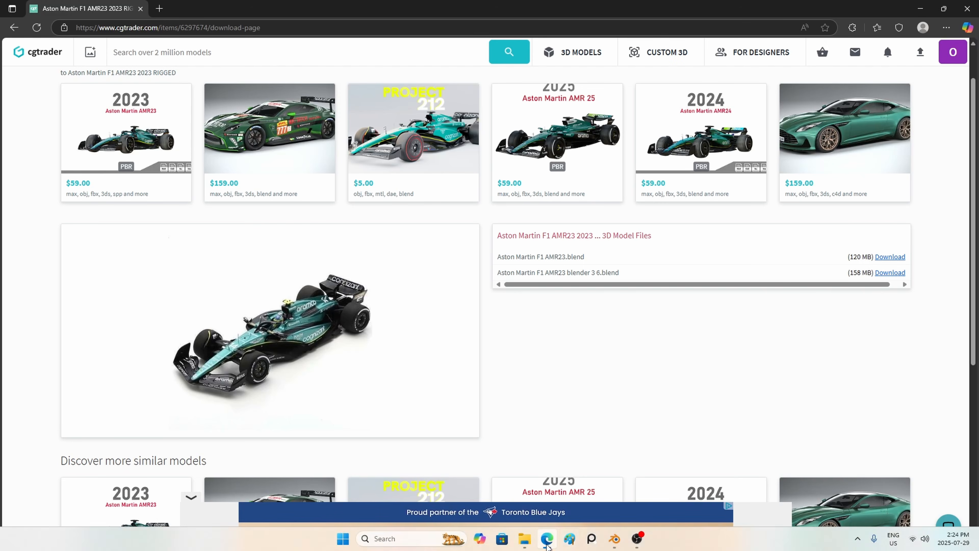
# Step: Create a new Aston_F1 folder inside the car assets folder in File Explorer
pyautogui.click(525, 545)
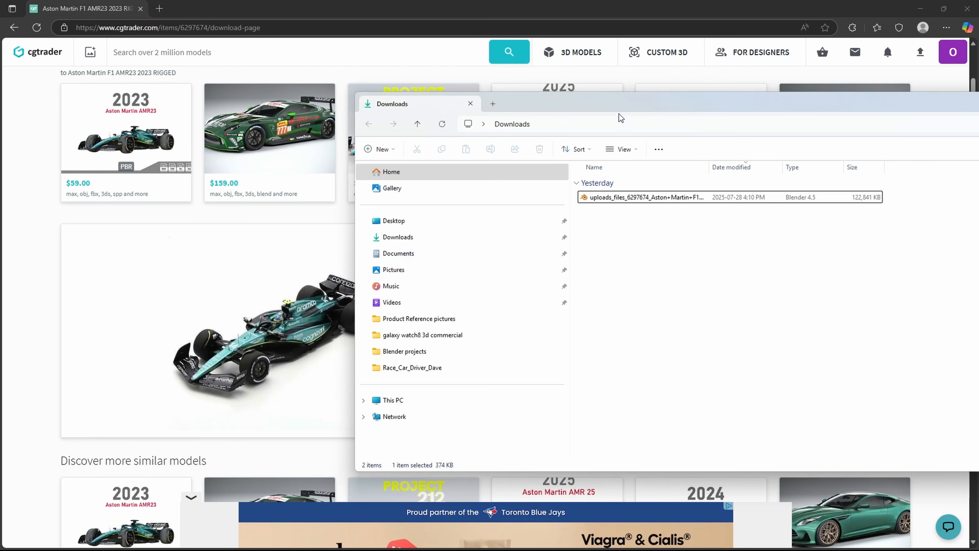
pyautogui.moveTo(619, 118); pyautogui.dragTo(487, 127)
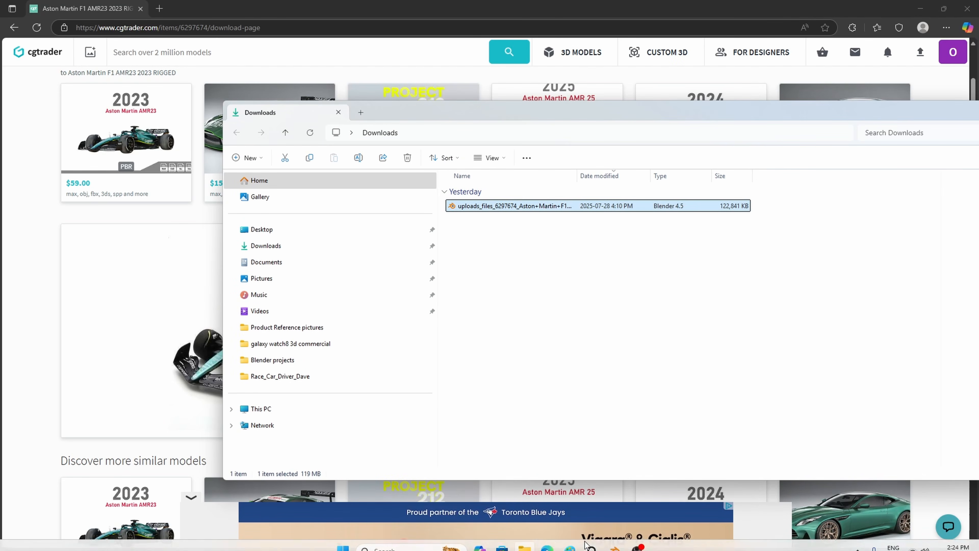
pyautogui.rightClick(524, 545)
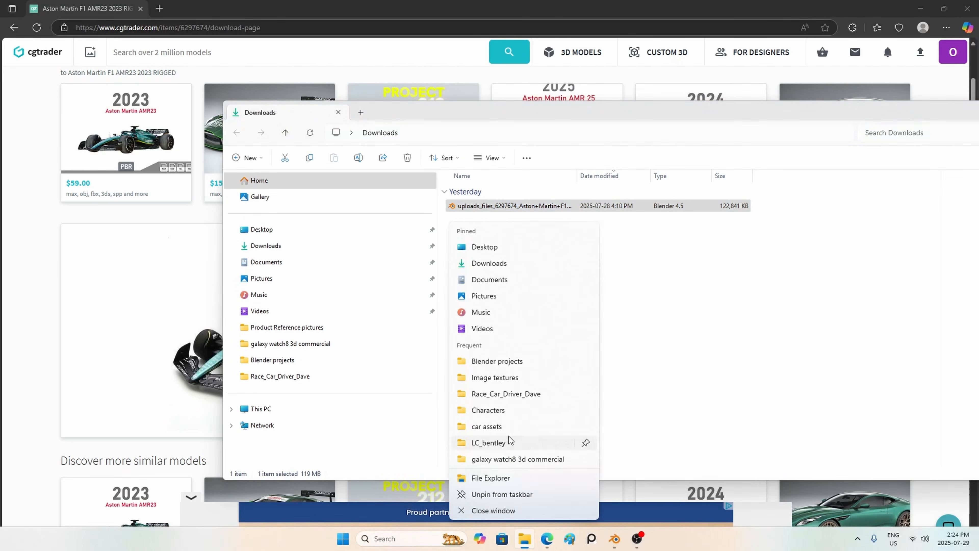
pyautogui.click(508, 427)
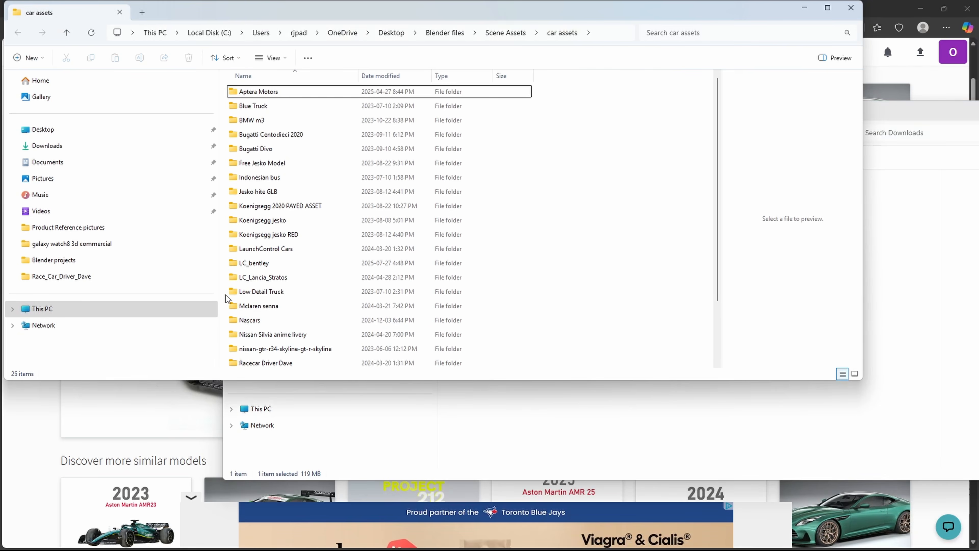
pyautogui.rightClick(225, 296)
pyautogui.moveTo(365, 380)
pyautogui.click(431, 377)
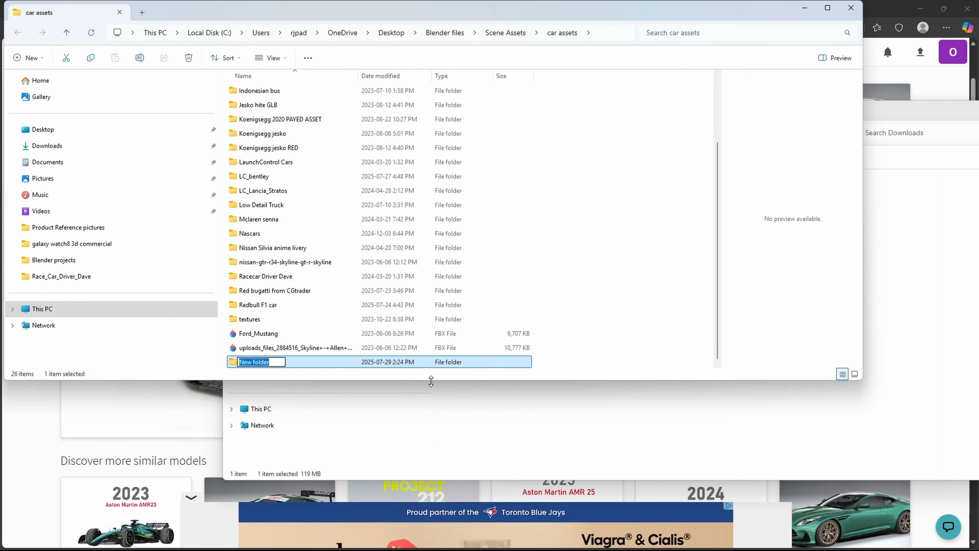
pyautogui.write('Aston_F1')
pyautogui.press('Return')
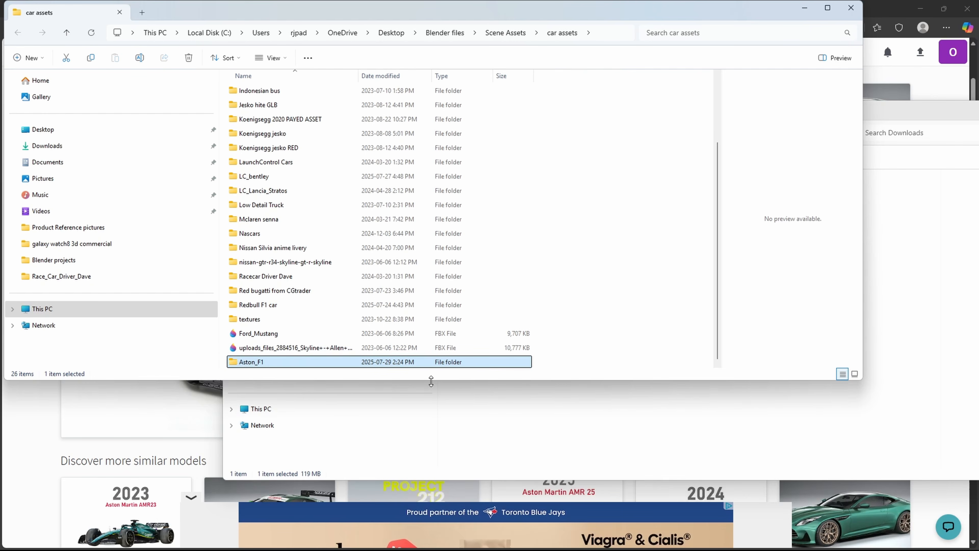
# Step: Move the downloaded Aston Martin .blend file from Downloads into the Aston_F1 folder
pyautogui.doubleClick(270, 362)
pyautogui.click(531, 451)
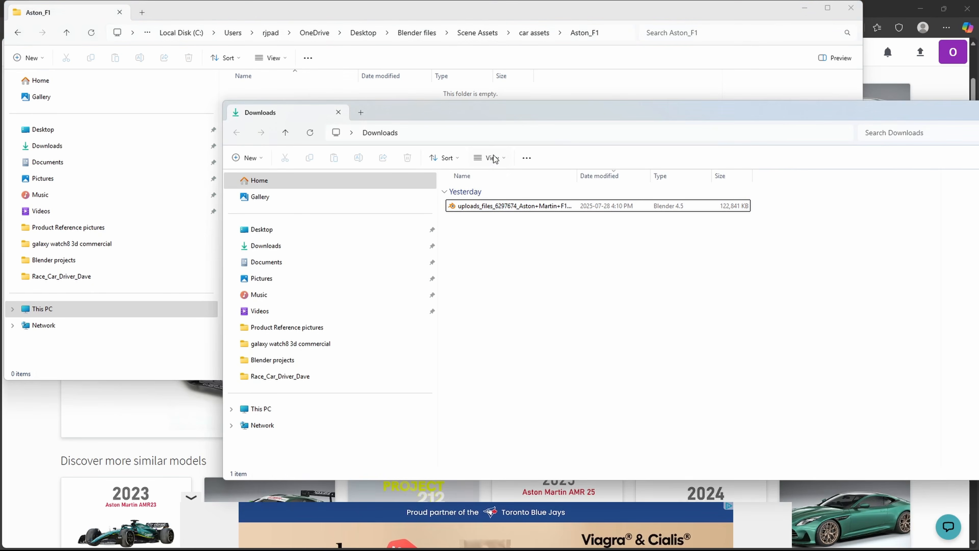
pyautogui.moveTo(501, 112); pyautogui.dragTo(745, 179)
pyautogui.moveTo(428, 164); pyautogui.dragTo(328, 146)
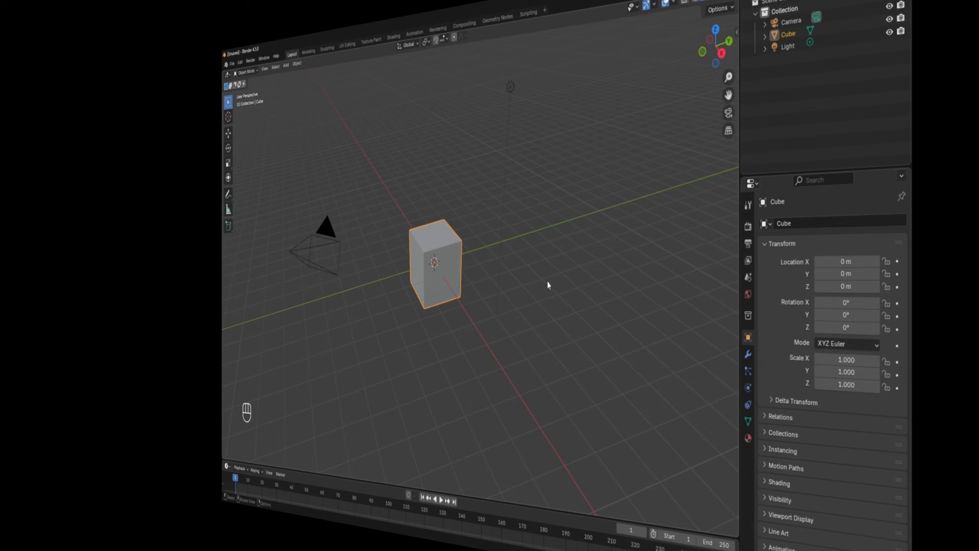
# Step: Delete the default camera, cube and light from Blender's scene
pyautogui.press('a')
pyautogui.press('x')
pyautogui.click(564, 277)
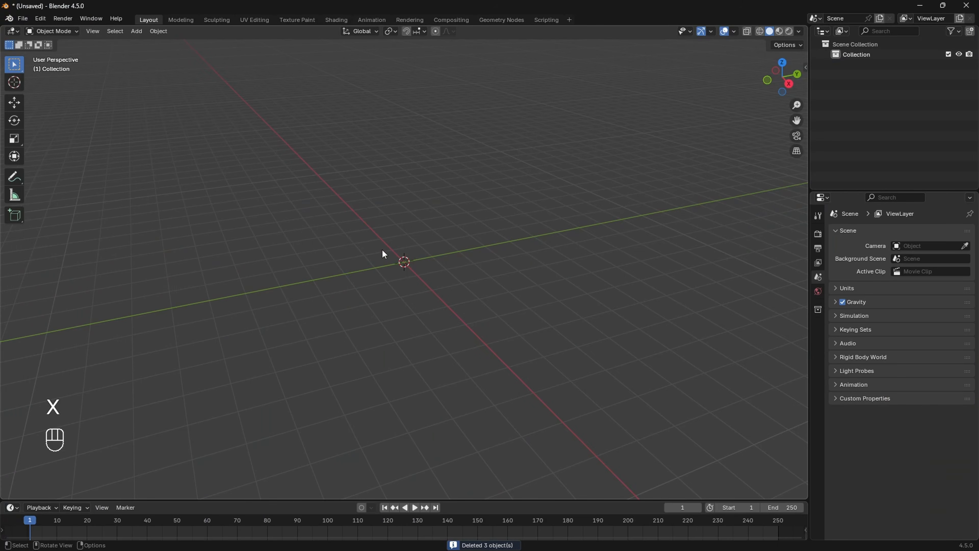
# Step: Append all objects from the Redbull F1 car .blend file's Object data-blocks
pyautogui.click(23, 18)
pyautogui.click(44, 140)
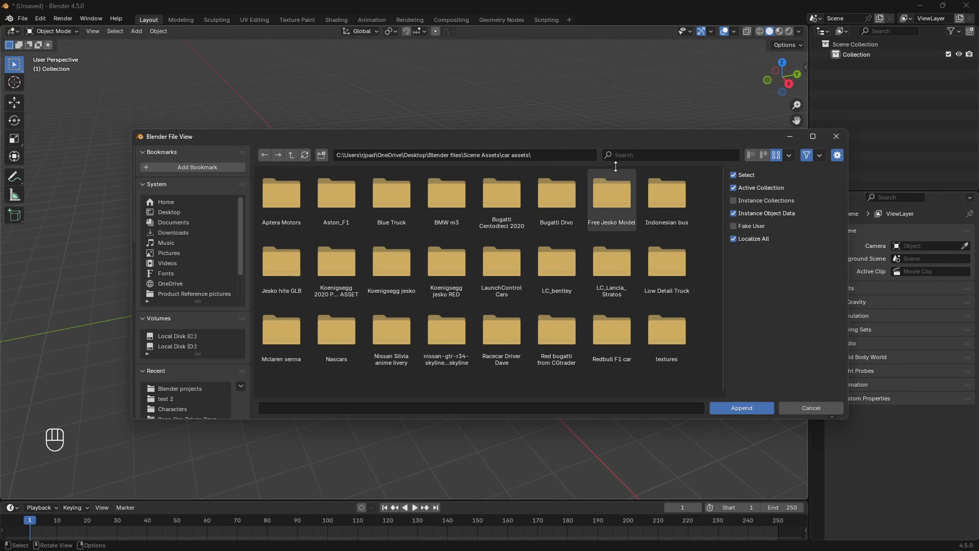
pyautogui.click(626, 154)
pyautogui.write('red')
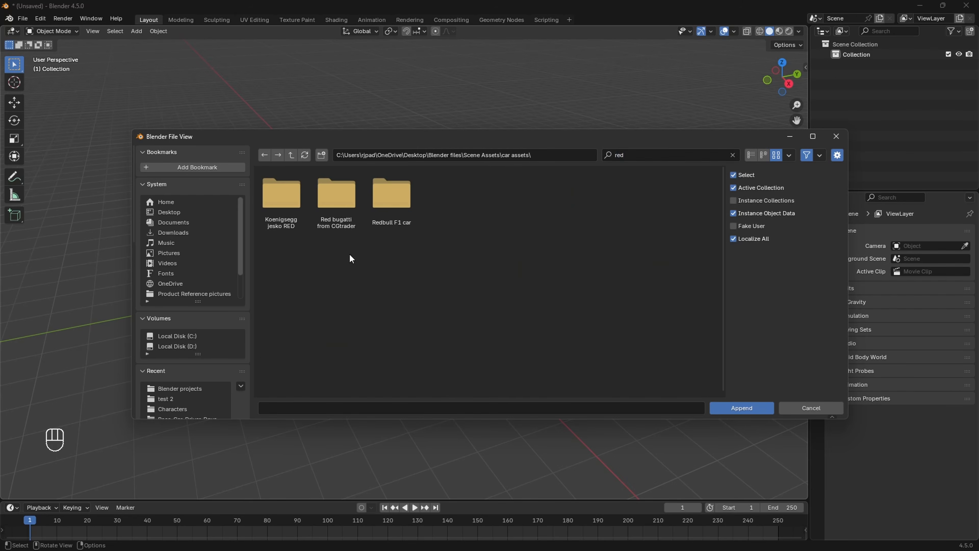
pyautogui.doubleClick(396, 211)
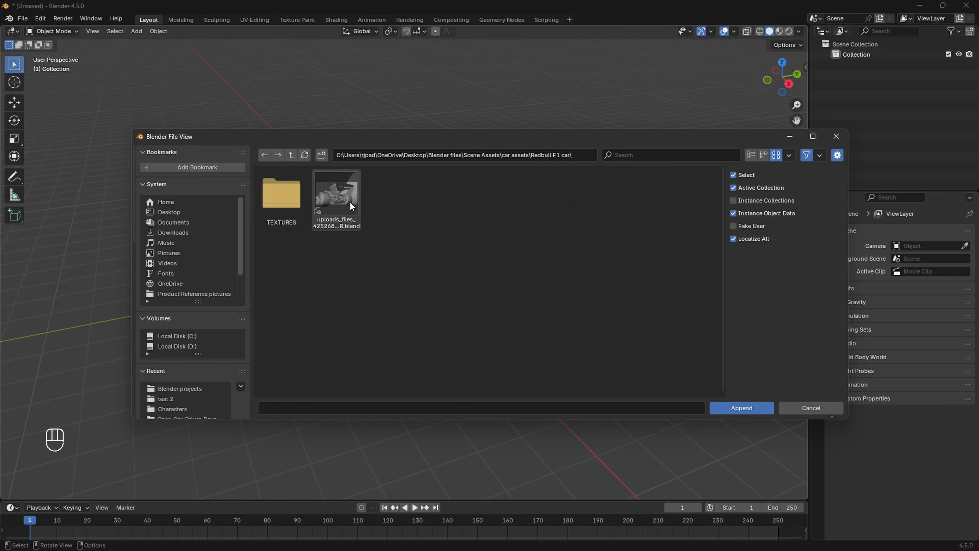
pyautogui.doubleClick(341, 203)
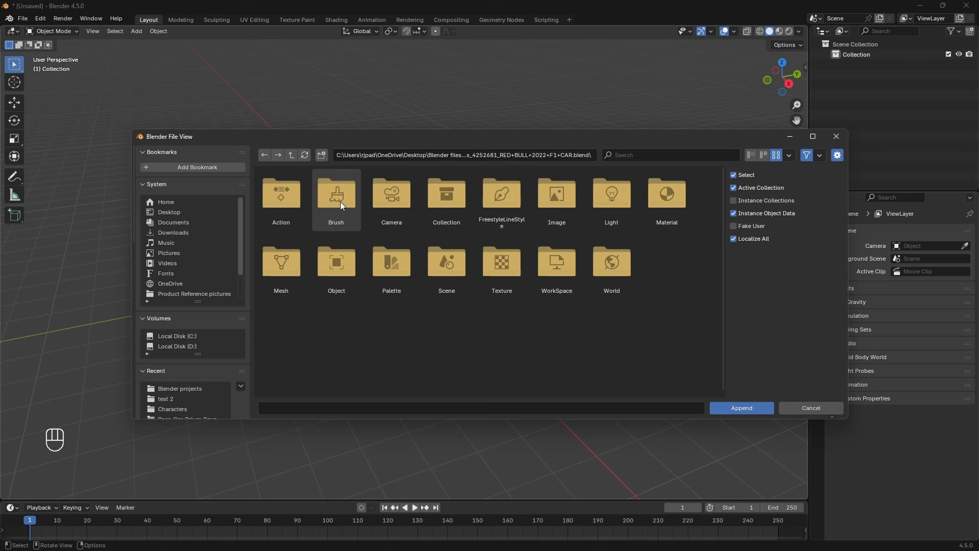
pyautogui.doubleClick(350, 270)
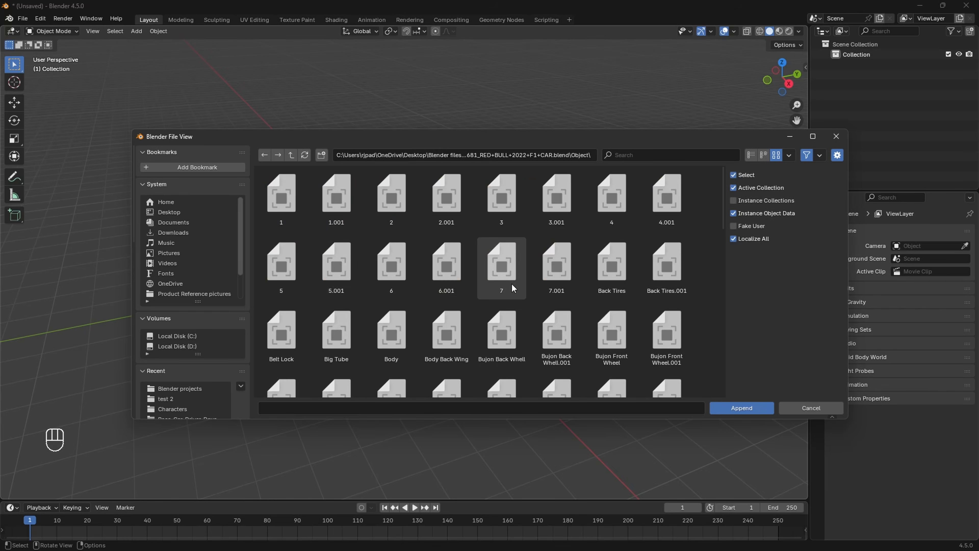
pyautogui.press('a')
pyautogui.click(743, 408)
pyautogui.scroll(-5, 425, 343)
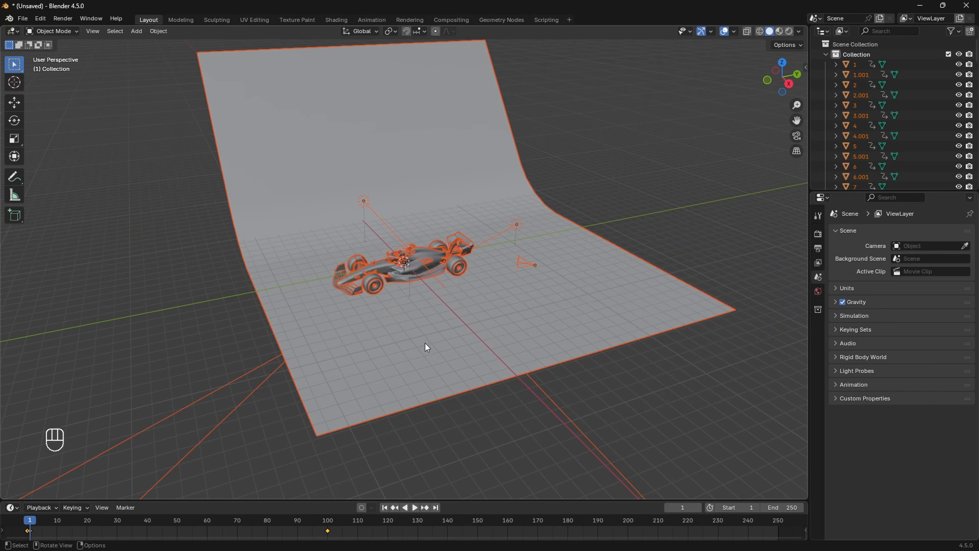
# Step: Delete the curved backdrop plane, both lights and the camera from the appended scene
pyautogui.moveTo(426, 343); pyautogui.dragTo(487, 344, button='middle')
pyautogui.scroll(2, 459, 272)
pyautogui.click(302, 191)
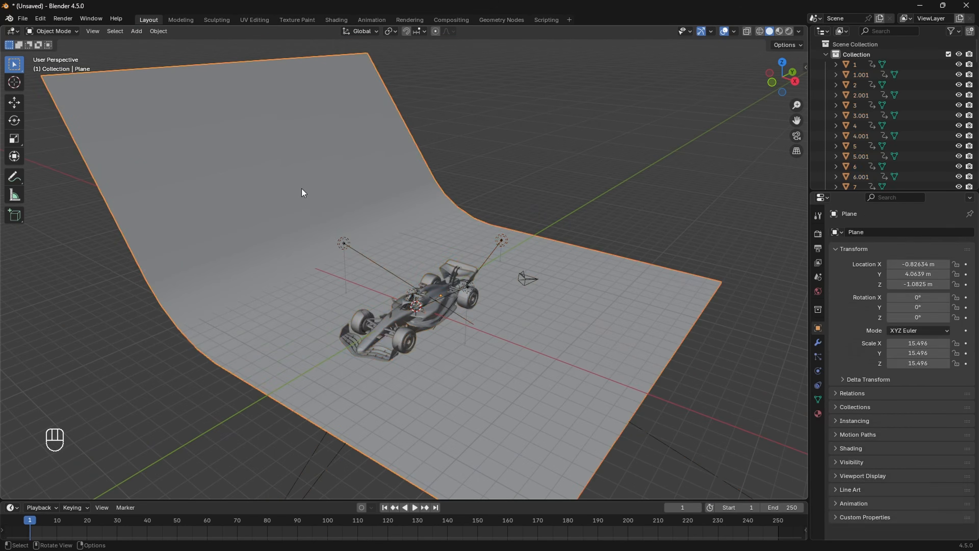
pyautogui.press('x')
pyautogui.click(321, 192)
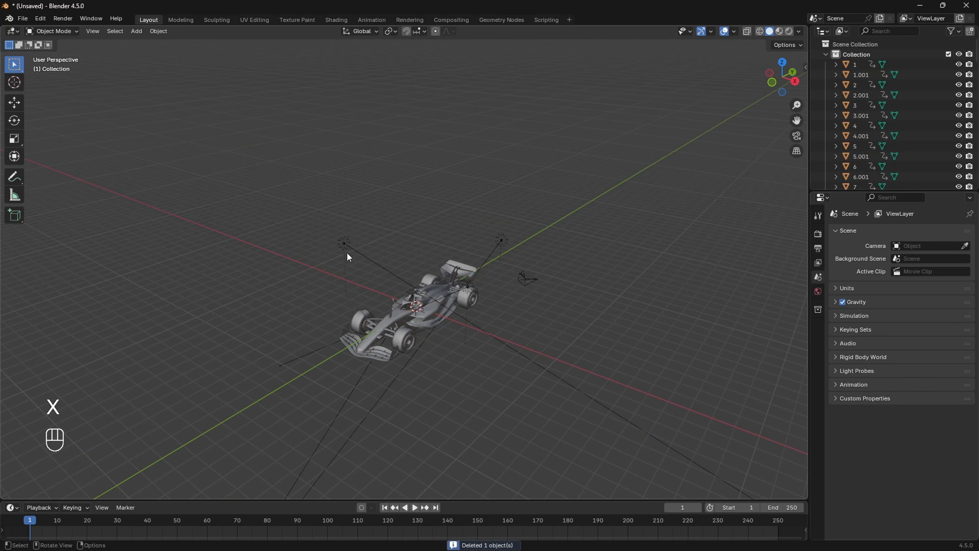
pyautogui.click(345, 246)
pyautogui.press('x')
pyautogui.click(346, 252)
pyautogui.click(504, 241)
pyautogui.press('x')
pyautogui.click(505, 241)
pyautogui.click(505, 292)
pyautogui.scroll(5, 464, 312)
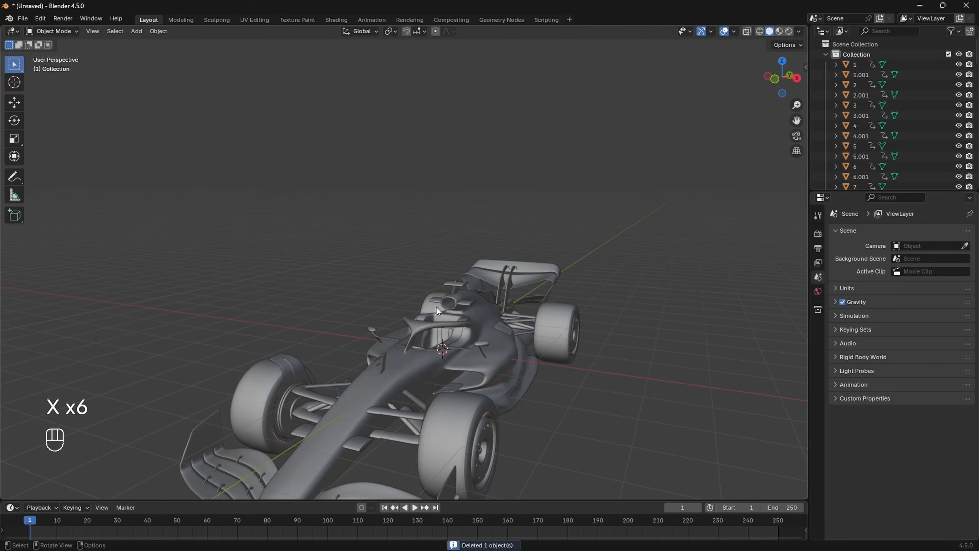
pyautogui.scroll(-2, 436, 307)
# Step: Switch the viewport to Material Preview shading and view the car side-on
pyautogui.press('z')
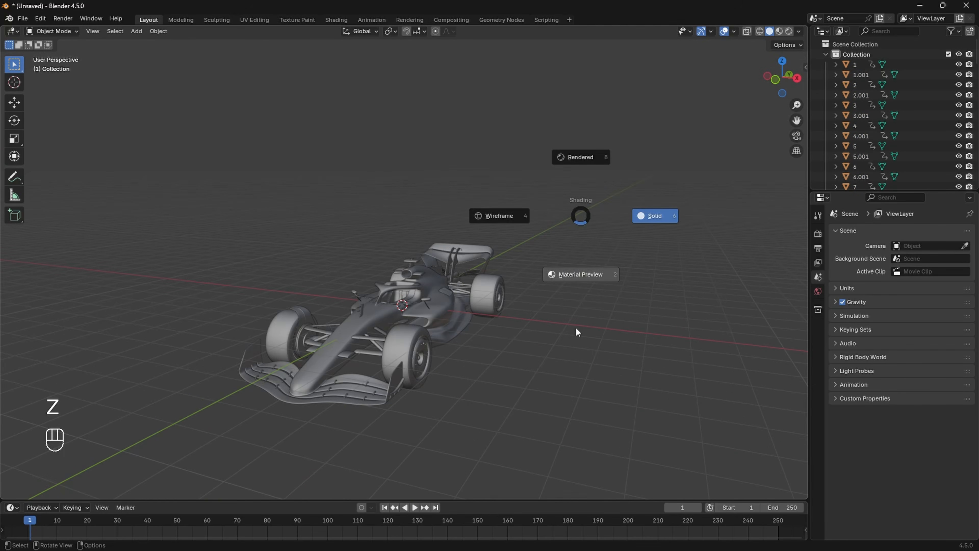
pyautogui.click(575, 327)
pyautogui.moveTo(571, 340); pyautogui.dragTo(247, 185, button='middle')
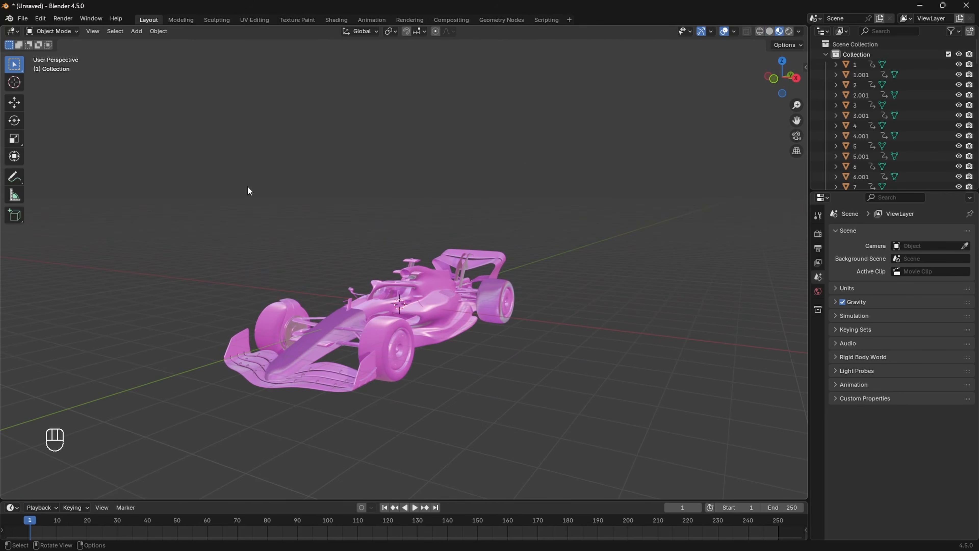
# Step: Run Find Missing Files on the Redbull F1 car's TEXTURES folder to restore the livery
pyautogui.click(23, 18)
pyautogui.moveTo(75, 196)
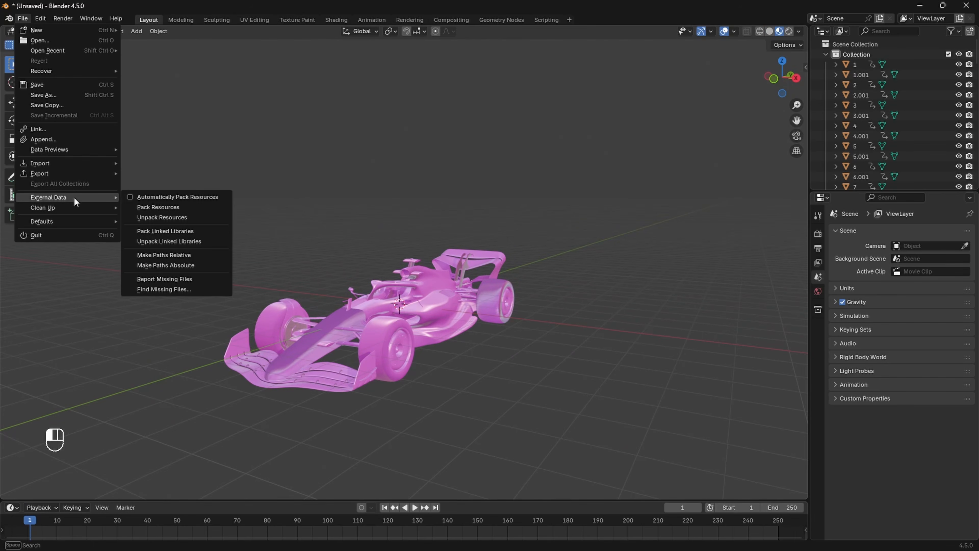
pyautogui.click(177, 288)
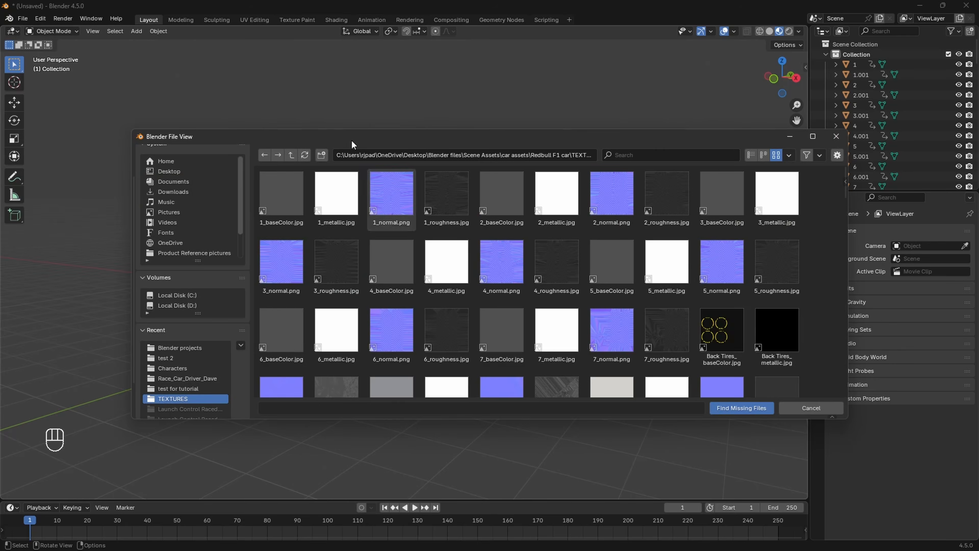
pyautogui.click(291, 155)
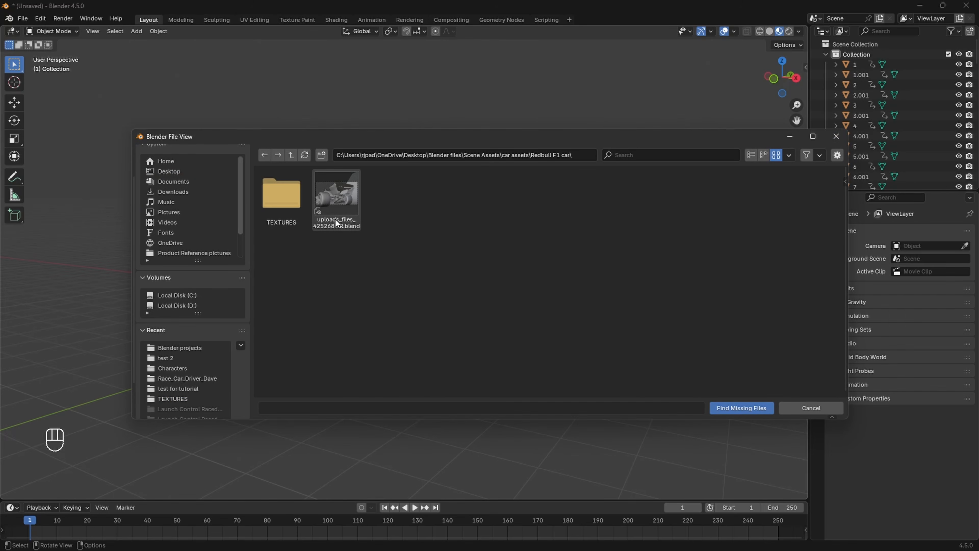
pyautogui.click(282, 195)
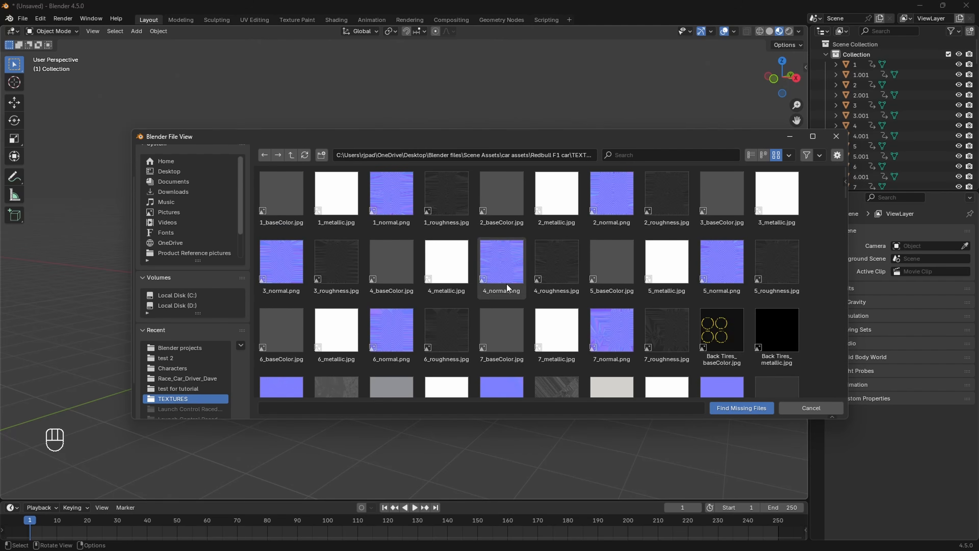
pyautogui.click(733, 409)
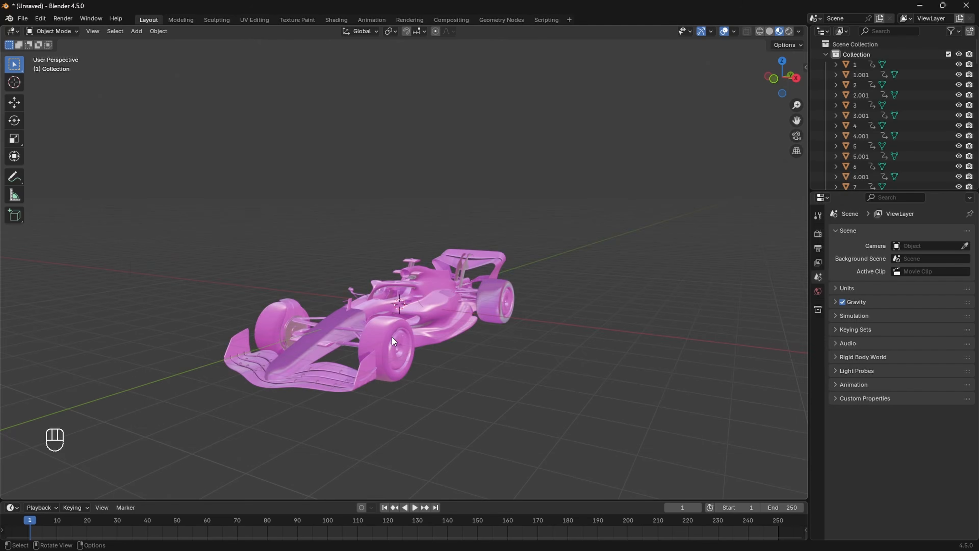
pyautogui.moveTo(518, 313); pyautogui.dragTo(480, 311, button='middle')
pyautogui.scroll(-2, 481, 315)
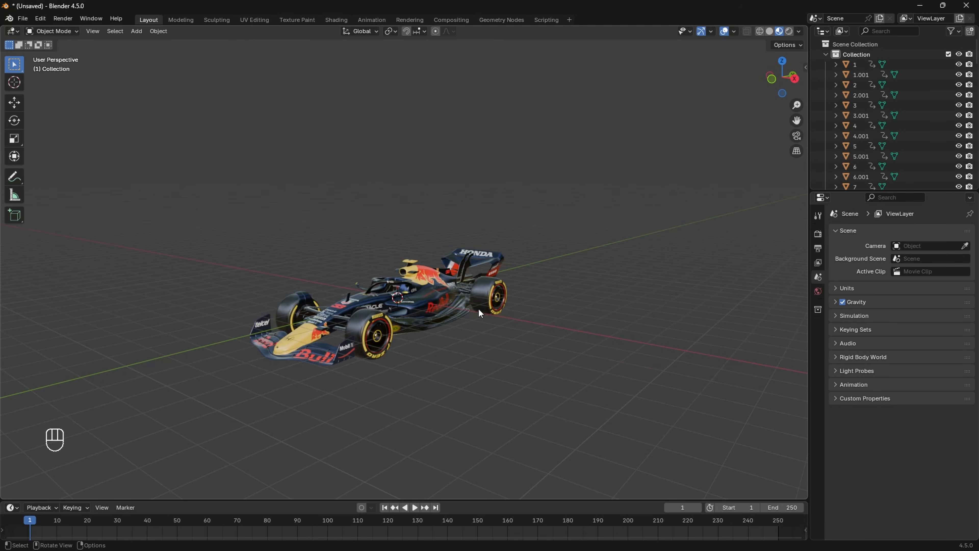
pyautogui.scroll(1, 476, 306)
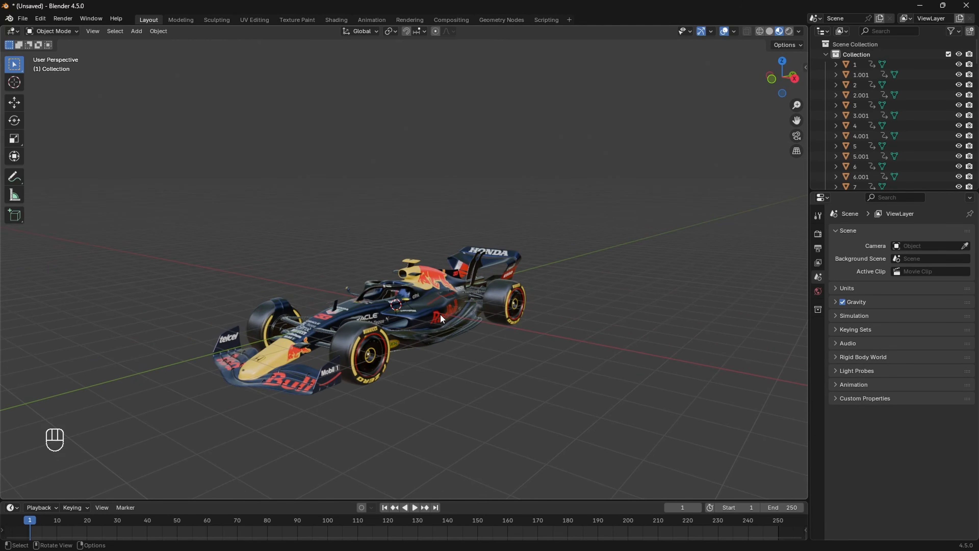
pyautogui.keyDown('shift'); pyautogui.moveTo(450, 318); pyautogui.dragTo(437, 282, button='middle'); pyautogui.keyUp('shift')
# Step: Switch to Solid shading and set every car part's origin to its geometry
pyautogui.press('z')
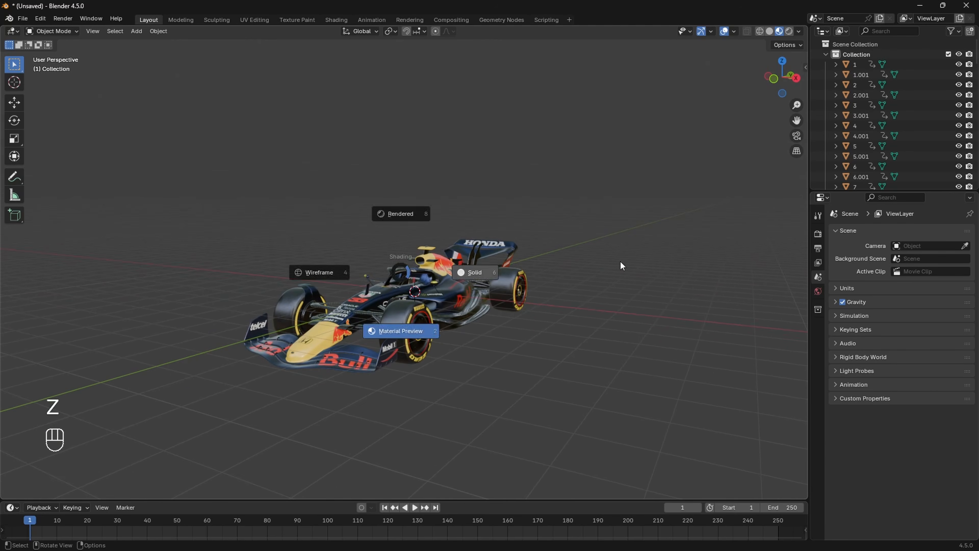
pyautogui.click(619, 261)
pyautogui.moveTo(531, 285)
pyautogui.mouseDown(button='middle')
pyautogui.moveTo(388, 251)
pyautogui.moveTo(382, 266)
pyautogui.moveTo(495, 296)
pyautogui.moveTo(400, 312)
pyautogui.mouseUp(button='middle')
pyautogui.press('a')
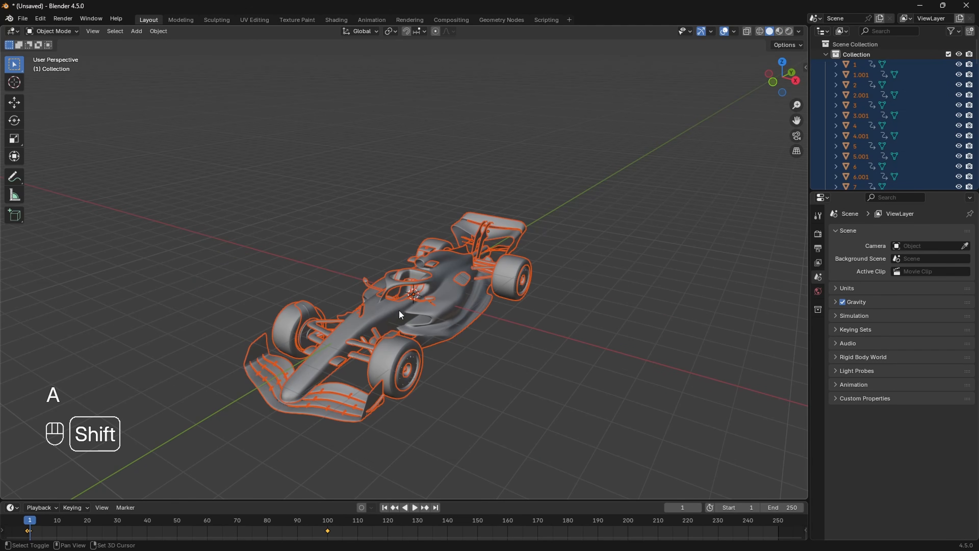
pyautogui.keyDown('shift'); pyautogui.click(384, 311); pyautogui.keyUp('shift')
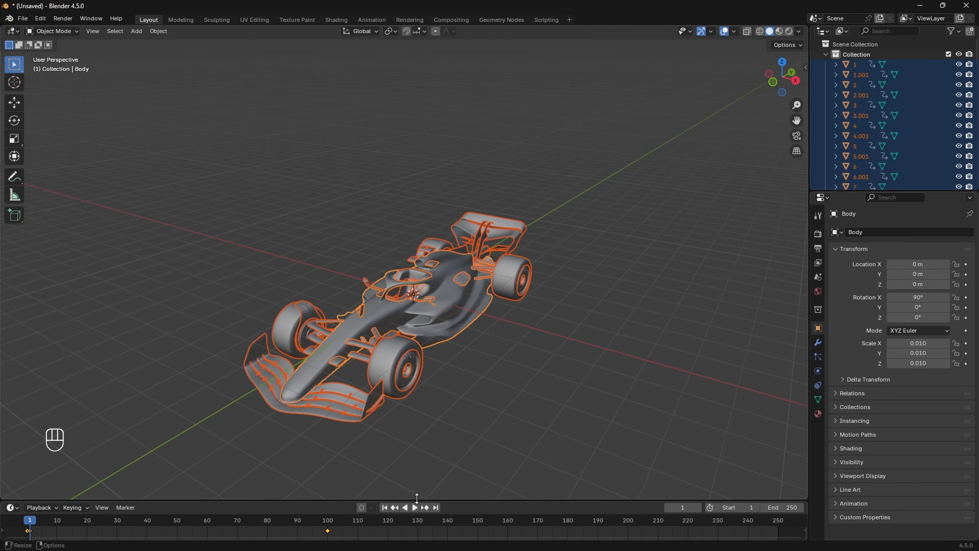
pyautogui.moveTo(412, 501); pyautogui.dragTo(410, 408)
pyautogui.rightClick(378, 252)
pyautogui.moveTo(378, 252)
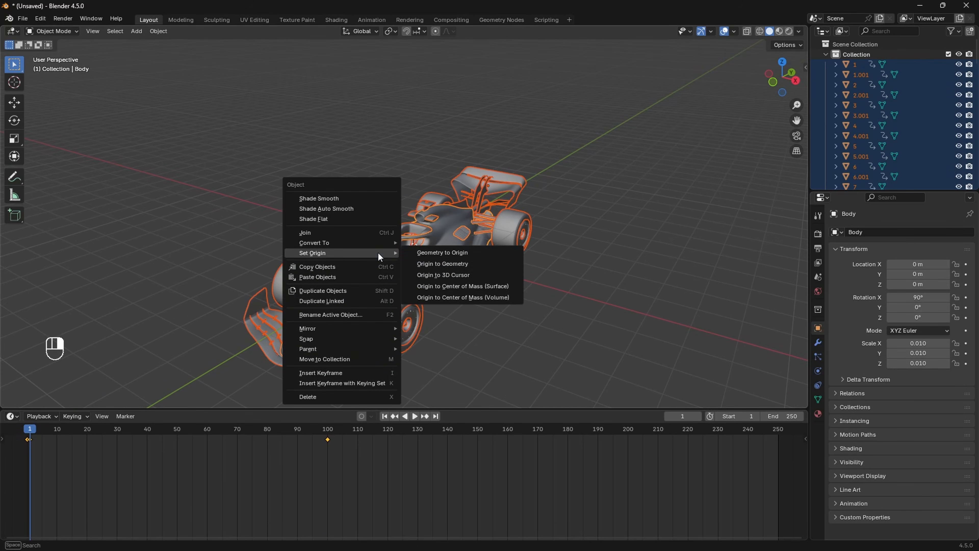
pyautogui.click(436, 264)
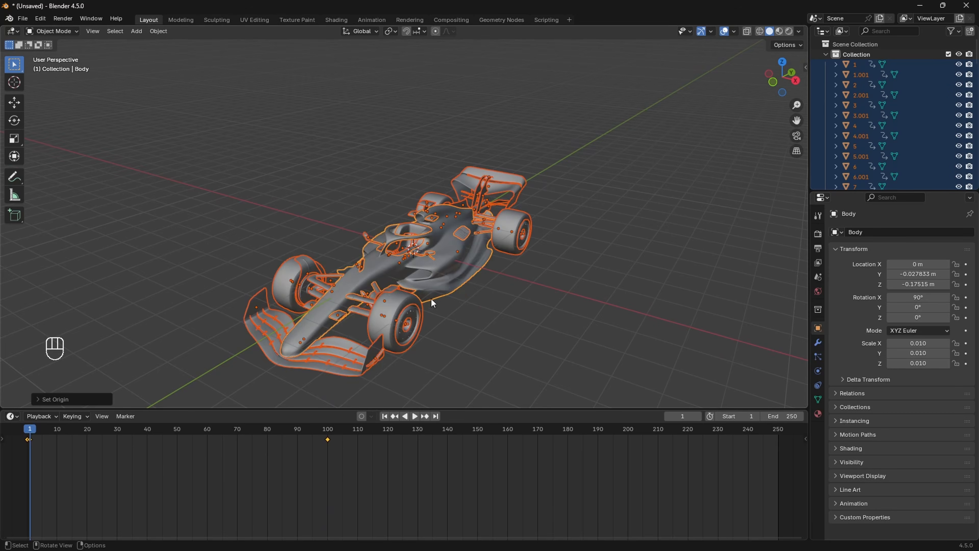
pyautogui.moveTo(439, 320); pyautogui.dragTo(447, 307, button='middle')
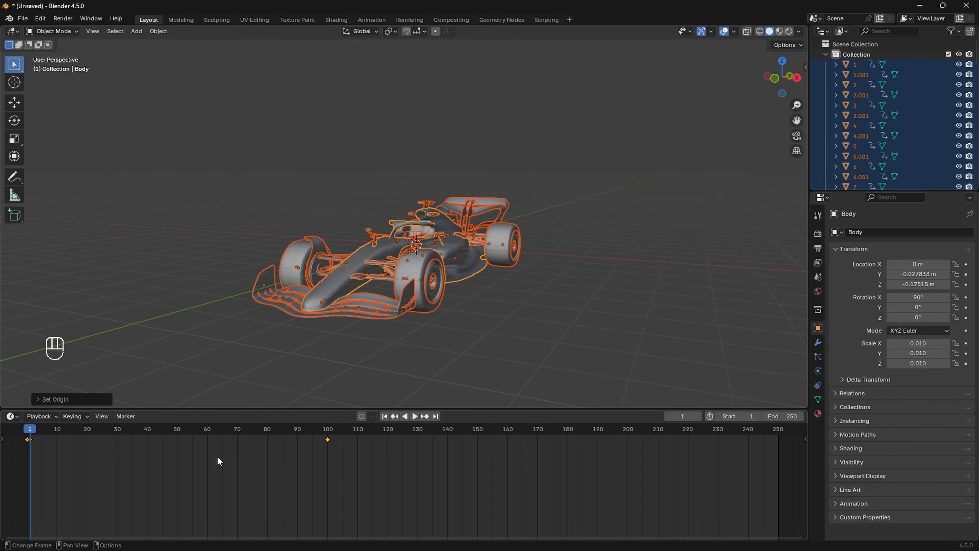
# Step: Delete all timeline keyframes at frames 1 and 100
pyautogui.press('a')
pyautogui.press('x')
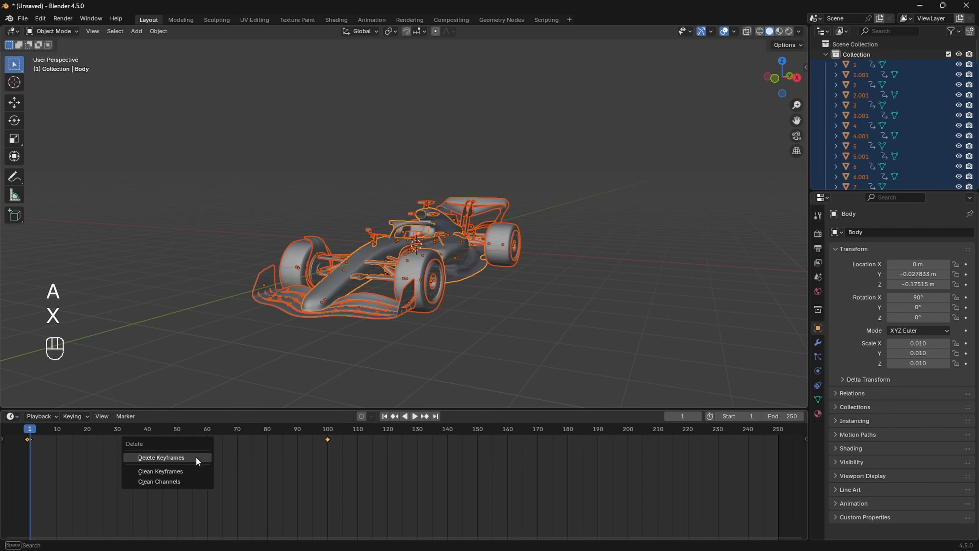
pyautogui.click(197, 459)
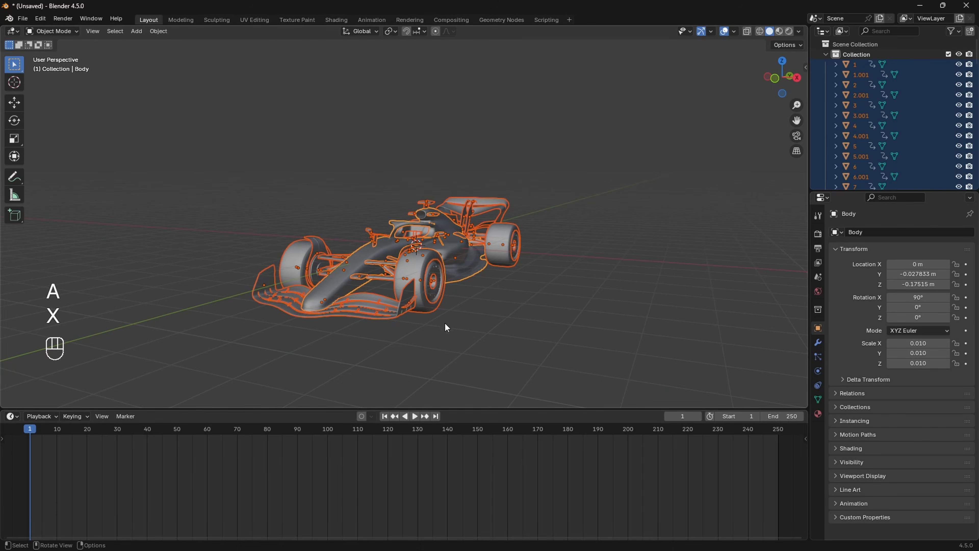
# Step: Select the tires, body and rear spoiler in turn to inspect the car's parts
pyautogui.click(419, 268)
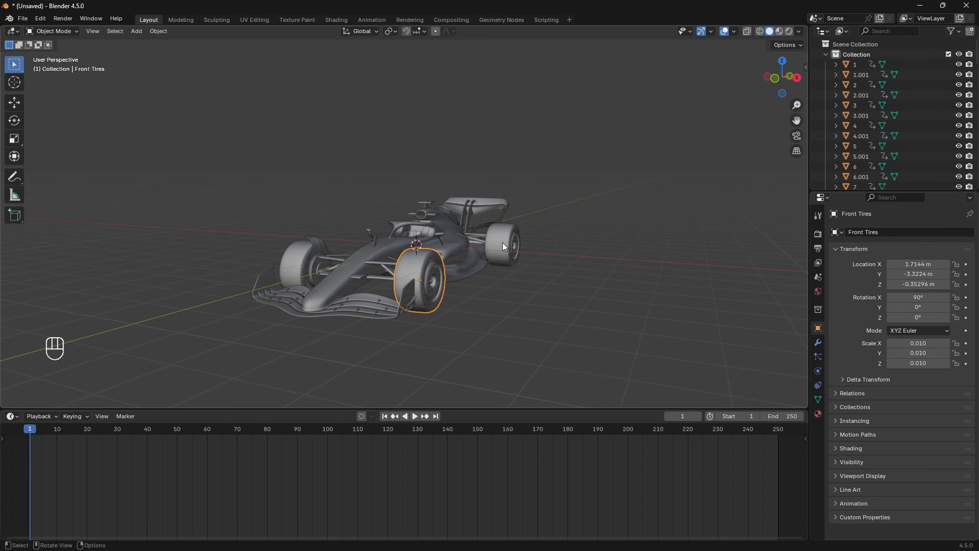
pyautogui.click(502, 243)
pyautogui.click(293, 266)
pyautogui.click(379, 251)
pyautogui.click(465, 205)
pyautogui.moveTo(368, 409); pyautogui.dragTo(367, 450)
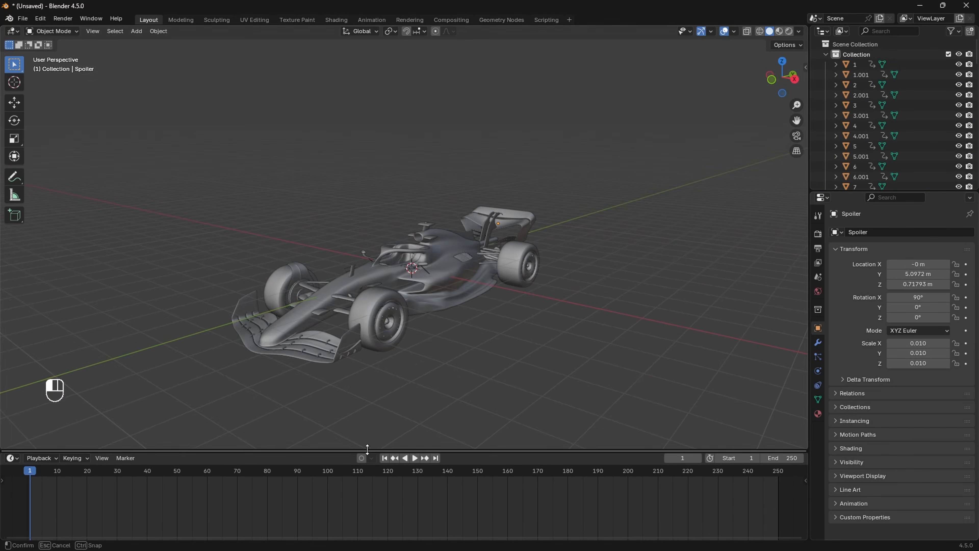
# Step: Orbit around the car, then snap to a zoomed-in Right Orthographic view
pyautogui.moveTo(446, 358); pyautogui.dragTo(392, 340, button='middle')
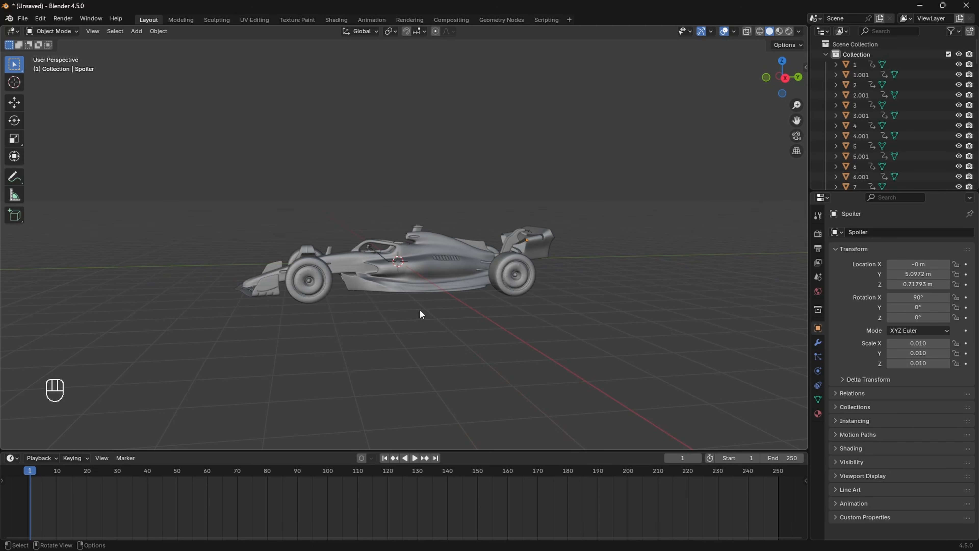
pyautogui.moveTo(420, 314); pyautogui.dragTo(502, 259, button='middle')
pyautogui.click(788, 80)
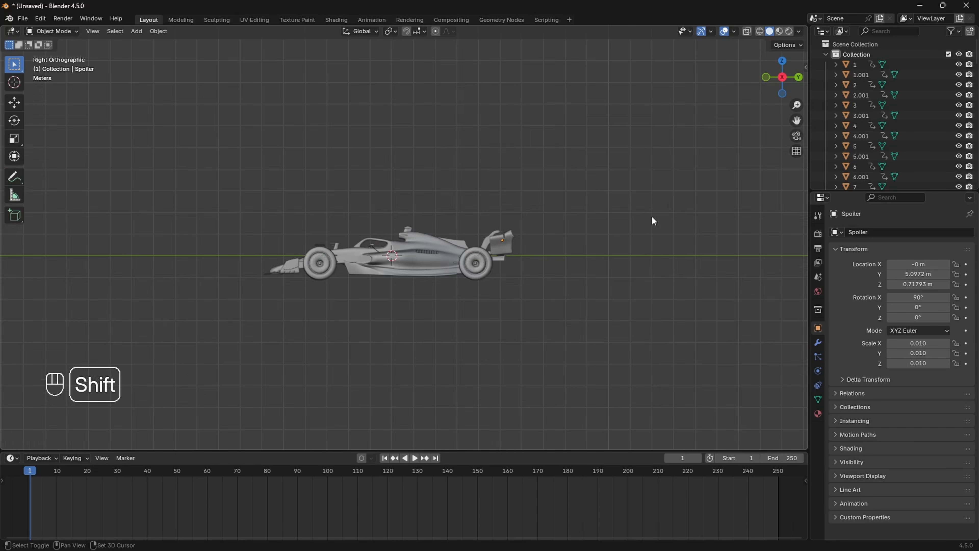
pyautogui.scroll(2, 482, 276)
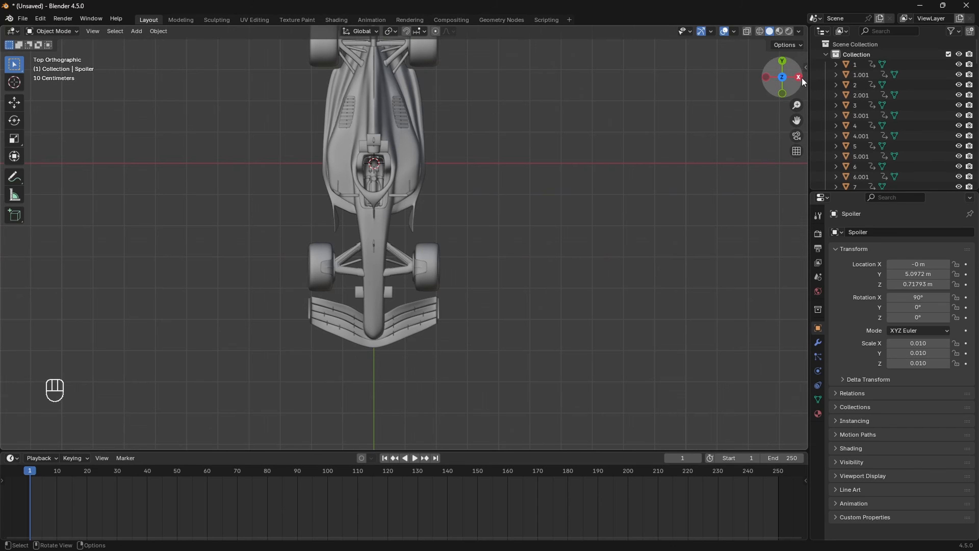
# Step: Measure the car's length with the Measure tool in right orthographic view
pyautogui.click(799, 79)
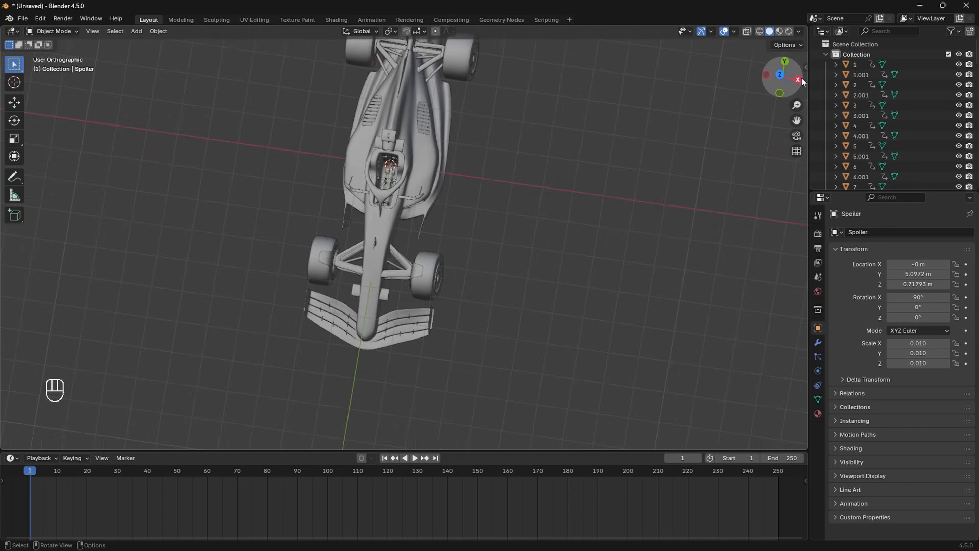
pyautogui.click(20, 199)
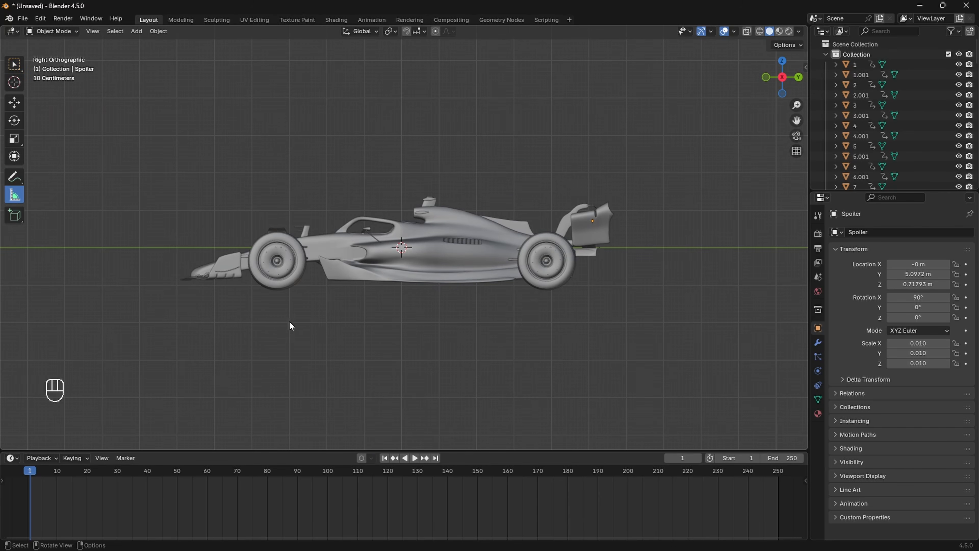
pyautogui.moveTo(290, 323); pyautogui.dragTo(495, 323)
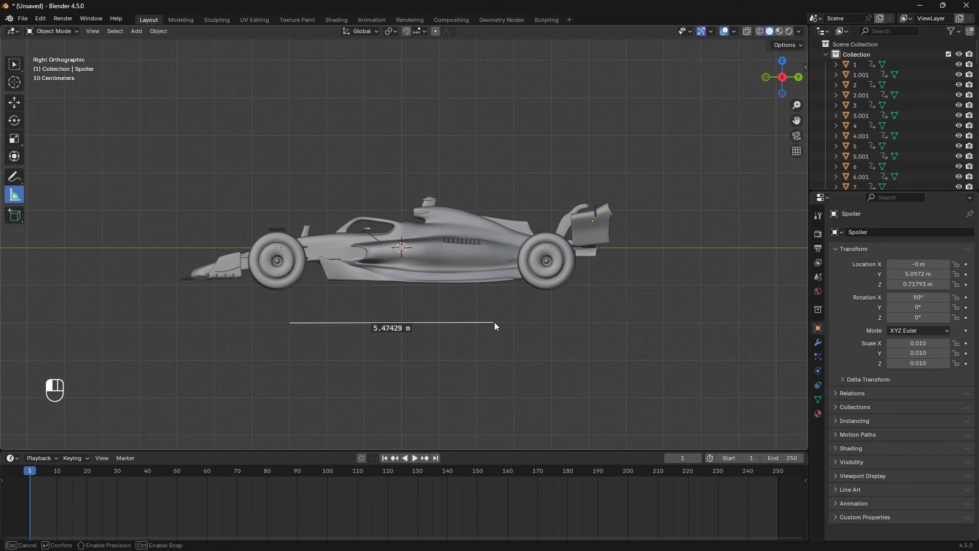
pyautogui.moveTo(495, 322); pyautogui.dragTo(496, 323)
pyautogui.scroll(-2, 522, 221)
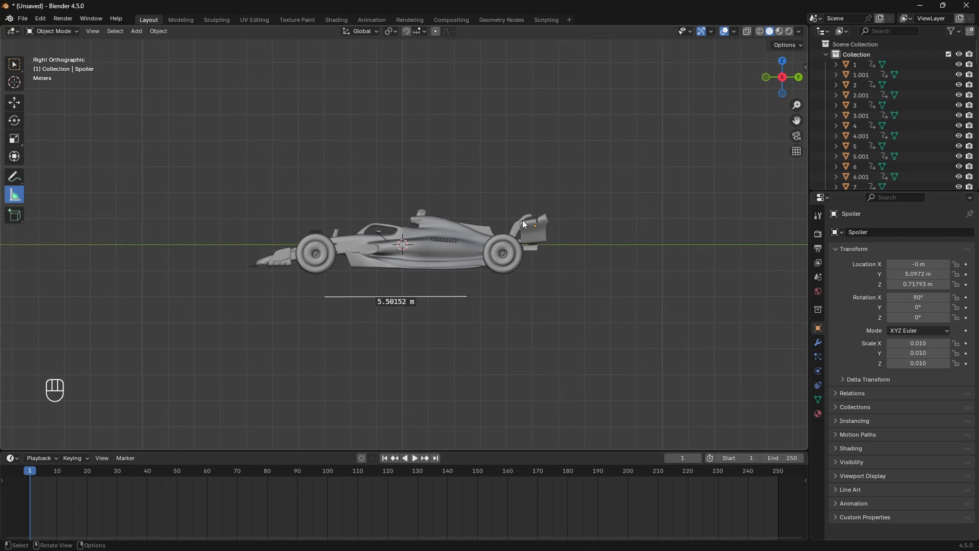
# Step: Scale the whole car down to 0.005
pyautogui.press('a')
pyautogui.scroll(4, 548, 216)
pyautogui.press('s')
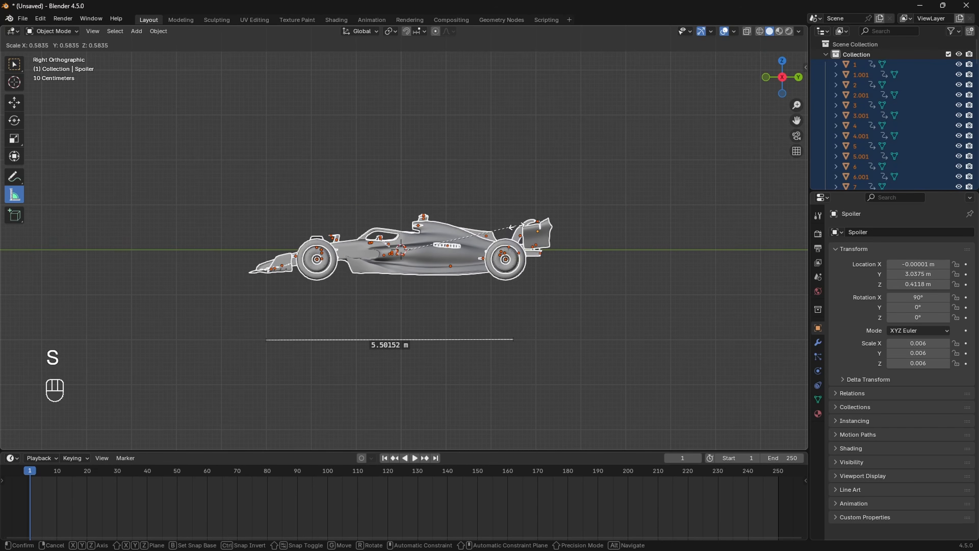
pyautogui.click(506, 230)
# Step: Re-measure the car from its nose along its base, about 5.48 m, then delete the ruler
pyautogui.moveTo(266, 339); pyautogui.dragTo(266, 271)
pyautogui.scroll(2, 352, 301)
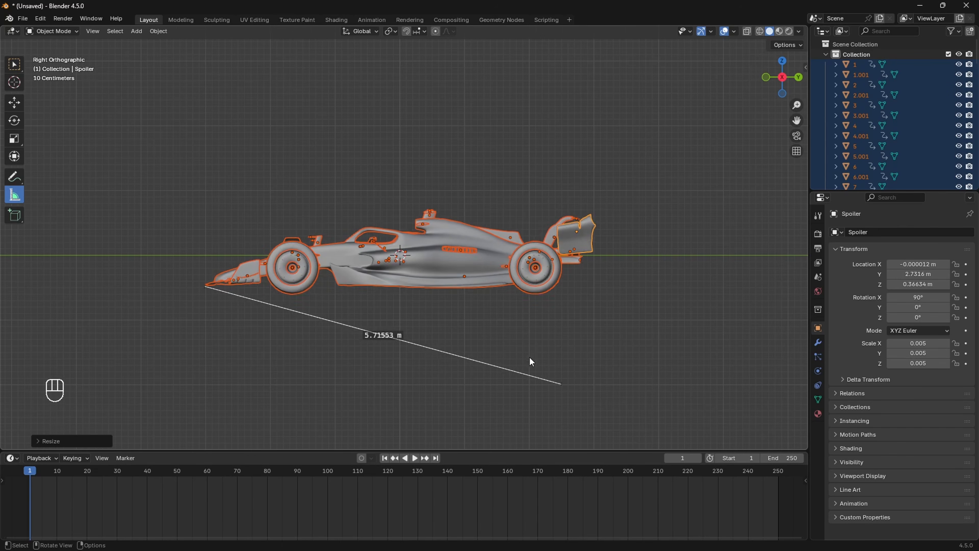
pyautogui.moveTo(529, 357); pyautogui.dragTo(579, 288)
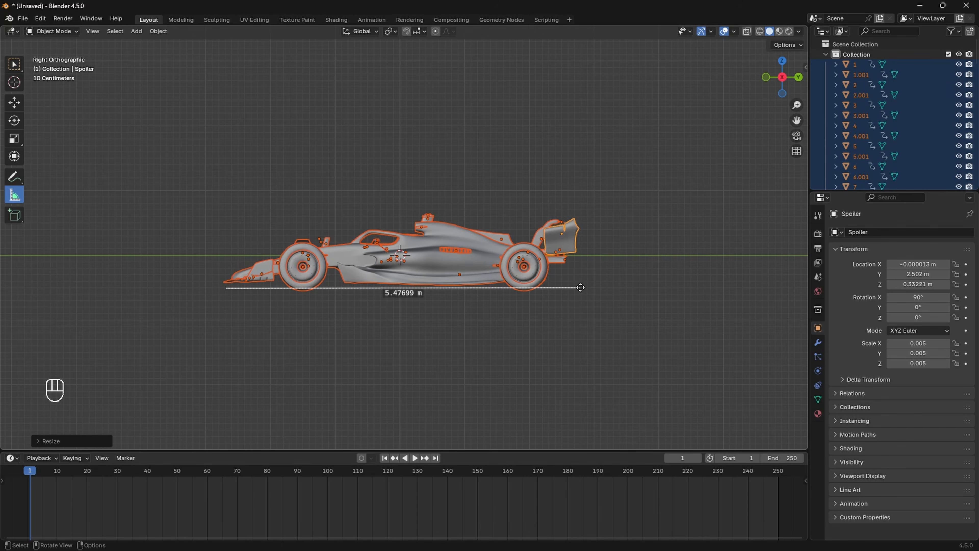
pyautogui.press('x')
# Step: Measure the front wing's width from top view, about 2.00 m, then remove the ruler
pyautogui.click(783, 62)
pyautogui.keyDown('shift'); pyautogui.moveTo(686, 149); pyautogui.dragTo(466, 253, button='middle'); pyautogui.keyUp('shift')
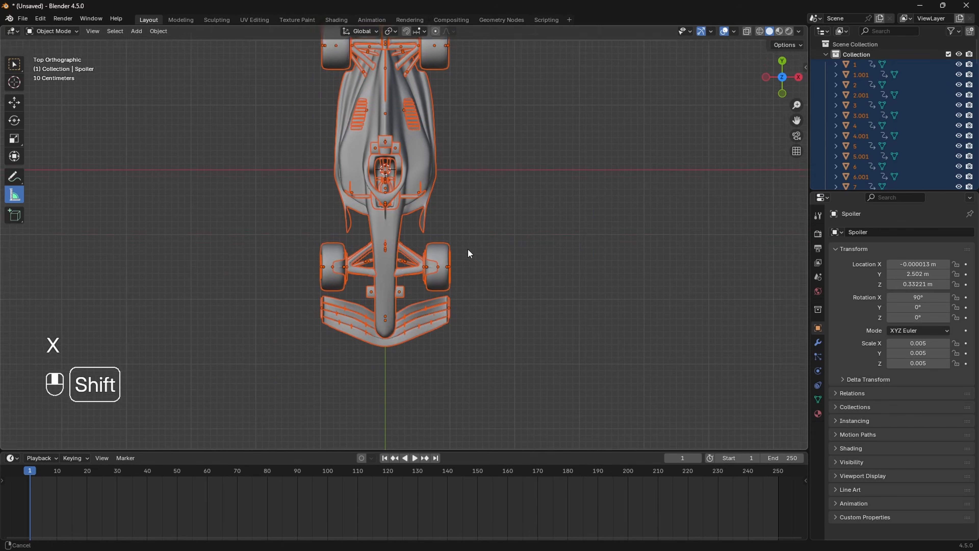
pyautogui.scroll(2, 443, 295)
pyautogui.moveTo(274, 354); pyautogui.dragTo(495, 355)
pyautogui.scroll(-4, 496, 355)
pyautogui.moveTo(342, 294); pyautogui.dragTo(533, 306)
pyautogui.press('x')
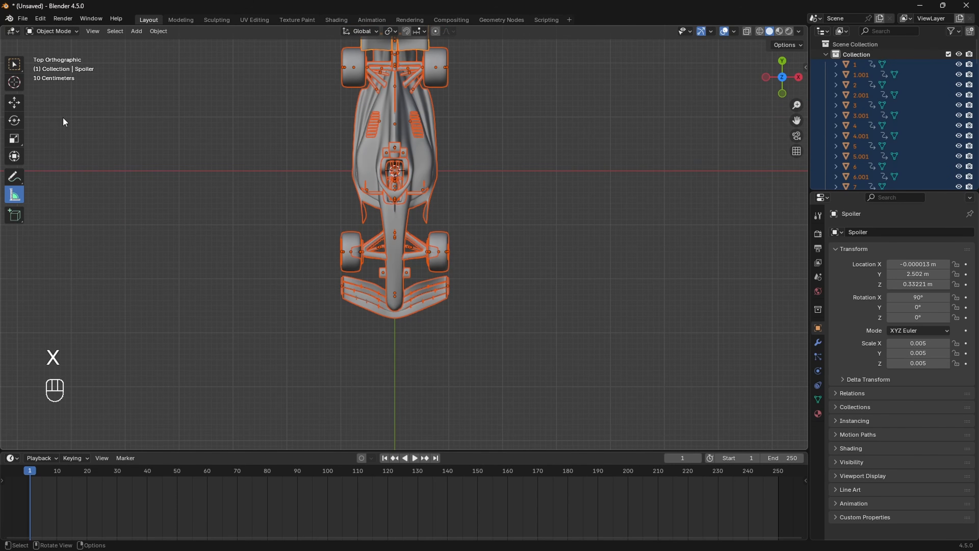
pyautogui.click(15, 64)
pyautogui.keyDown('shift'); pyautogui.moveTo(493, 217); pyautogui.dragTo(483, 280, button='middle'); pyautogui.keyUp('shift')
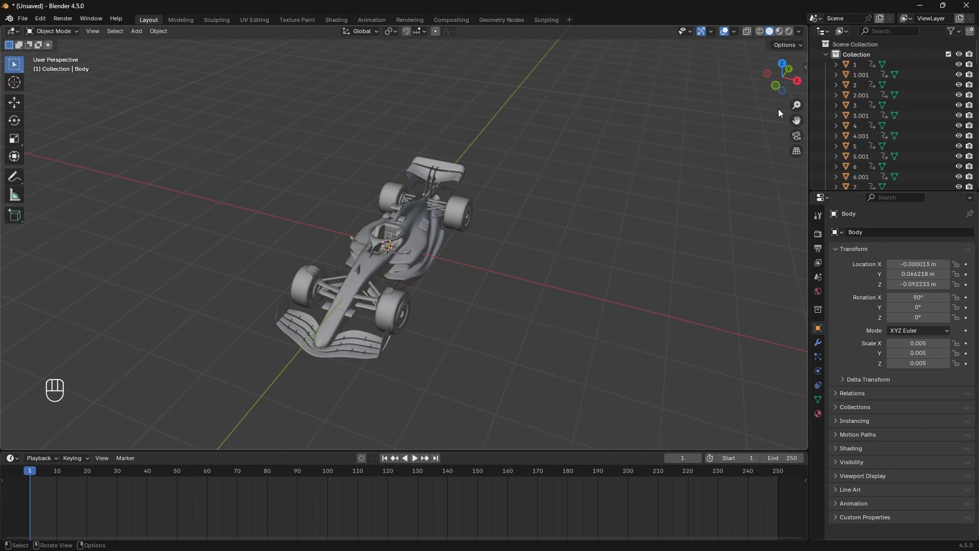
# Step: Box-select the car in wireframe shading from the front view
pyautogui.click(776, 89)
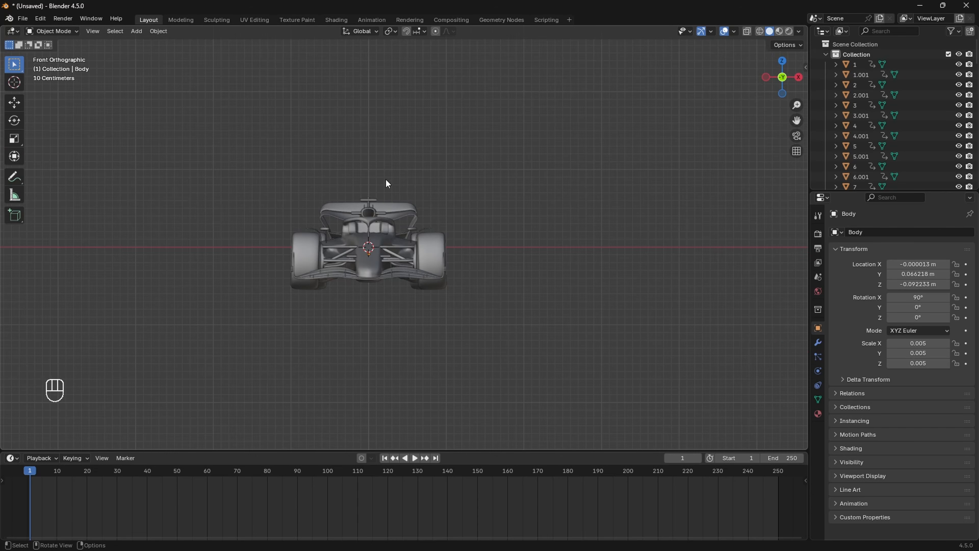
pyautogui.keyDown('shift'); pyautogui.moveTo(424, 234); pyautogui.dragTo(382, 263, button='middle'); pyautogui.keyUp('shift')
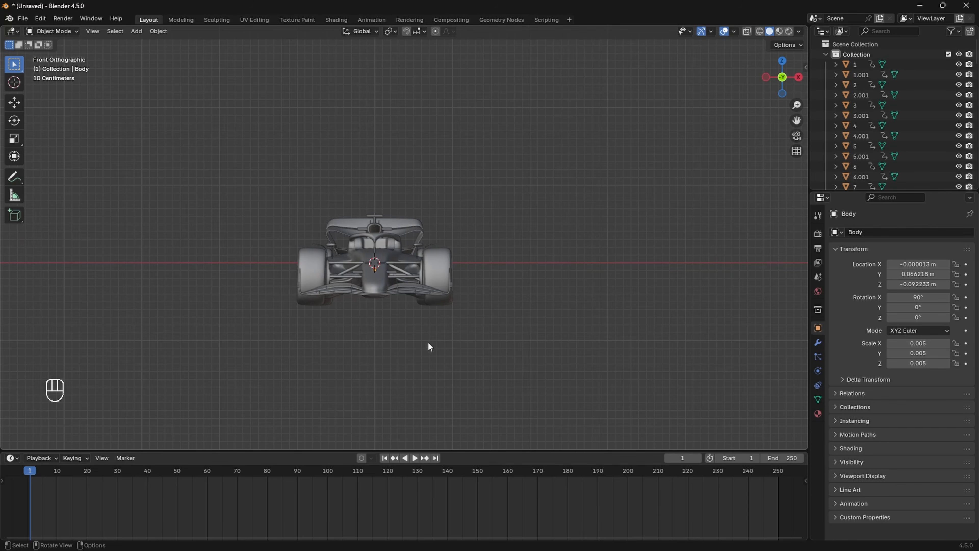
pyautogui.press('z')
pyautogui.moveTo(353, 146); pyautogui.dragTo(393, 408)
# Step: From the top view, add the car's middle parts and front wing to the selection
pyautogui.click(783, 61)
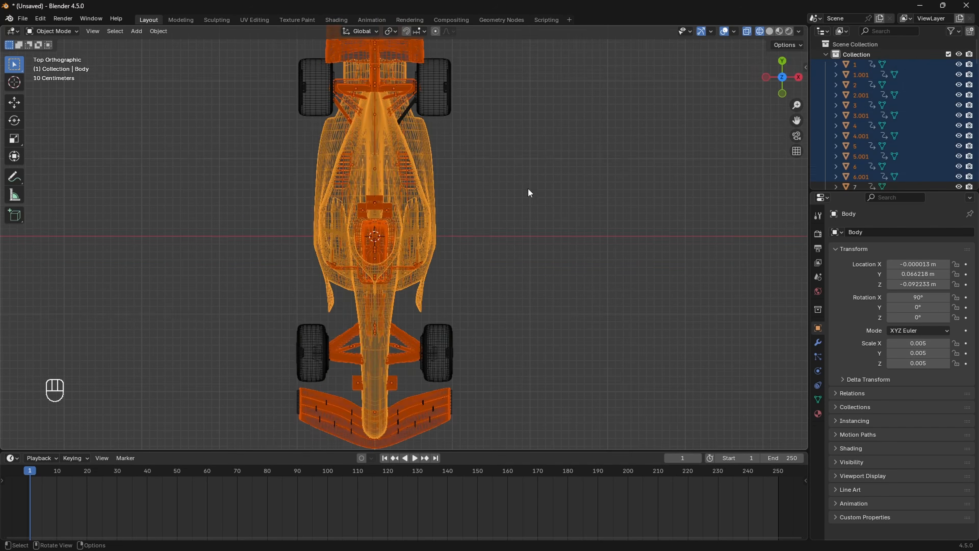
pyautogui.scroll(-3, 482, 191)
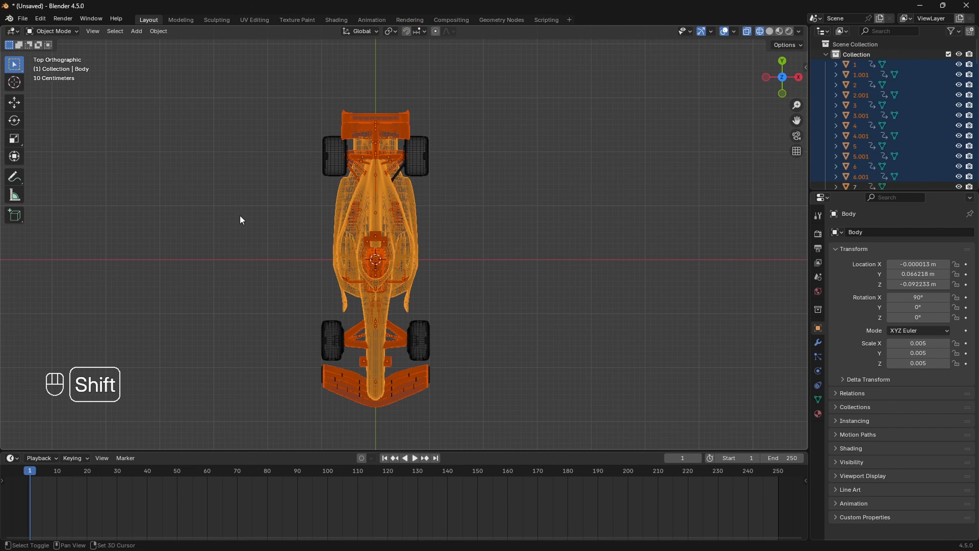
pyautogui.keyDown('shift'); pyautogui.moveTo(240, 215); pyautogui.dragTo(609, 288); pyautogui.keyUp('shift')
pyautogui.keyDown('shift'); pyautogui.moveTo(313, 389); pyautogui.dragTo(303, 334, button='middle'); pyautogui.keyUp('shift')
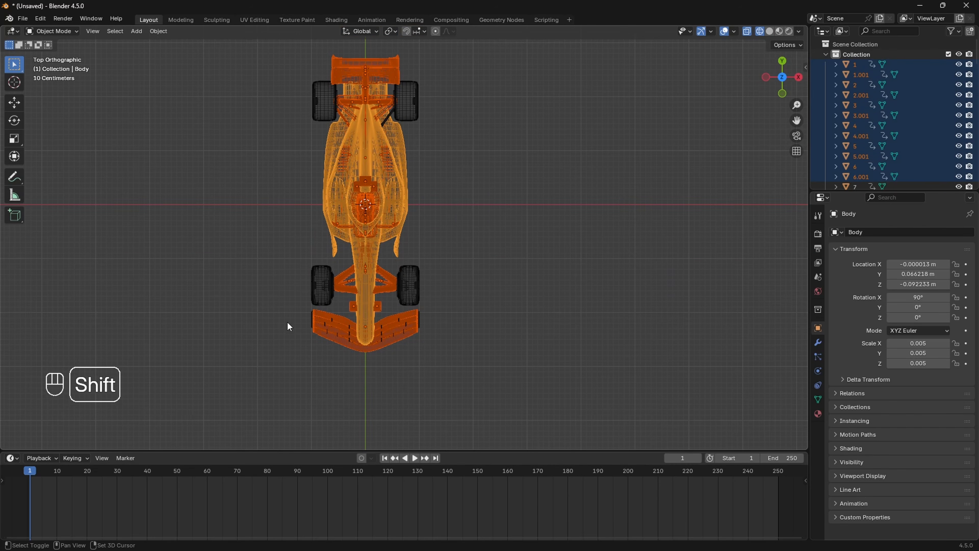
pyautogui.keyDown('shift'); pyautogui.moveTo(276, 318); pyautogui.dragTo(537, 379); pyautogui.keyUp('shift')
pyautogui.keyDown('shift'); pyautogui.moveTo(457, 333); pyautogui.dragTo(459, 383, button='middle'); pyautogui.keyUp('shift')
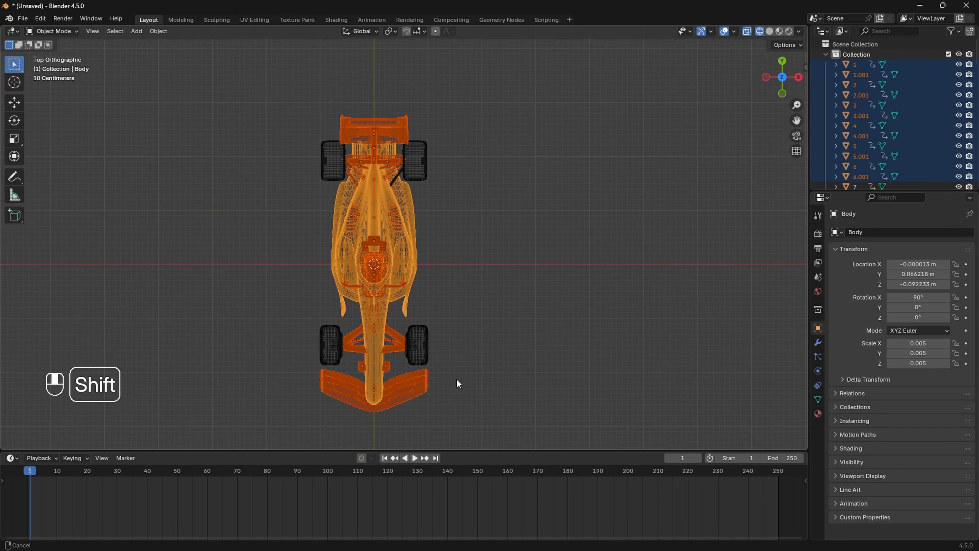
pyautogui.scroll(3, 458, 384)
pyautogui.scroll(-3, 432, 347)
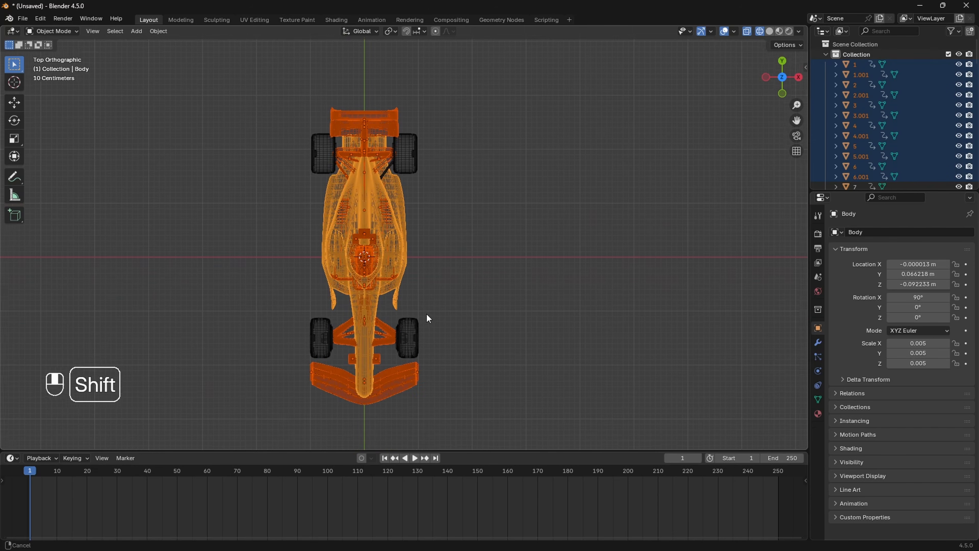
# Step: Switch back to Solid shading, try a free move of the car body, then undo it
pyautogui.press('z')
pyautogui.click(437, 255)
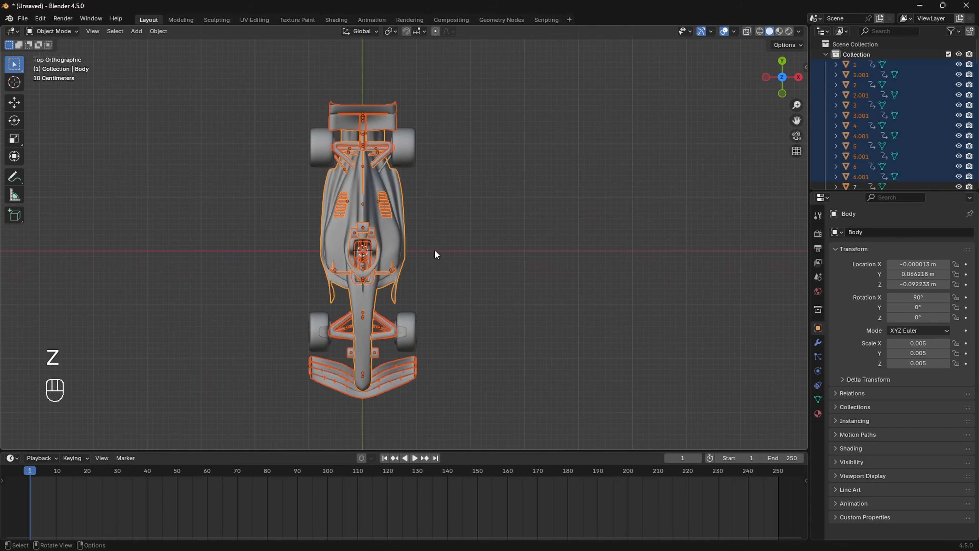
pyautogui.press('g')
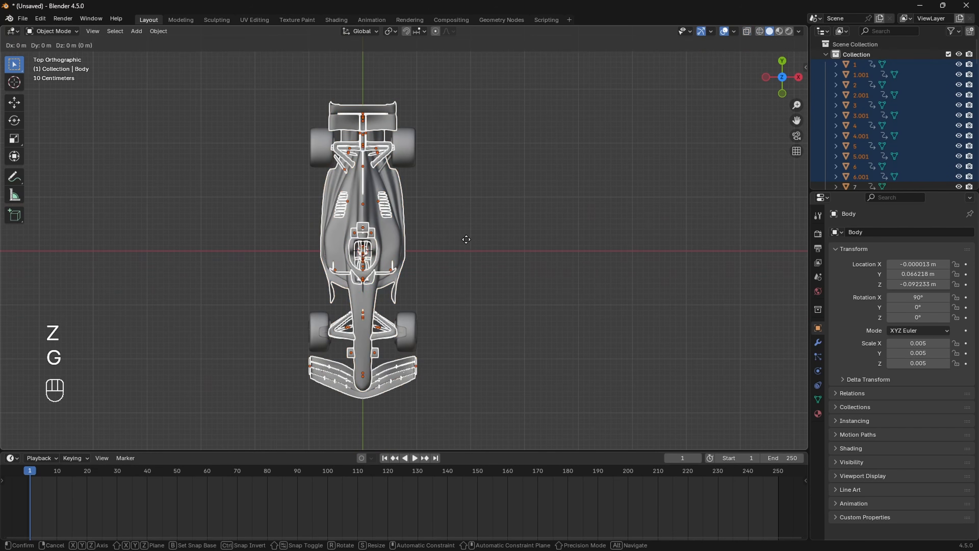
pyautogui.click(318, 255)
pyautogui.scroll(3, 373, 108)
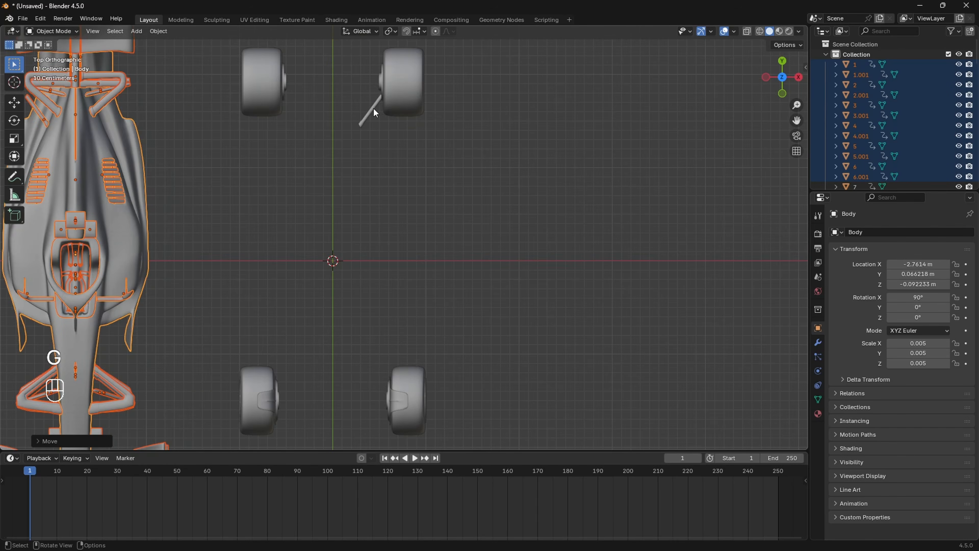
pyautogui.scroll(-1, 370, 106)
pyautogui.keyDown('ctrl'); pyautogui.scroll(1, 406, 216); pyautogui.keyUp('ctrl')
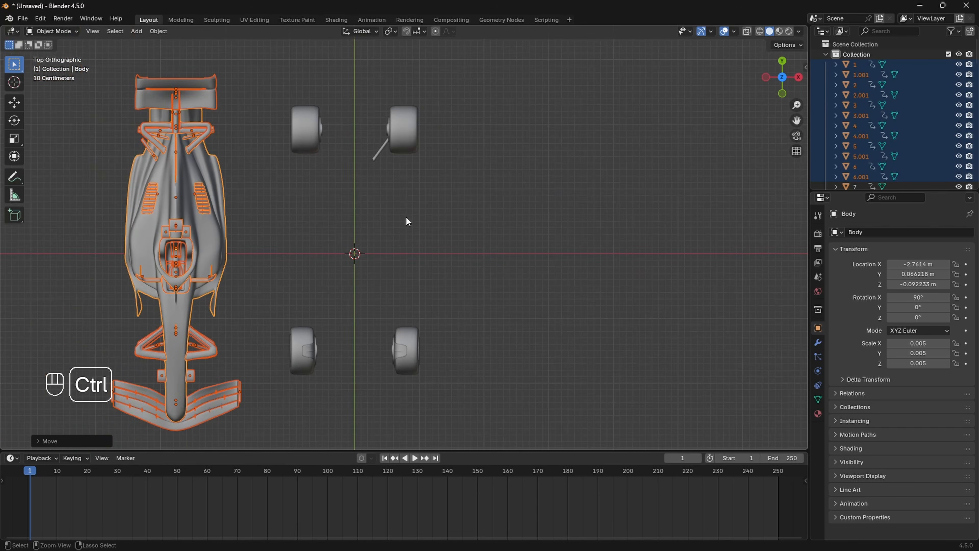
pyautogui.hotkey('ctrl', 'z')
pyautogui.keyDown('shift'); pyautogui.scroll(5, 446, 235); pyautogui.keyUp('shift')
pyautogui.scroll(1, 444, 238)
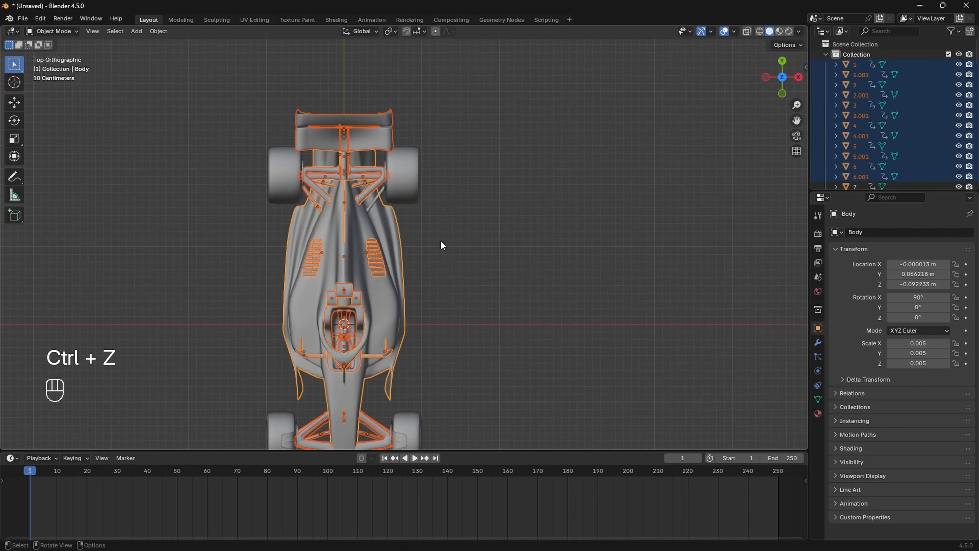
# Step: Add the suspension arm to the selection, test an X-axis body move, then undo it
pyautogui.keyDown('shift'); pyautogui.click(373, 203); pyautogui.keyUp('shift')
pyautogui.scroll(-3, 410, 253)
pyautogui.scroll(1, 453, 267)
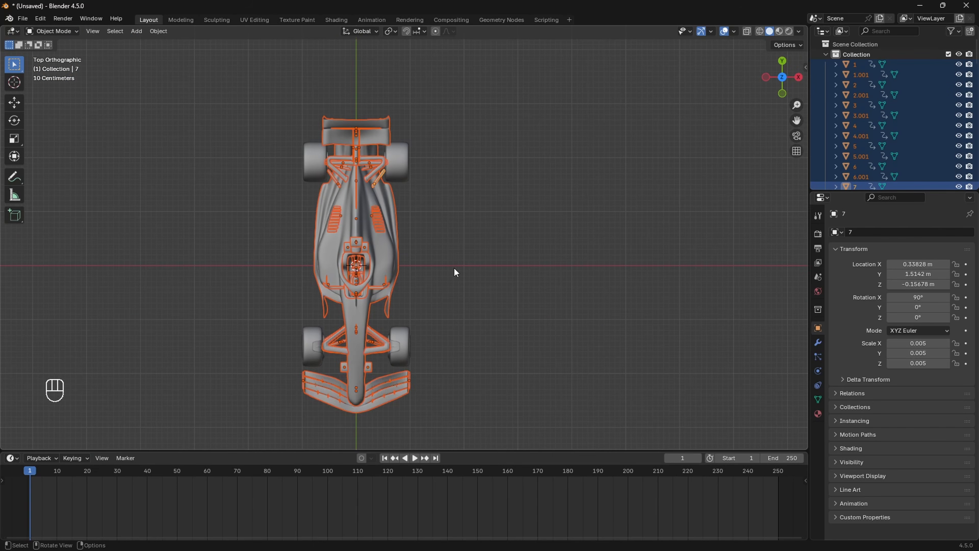
pyautogui.press('g')
pyautogui.press('x')
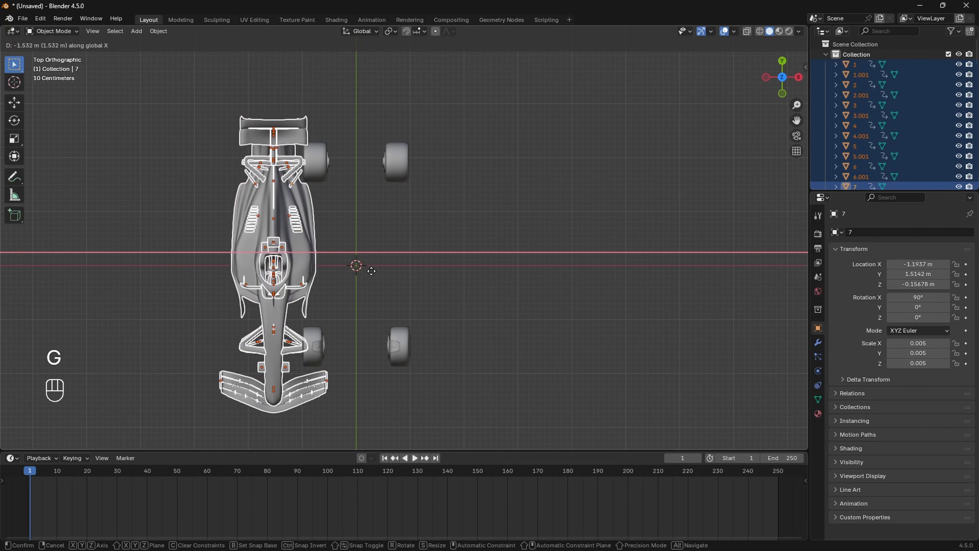
pyautogui.click(278, 268)
pyautogui.moveTo(360, 302); pyautogui.dragTo(340, 236, button='middle')
pyautogui.scroll(4, 338, 233)
pyautogui.keyDown('shift'); pyautogui.moveTo(380, 269); pyautogui.dragTo(374, 236, button='middle'); pyautogui.keyUp('shift')
pyautogui.moveTo(443, 306); pyautogui.dragTo(362, 301, button='middle')
pyautogui.click(782, 61)
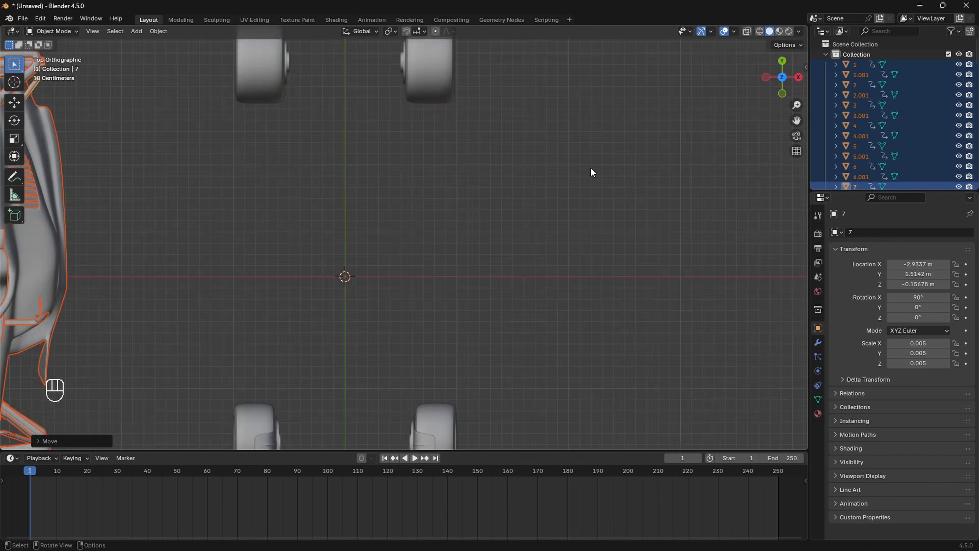
pyautogui.hotkey('ctrl', 'z')
pyautogui.scroll(3, 442, 319)
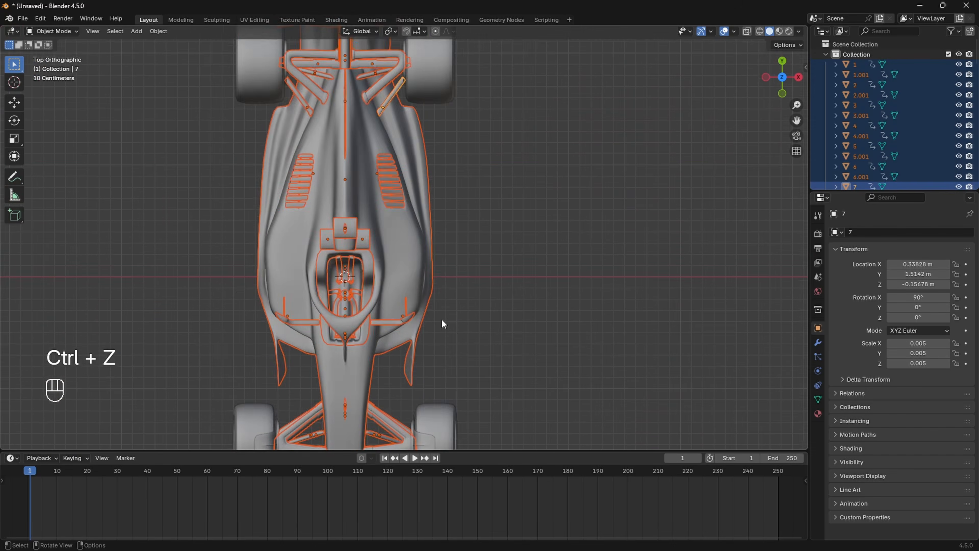
# Step: Add the left and right front fenders to the body selection
pyautogui.keyDown('shift'); pyautogui.click(271, 321); pyautogui.keyUp('shift')
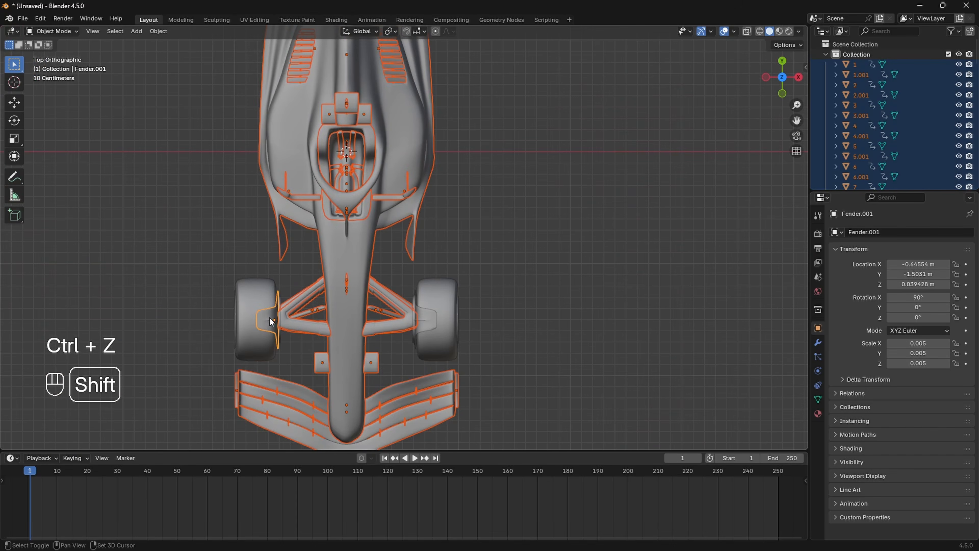
pyautogui.keyDown('shift'); pyautogui.click(429, 326); pyautogui.keyUp('shift')
pyautogui.scroll(-5, 493, 232)
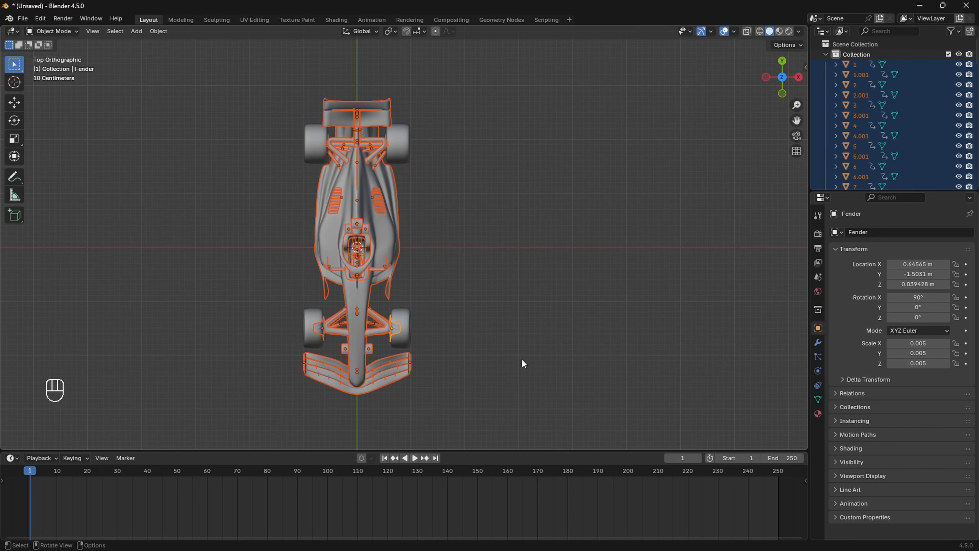
pyautogui.moveTo(522, 359); pyautogui.dragTo(529, 259, button='middle')
pyautogui.scroll(-4, 501, 247)
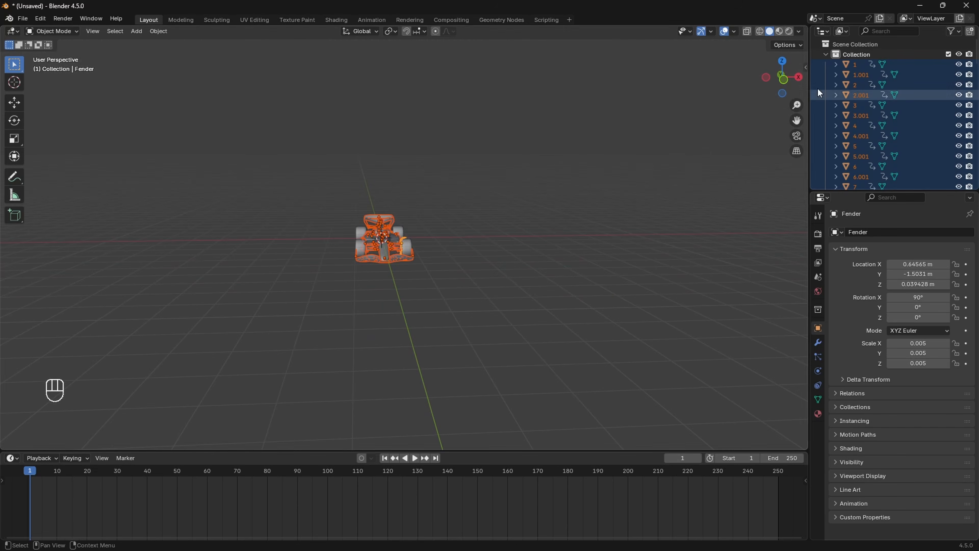
# Step: In Front view, move the selected body parts -3 m along X with Ctrl snapping
pyautogui.click(785, 81)
pyautogui.keyDown('shift'); pyautogui.moveTo(499, 228); pyautogui.dragTo(505, 224, button='middle'); pyautogui.keyUp('shift')
pyautogui.press('g')
pyautogui.press('x')
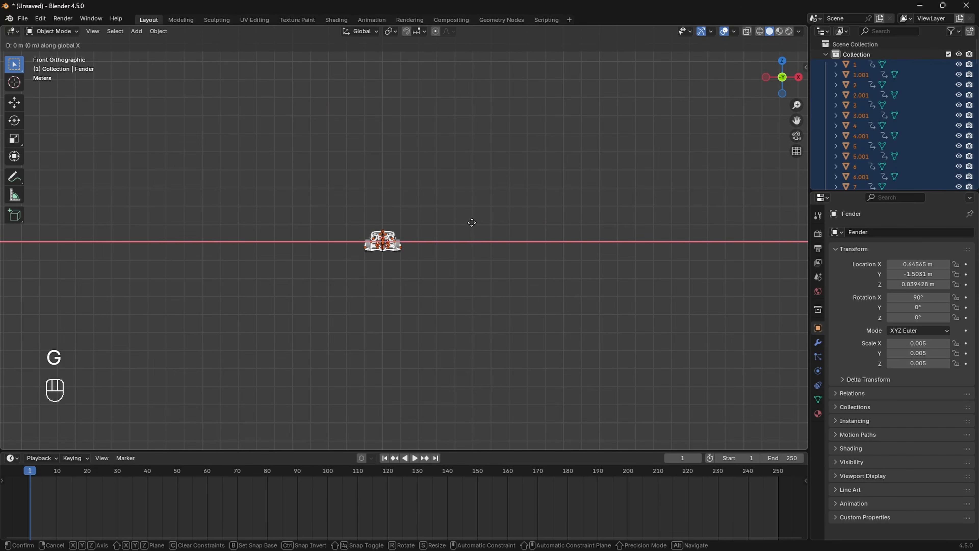
pyautogui.press('ctrl')
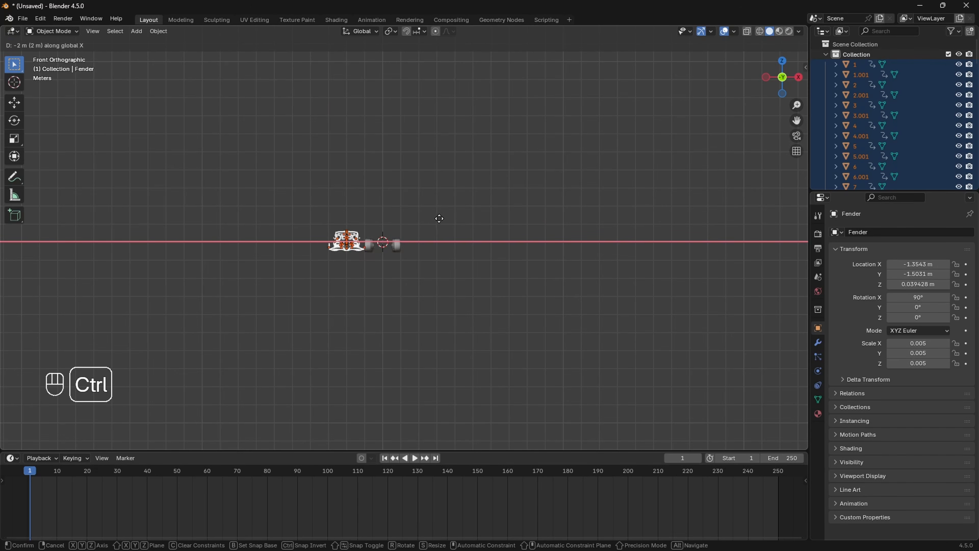
pyautogui.keyDown('ctrl'); pyautogui.click(421, 228); pyautogui.keyUp('ctrl')
pyautogui.scroll(3, 427, 240)
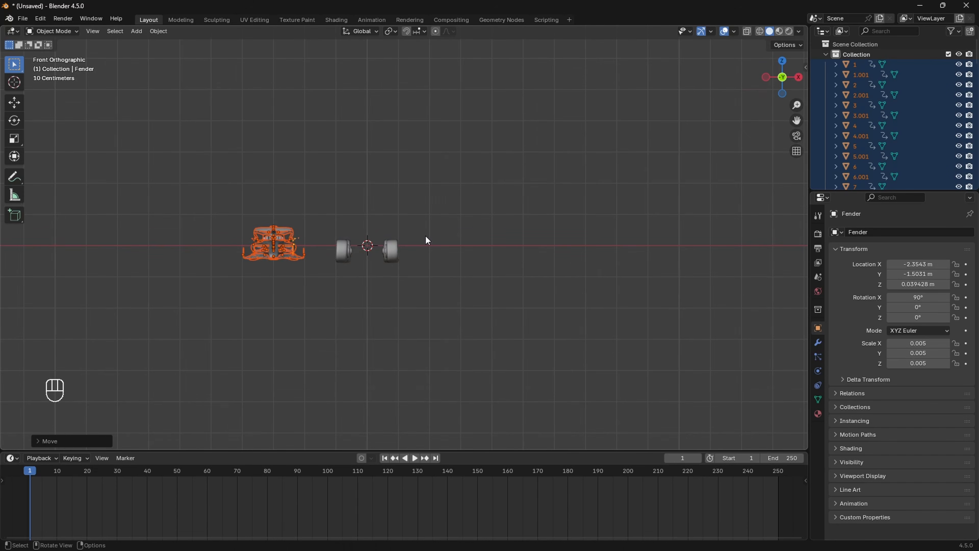
# Step: Add a cube empty at the origin and stretch it along Y to the car's length
pyautogui.hotkey('shift', 'a')
pyautogui.moveTo(372, 246)
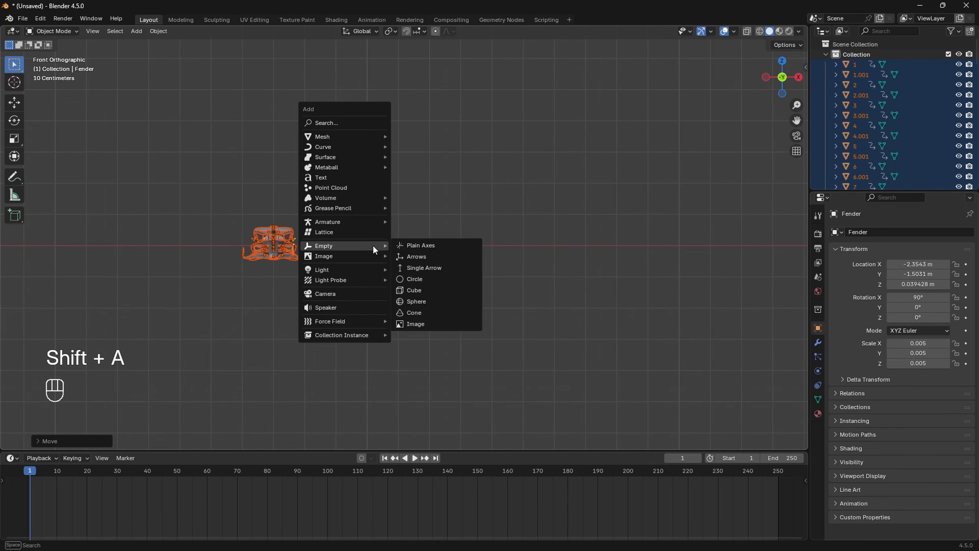
pyautogui.click(432, 296)
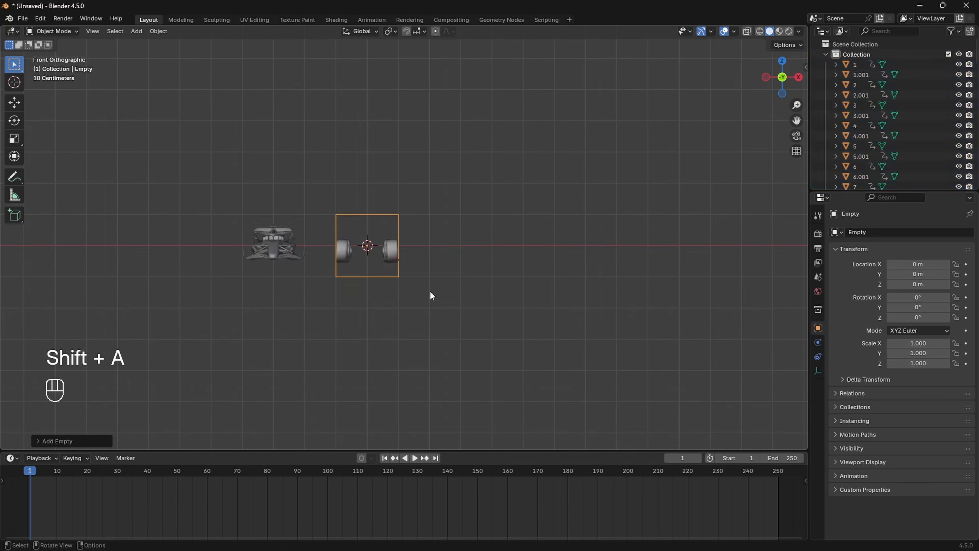
pyautogui.click(799, 79)
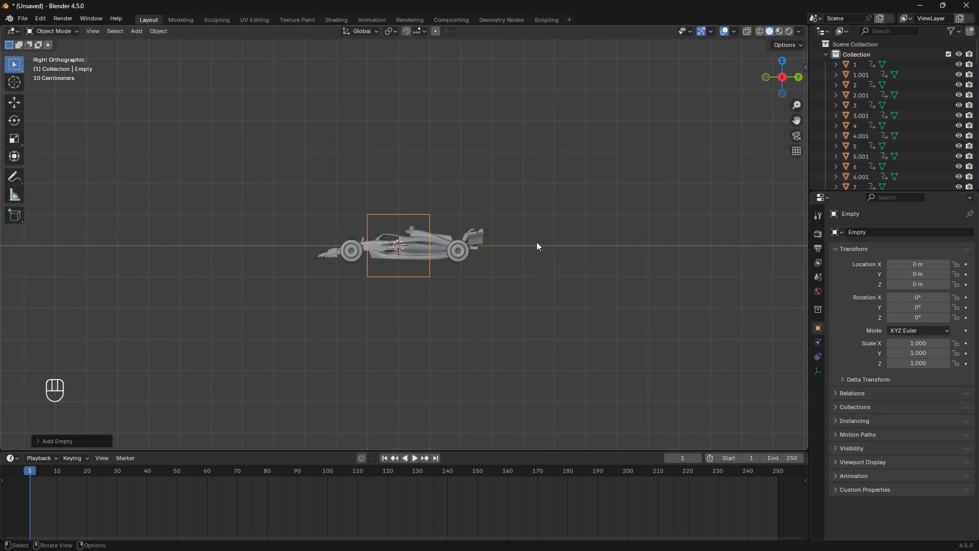
pyautogui.keyDown('shift'); pyautogui.moveTo(540, 250); pyautogui.dragTo(530, 253, button='middle'); pyautogui.keyUp('shift')
pyautogui.press('s')
pyautogui.middleClick(517, 242)
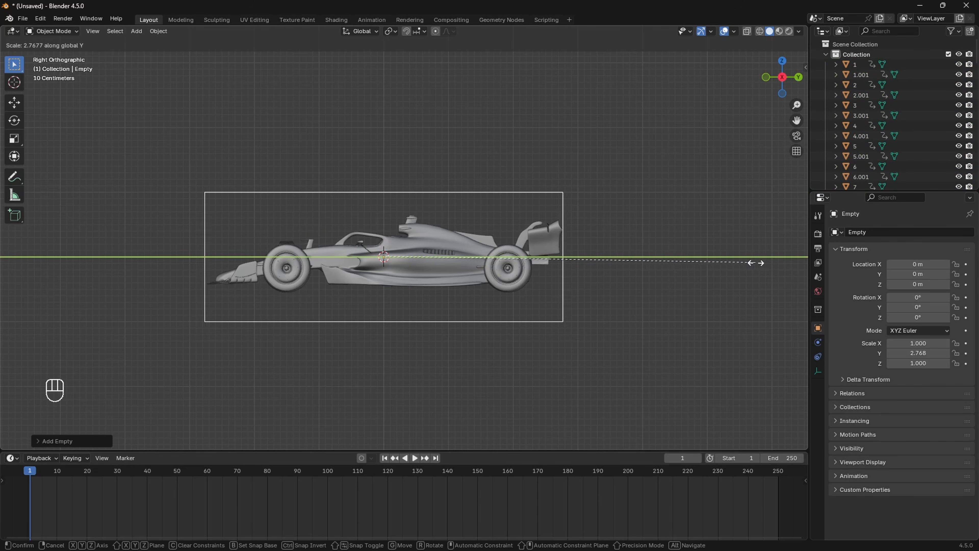
pyautogui.click(769, 262)
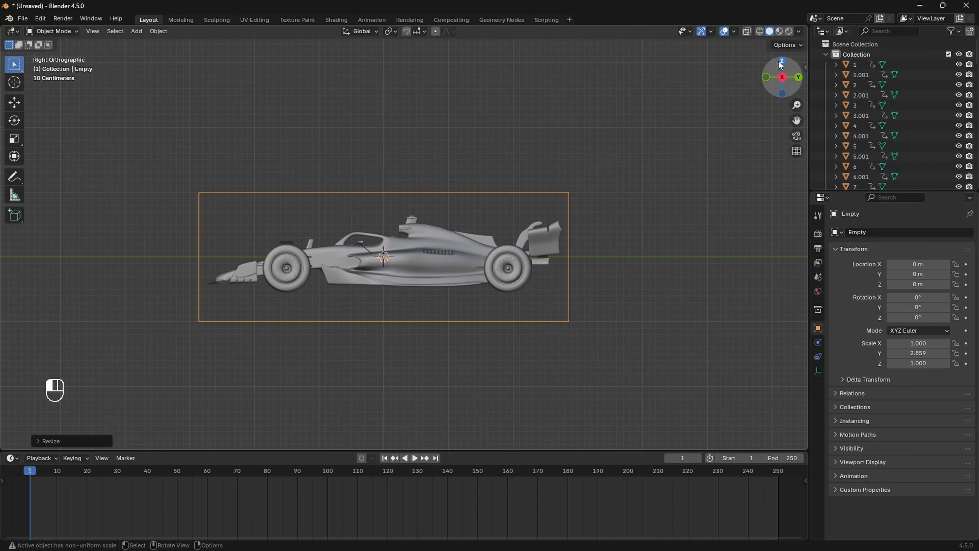
# Step: From the top view, widen the empty along X to scale 1.209
pyautogui.click(781, 62)
pyautogui.scroll(-1, 463, 232)
pyautogui.press('s')
pyautogui.press('x')
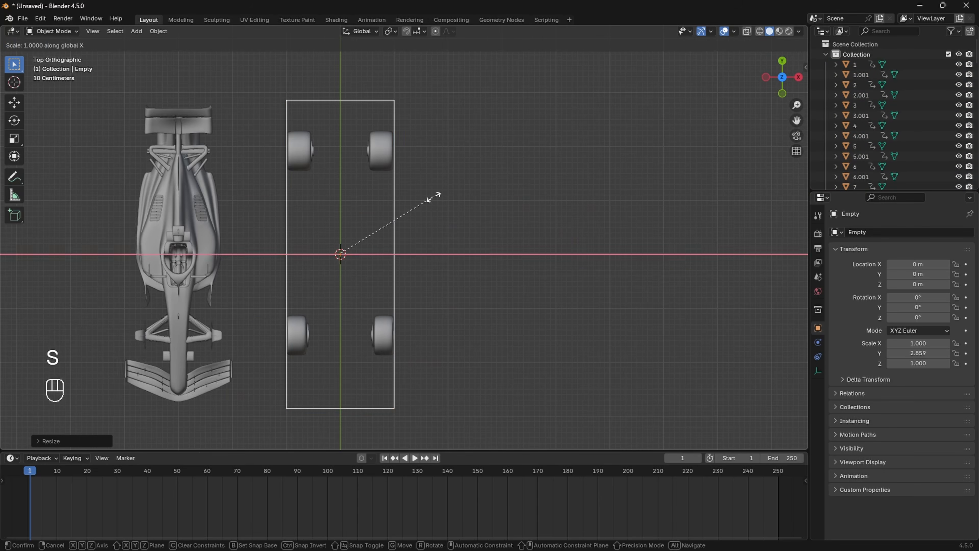
pyautogui.click(460, 198)
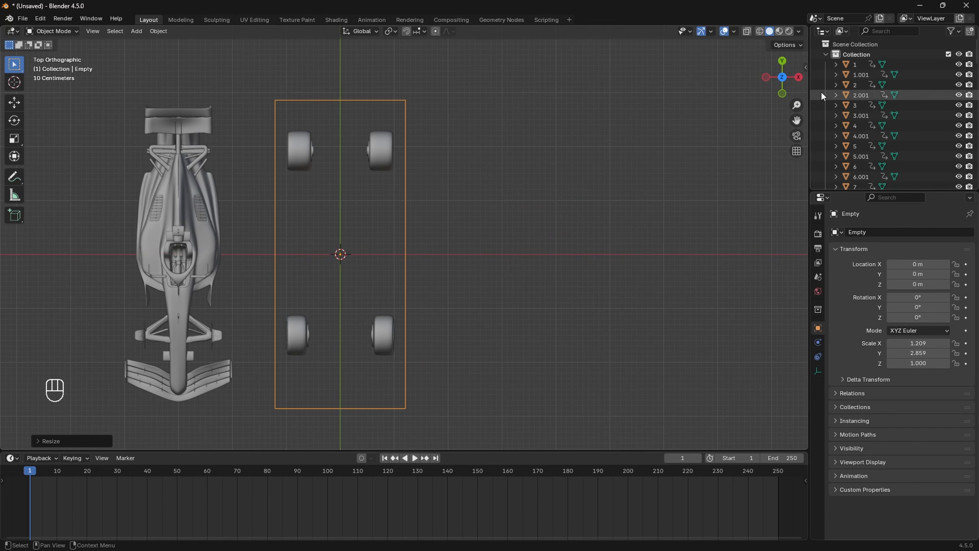
# Step: In Front view with wireframe shading, box-select all the car body parts
pyautogui.click(783, 94)
pyautogui.scroll(-3, 488, 195)
pyautogui.keyDown('shift'); pyautogui.moveTo(471, 226); pyautogui.dragTo(479, 228, button='middle'); pyautogui.keyUp('shift')
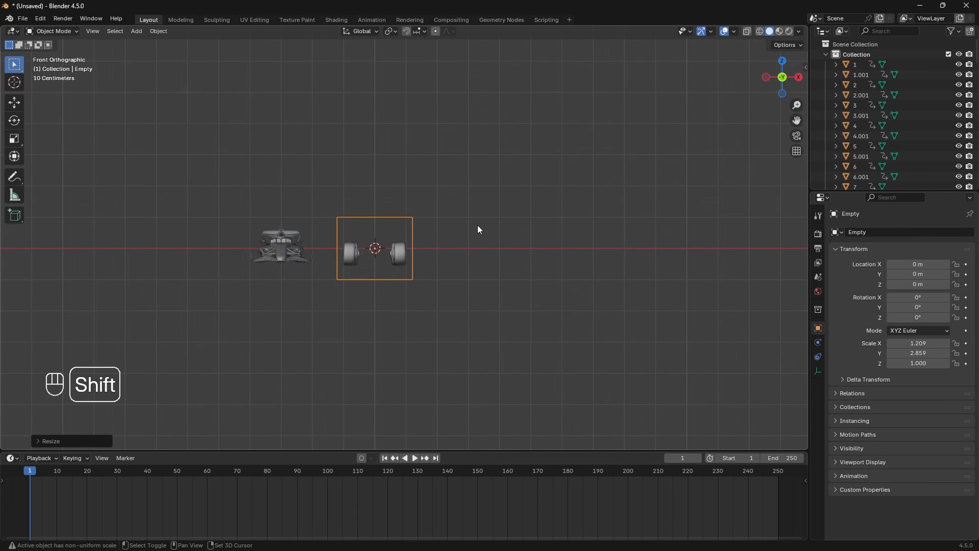
pyautogui.press('z')
pyautogui.scroll(2, 262, 247)
pyautogui.moveTo(138, 173); pyautogui.dragTo(285, 306)
pyautogui.keyDown('shift'); pyautogui.moveTo(382, 329); pyautogui.dragTo(341, 307, button='middle'); pyautogui.keyUp('shift')
pyautogui.scroll(-5, 351, 256)
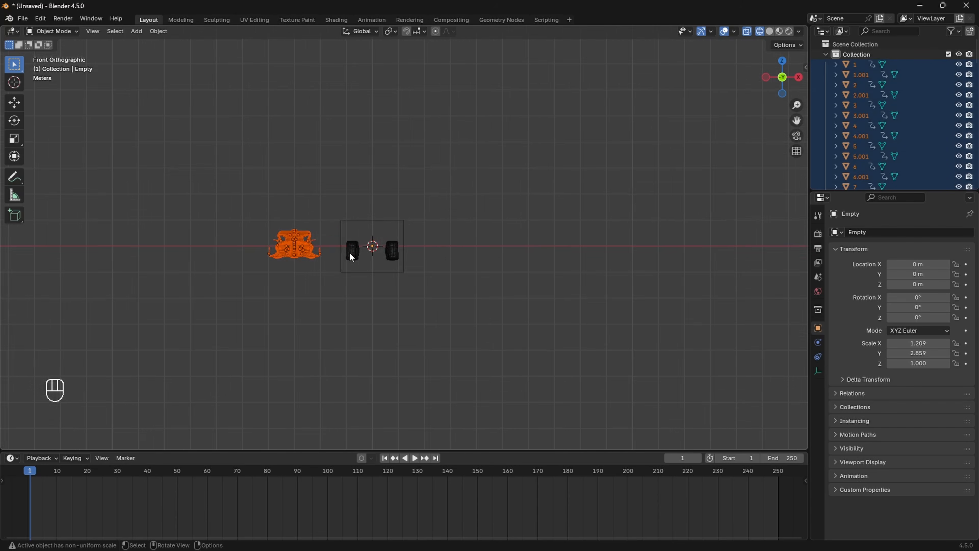
pyautogui.keyDown('shift'); pyautogui.moveTo(376, 247); pyautogui.dragTo(407, 244, button='middle'); pyautogui.keyUp('shift')
# Step: Move the selected car parts 3 m along X with Ctrl snapping
pyautogui.press('g')
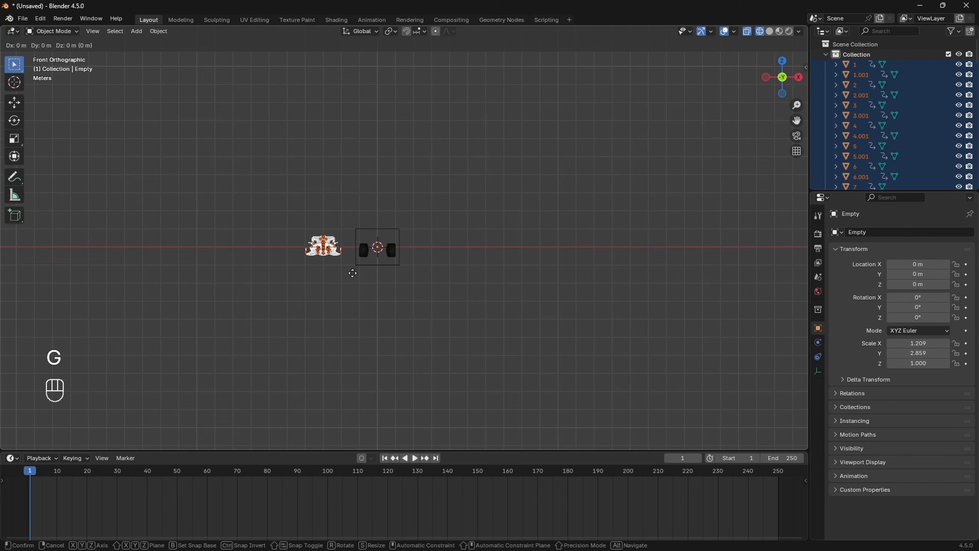
pyautogui.press('x')
pyautogui.press('ctrl')
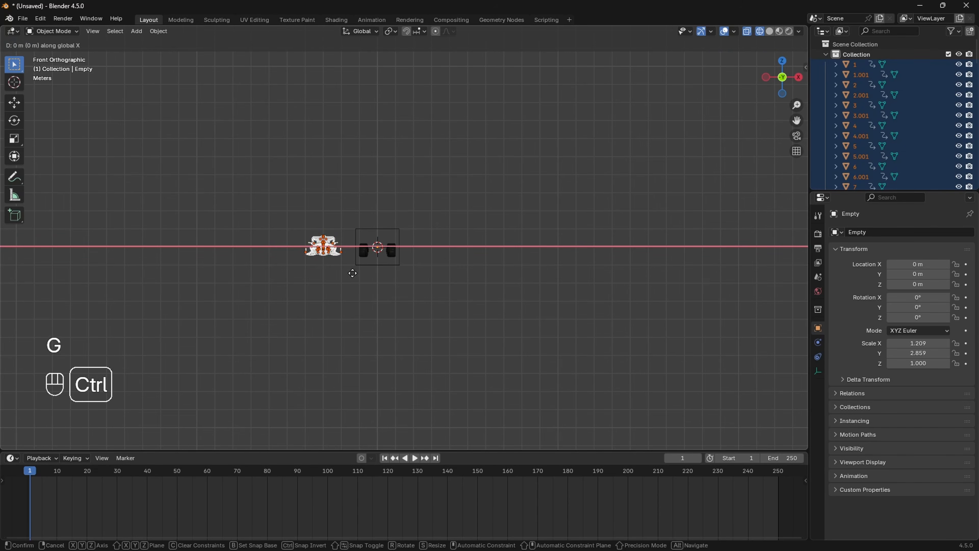
pyautogui.click(402, 273)
# Step: Add the empty to the selection and parent the car parts to it (Object, Keep Transform)
pyautogui.moveTo(428, 282); pyautogui.dragTo(490, 295, button='middle')
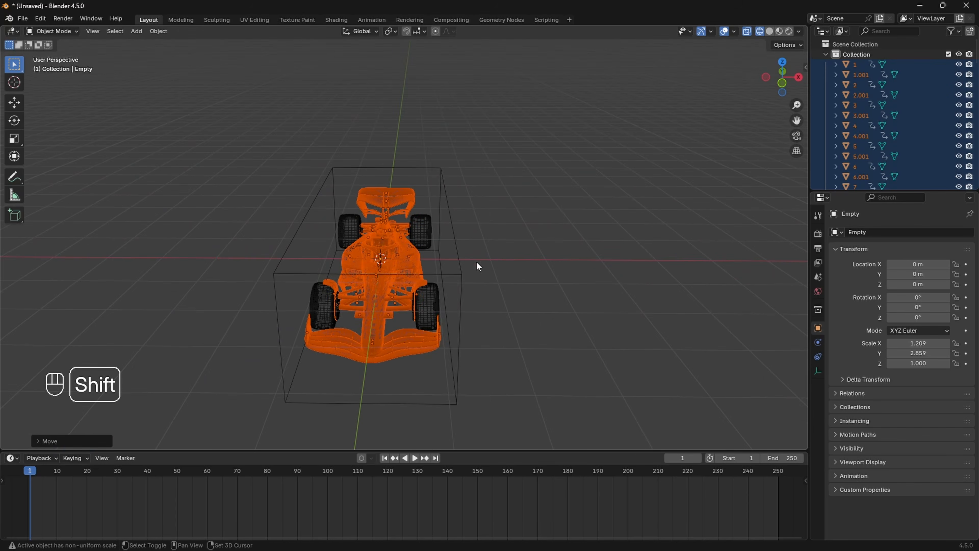
pyautogui.keyDown('shift'); pyautogui.click(461, 275); pyautogui.keyUp('shift')
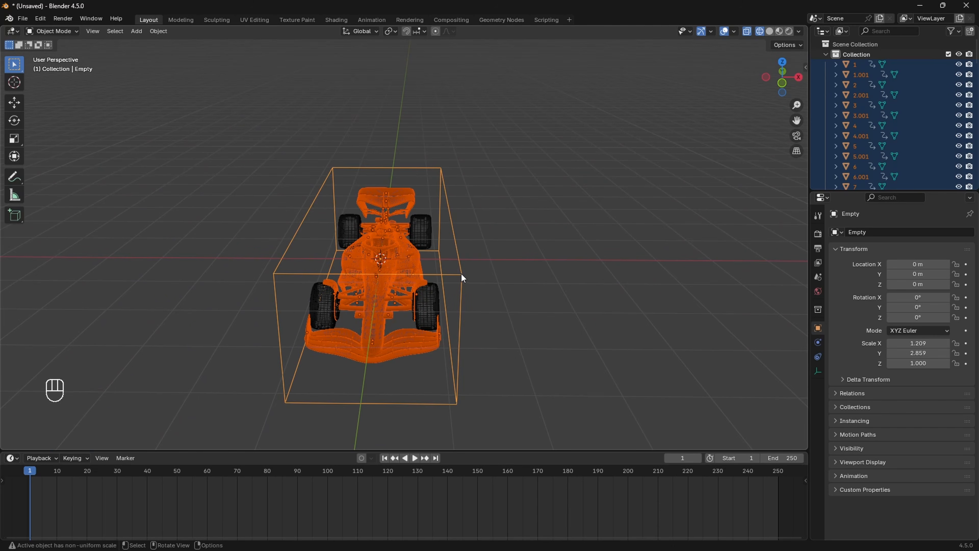
pyautogui.hotkey('ctrl', 'p')
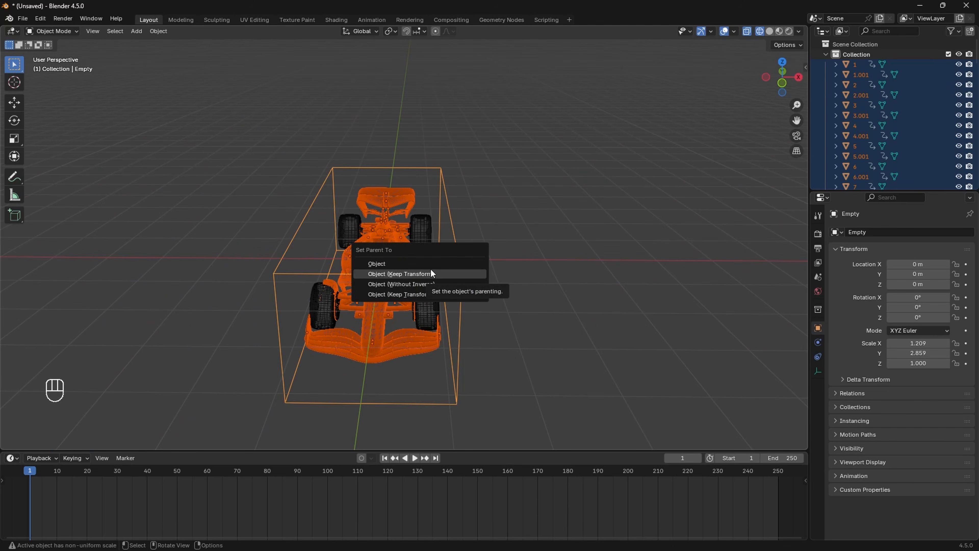
pyautogui.click(379, 273)
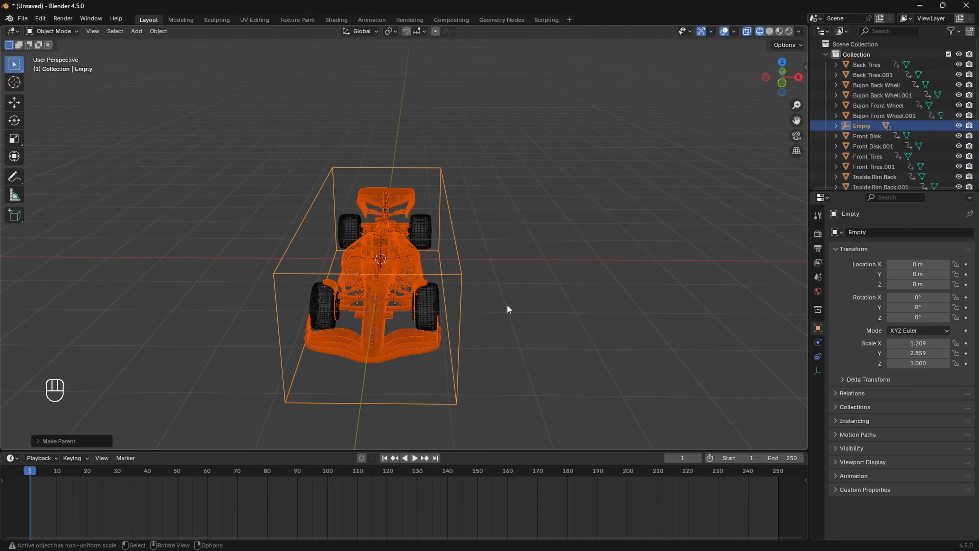
# Step: Select the empty alone in Solid shading and test-move it with its children, then undo
pyautogui.click(477, 284)
pyautogui.click(472, 281)
pyautogui.press('z')
pyautogui.moveTo(472, 281)
pyautogui.mouseDown(button='middle')
pyautogui.moveTo(447, 278)
pyautogui.moveTo(476, 273)
pyautogui.mouseUp(button='middle')
pyautogui.click(647, 265)
pyautogui.press('g')
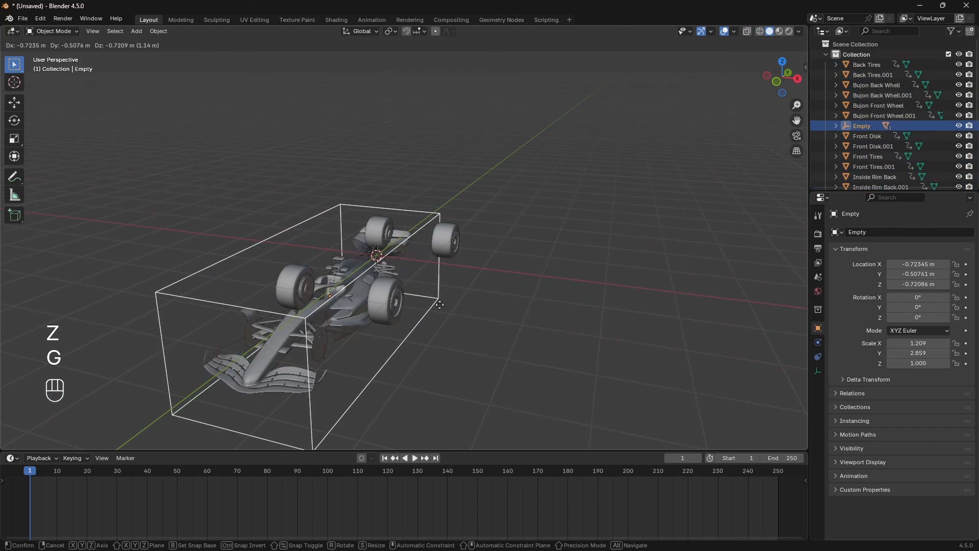
pyautogui.click(382, 136)
pyautogui.hotkey('ctrl', 'z')
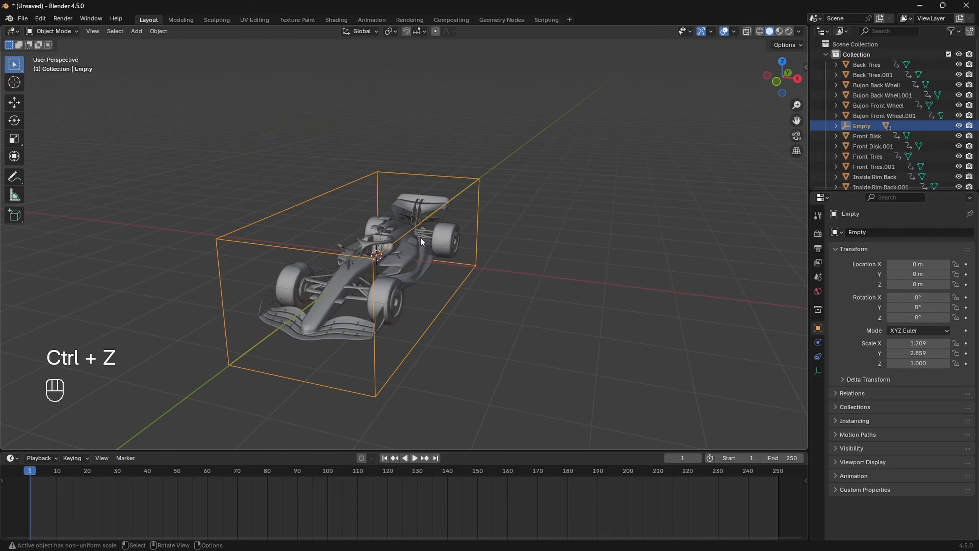
pyautogui.moveTo(421, 237); pyautogui.dragTo(453, 196, button='middle')
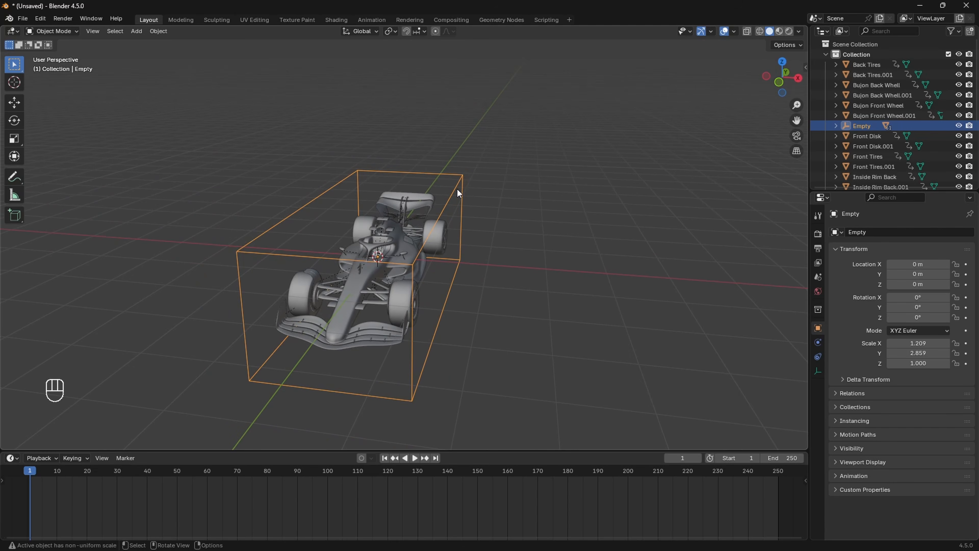
# Step: Rename the parent empty to Redbull.Body
pyautogui.press('F2')
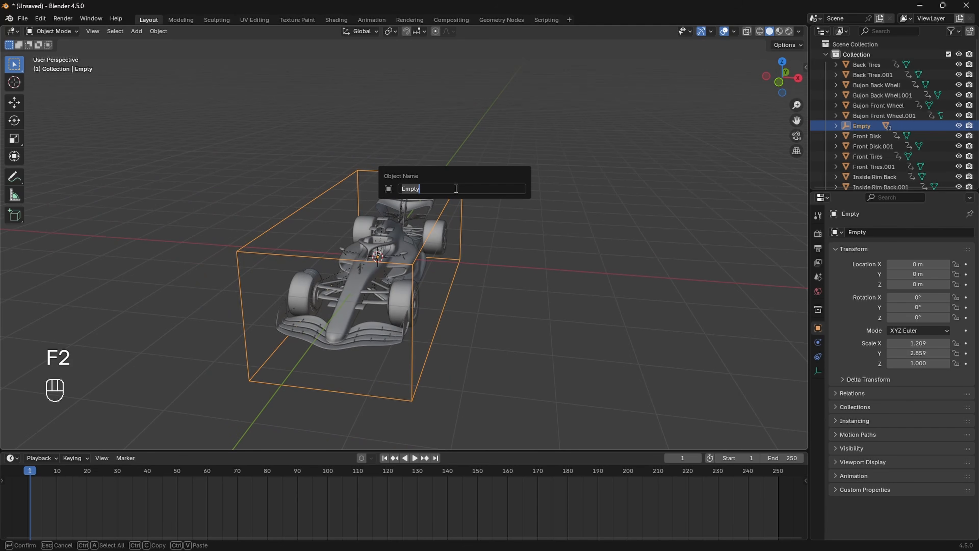
pyautogui.write('Redbull.Bo')
pyautogui.press('Return')
pyautogui.moveTo(456, 188); pyautogui.dragTo(406, 254, button='middle')
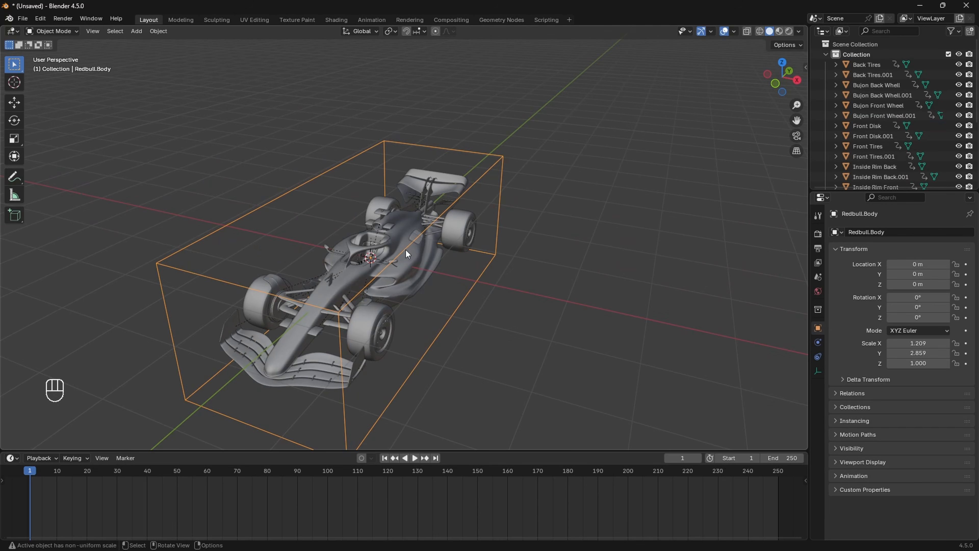
# Step: Rename the car's body mesh from Body to Main
pyautogui.click(399, 229)
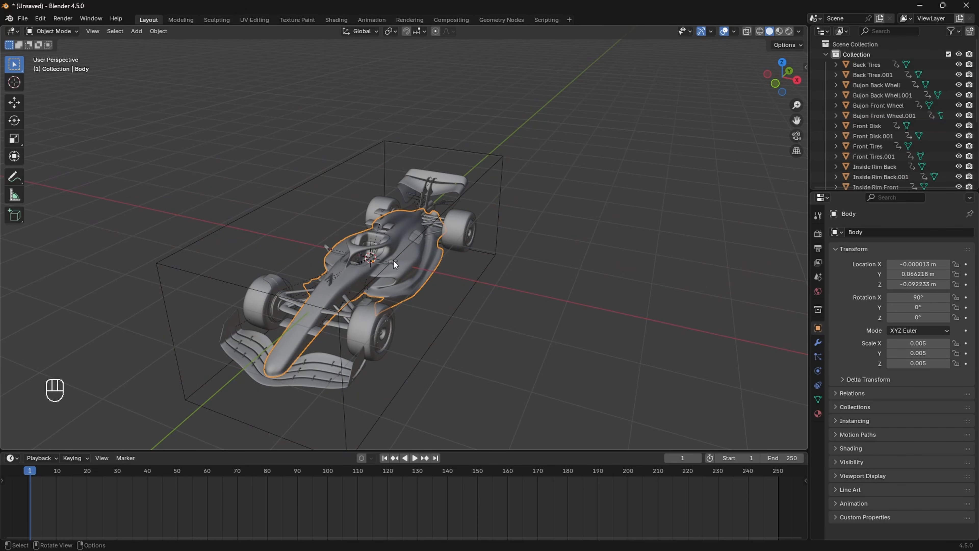
pyautogui.moveTo(394, 260); pyautogui.dragTo(403, 254, button='middle')
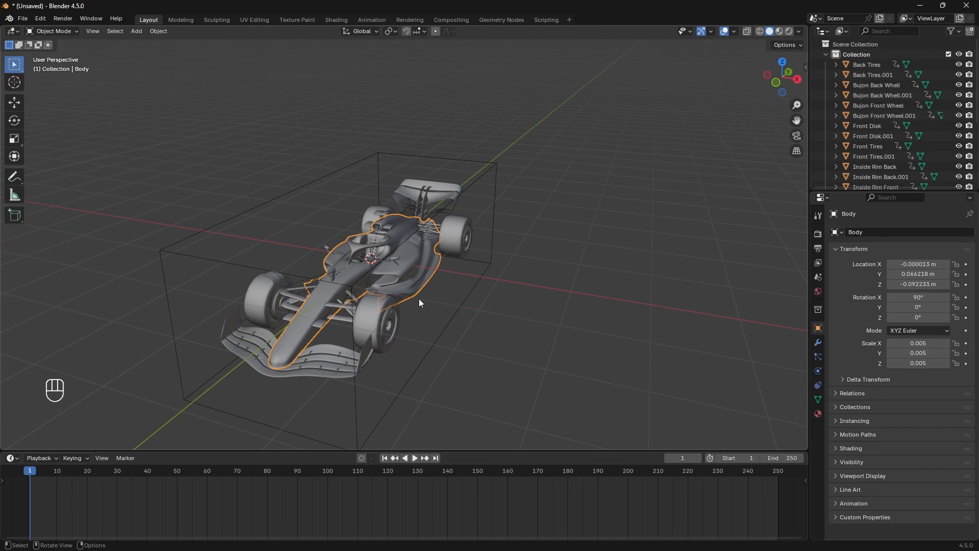
pyautogui.press('F2')
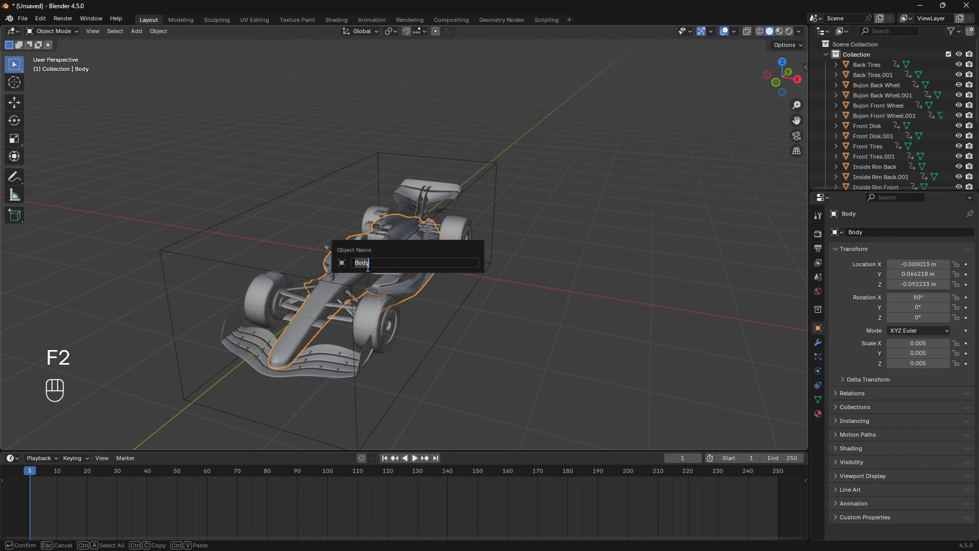
pyautogui.write('M')
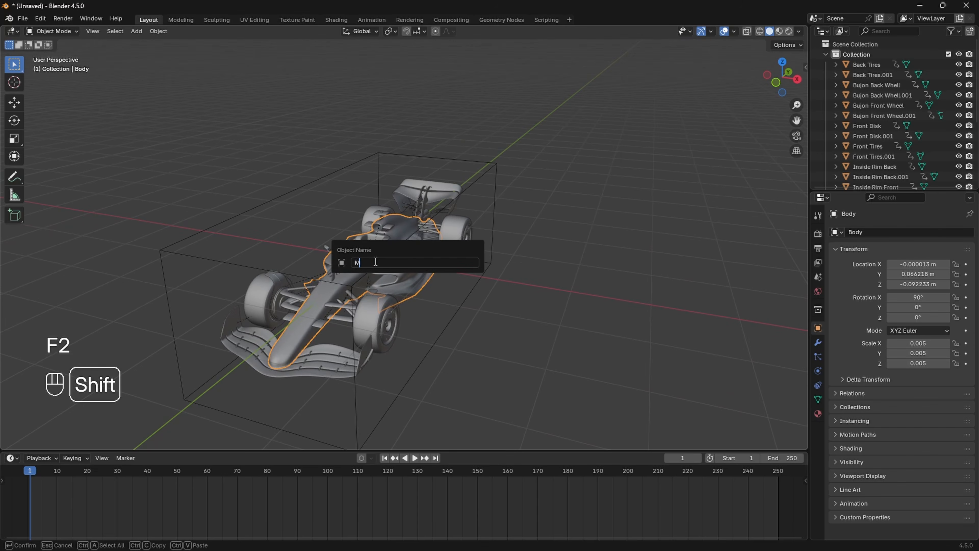
pyautogui.write('ain')
pyautogui.press('Return')
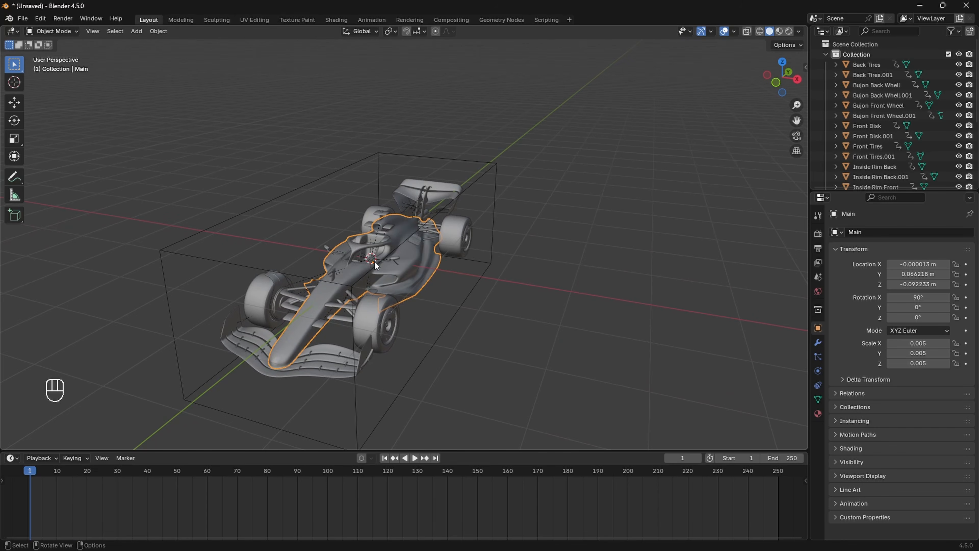
pyautogui.scroll(-3, 509, 297)
pyautogui.moveTo(511, 297); pyautogui.dragTo(452, 276, button='middle')
# Step: In the Outliner, expand Redbull.Body and select it with its body parts down to Waist Belt
pyautogui.scroll(4, 453, 275)
pyautogui.press('KP_1')
pyautogui.click(541, 212)
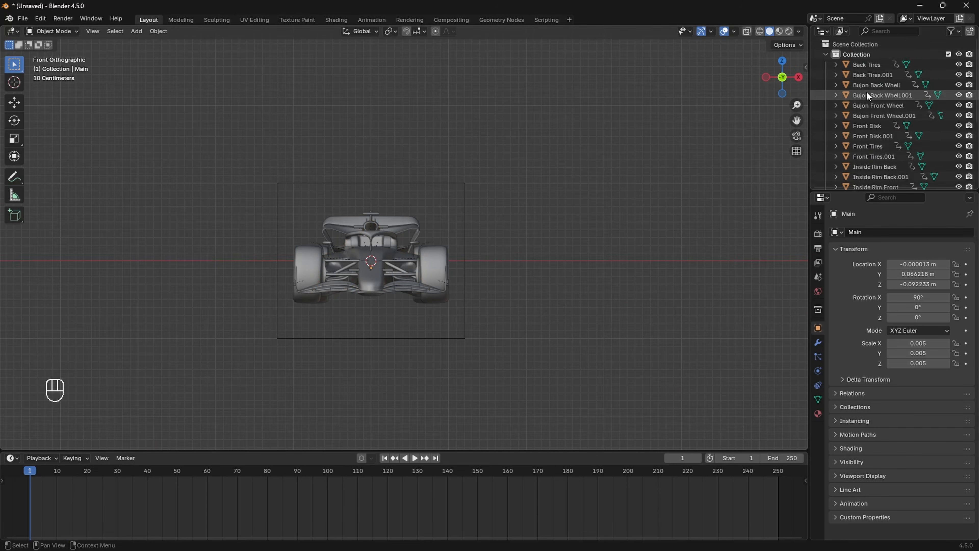
pyautogui.scroll(-5, 870, 84)
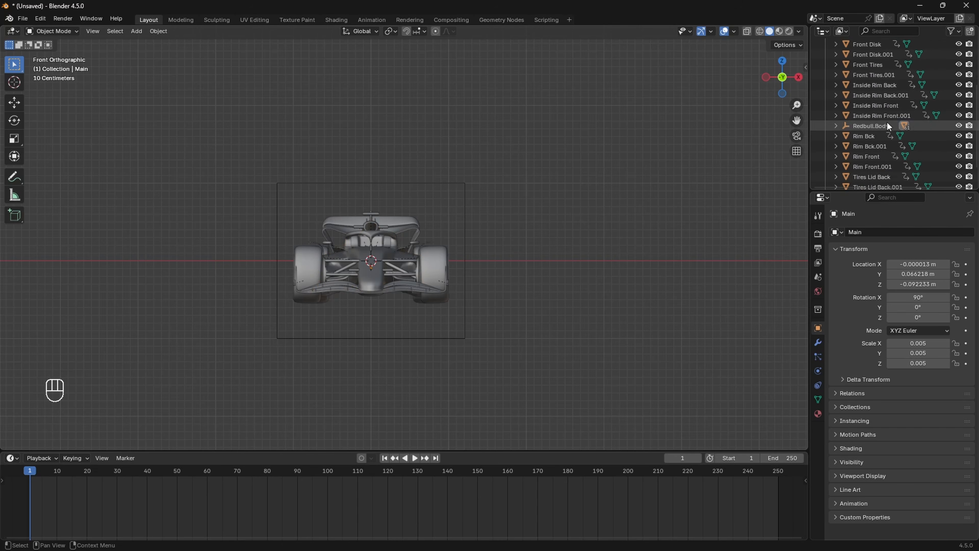
pyautogui.scroll(-2, 887, 122)
pyautogui.click(842, 98)
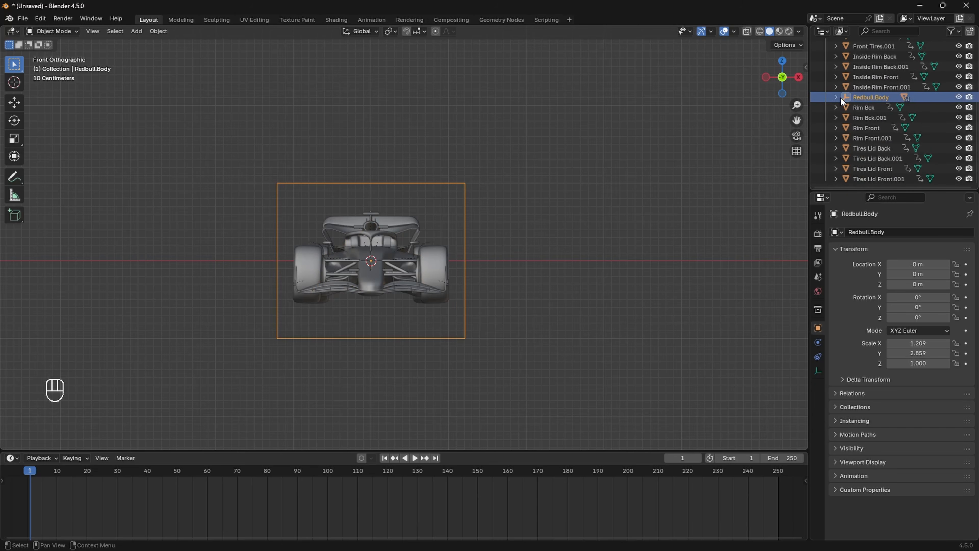
pyautogui.click(835, 98)
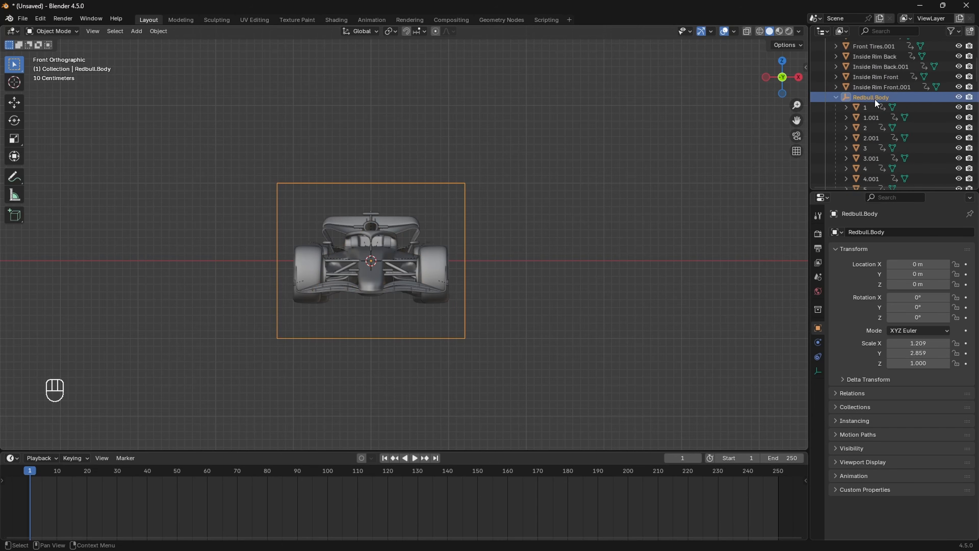
pyautogui.scroll(-10, 866, 99)
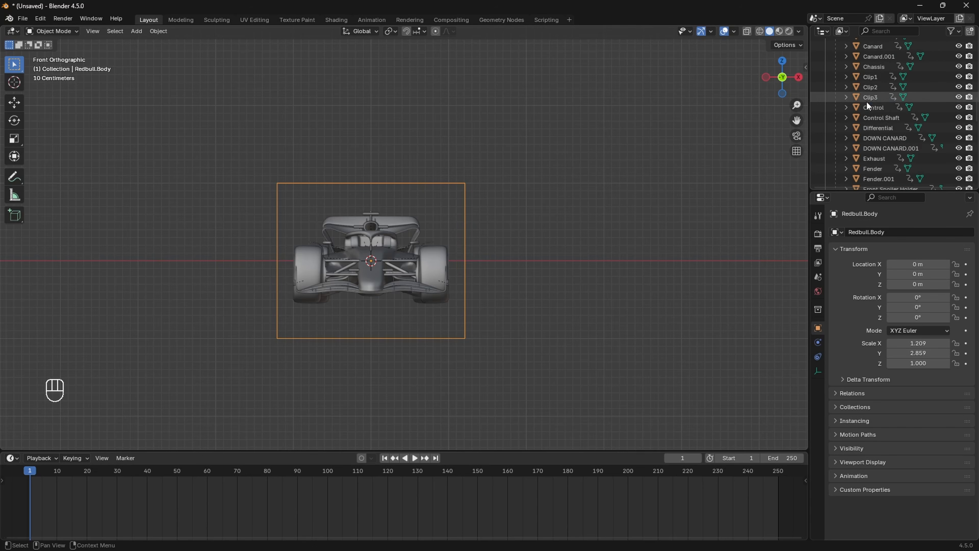
pyautogui.scroll(-10, 866, 101)
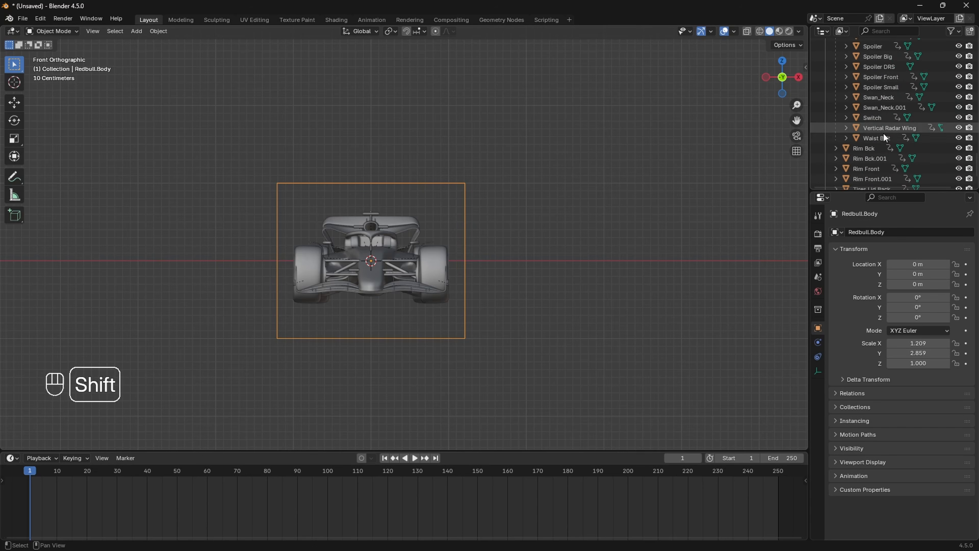
pyautogui.keyDown('shift'); pyautogui.click(873, 137); pyautogui.keyUp('shift')
pyautogui.moveTo(743, 166); pyautogui.dragTo(441, 237, button='middle')
# Step: Move the selection into a new collection named Body and collapse the Redbull.Body list
pyautogui.press('m')
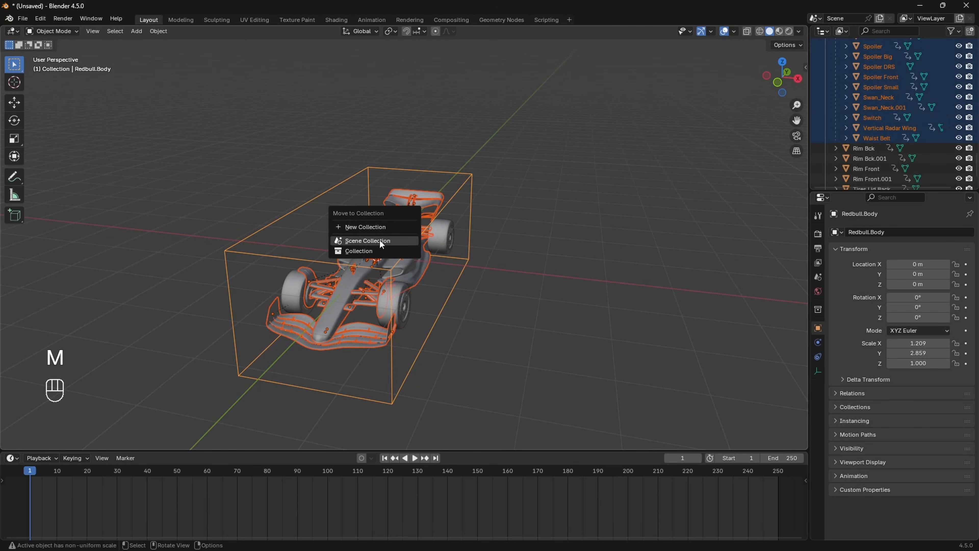
pyautogui.click(376, 231)
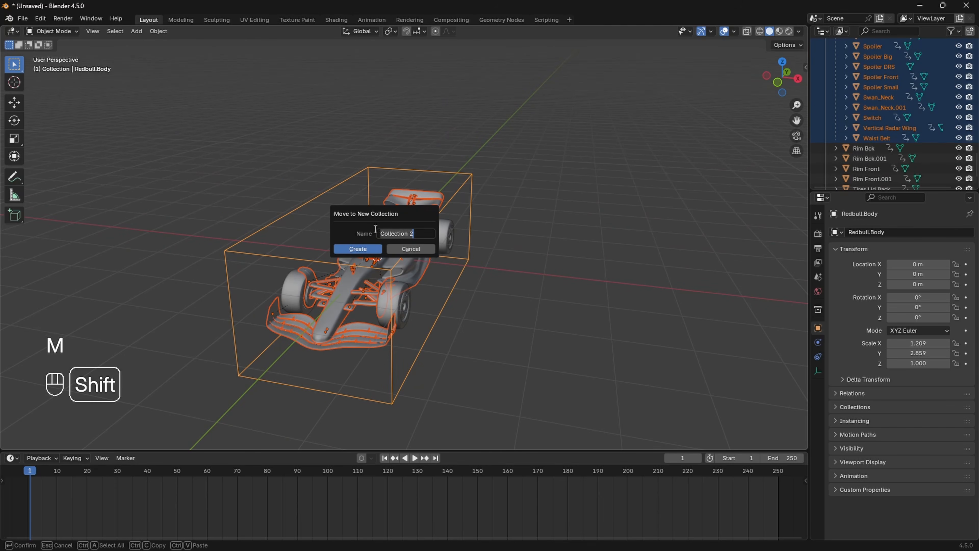
pyautogui.write('Body')
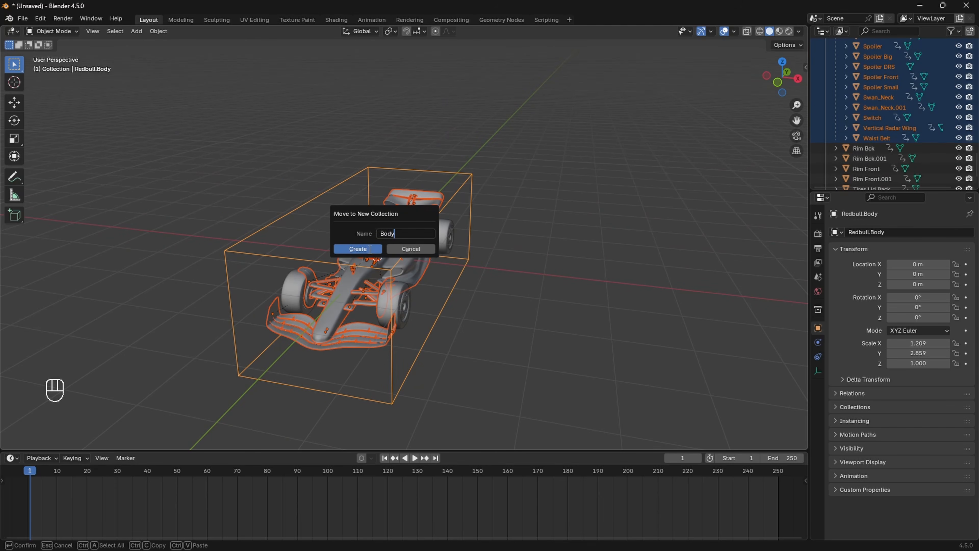
pyautogui.click(369, 249)
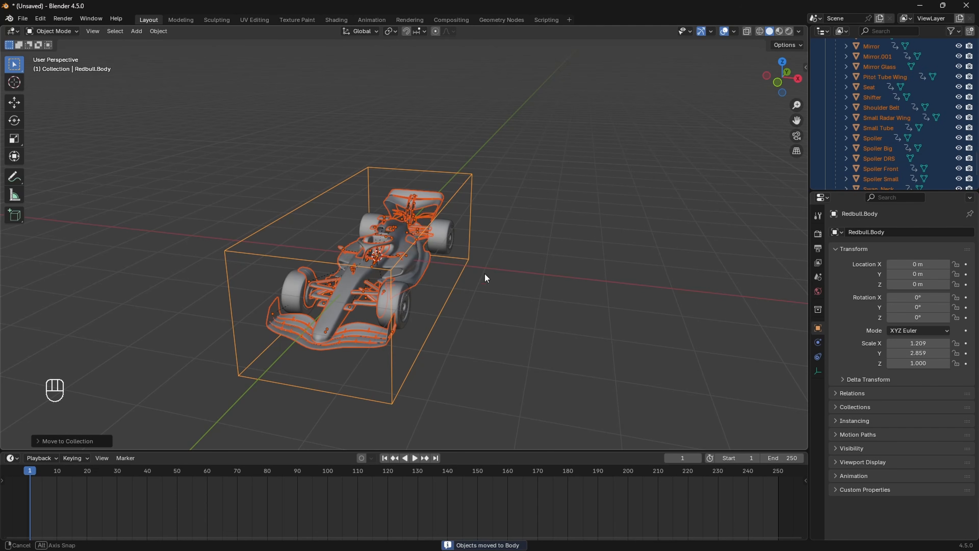
pyautogui.moveTo(485, 276); pyautogui.dragTo(516, 264, button='middle')
pyautogui.scroll(-8, 917, 79)
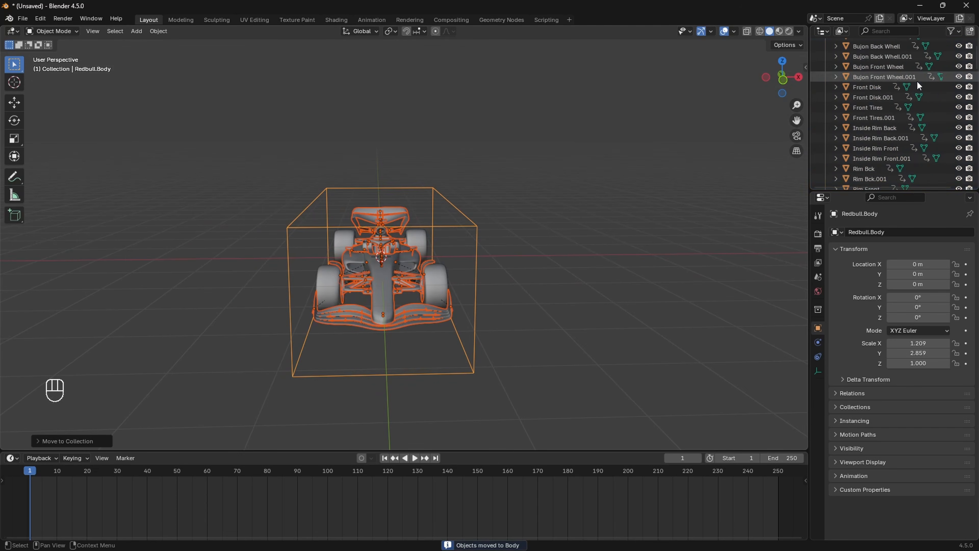
pyautogui.click(835, 97)
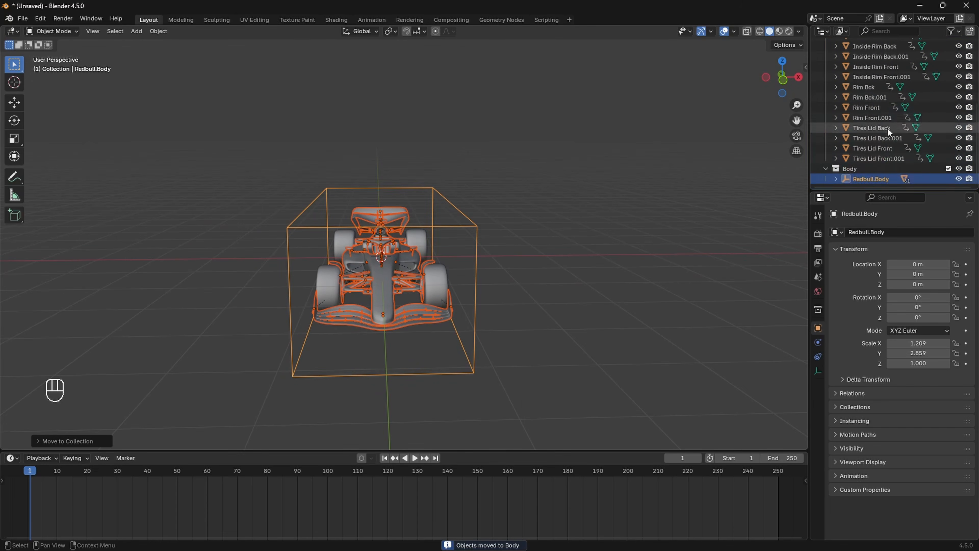
# Step: Exclude the Body collection so only the four wheels stay visible
pyautogui.click(949, 168)
pyautogui.moveTo(578, 224); pyautogui.dragTo(467, 237, button='middle')
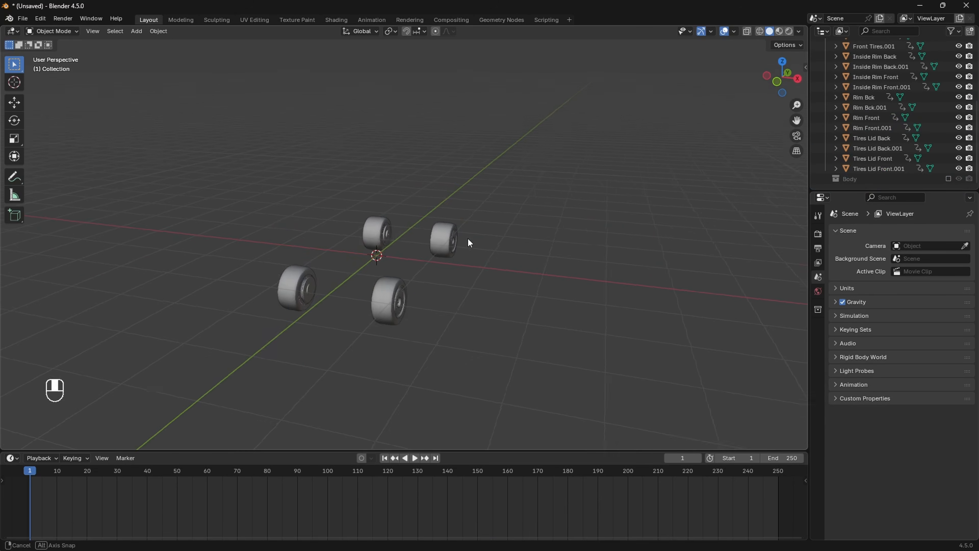
pyautogui.moveTo(384, 293); pyautogui.dragTo(391, 294, button='middle')
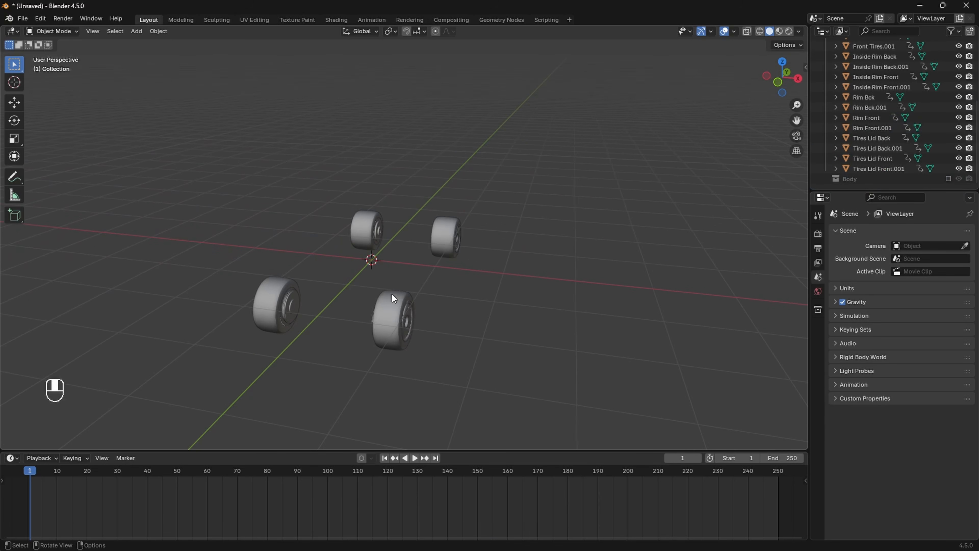
# Step: View the wheels in Front Orthographic, centred, and select the right front tire
pyautogui.click(776, 83)
pyautogui.scroll(6, 544, 252)
pyautogui.scroll(-2, 495, 318)
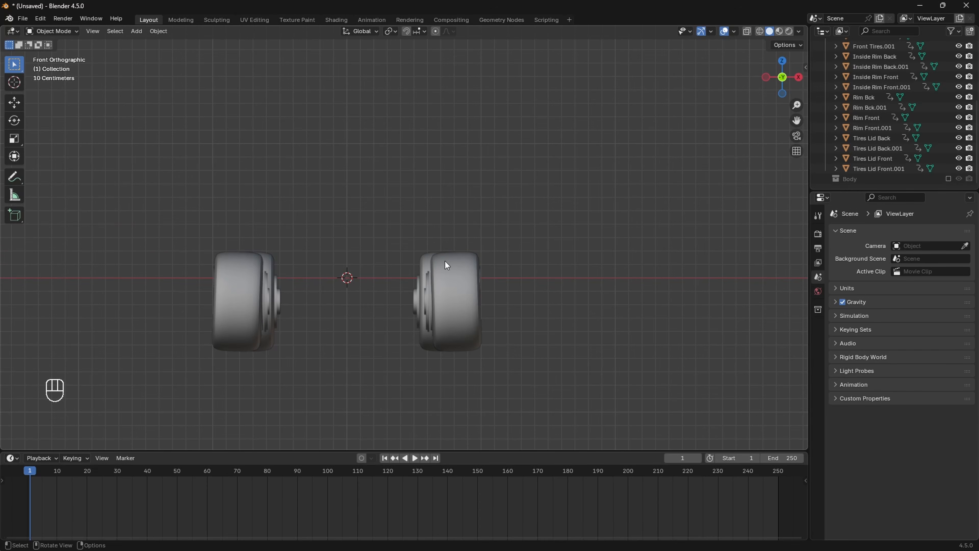
pyautogui.scroll(1, 452, 291)
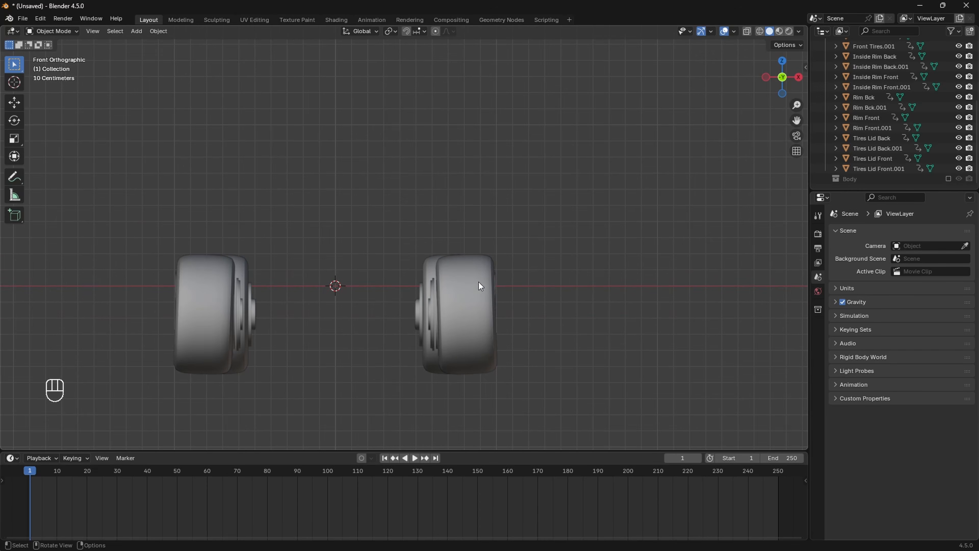
pyautogui.keyDown('shift'); pyautogui.moveTo(476, 303); pyautogui.dragTo(510, 264, button='middle'); pyautogui.keyUp('shift')
pyautogui.scroll(1, 510, 262)
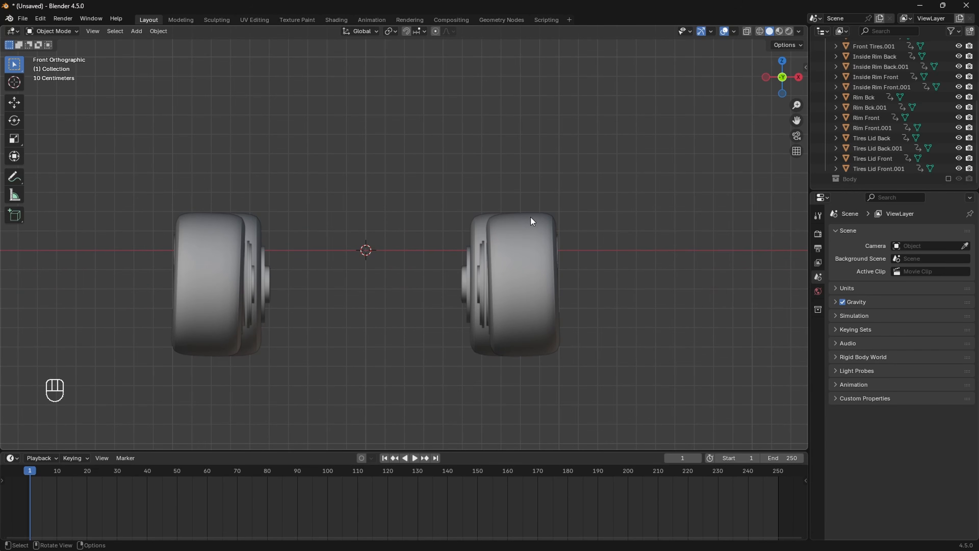
pyautogui.scroll(1, 512, 279)
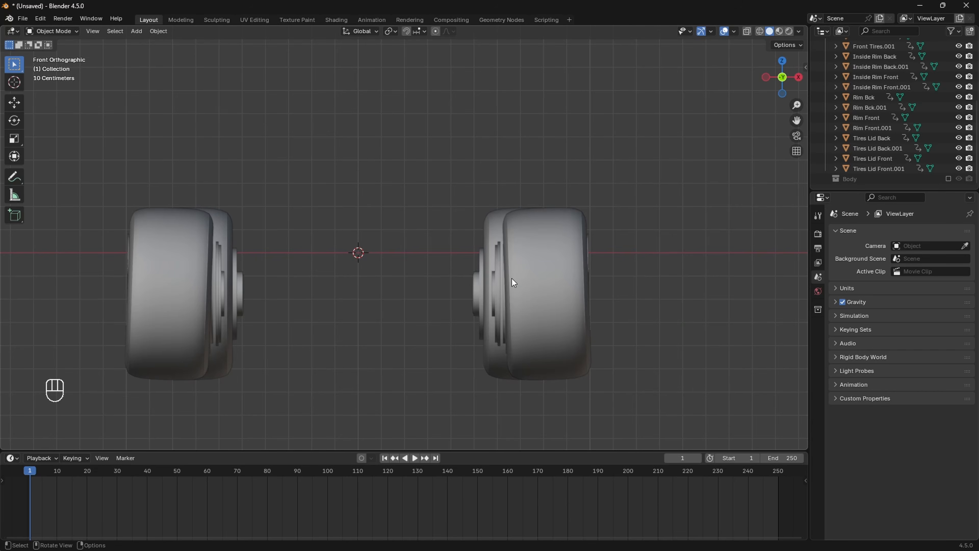
pyautogui.scroll(-1, 512, 279)
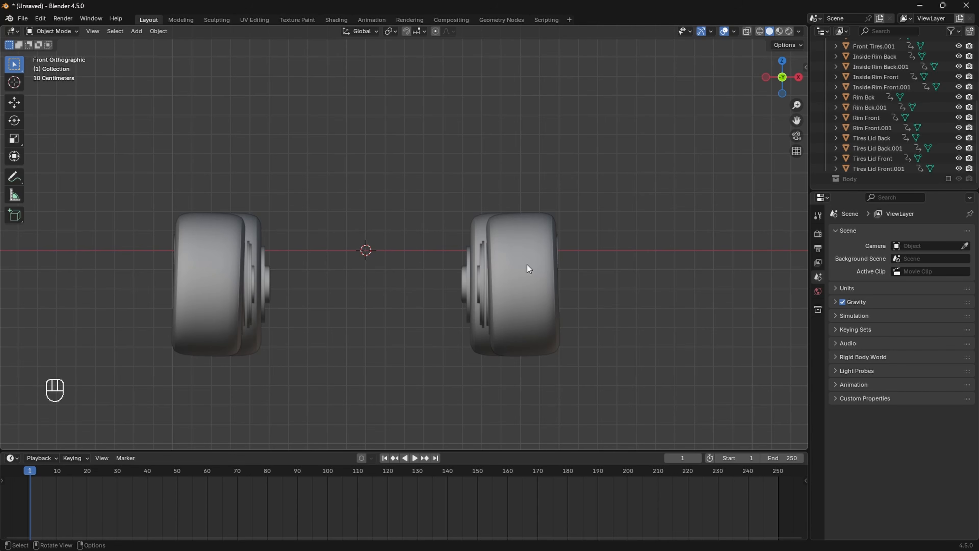
pyautogui.click(528, 269)
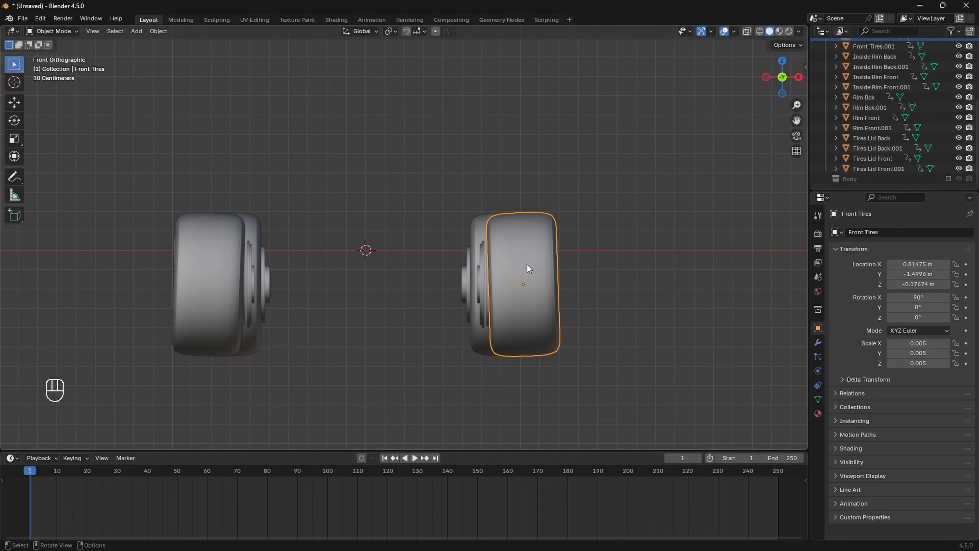
# Step: Tilt the right front tire to 2.0766° around the Y axis
pyautogui.scroll(1, 527, 265)
pyautogui.keyDown('shift'); pyautogui.moveTo(564, 273); pyautogui.dragTo(554, 272, button='middle'); pyautogui.keyUp('shift')
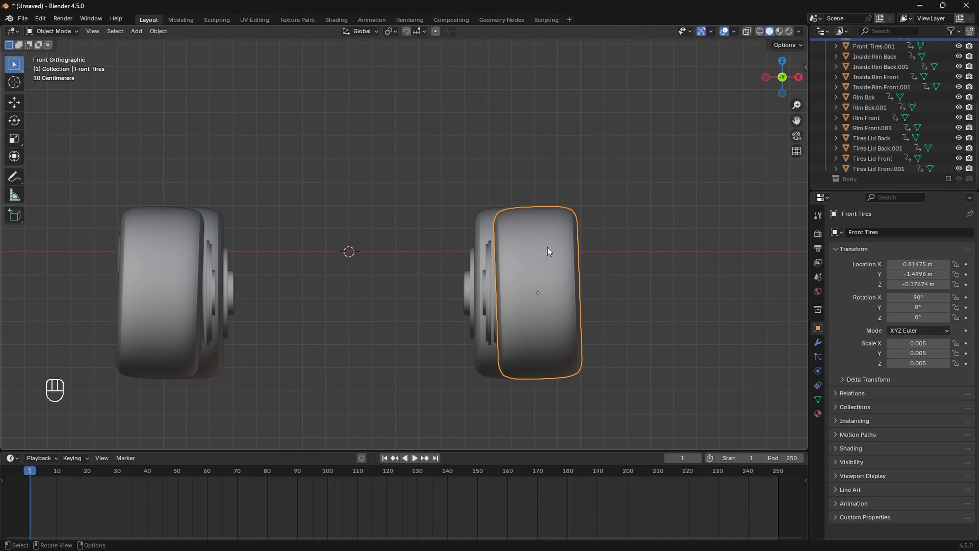
pyautogui.press('r')
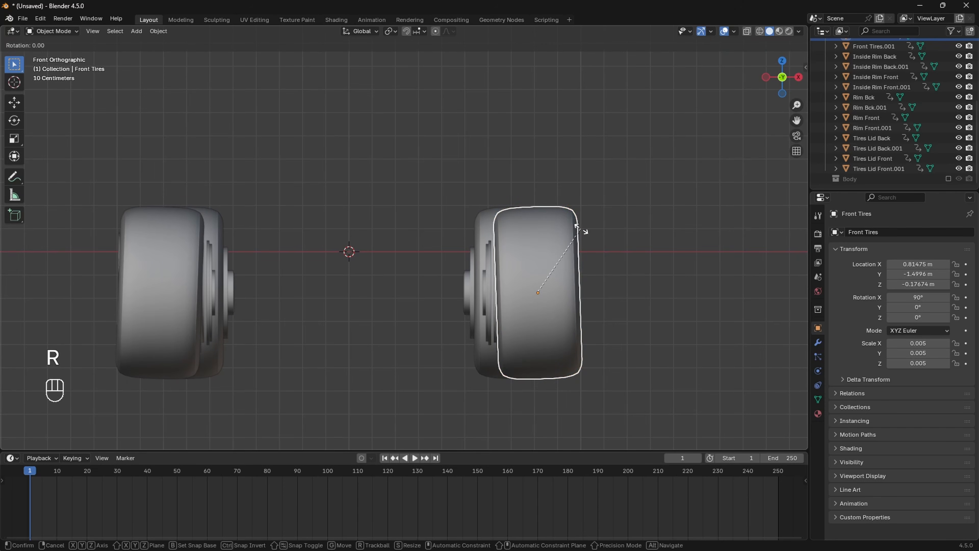
pyautogui.press('y')
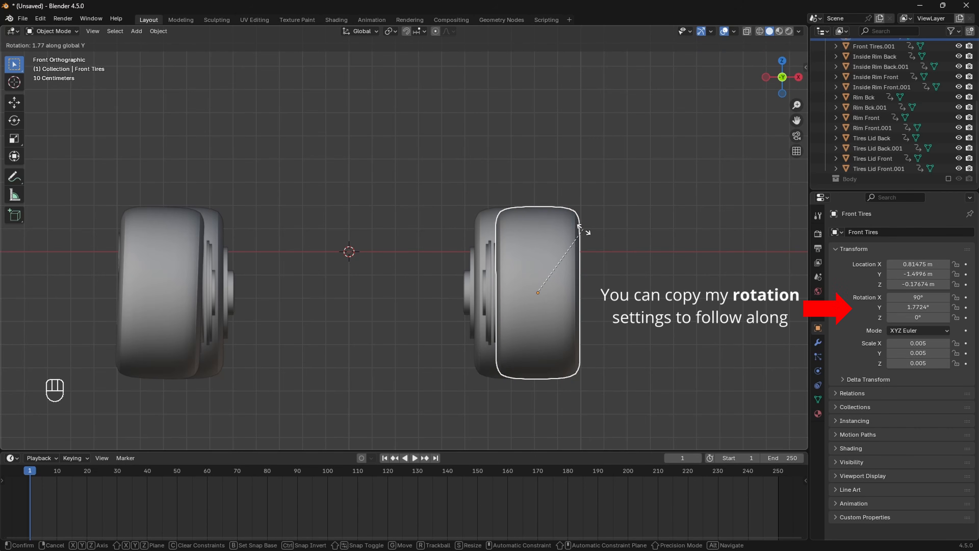
pyautogui.click(584, 232)
# Step: Deselect the right front tire and frame both front tires in the viewport
pyautogui.click(607, 272)
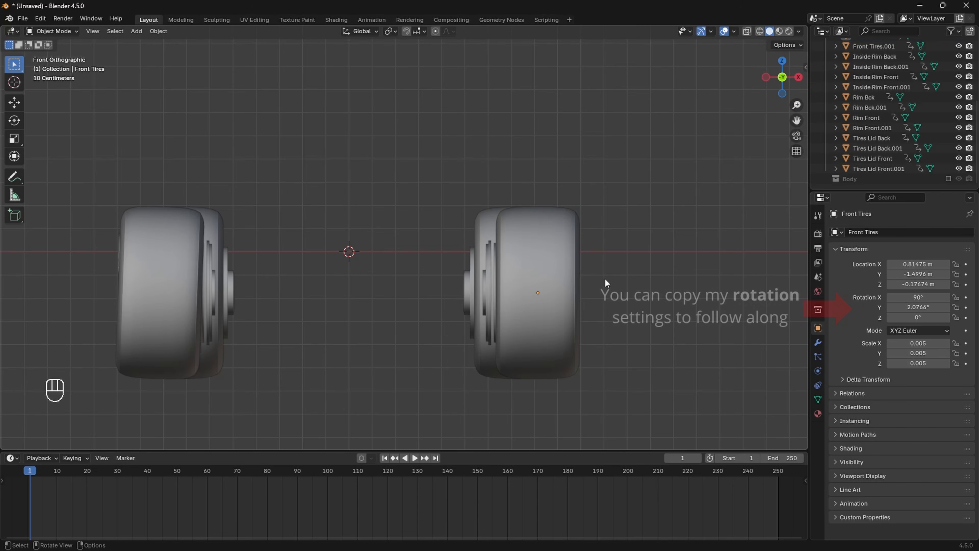
pyautogui.keyDown('shift'); pyautogui.moveTo(628, 343); pyautogui.dragTo(546, 326, button='middle'); pyautogui.keyUp('shift')
pyautogui.scroll(2, 545, 328)
pyautogui.scroll(3, 552, 349)
pyautogui.scroll(-3, 517, 305)
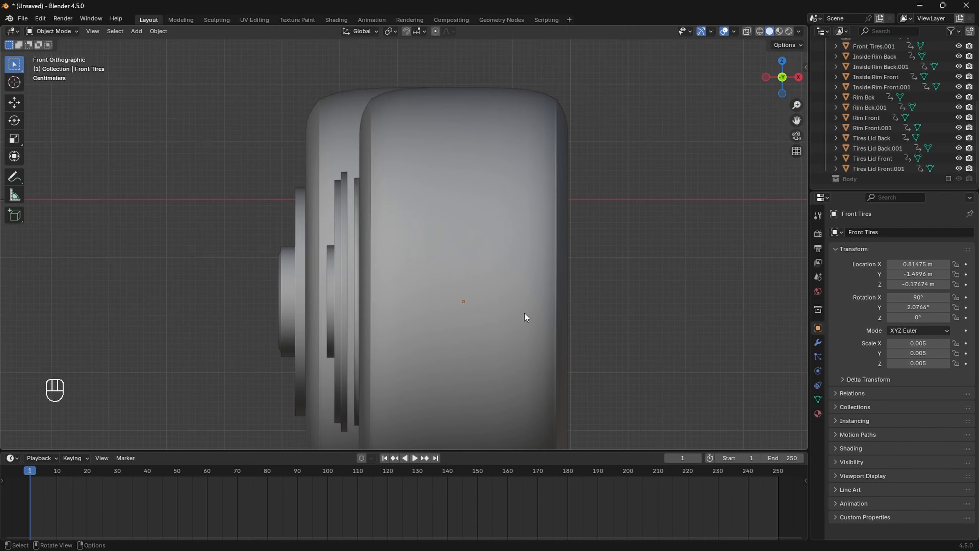
pyautogui.keyDown('shift'); pyautogui.moveTo(520, 291); pyautogui.dragTo(668, 303, button='middle'); pyautogui.keyUp('shift')
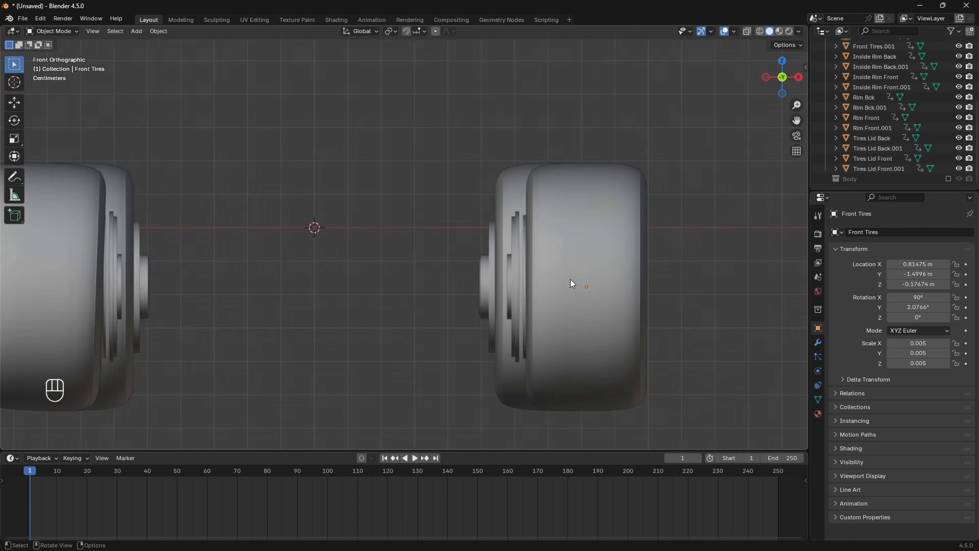
pyautogui.scroll(-2, 570, 280)
# Step: Switch to Top view over the wheels and select the left front tire
pyautogui.click(781, 59)
pyautogui.scroll(-5, 635, 239)
pyautogui.keyDown('shift'); pyautogui.moveTo(604, 313); pyautogui.dragTo(610, 236, button='middle'); pyautogui.keyUp('shift')
pyautogui.scroll(3, 607, 243)
pyautogui.keyDown('shift'); pyautogui.moveTo(540, 309); pyautogui.dragTo(519, 232, button='middle'); pyautogui.keyUp('shift')
pyautogui.scroll(2, 520, 236)
pyautogui.keyDown('shift'); pyautogui.moveTo(539, 280); pyautogui.dragTo(465, 242, button='middle'); pyautogui.keyUp('shift')
pyautogui.scroll(1, 471, 253)
pyautogui.scroll(1, 465, 242)
pyautogui.scroll(-3, 465, 242)
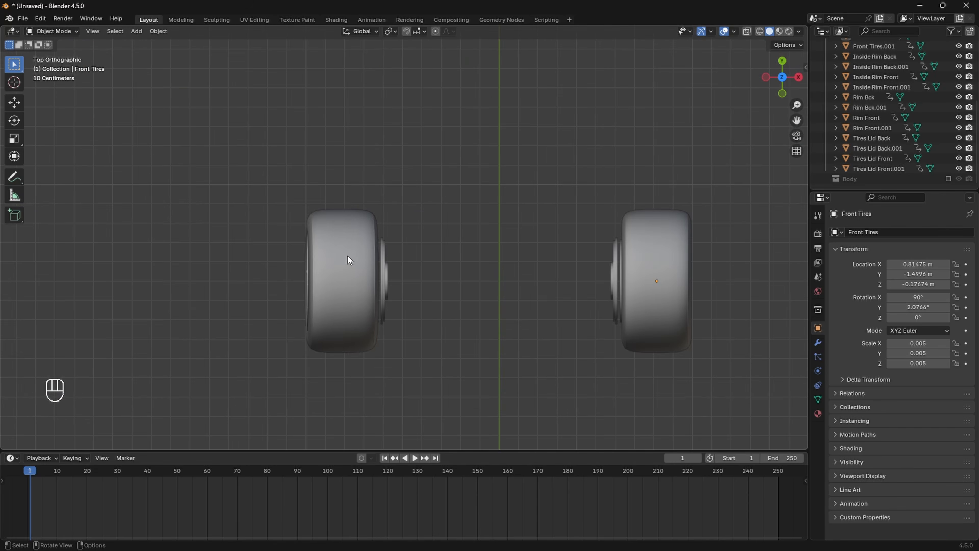
pyautogui.click(347, 256)
pyautogui.scroll(1, 460, 277)
pyautogui.scroll(1, 460, 278)
pyautogui.click(306, 262)
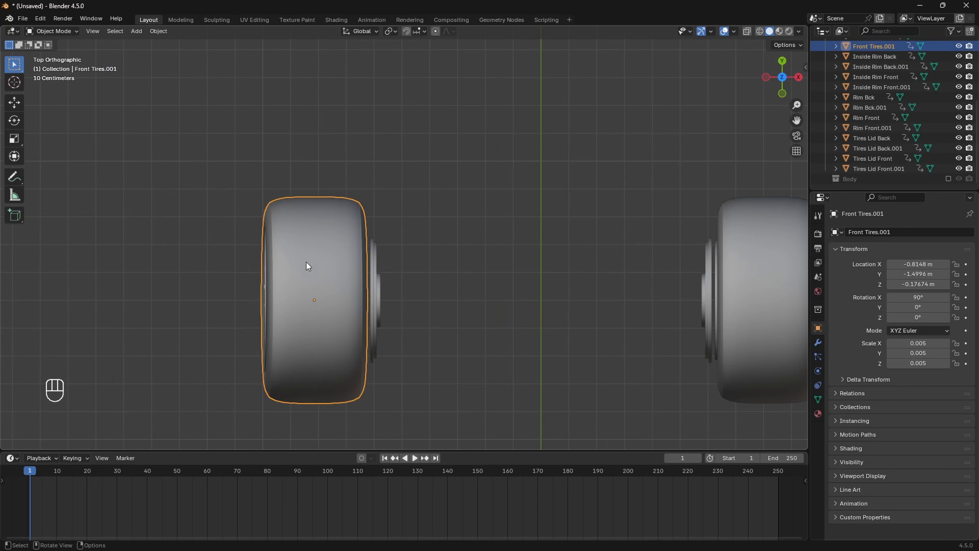
# Step: Tilt Front Tires.001 to -2.23° around the Y axis
pyautogui.click(478, 252)
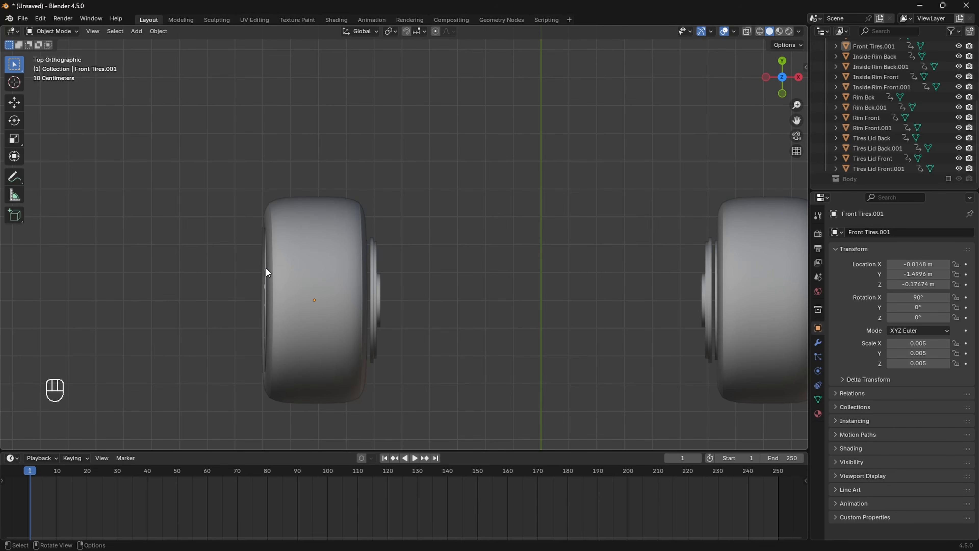
pyautogui.click(344, 248)
pyautogui.keyDown('shift'); pyautogui.moveTo(472, 245); pyautogui.dragTo(470, 249, button='middle'); pyautogui.keyUp('shift')
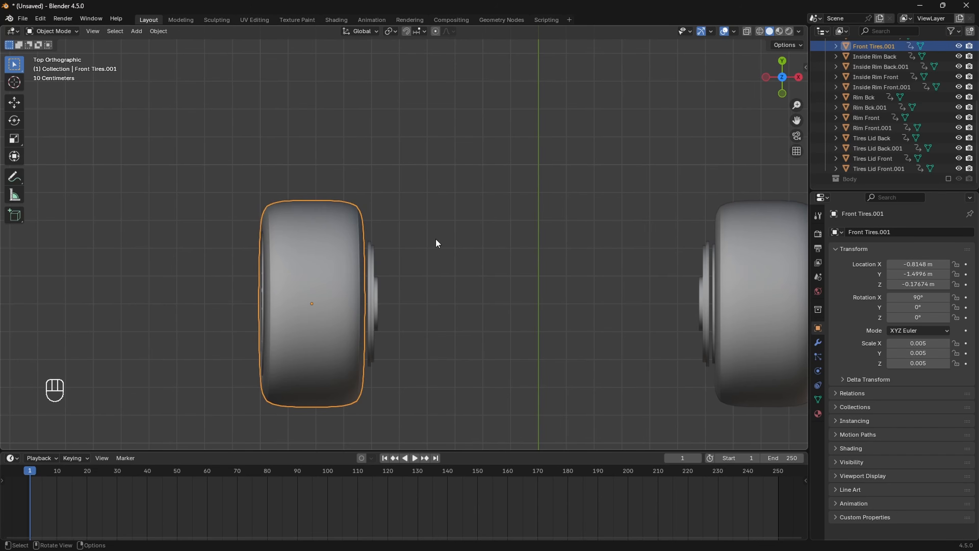
pyautogui.press('r')
pyautogui.press('y')
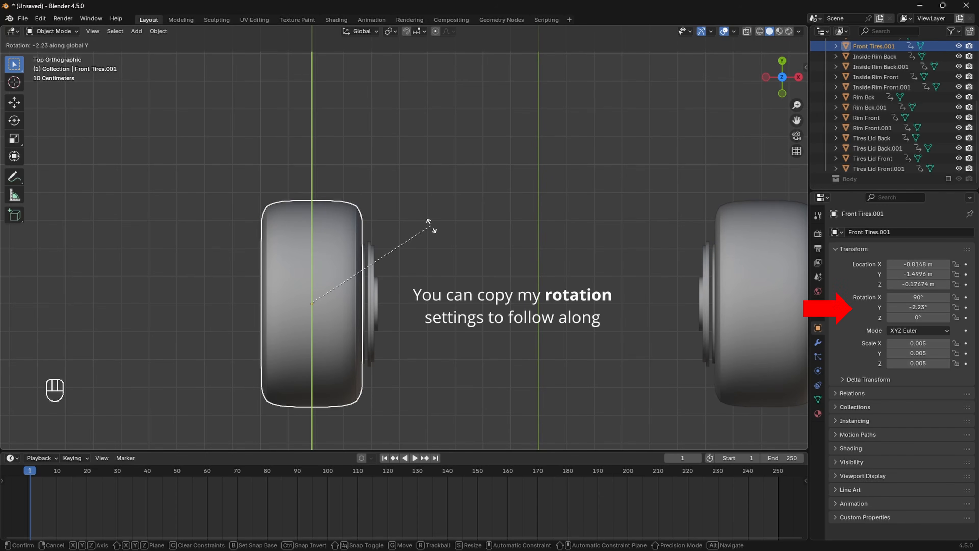
pyautogui.click(431, 226)
# Step: Return to Front view over the tires and reselect the left front tire
pyautogui.click(424, 275)
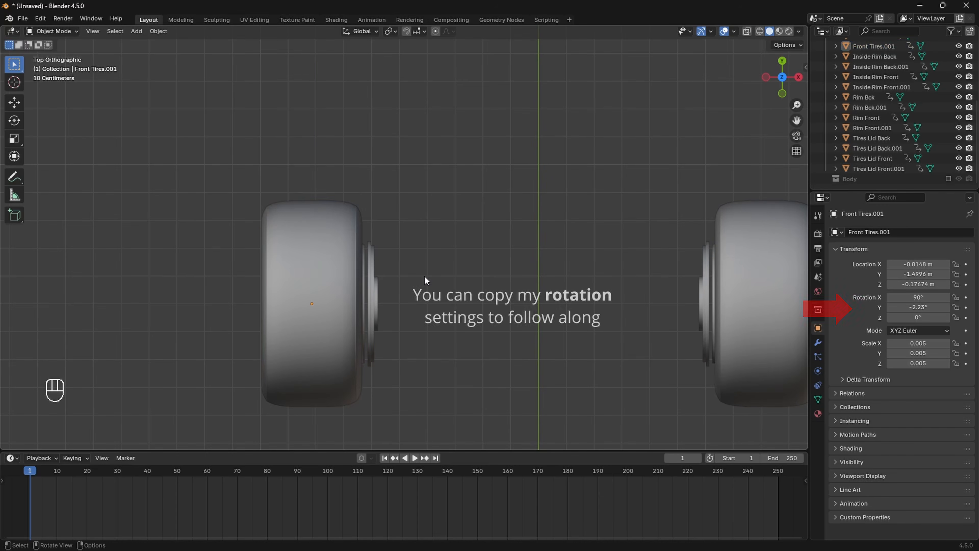
pyautogui.scroll(-3, 424, 276)
pyautogui.scroll(4, 424, 275)
pyautogui.keyDown('shift'); pyautogui.moveTo(416, 294); pyautogui.dragTo(419, 279, button='middle'); pyautogui.keyUp('shift')
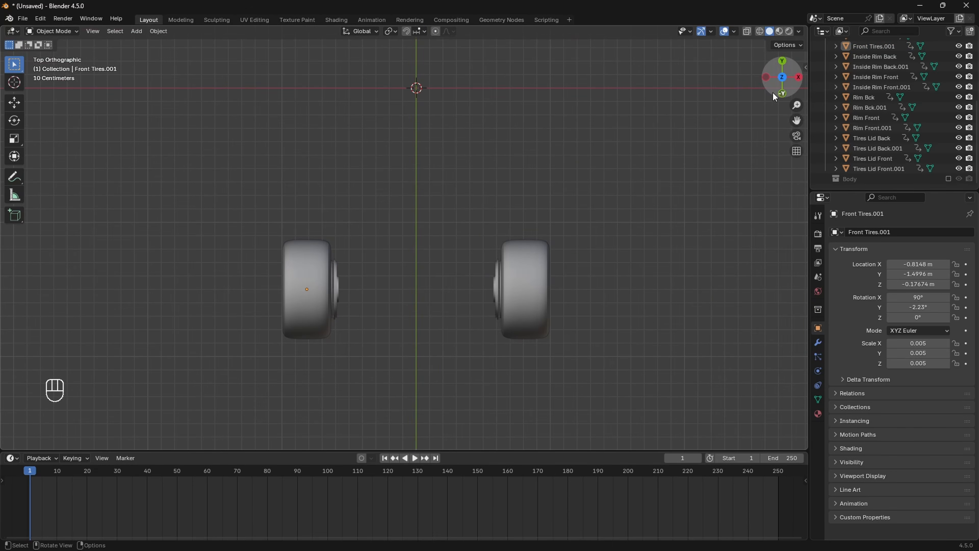
pyautogui.click(782, 93)
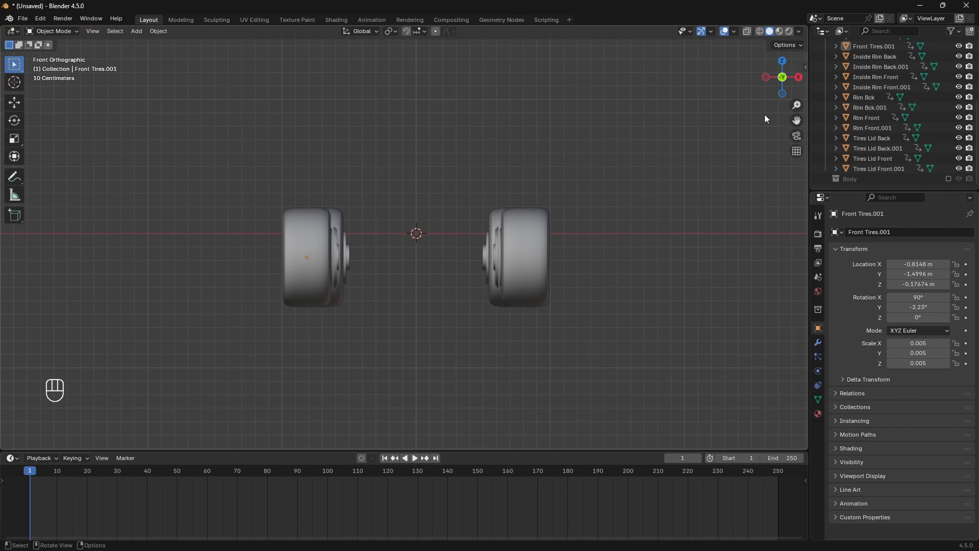
pyautogui.scroll(3, 635, 247)
pyautogui.keyDown('shift'); pyautogui.moveTo(647, 275); pyautogui.dragTo(648, 243, button='middle'); pyautogui.keyUp('shift')
pyautogui.scroll(3, 648, 242)
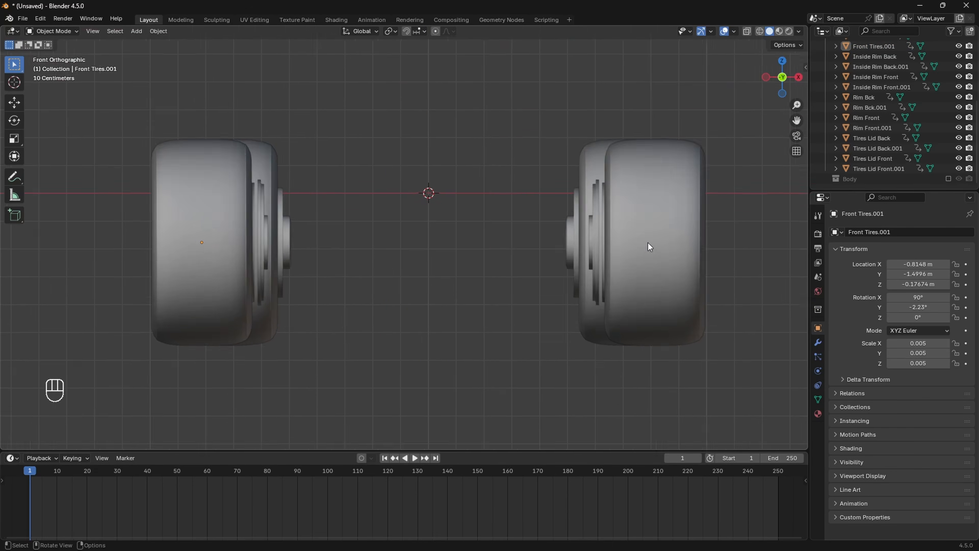
pyautogui.click(187, 210)
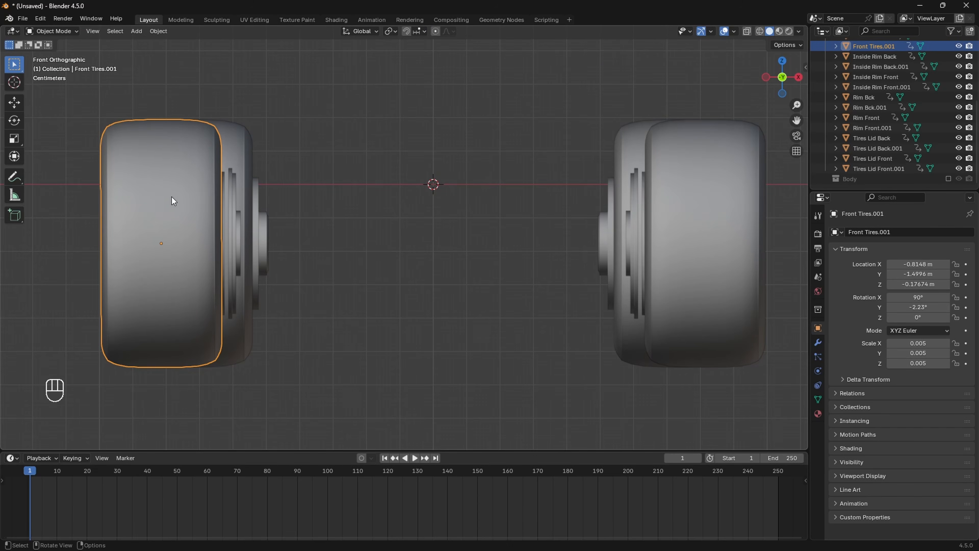
# Step: Select Front Disk.001 and view the front wheels from Top view
pyautogui.scroll(1, 176, 203)
pyautogui.keyDown('shift'); pyautogui.moveTo(176, 203); pyautogui.dragTo(238, 231, button='middle'); pyautogui.keyUp('shift')
pyautogui.click(238, 231)
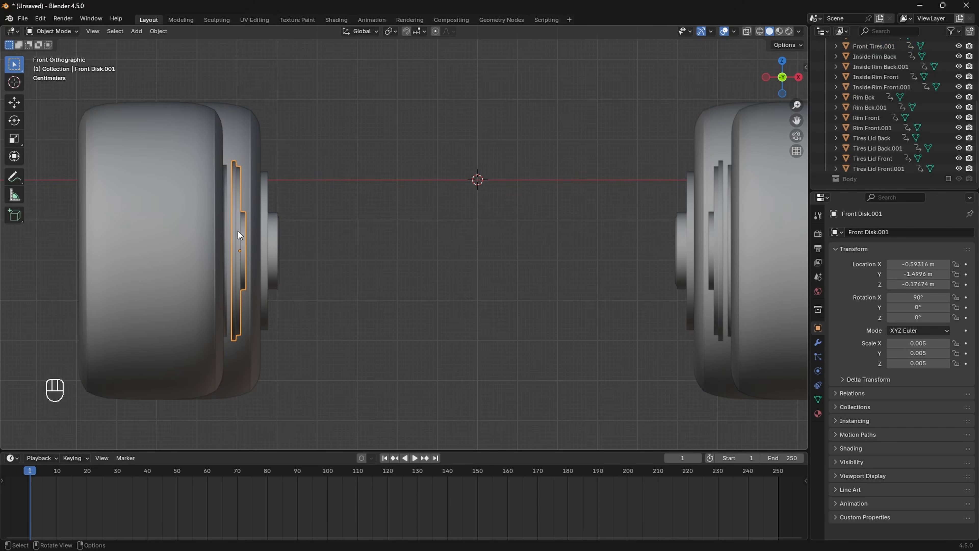
pyautogui.moveTo(225, 197); pyautogui.dragTo(715, 152, button='middle')
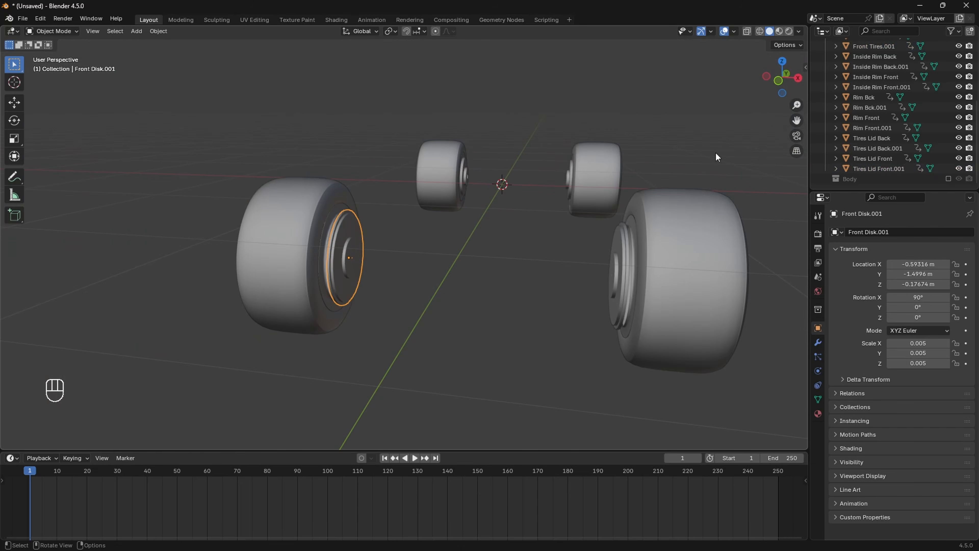
pyautogui.click(783, 64)
pyautogui.scroll(-2, 559, 266)
pyautogui.keyDown('shift'); pyautogui.moveTo(545, 276); pyautogui.dragTo(521, 266, button='middle'); pyautogui.keyUp('shift')
pyautogui.scroll(3, 436, 274)
pyautogui.keyDown('shift'); pyautogui.moveTo(462, 286); pyautogui.dragTo(451, 281, button='middle'); pyautogui.keyUp('shift')
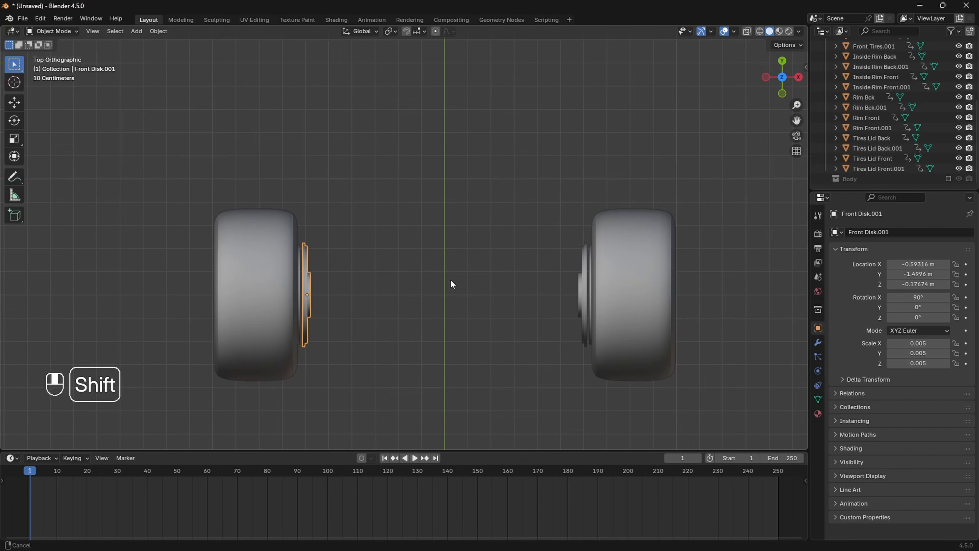
pyautogui.scroll(1, 404, 278)
# Step: Nudge Front Disk.001 outward along X in two fine moves to meet its wheel
pyautogui.press('g')
pyautogui.press('x')
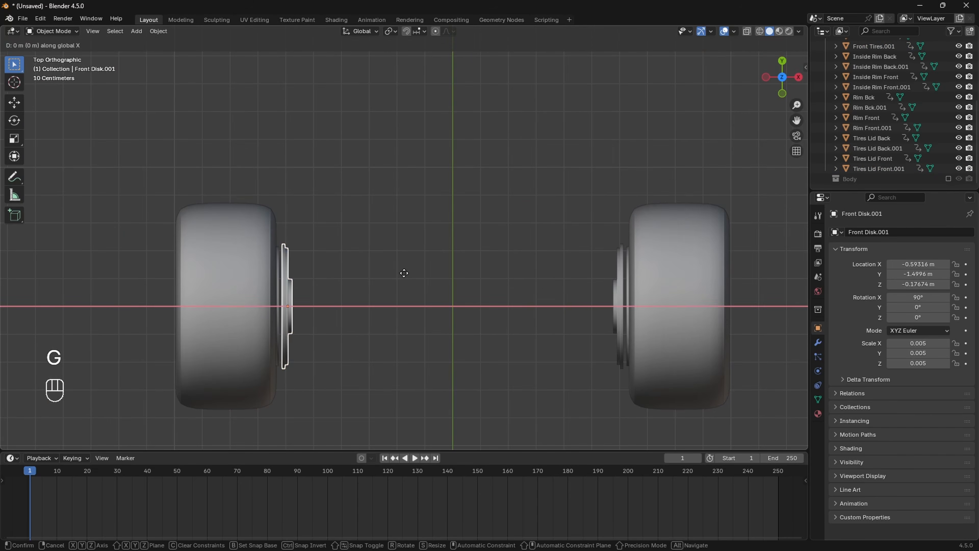
pyautogui.press('shift')
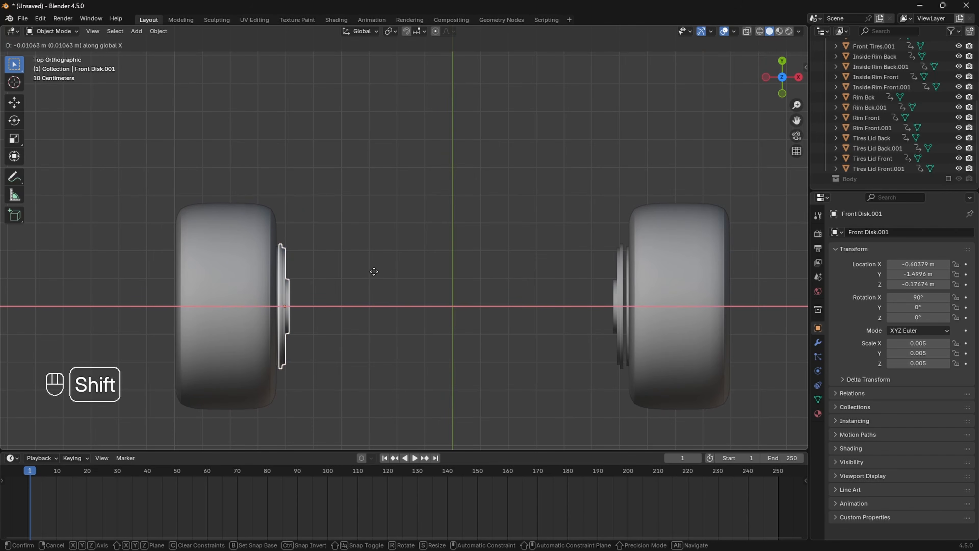
pyautogui.click(366, 272)
pyautogui.scroll(4, 324, 286)
pyautogui.keyDown('shift'); pyautogui.moveTo(324, 282); pyautogui.dragTo(498, 243); pyautogui.keyUp('shift')
pyautogui.scroll(2, 445, 248)
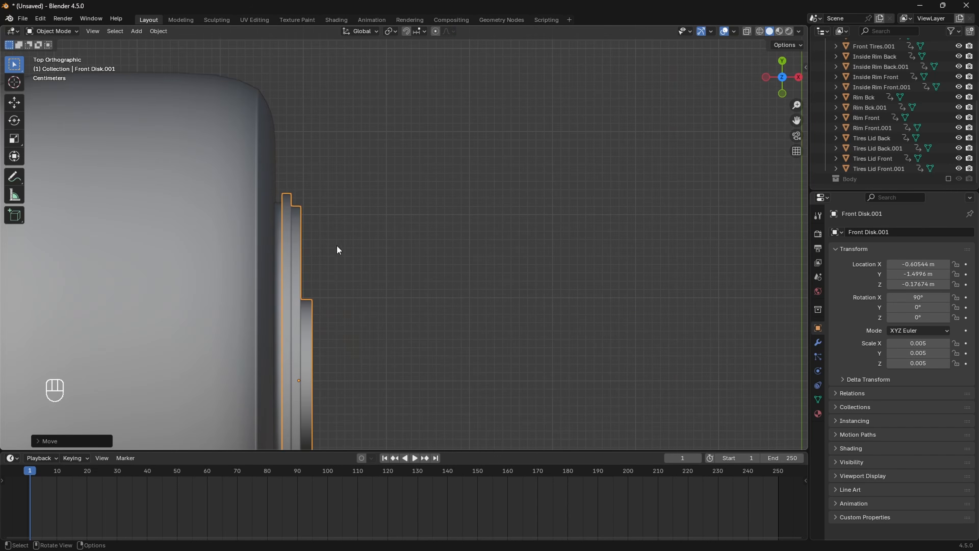
pyautogui.press('g')
pyautogui.press('x')
pyautogui.press('shift')
pyautogui.click(341, 242)
# Step: Nudge Front Disk outward along X to X 0.60588 m, flush with its tire
pyautogui.click(350, 237)
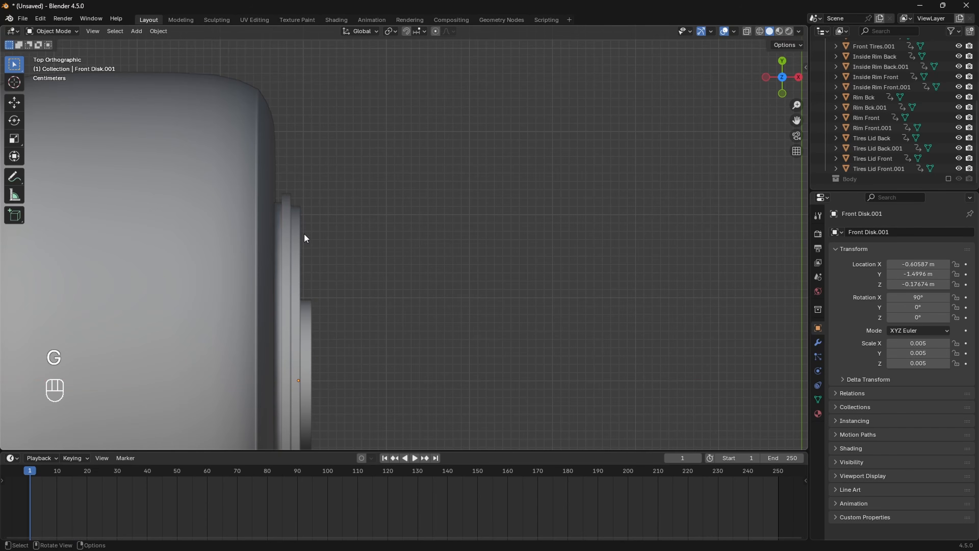
pyautogui.scroll(-4, 304, 234)
pyautogui.keyDown('shift'); pyautogui.moveTo(669, 280); pyautogui.dragTo(308, 257, button='middle'); pyautogui.keyUp('shift')
pyautogui.scroll(3, 309, 259)
pyautogui.click(541, 265)
pyautogui.keyDown('shift'); pyautogui.moveTo(542, 266); pyautogui.dragTo(478, 237, button='middle'); pyautogui.keyUp('shift')
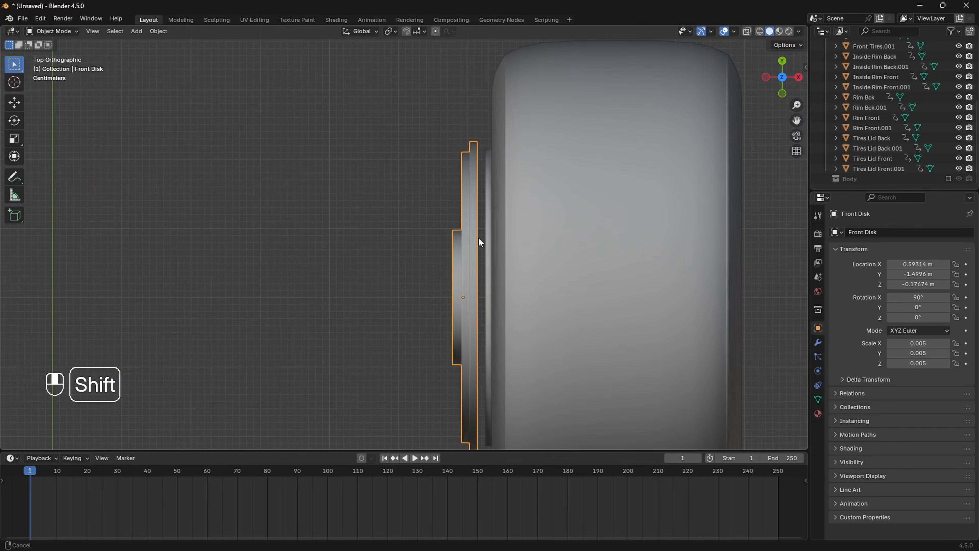
pyautogui.scroll(-1, 476, 234)
pyautogui.press('g')
pyautogui.press('x')
pyautogui.press('shift')
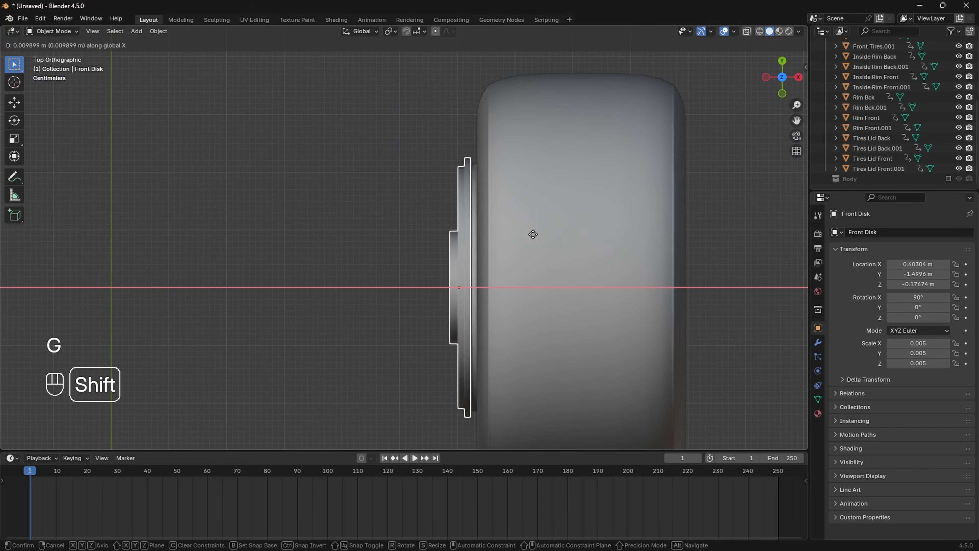
pyautogui.click(543, 234)
pyautogui.scroll(-4, 339, 203)
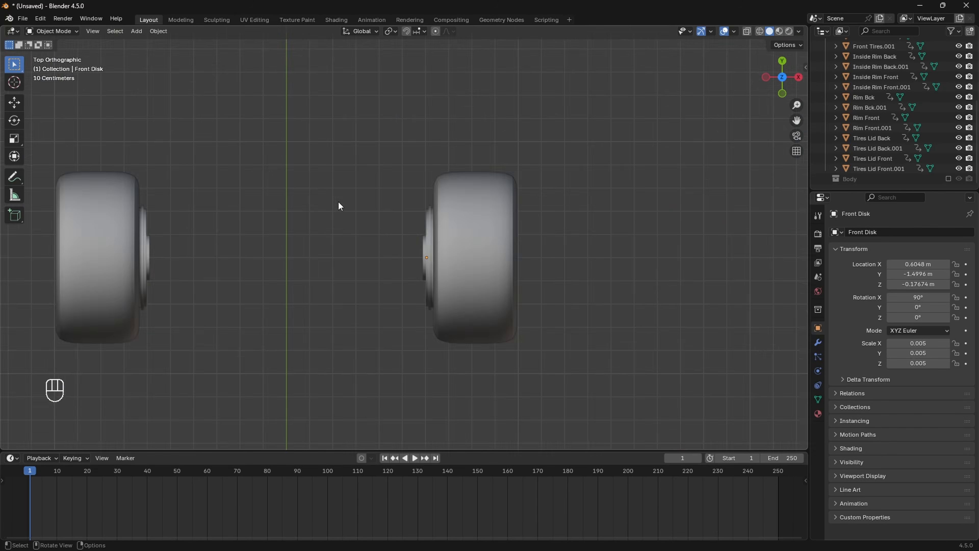
pyautogui.moveTo(339, 204); pyautogui.dragTo(501, 224, button='middle')
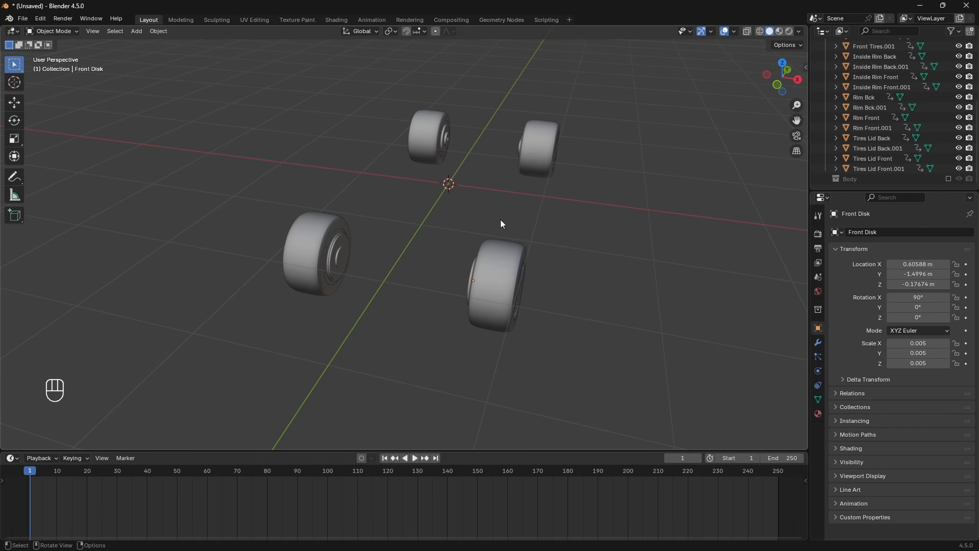
pyautogui.moveTo(506, 222); pyautogui.dragTo(446, 284, button='middle')
# Step: Rename Front Tires to Redbull.wheel.fl, copying the name for reuse
pyautogui.click(468, 284)
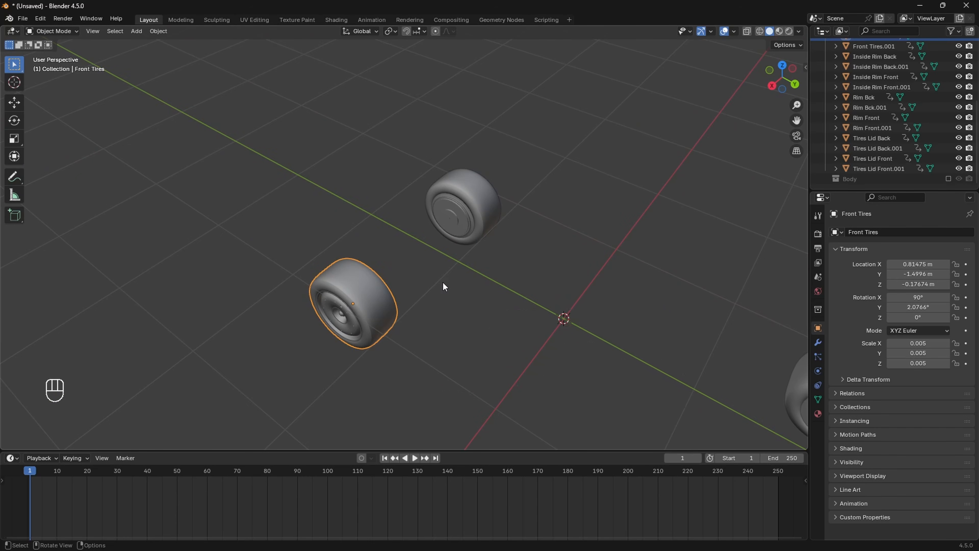
pyautogui.press('F2')
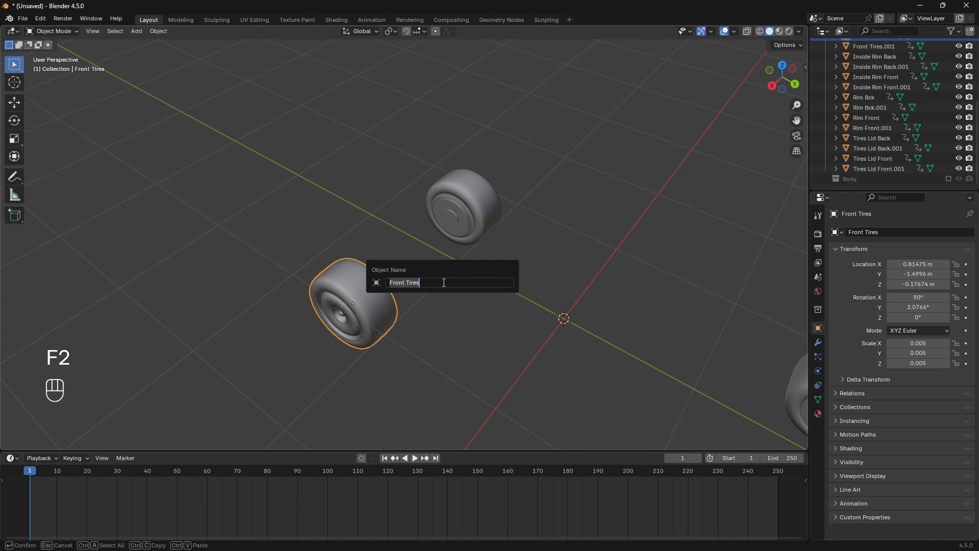
pyautogui.write('Redbull.wheel.')
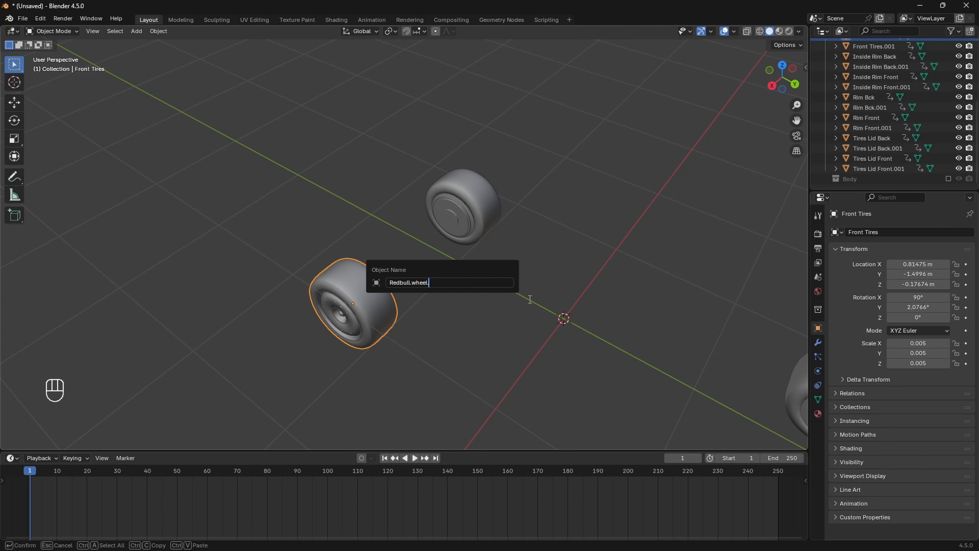
pyautogui.write('fl')
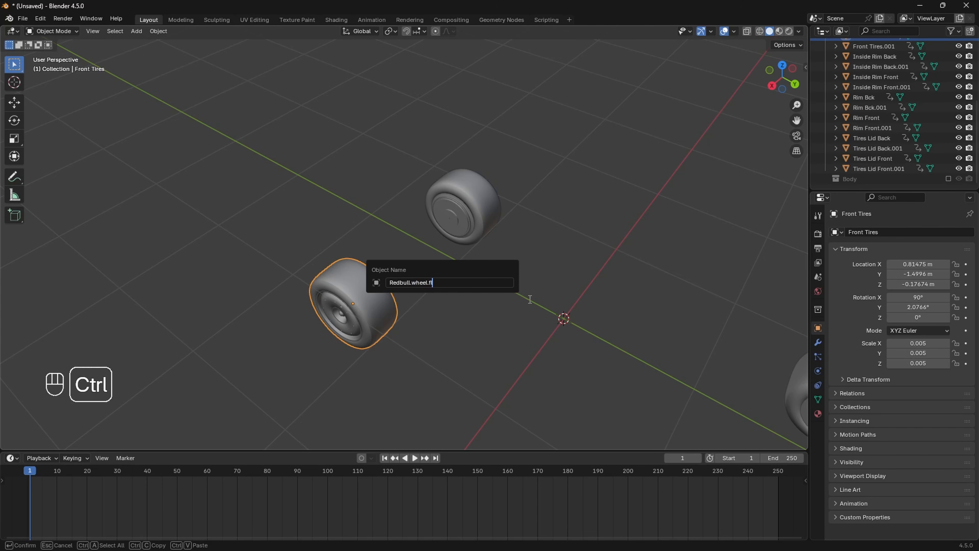
pyautogui.hotkey('ctrl', 'a')
pyautogui.hotkey('ctrl', 'c')
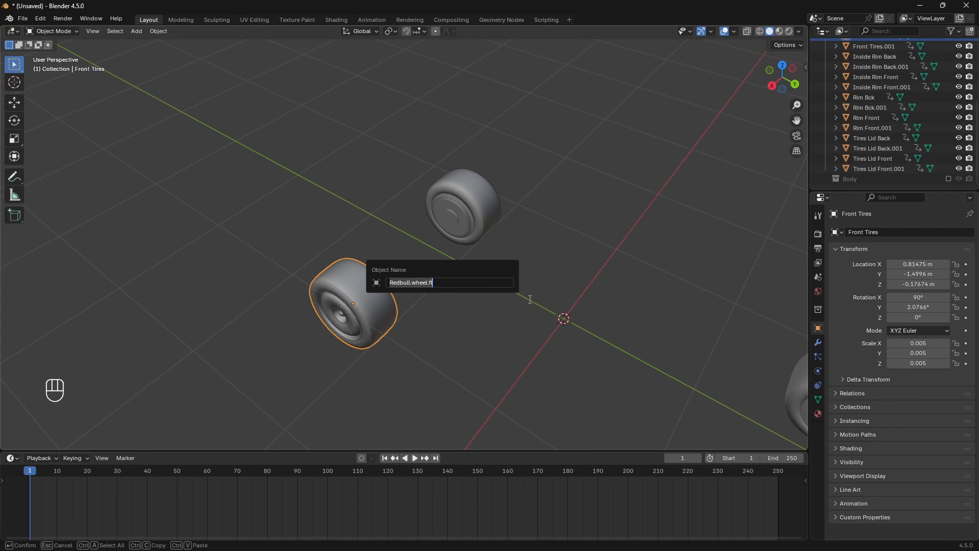
pyautogui.press('Return')
# Step: Rename Front Tires.001 to Redbull.wheel.fr
pyautogui.moveTo(513, 270); pyautogui.dragTo(433, 256, button='middle')
pyautogui.click(433, 256)
pyautogui.press('F2')
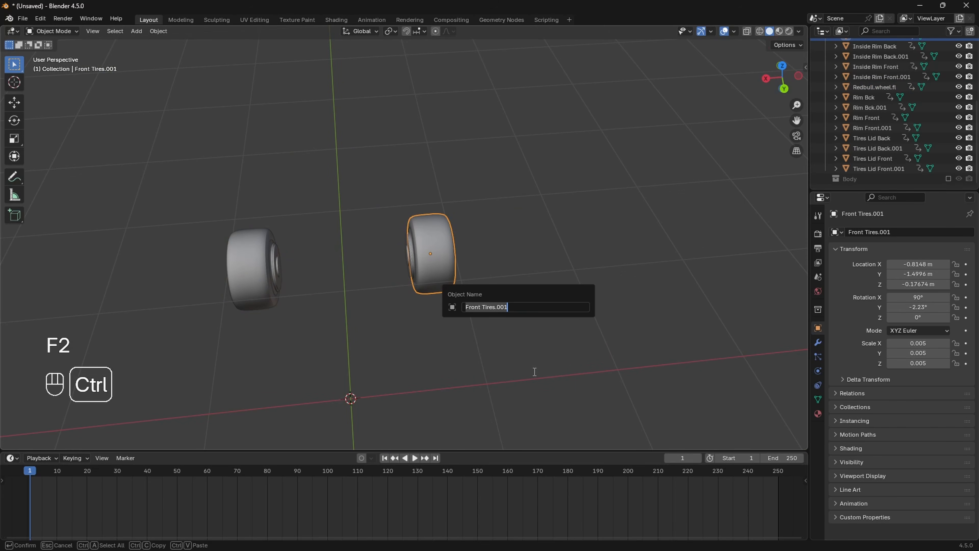
pyautogui.hotkey('ctrl', 'v')
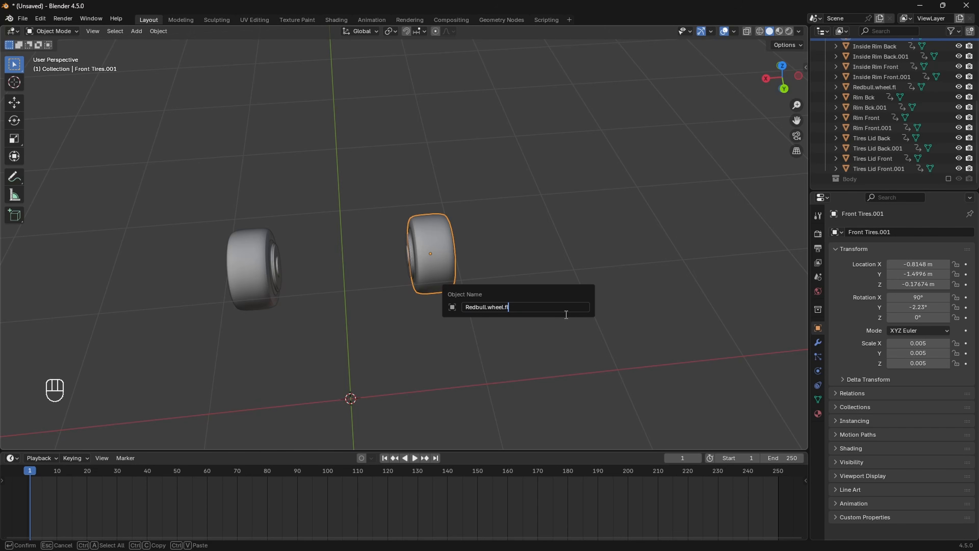
pyautogui.press('BackSpace')
pyautogui.write('r')
pyautogui.press('Return')
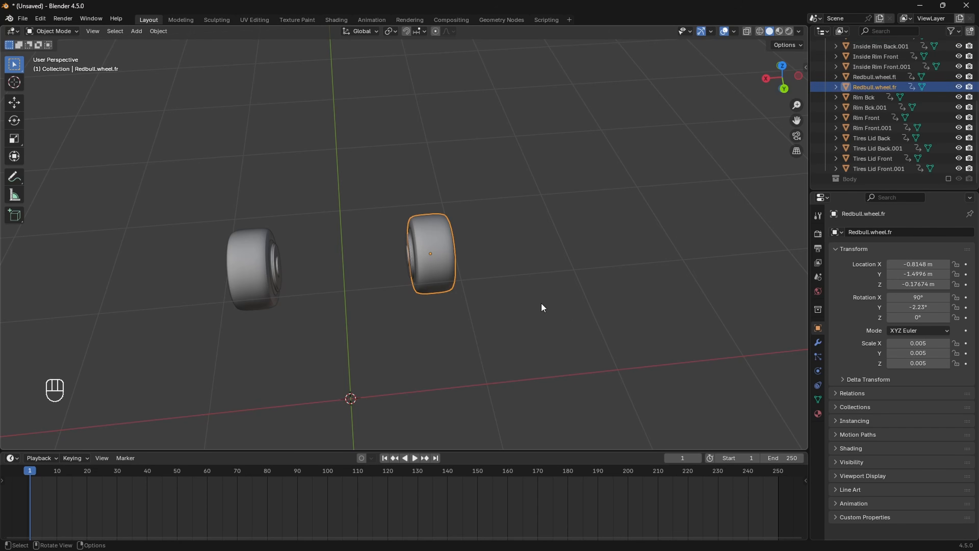
# Step: Rename Back Tires to Redbull.wheel.rl
pyautogui.keyDown('shift'); pyautogui.moveTo(541, 302); pyautogui.dragTo(396, 312, button='middle'); pyautogui.keyUp('shift')
pyautogui.click(358, 317)
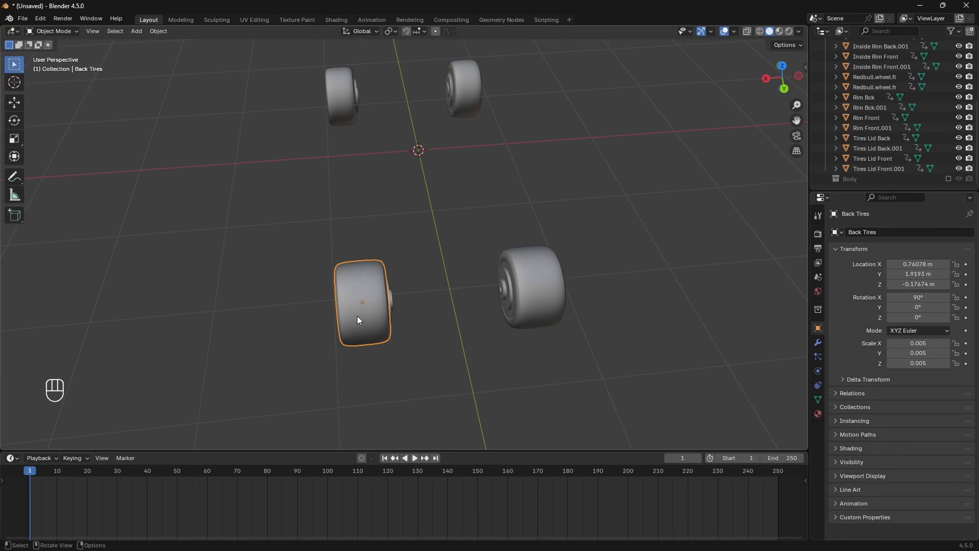
pyautogui.press('F2')
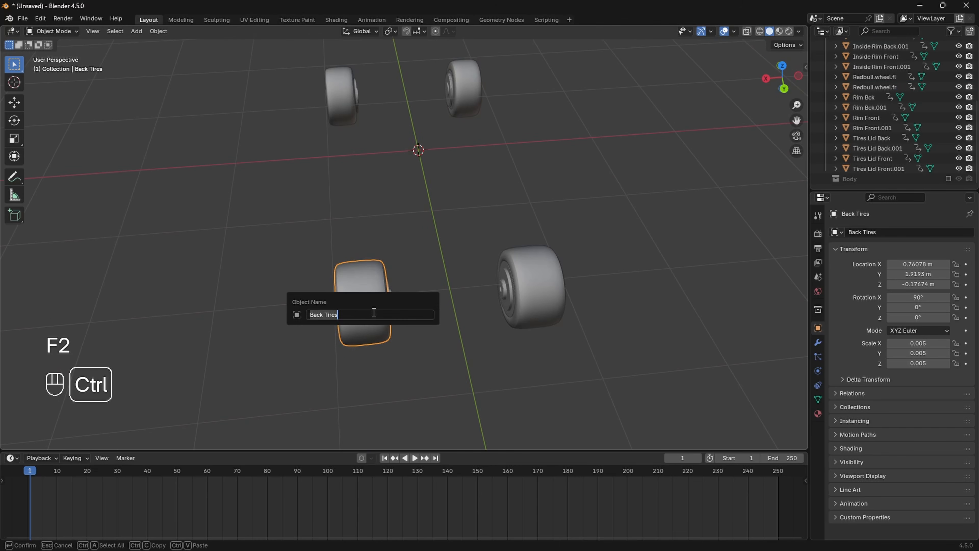
pyautogui.hotkey('ctrl', 'v')
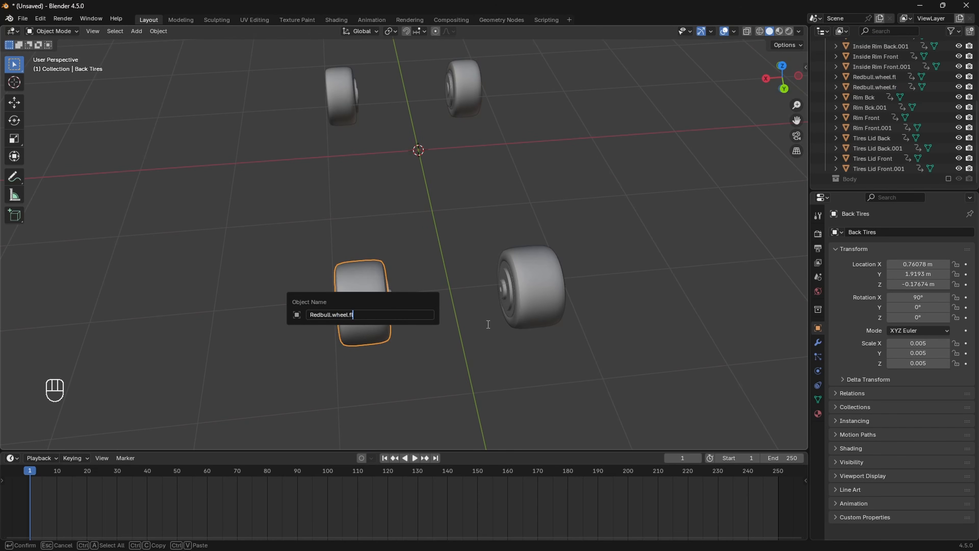
pyautogui.press('BackSpace')
pyautogui.press('BackSpace')
pyautogui.write('r')
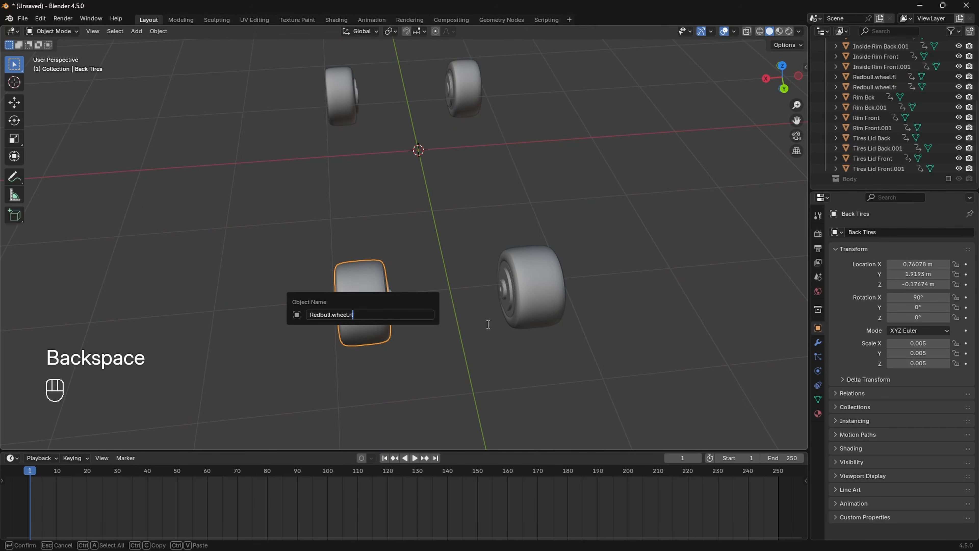
pyautogui.write('l')
pyautogui.press('Return')
# Step: Rename Back Tires.001 to Redbull.wheel.rr
pyautogui.keyDown('shift'); pyautogui.moveTo(487, 323); pyautogui.dragTo(449, 301, button='middle'); pyautogui.keyUp('shift')
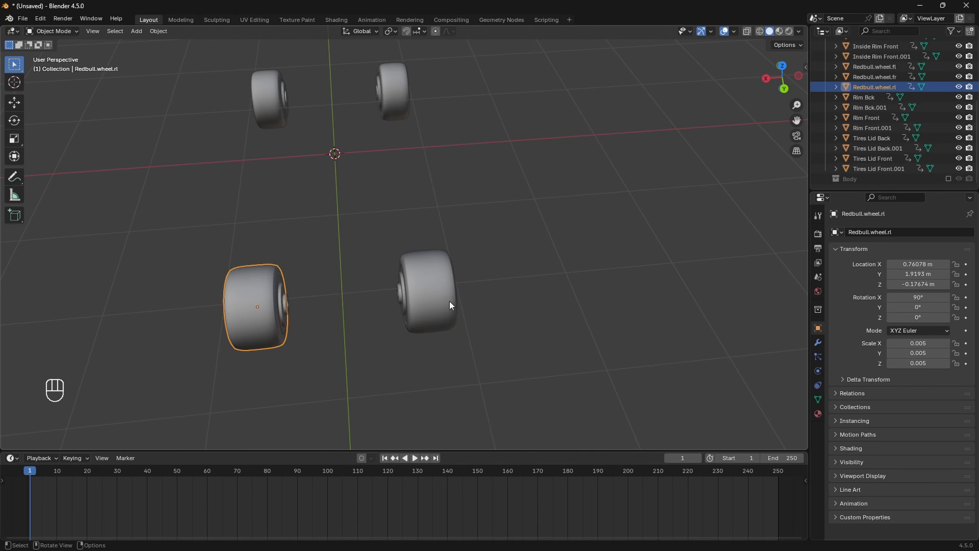
pyautogui.click(450, 301)
pyautogui.press('F2')
pyautogui.press('BackSpace')
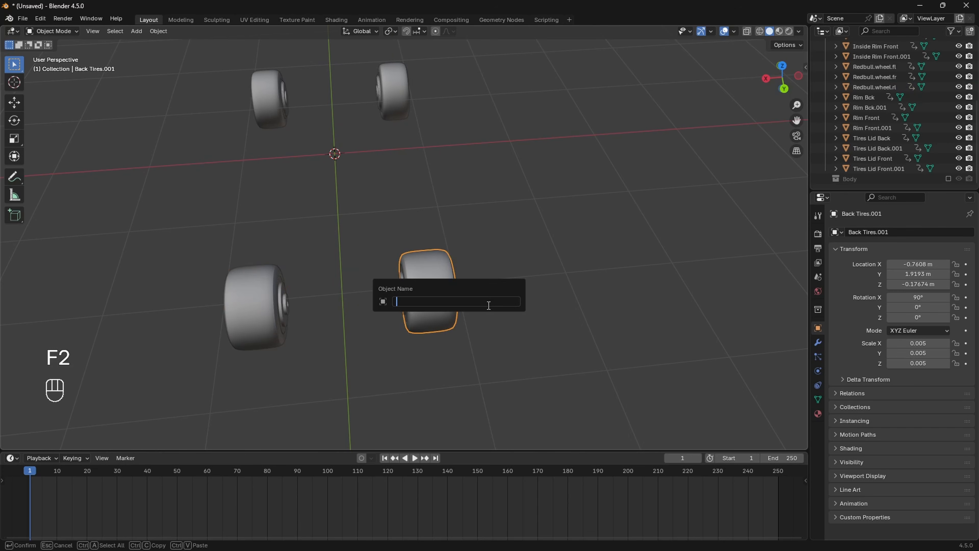
pyautogui.write('Redbull.wheel')
pyautogui.write('.rr')
pyautogui.press('Return')
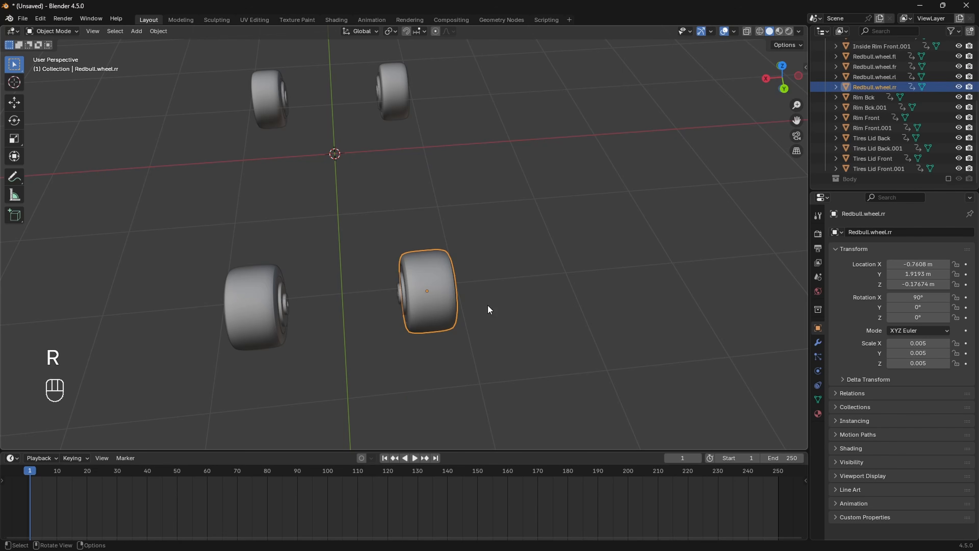
# Step: Start renaming Front Disk.001 to carbon.mount
pyautogui.click(366, 241)
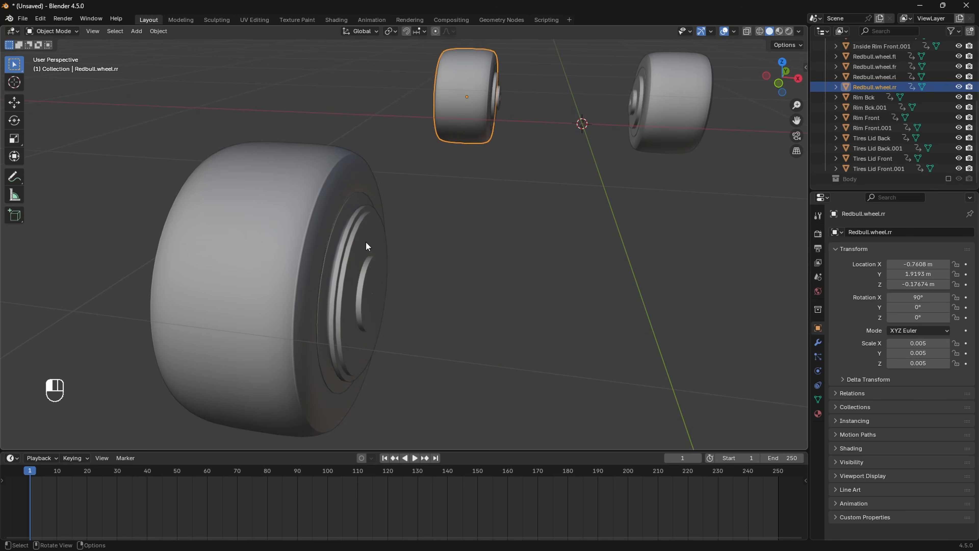
pyautogui.moveTo(411, 257)
pyautogui.keyDown('shift'); pyautogui.mouseDown(button='middle')
pyautogui.moveTo(373, 252)
pyautogui.moveTo(417, 248)
pyautogui.moveTo(409, 255)
pyautogui.mouseUp(button='middle'); pyautogui.keyUp('shift')
pyautogui.scroll(3, 397, 256)
pyautogui.scroll(-3, 417, 249)
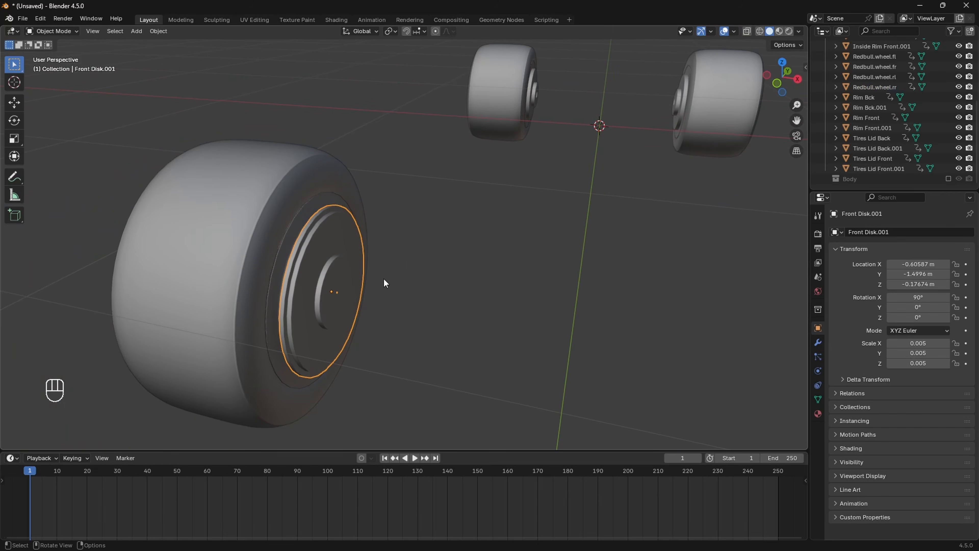
pyautogui.press('F2')
pyautogui.press('BackSpace')
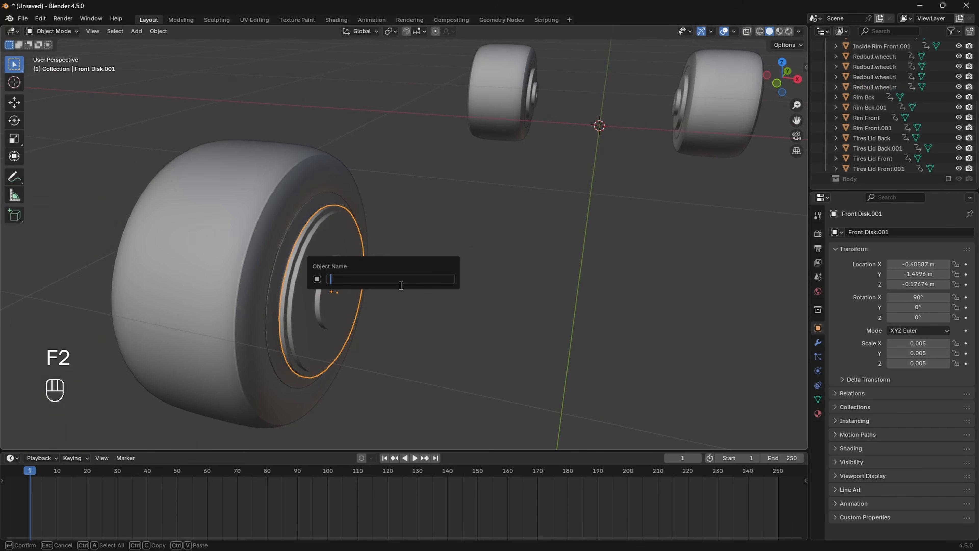
pyautogui.write('carbon.mount.fr')
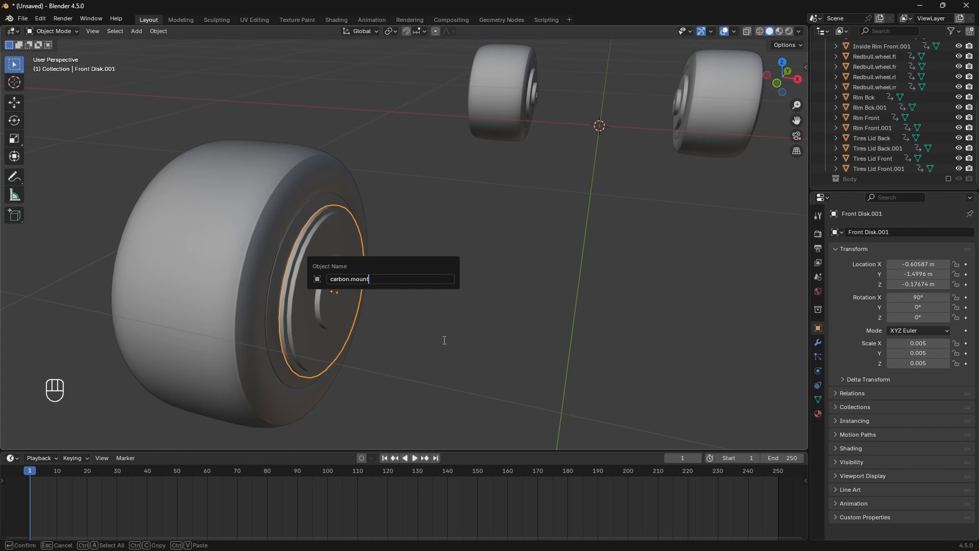
# Step: Finish naming the first brake mount, then rename the other Front Disk to carbon.mount.fl
pyautogui.write('.fr')
pyautogui.press('Return')
pyautogui.moveTo(446, 343); pyautogui.dragTo(477, 313, button='middle')
pyautogui.click(465, 240)
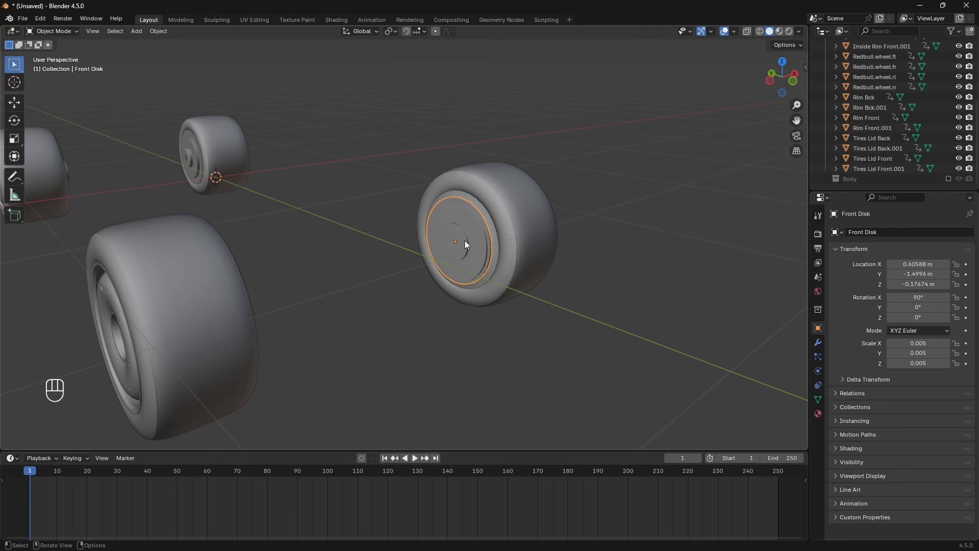
pyautogui.moveTo(466, 240); pyautogui.dragTo(461, 251, button='middle')
pyautogui.press('F2')
pyautogui.write('car')
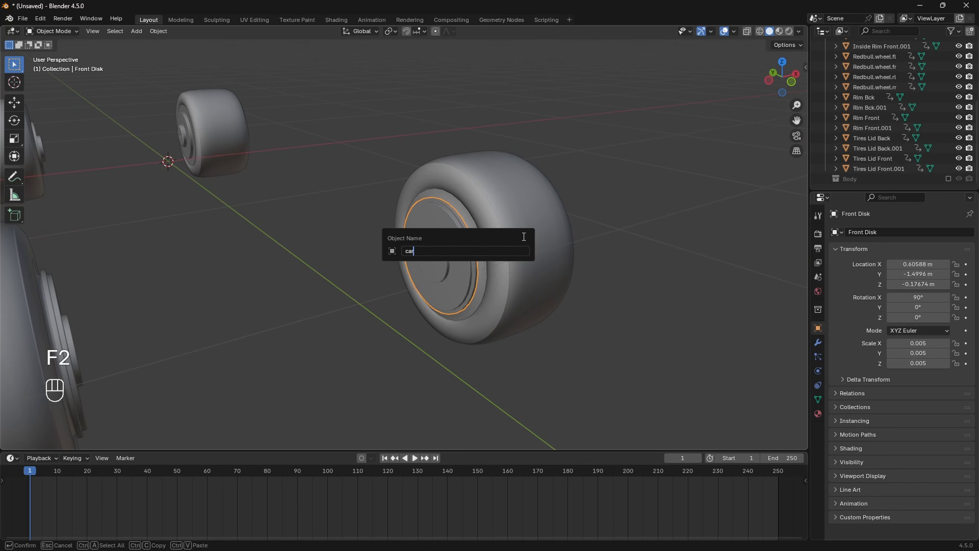
pyautogui.write('bon.mount.fl')
pyautogui.press('Return')
# Step: Rename Tires Lid Front.001 to Lid.fr
pyautogui.moveTo(524, 237); pyautogui.dragTo(290, 272, button='middle')
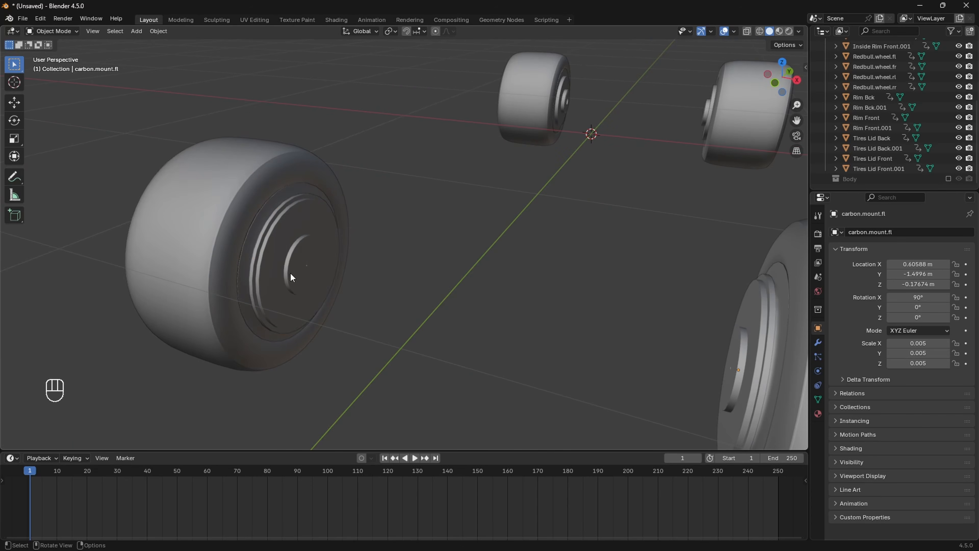
pyautogui.click(246, 286)
pyautogui.click(245, 287)
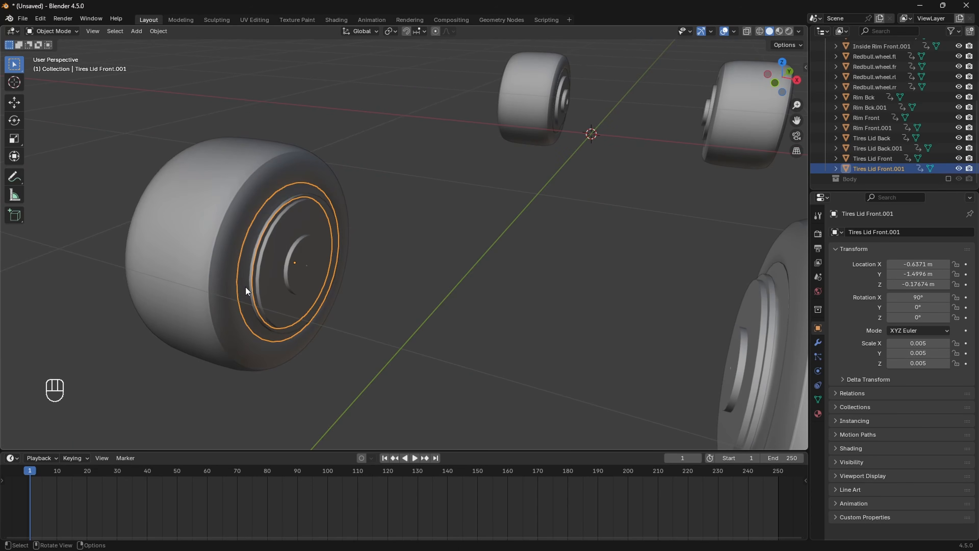
pyautogui.press('F2')
pyautogui.write('Lid')
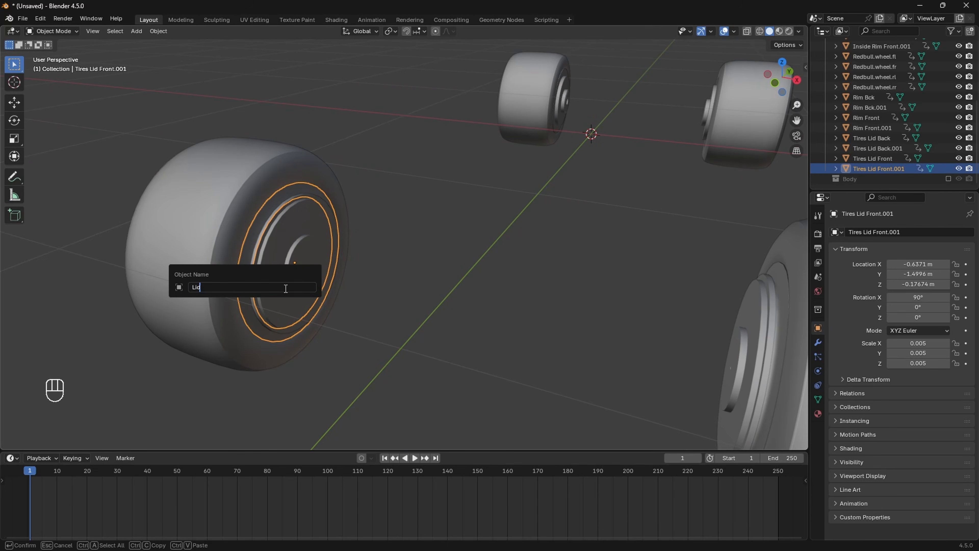
pyautogui.write('.Fr')
pyautogui.press('Return')
# Step: Rename Tires Lid Front to Lid.fl
pyautogui.moveTo(285, 288); pyautogui.dragTo(658, 259, button='middle')
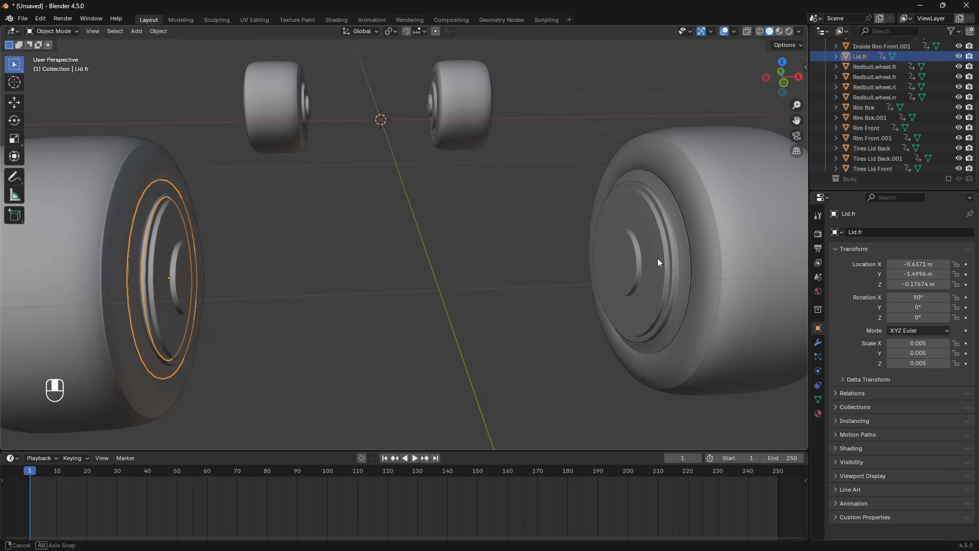
pyautogui.click(693, 253)
pyautogui.press('F2')
pyautogui.write('lid')
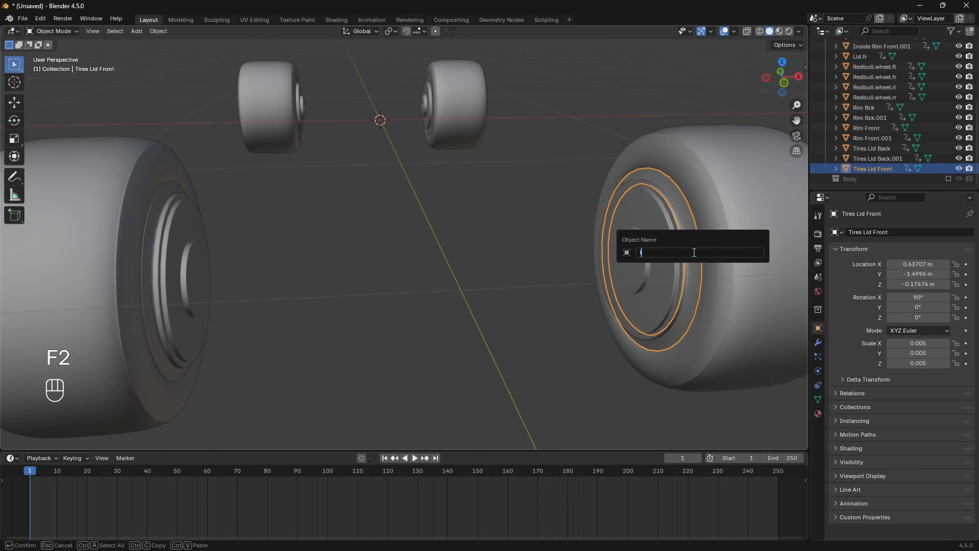
pyautogui.press('BackSpace')
pyautogui.press('BackSpace')
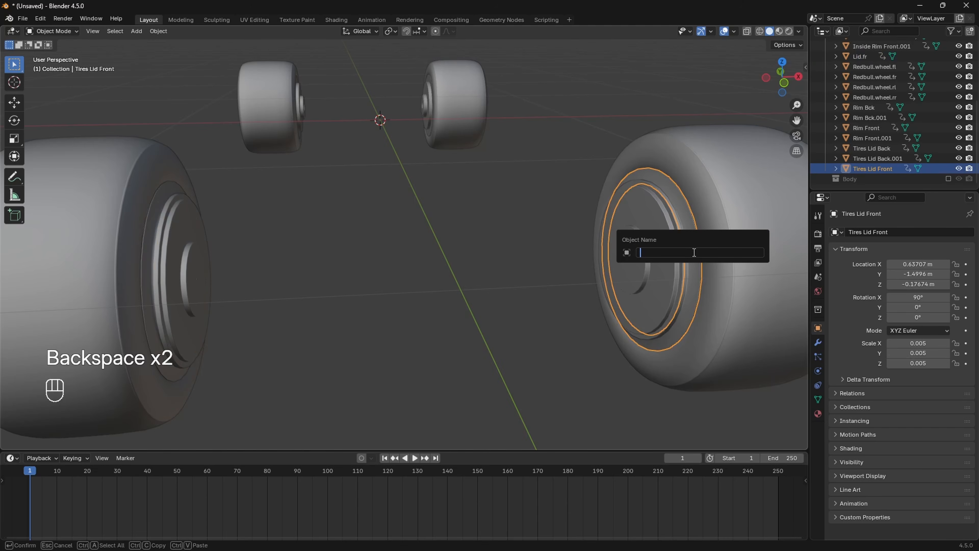
pyautogui.write('Lid.fl')
pyautogui.press('Return')
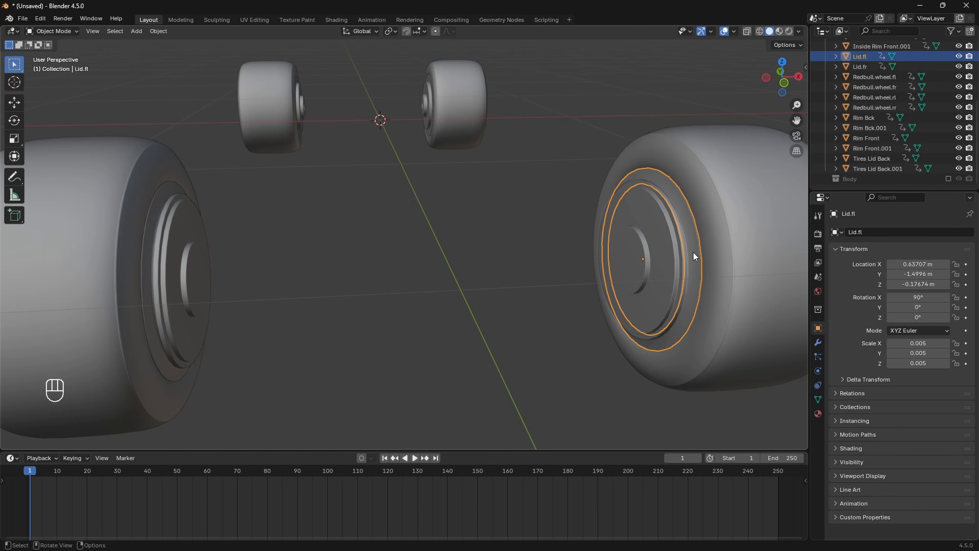
# Step: Select the Redbull.wheel.fl tyre and begin moving it off its rim
pyautogui.scroll(-5, 693, 253)
pyautogui.keyDown('shift'); pyautogui.moveTo(553, 225); pyautogui.dragTo(482, 297, button='middle'); pyautogui.keyUp('shift')
pyautogui.moveTo(482, 296); pyautogui.dragTo(440, 302, button='middle')
pyautogui.click(418, 315)
pyautogui.press('g')
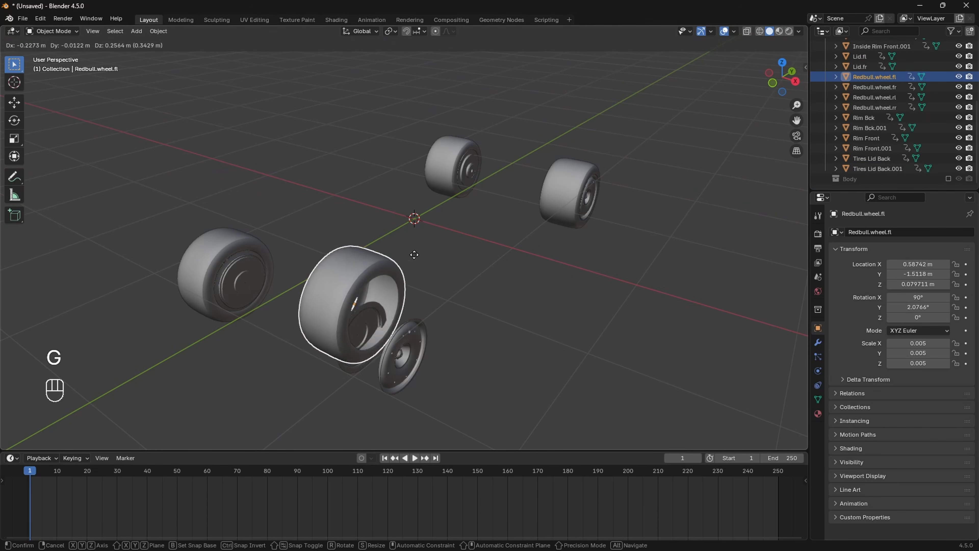
# Step: Undo the Redbull.wheel.fl test move, switch to wireframe, and box-select that wheel's parts
pyautogui.click(334, 265)
pyautogui.hotkey('ctrl', 'z')
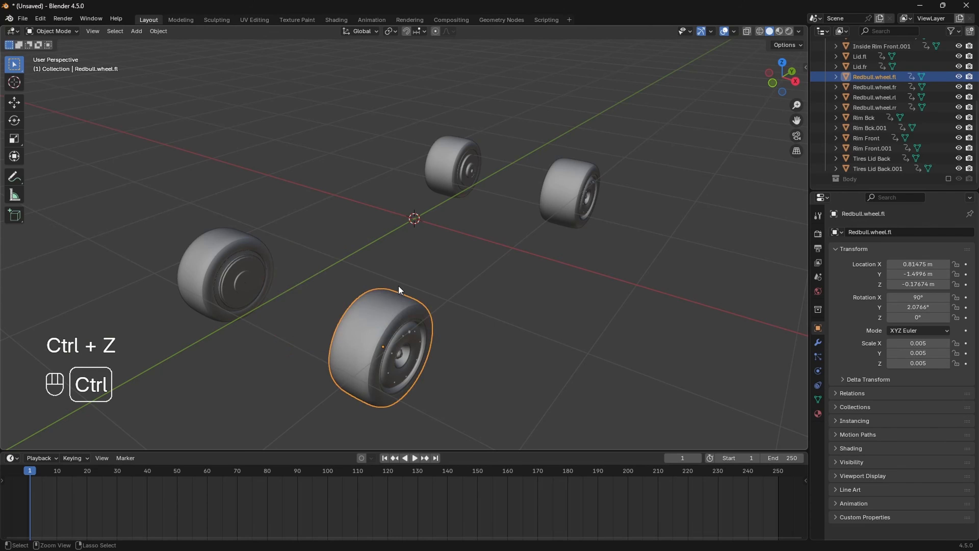
pyautogui.moveTo(398, 285); pyautogui.dragTo(393, 249, button='middle')
pyautogui.press('z')
pyautogui.click(550, 319)
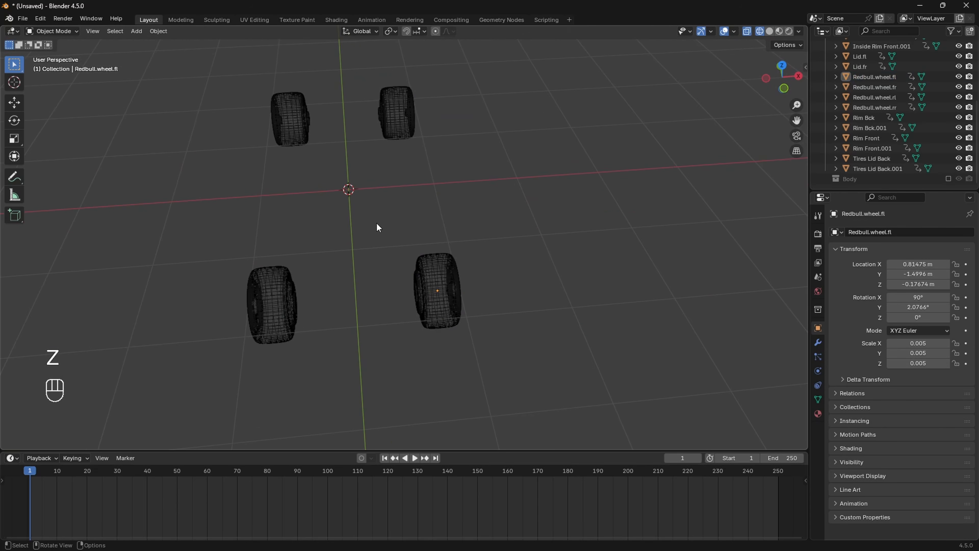
pyautogui.moveTo(376, 222); pyautogui.dragTo(560, 377)
pyautogui.scroll(3, 521, 346)
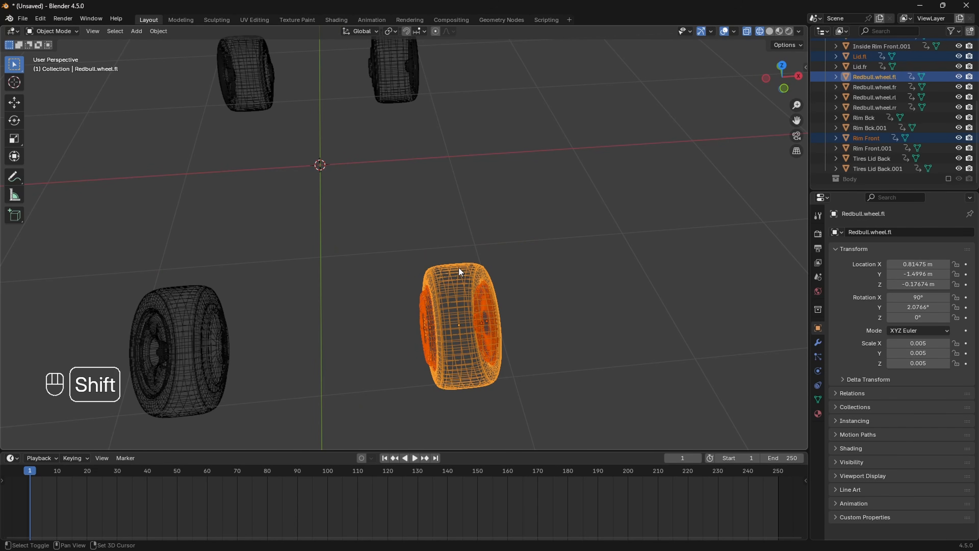
# Step: Parent the front-left lid and rim to Redbull.wheel.fl with Keep Transform, then test-move it
pyautogui.hotkey('ctrl', 'p')
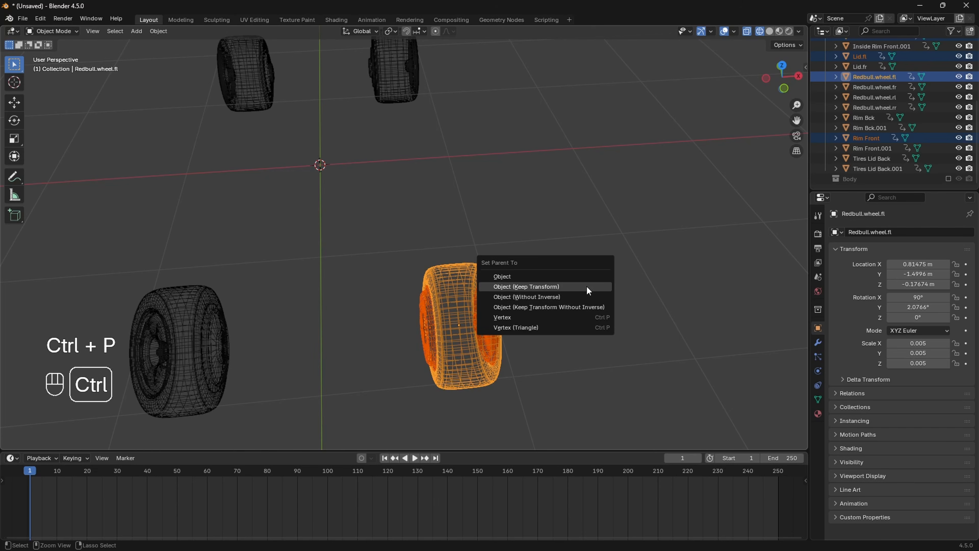
pyautogui.click(588, 290)
pyautogui.click(606, 286)
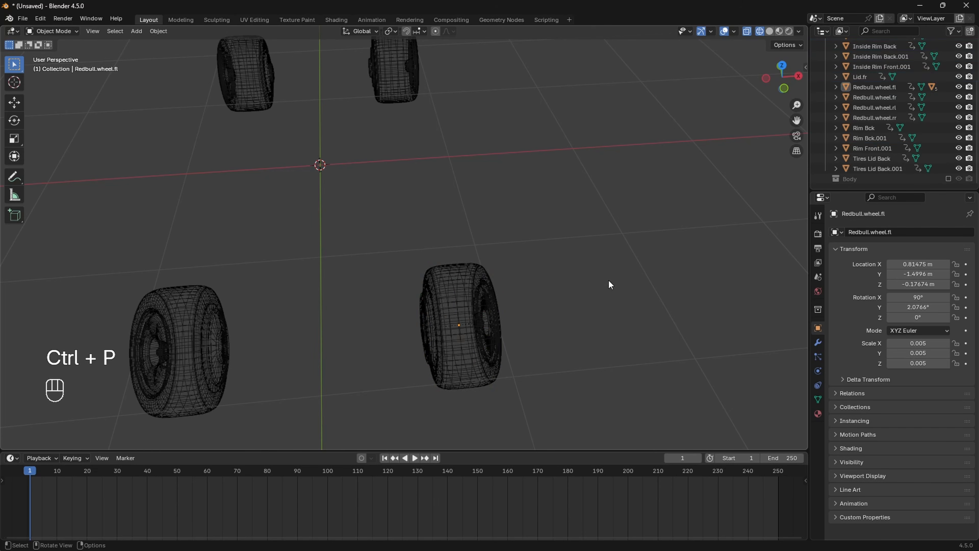
pyautogui.click(480, 271)
pyautogui.press('g')
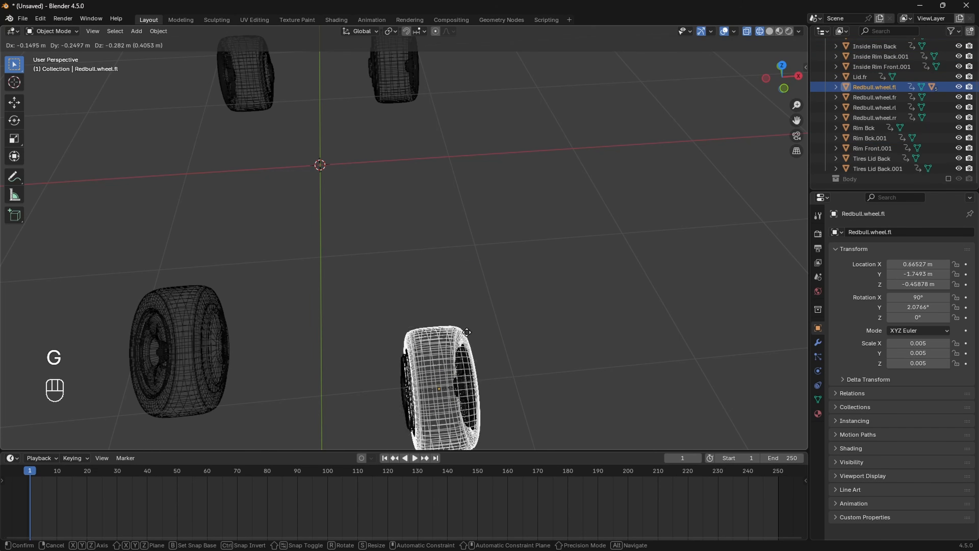
pyautogui.click(375, 221)
pyautogui.hotkey('ctrl', 'z')
# Step: Parent the other front wheel's parts to Redbull.wheel.fr, keeping transforms, and test-move it
pyautogui.moveTo(492, 267); pyautogui.dragTo(462, 321, button='middle')
pyautogui.click(474, 322)
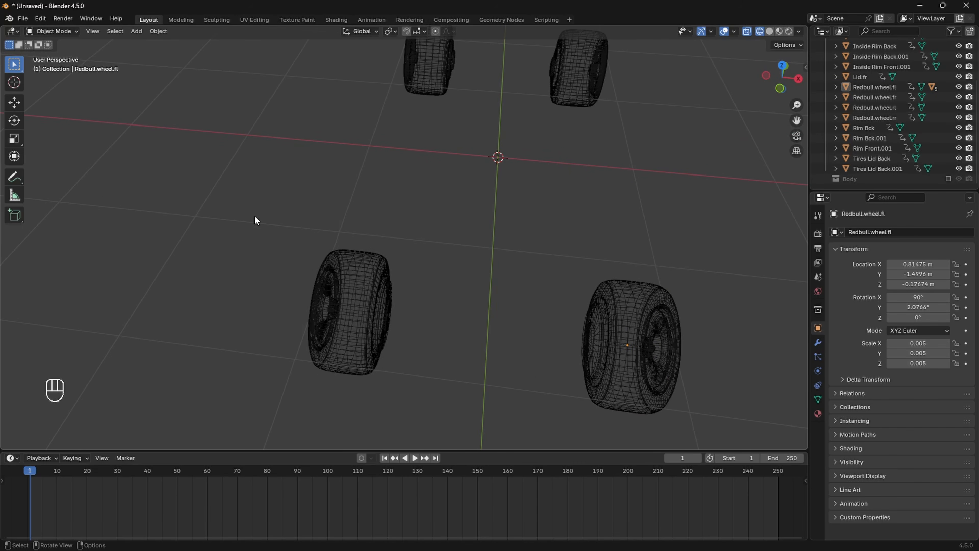
pyautogui.moveTo(250, 211); pyautogui.dragTo(337, 293)
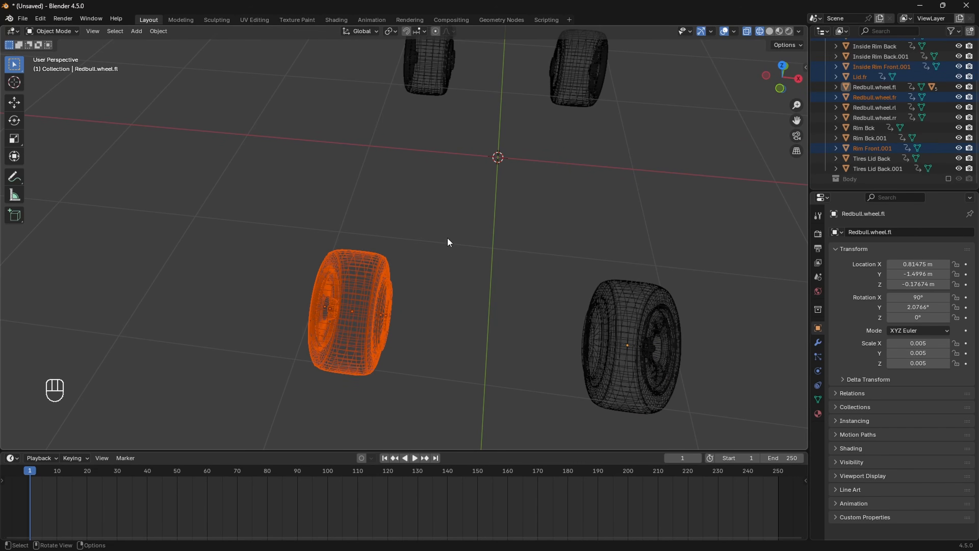
pyautogui.keyDown('shift'); pyautogui.click(361, 251); pyautogui.keyUp('shift')
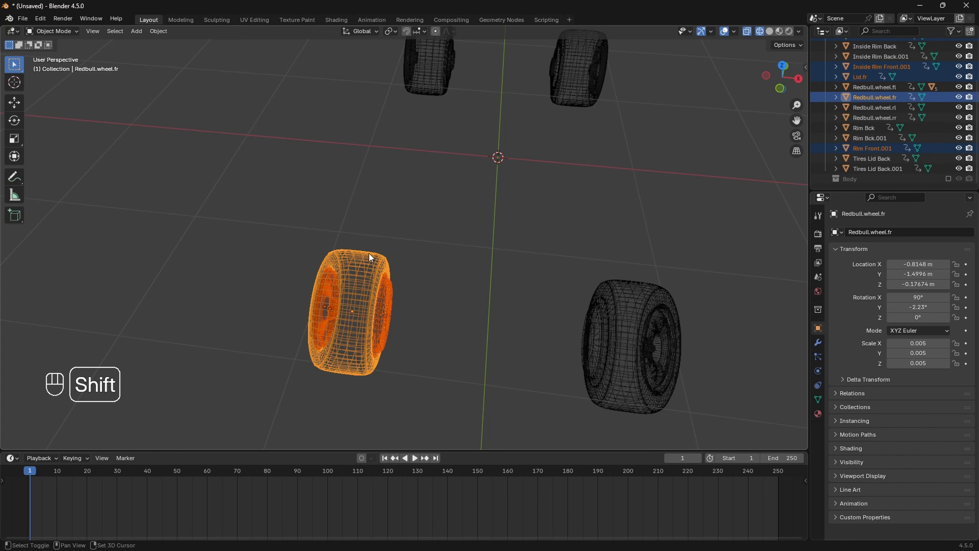
pyautogui.hotkey('ctrl', 'p')
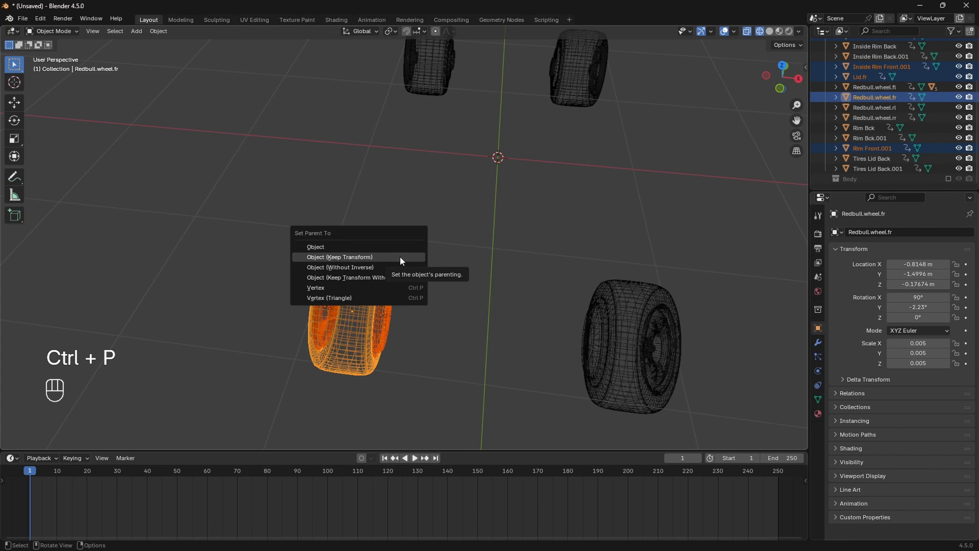
pyautogui.click(401, 258)
pyautogui.press('g')
pyautogui.click(288, 202)
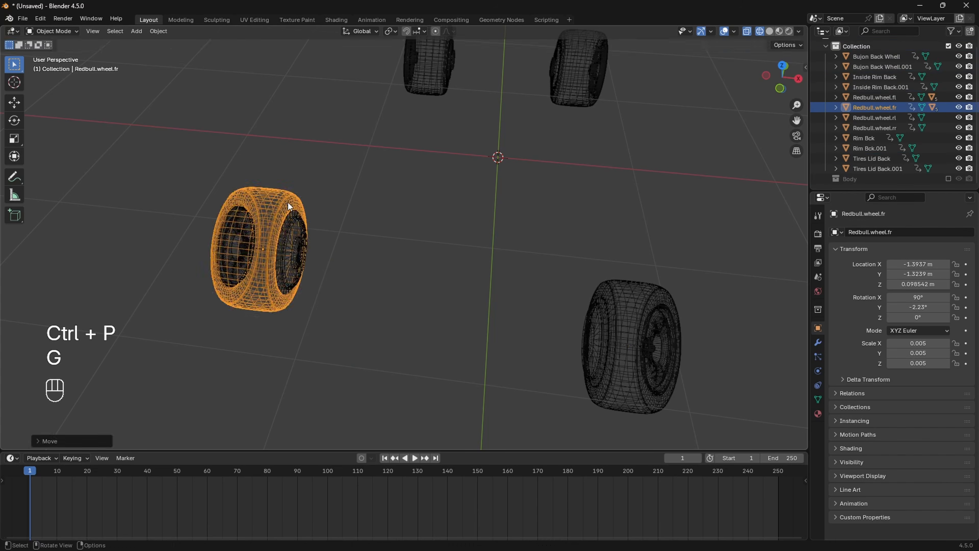
pyautogui.hotkey('ctrl', 'z')
# Step: Parent one rear wheel's parts to Redbull.wheel.rl, keeping transforms
pyautogui.moveTo(370, 229); pyautogui.dragTo(486, 278, button='middle')
pyautogui.click(486, 278)
pyautogui.scroll(-4, 479, 321)
pyautogui.scroll(6, 479, 321)
pyautogui.moveTo(405, 187); pyautogui.dragTo(515, 283)
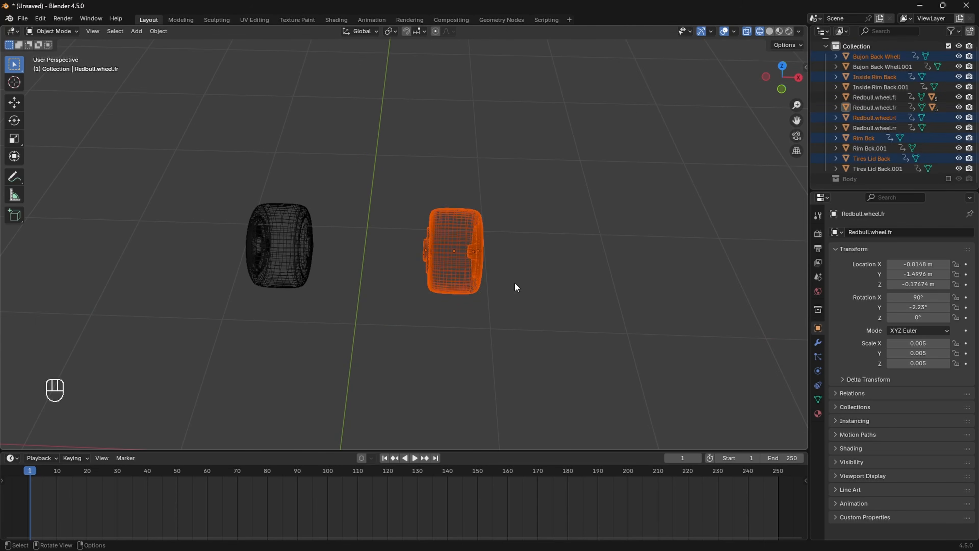
pyautogui.keyDown('shift'); pyautogui.click(483, 230); pyautogui.keyUp('shift')
pyautogui.hotkey('ctrl', 'p')
pyautogui.click(472, 230)
# Step: Parent the remaining rear wheel's parts to Redbull.wheel.rr and test-move it
pyautogui.click(380, 227)
pyautogui.moveTo(229, 189); pyautogui.dragTo(331, 295)
pyautogui.keyDown('shift'); pyautogui.click(288, 206); pyautogui.keyUp('shift')
pyautogui.hotkey('ctrl', 'p')
pyautogui.click(347, 204)
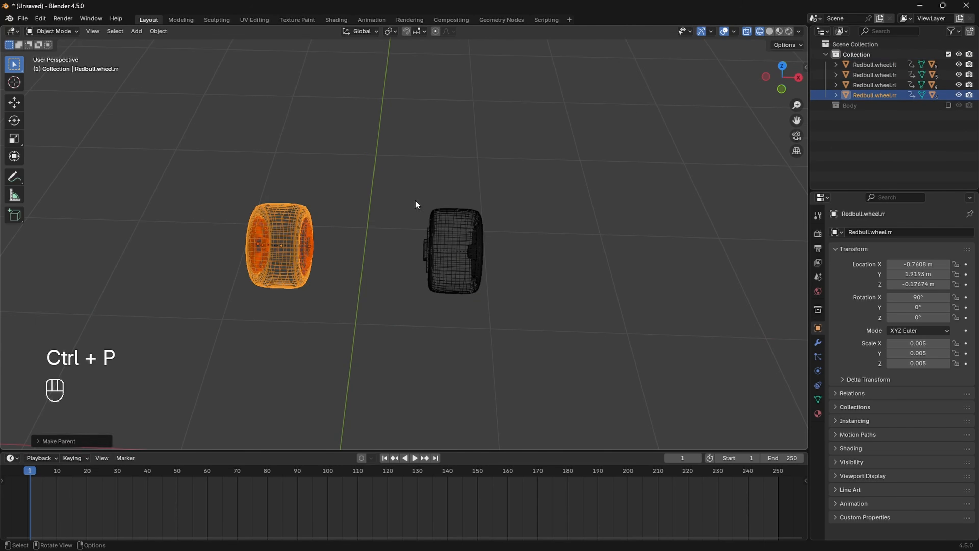
pyautogui.scroll(-4, 415, 199)
pyautogui.press('g')
pyautogui.hotkey('ctrl', 'z')
# Step: Switch the viewport back to solid shading
pyautogui.moveTo(443, 291); pyautogui.dragTo(455, 284, button='middle')
pyautogui.press('z')
pyautogui.click(595, 294)
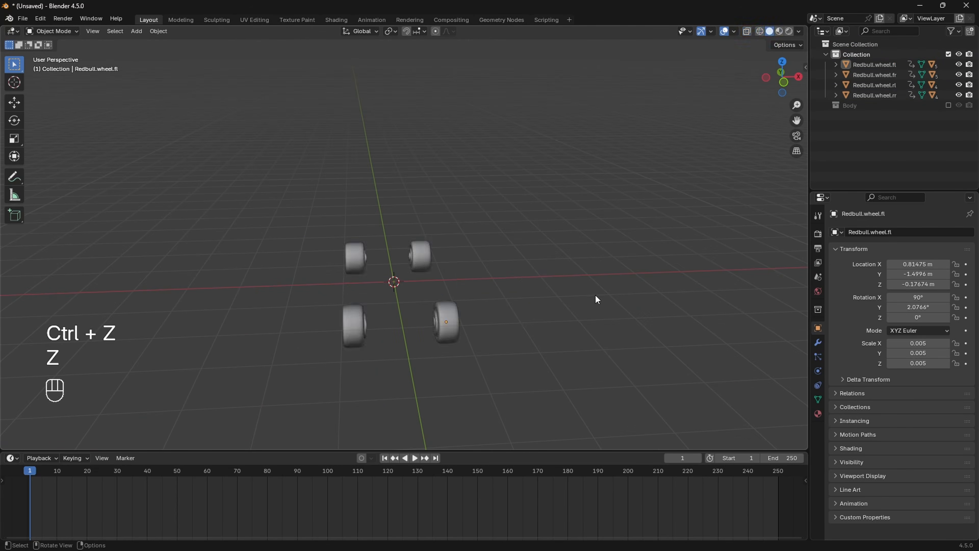
pyautogui.moveTo(595, 294); pyautogui.dragTo(551, 266, button='middle')
pyautogui.scroll(3, 551, 267)
# Step: Show the Body collection and select front suspension arm 4.001
pyautogui.click(948, 105)
pyautogui.moveTo(626, 208); pyautogui.dragTo(459, 308, button='middle')
pyautogui.scroll(4, 472, 276)
pyautogui.scroll(-1, 468, 265)
pyautogui.moveTo(459, 309)
pyautogui.mouseDown(button='middle')
pyautogui.moveTo(437, 317)
pyautogui.moveTo(471, 301)
pyautogui.mouseUp(button='middle')
pyautogui.scroll(2, 470, 301)
pyautogui.hotkey('alt', 'a')
pyautogui.click(351, 295)
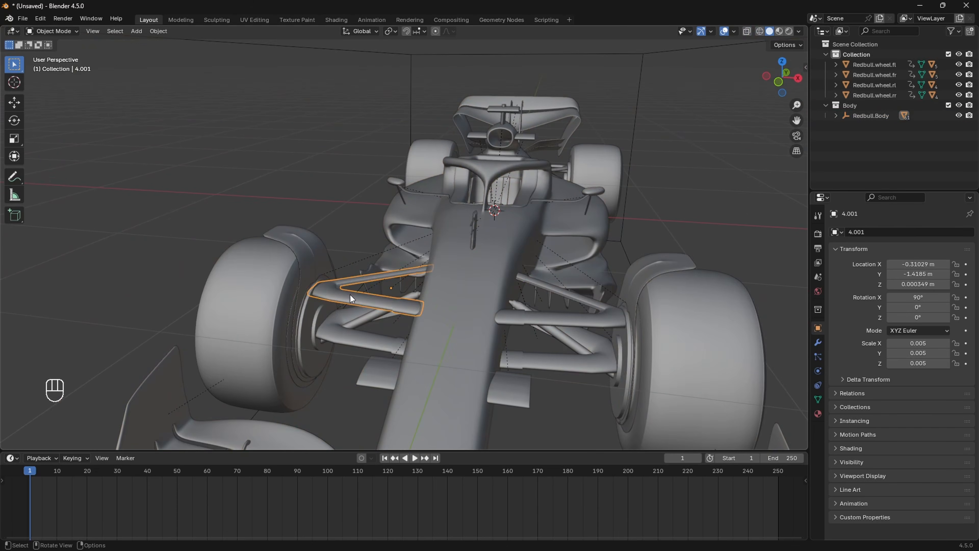
pyautogui.scroll(4, 358, 294)
# Step: Rename arm 4.001 to carbon.suspension.fr.01 and copy that name
pyautogui.press('F2')
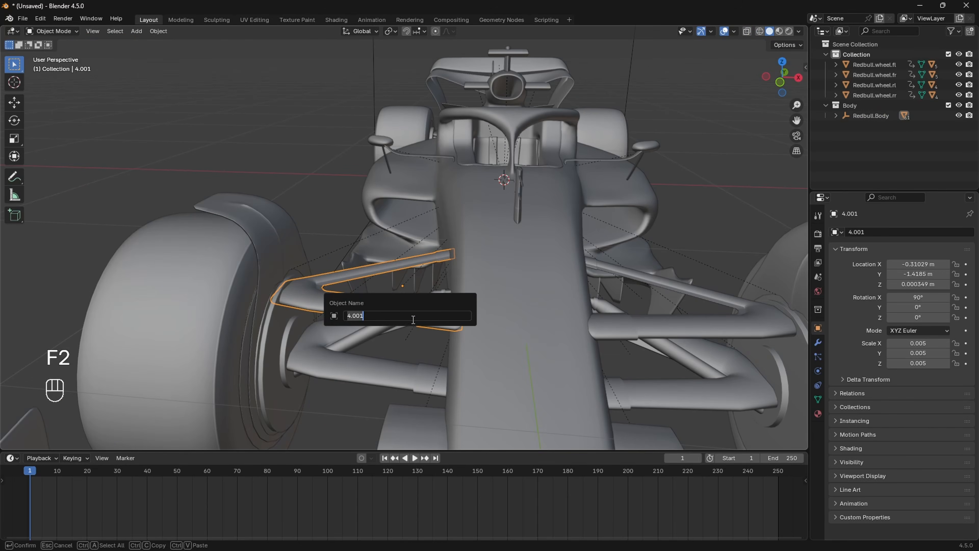
pyautogui.write('carbon.suspension.')
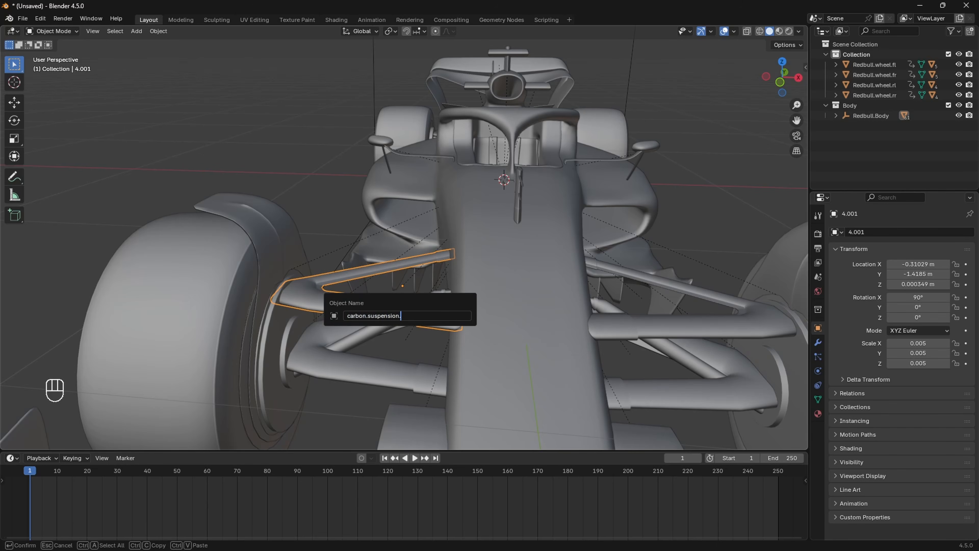
pyautogui.write('fr.01')
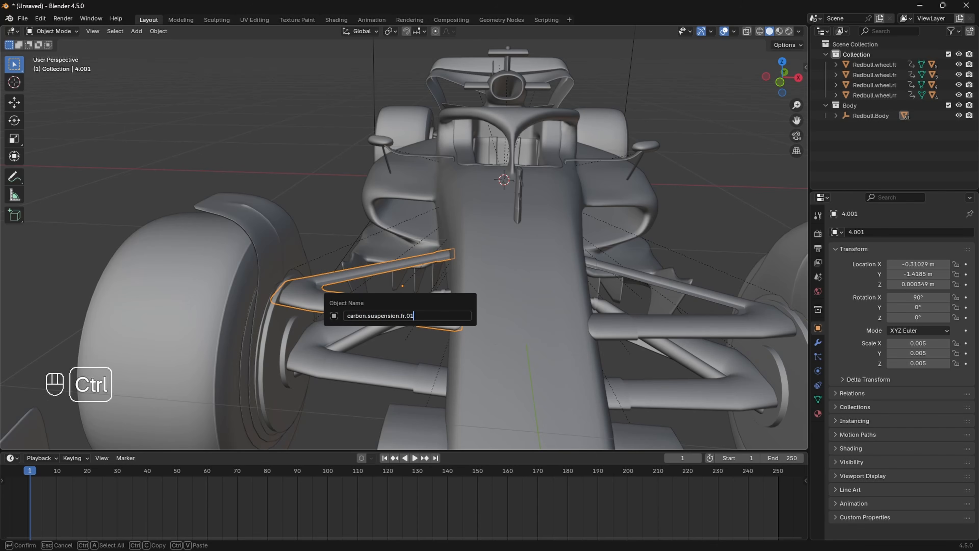
pyautogui.hotkey('ctrl', 'a')
pyautogui.hotkey('ctrl', 'c')
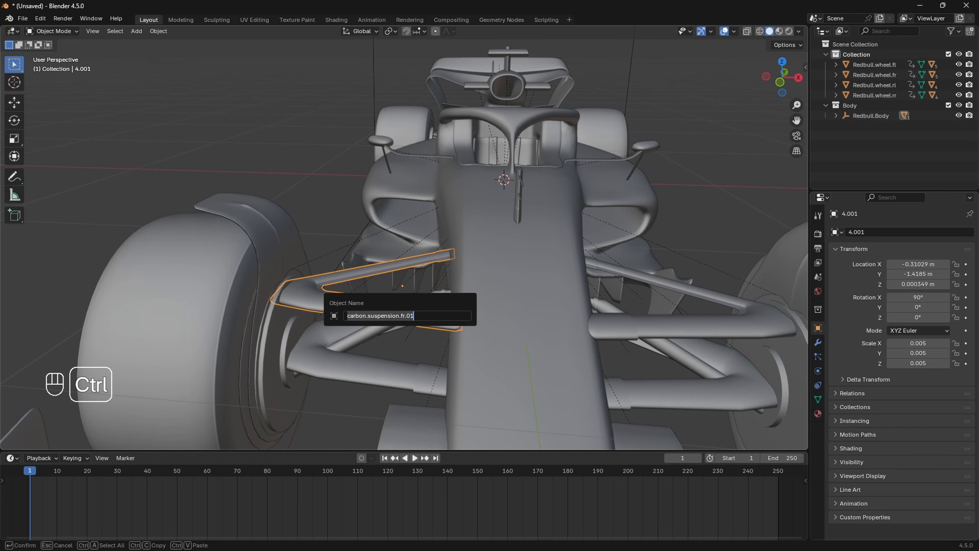
pyautogui.press('Return')
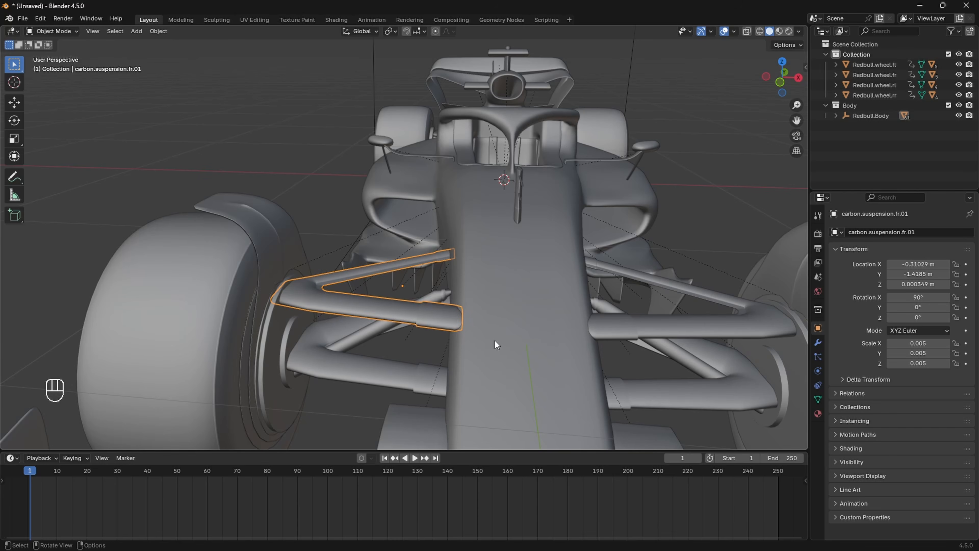
# Step: Rename the thin lower rod 3.001 to carbon.suspension.fr.02
pyautogui.keyDown('shift'); pyautogui.moveTo(495, 341); pyautogui.dragTo(377, 341, button='middle'); pyautogui.keyUp('shift')
pyautogui.click(360, 299)
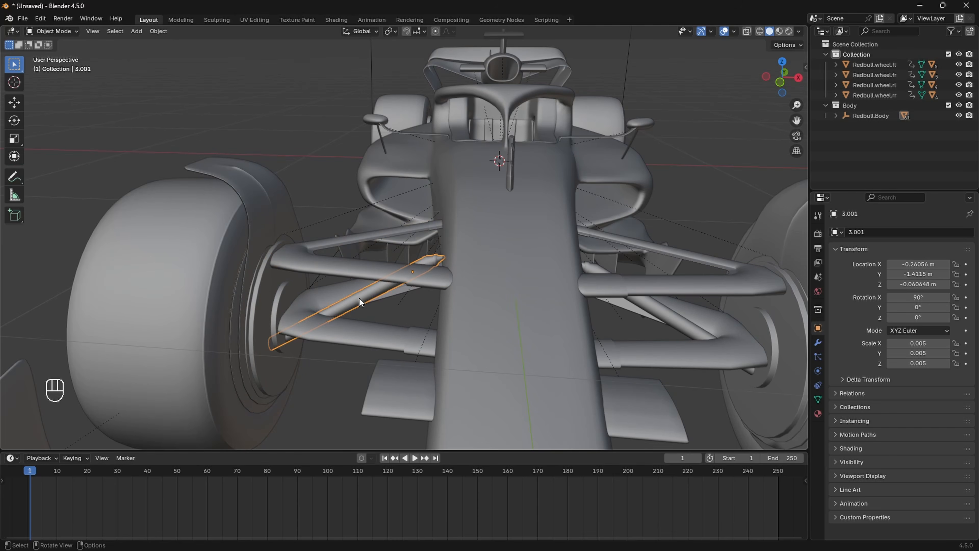
pyautogui.press('F2')
pyautogui.hotkey('ctrl', 'v')
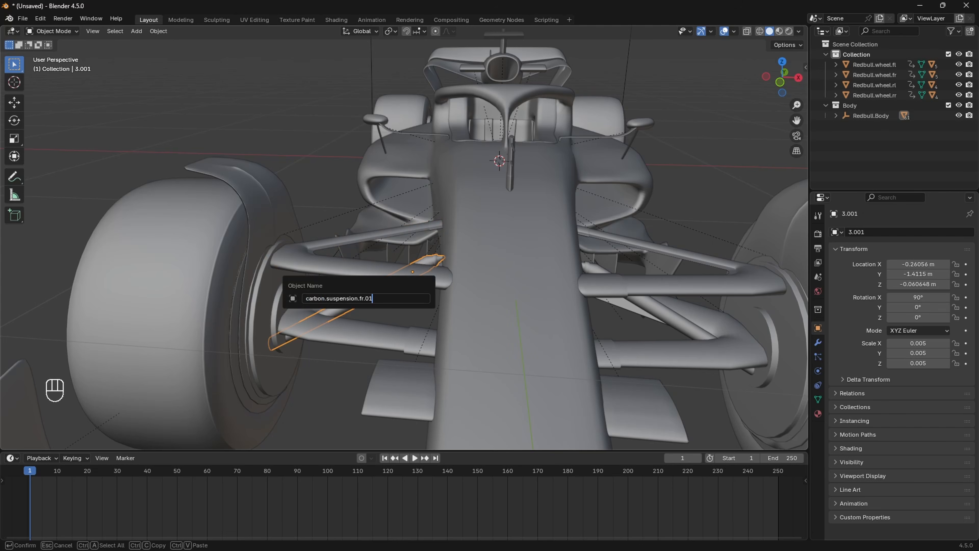
pyautogui.press('BackSpace')
pyautogui.write('2')
pyautogui.press('Return')
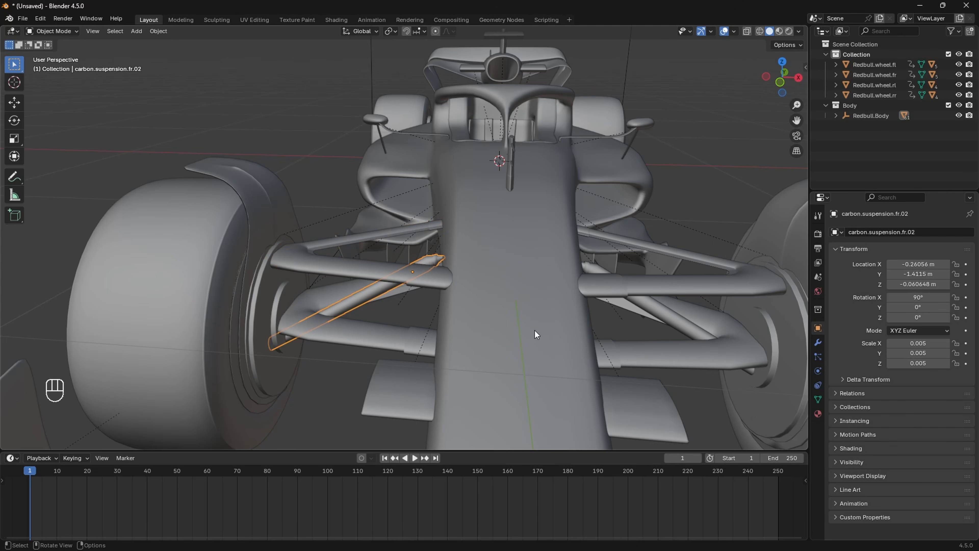
# Step: Rename the lower wishbone 5.001 to carbon.suspension.fr.03
pyautogui.click(378, 332)
pyautogui.press('F2')
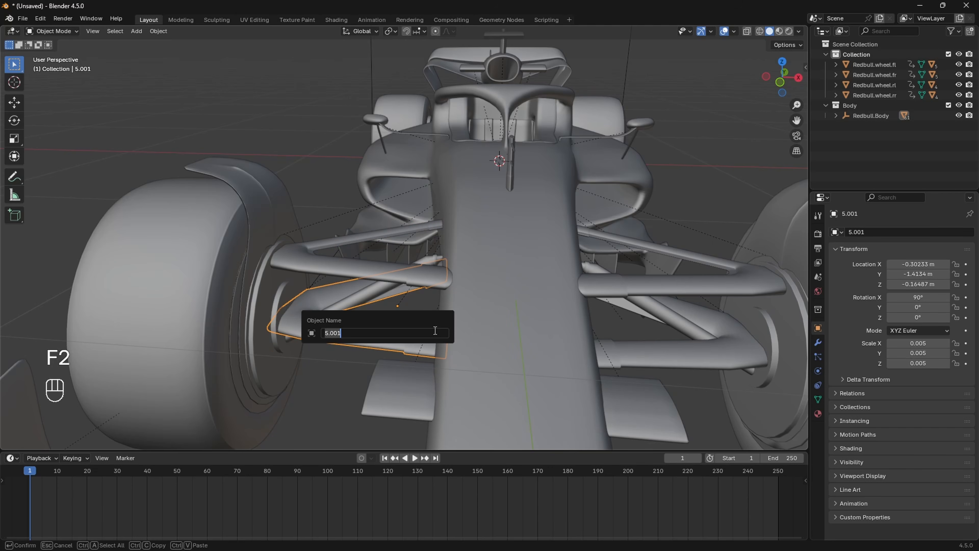
pyautogui.hotkey('ctrl', 'v')
pyautogui.press('BackSpace')
pyautogui.write('3')
pyautogui.press('Return')
pyautogui.keyDown('shift'); pyautogui.moveTo(505, 358); pyautogui.dragTo(491, 340, button='middle'); pyautogui.keyUp('shift')
# Step: Rename upper wishbone 4 to carbon.suspension.fl.01 and copy the new name
pyautogui.click(518, 284)
pyautogui.moveTo(541, 287); pyautogui.dragTo(506, 290, button='middle')
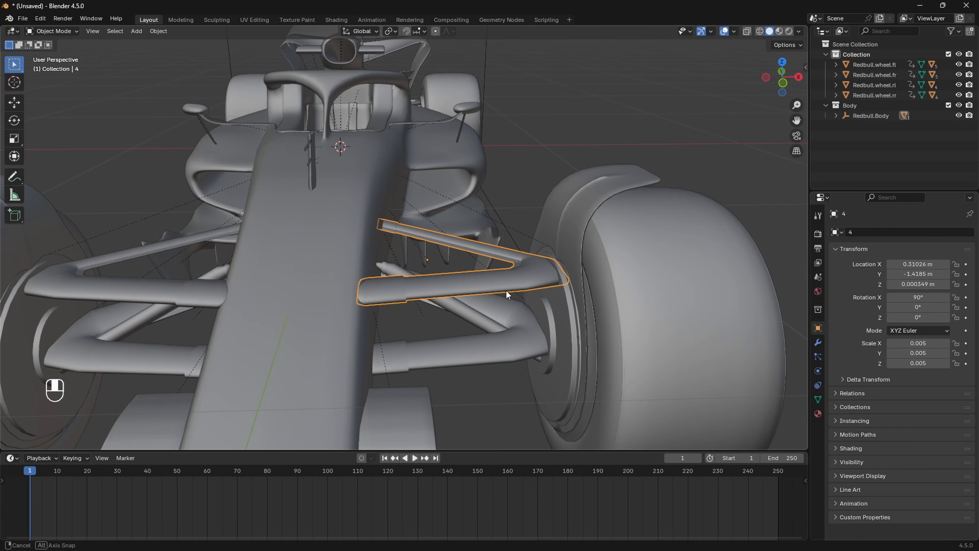
pyautogui.press('F2')
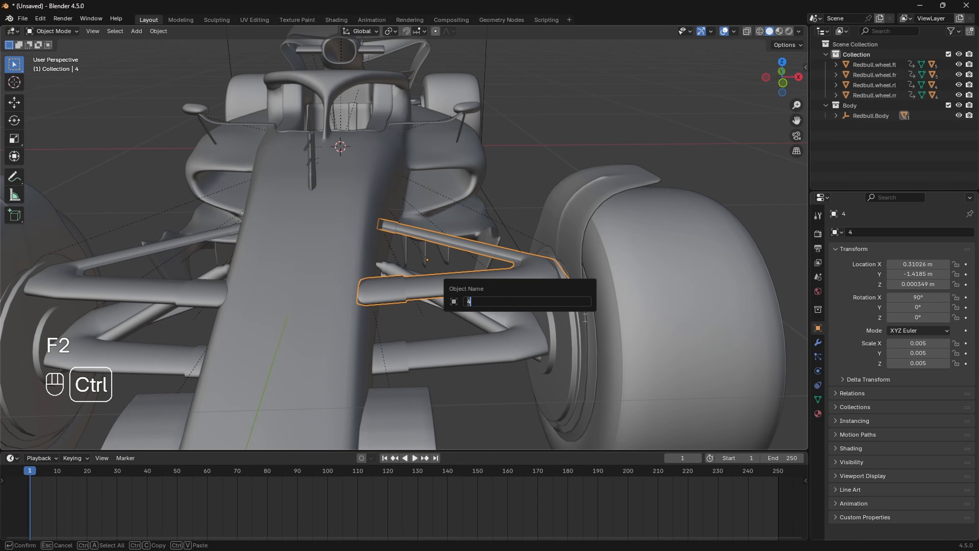
pyautogui.hotkey('ctrl', 'v')
pyautogui.press('BackSpace')
pyautogui.press('BackSpace')
pyautogui.press('BackSpace')
pyautogui.press('BackSpace')
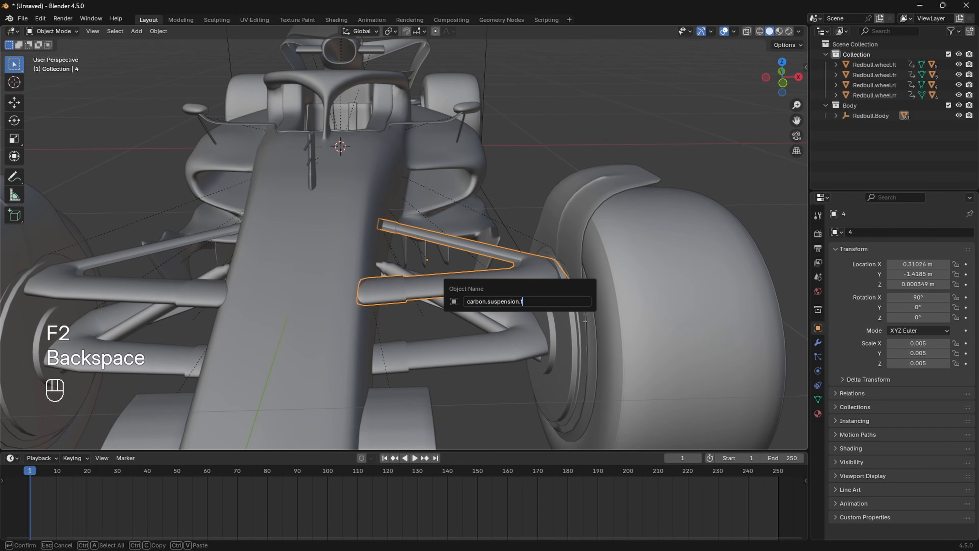
pyautogui.write('l.01')
pyautogui.hotkey('ctrl', 'a')
pyautogui.hotkey('ctrl', 'c')
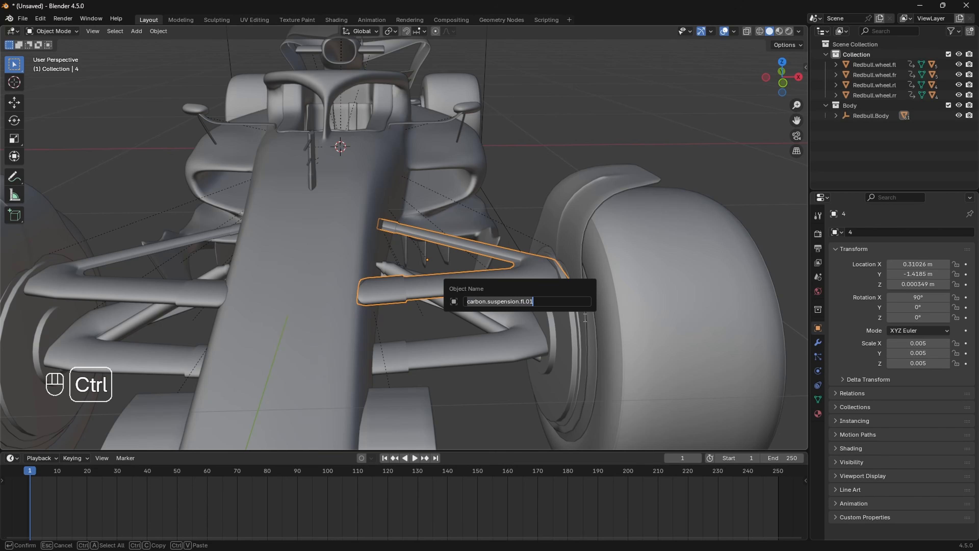
pyautogui.press('Return')
# Step: Rename the thin rod 3 to carbon.suspension.fl.02
pyautogui.click(476, 317)
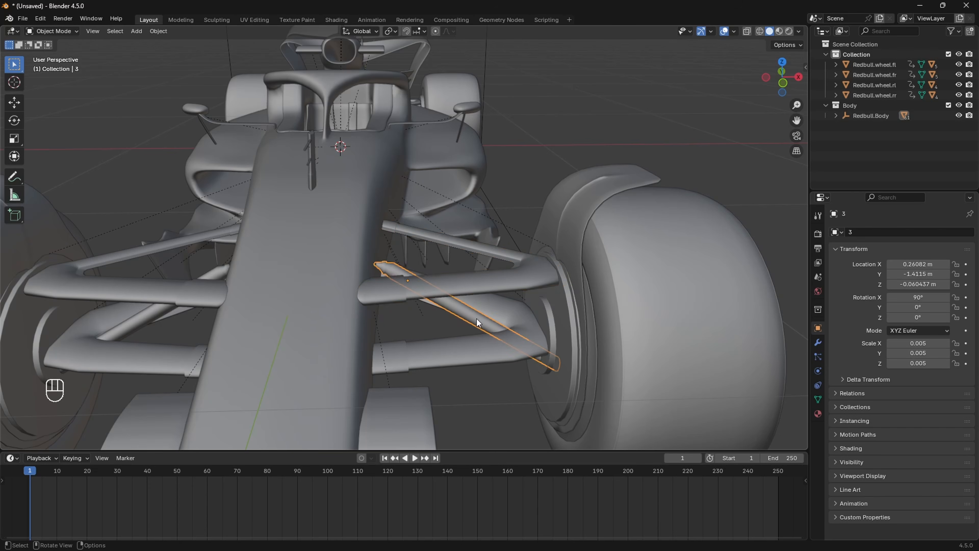
pyautogui.press('F2')
pyautogui.hotkey('ctrl', 'v')
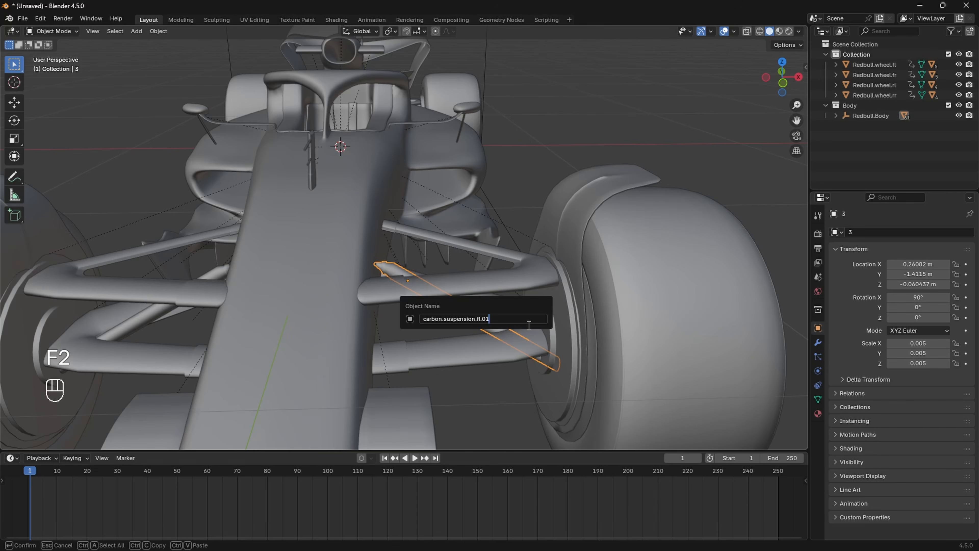
pyautogui.press('Return')
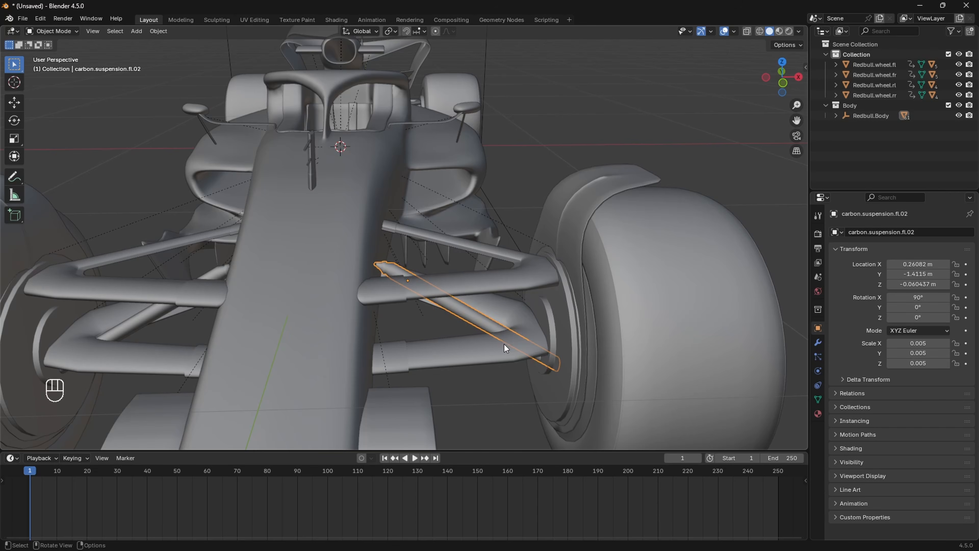
# Step: Rename the lower wishbone 5 to carbon.suspension.fl.03
pyautogui.click(499, 348)
pyautogui.press('F2')
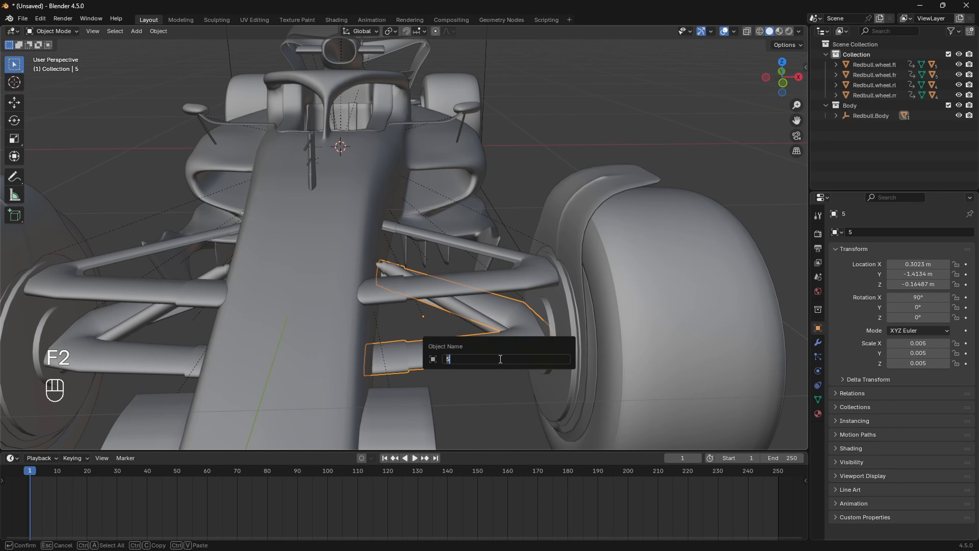
pyautogui.hotkey('ctrl', 'v')
pyautogui.press('BackSpace')
pyautogui.write('3')
pyautogui.press('Return')
pyautogui.hotkey('shift', 'c')
# Step: Move Redbull.Body's child parts into the main Collection in the Outliner
pyautogui.moveTo(496, 291); pyautogui.dragTo(537, 289, button='middle')
pyautogui.click(485, 196)
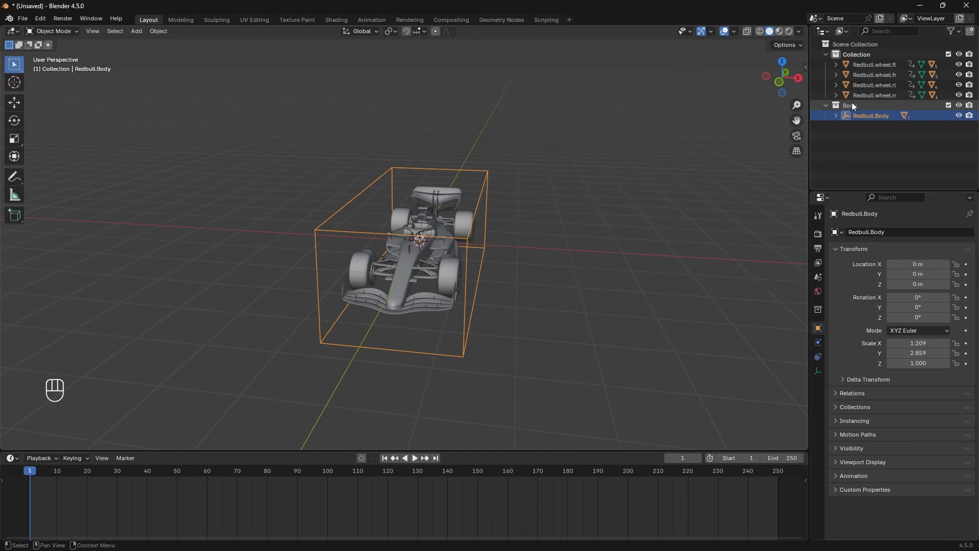
pyautogui.click(835, 116)
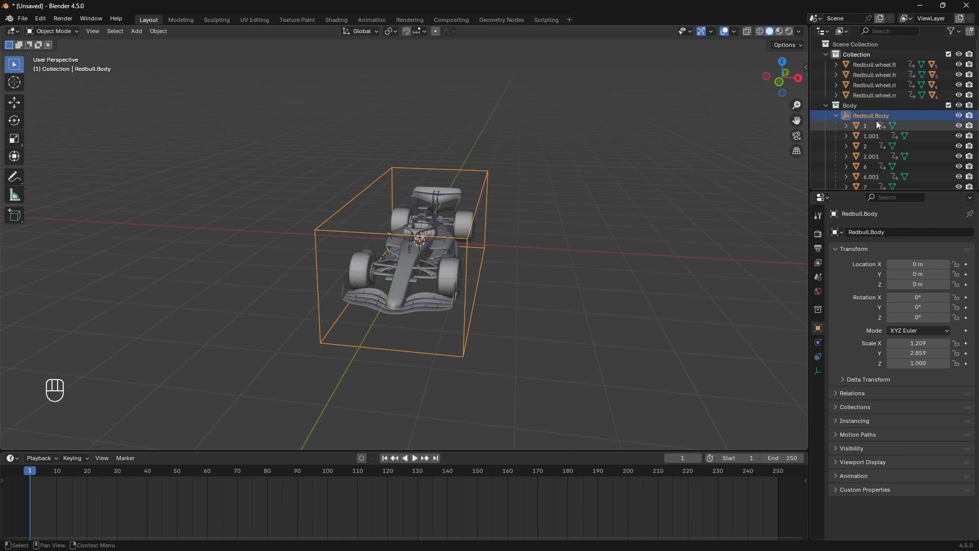
pyautogui.scroll(-15, 864, 119)
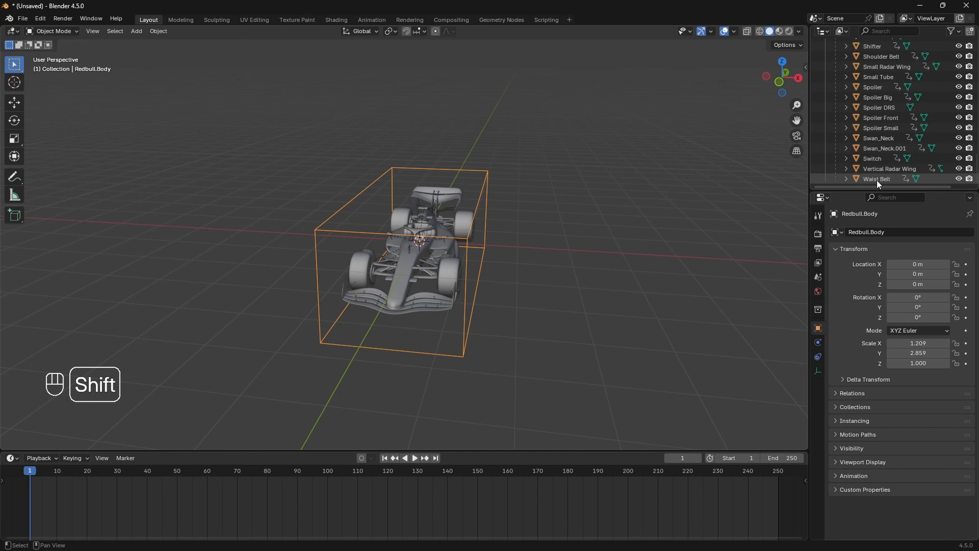
pyautogui.keyDown('shift'); pyautogui.click(877, 179); pyautogui.keyUp('shift')
pyautogui.scroll(15, 876, 176)
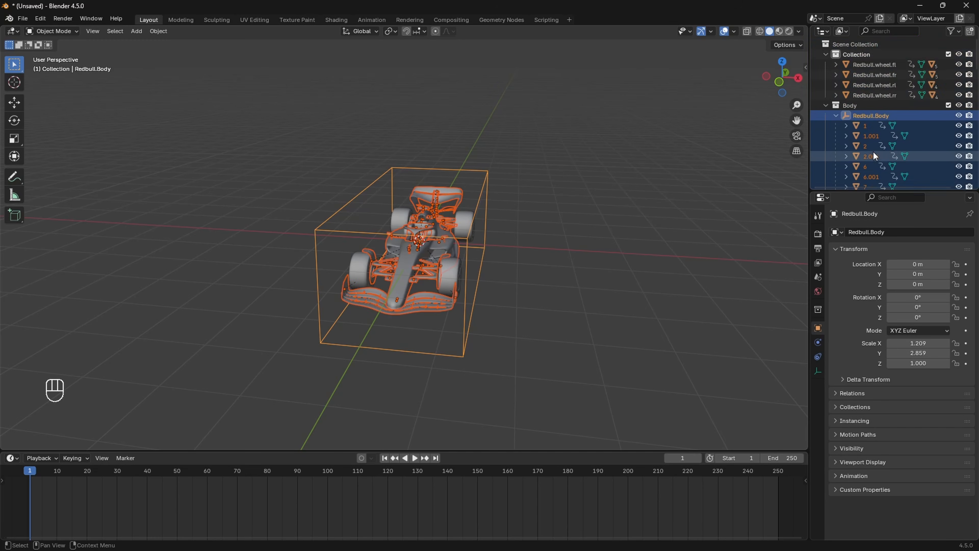
pyautogui.moveTo(855, 117); pyautogui.dragTo(856, 65)
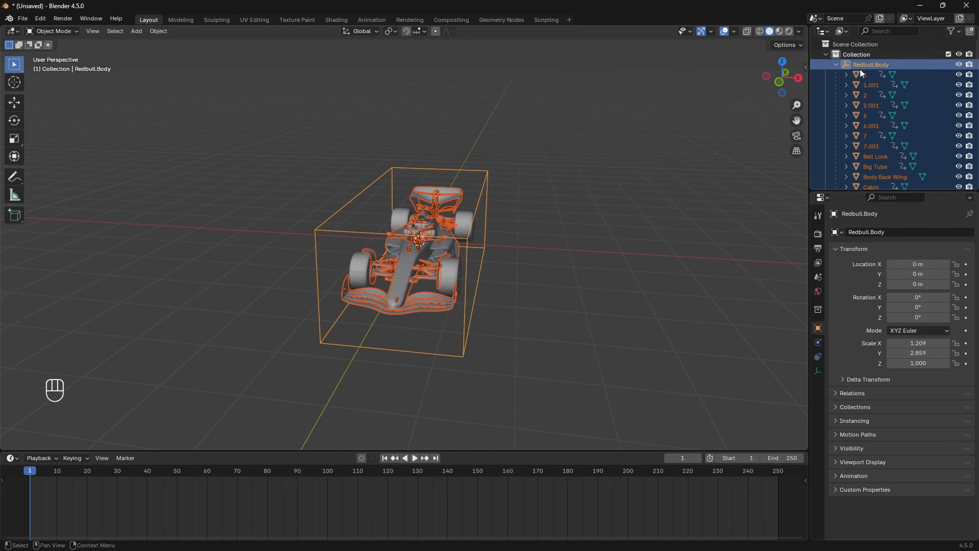
# Step: Delete the empty Body collection and rename the main Collection to Redbull F1
pyautogui.click(836, 65)
pyautogui.click(850, 115)
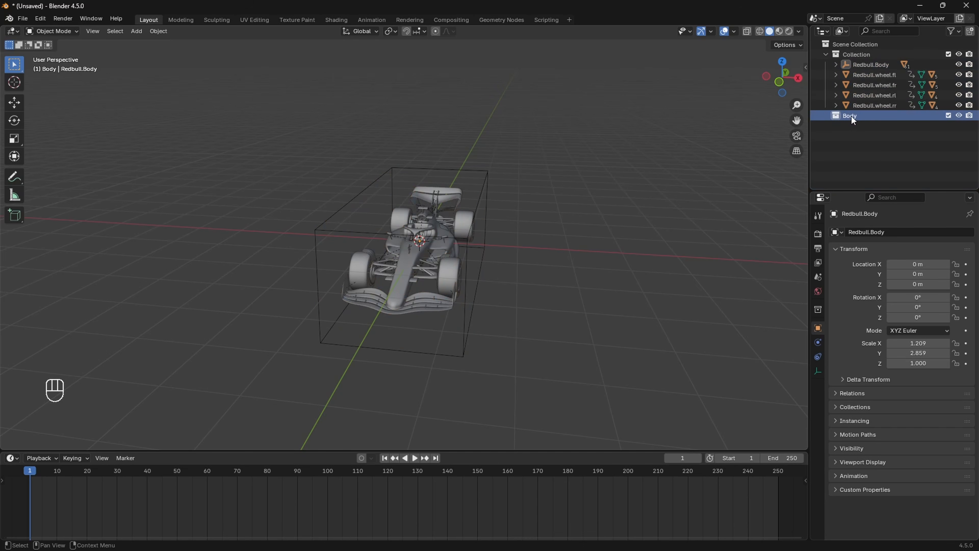
pyautogui.press('x')
pyautogui.keyDown('shift'); pyautogui.moveTo(775, 143); pyautogui.dragTo(697, 177, button='middle'); pyautogui.keyUp('shift')
pyautogui.doubleClick(857, 55)
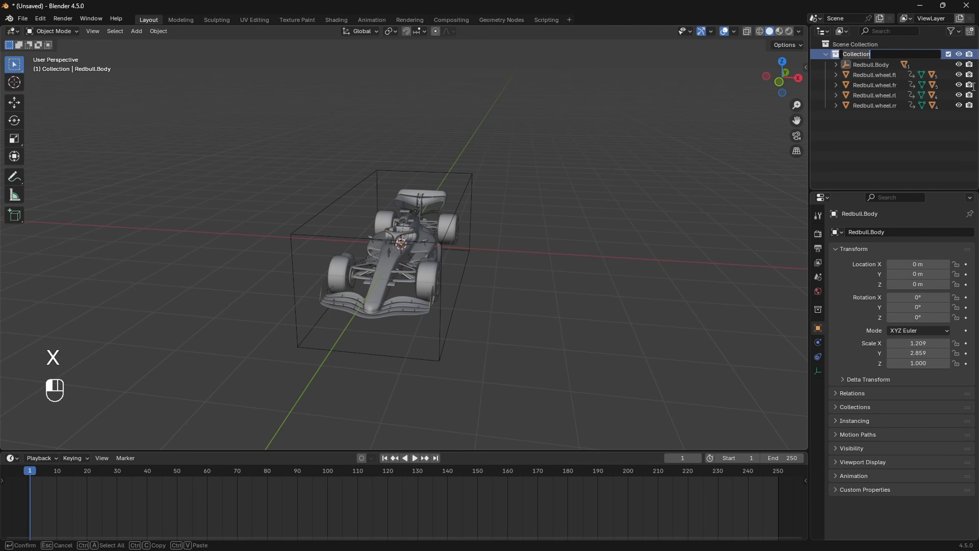
pyautogui.write('Redbull F1')
pyautogui.press('Return')
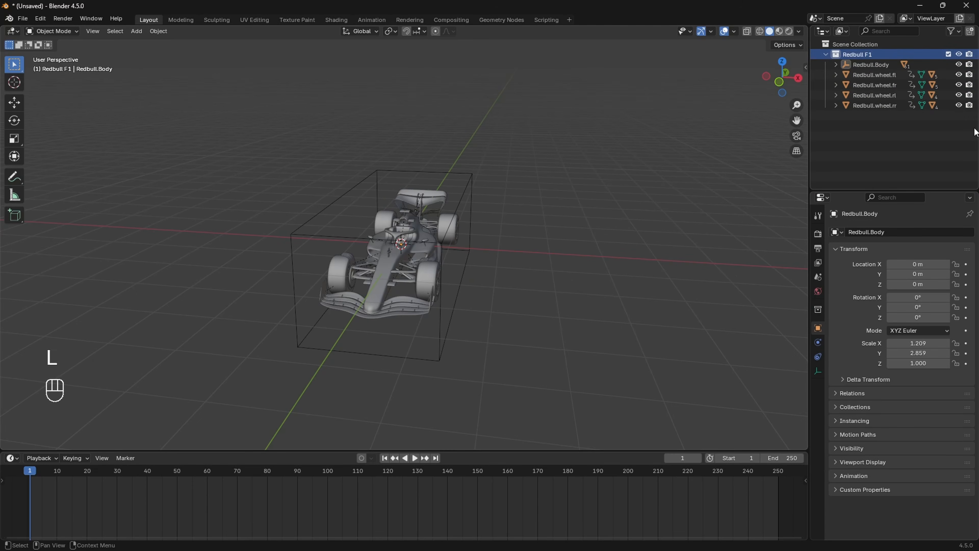
# Step: Check Redbull.Body and the four Redbull wheels one by one in the Outliner
pyautogui.moveTo(619, 225); pyautogui.dragTo(592, 223, button='middle')
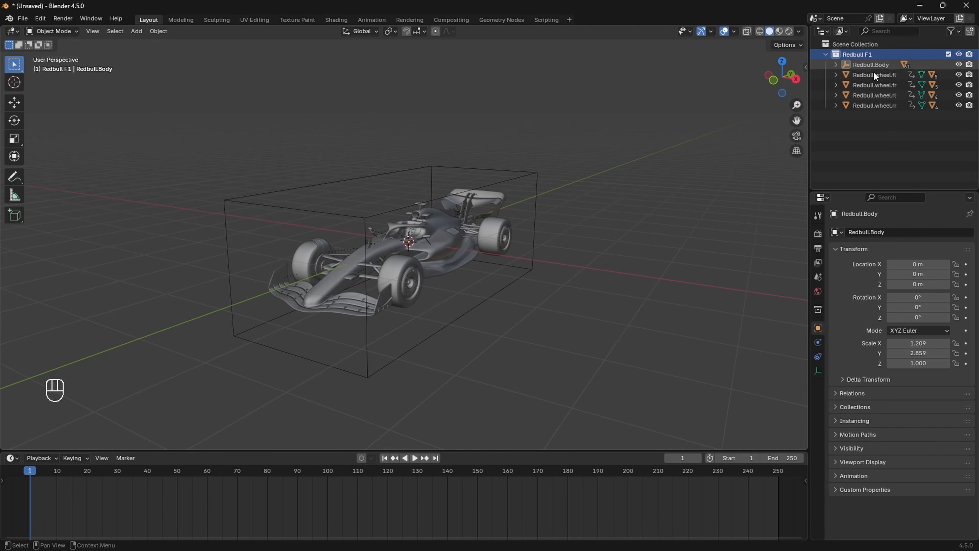
pyautogui.click(852, 55)
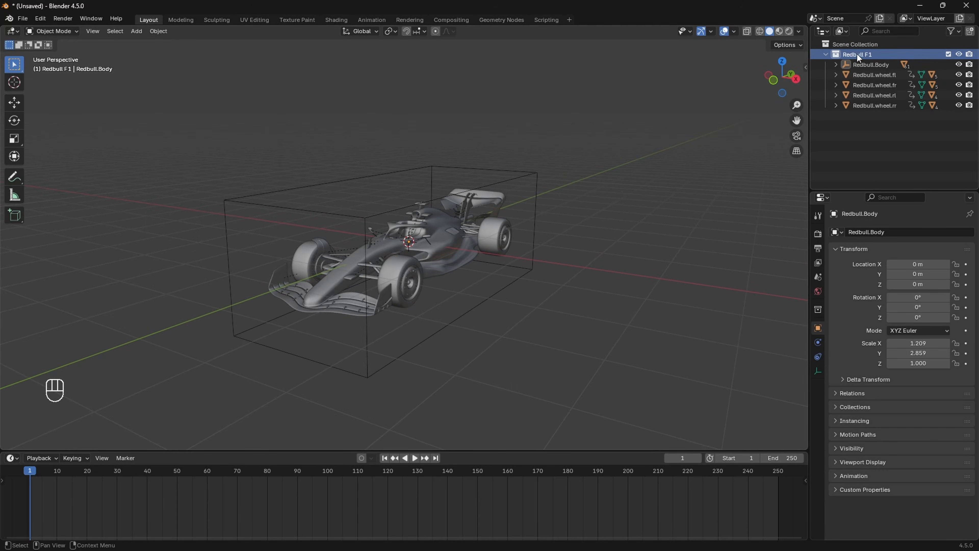
pyautogui.click(892, 65)
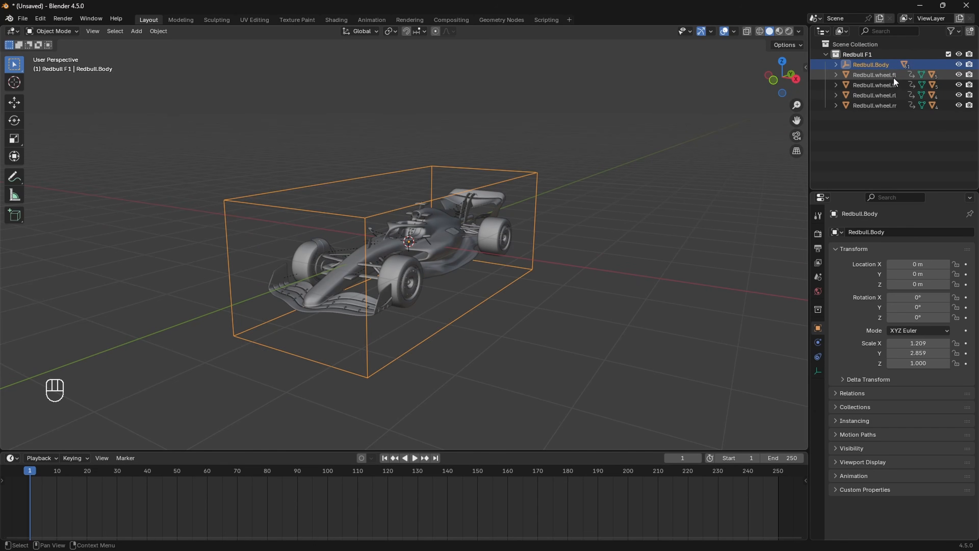
pyautogui.click(894, 76)
pyautogui.click(891, 84)
pyautogui.click(890, 94)
pyautogui.click(893, 105)
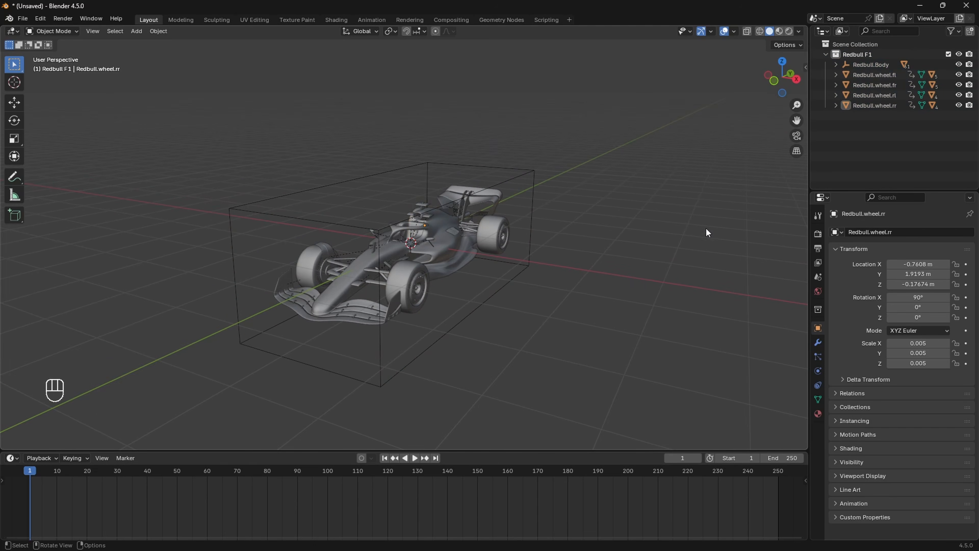
# Step: Pick Redbull F1 as the Launch Control vehicle and rig it
pyautogui.press('n')
pyautogui.click(799, 289)
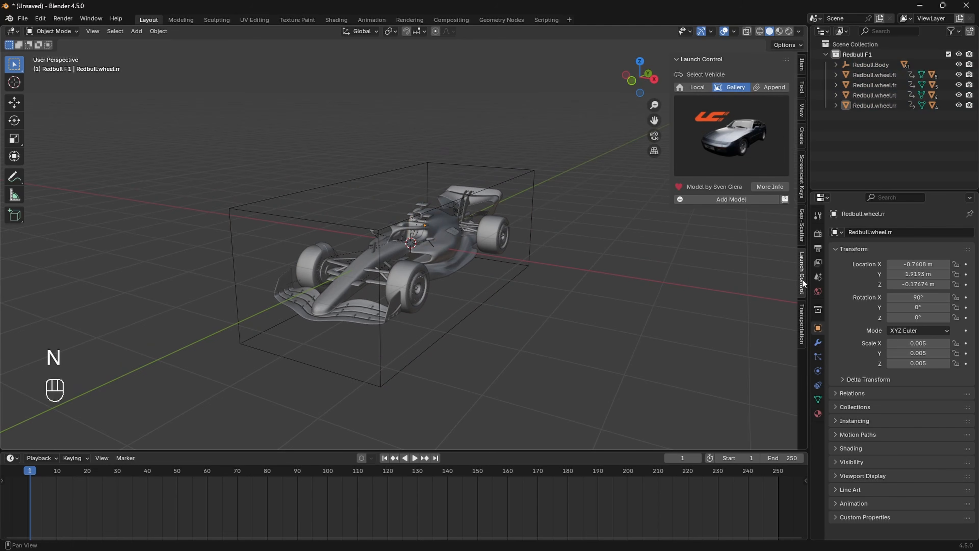
pyautogui.click(704, 86)
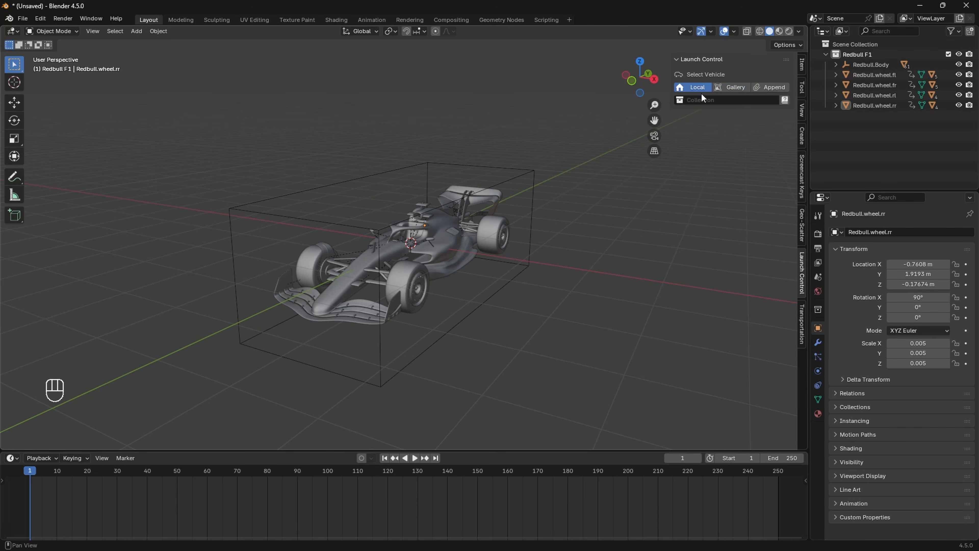
pyautogui.click(701, 102)
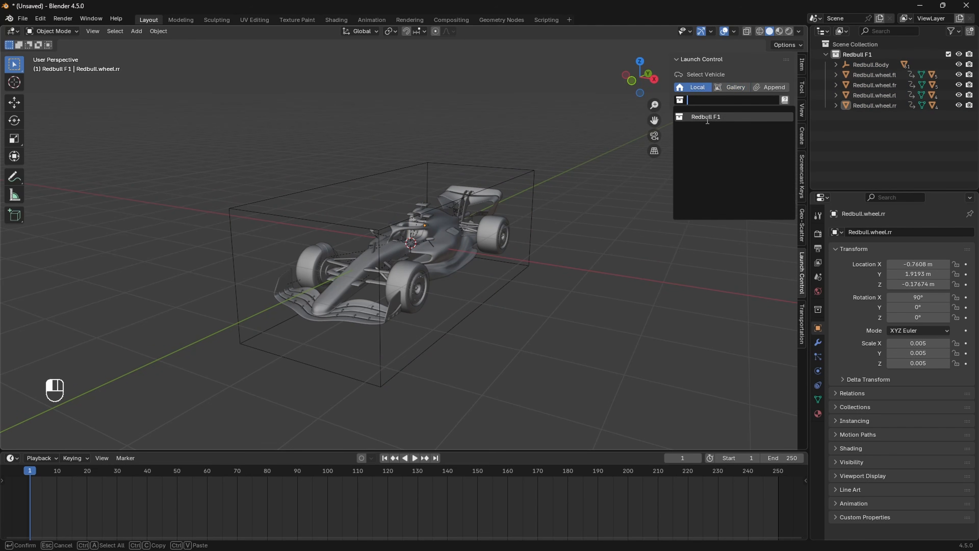
pyautogui.click(708, 116)
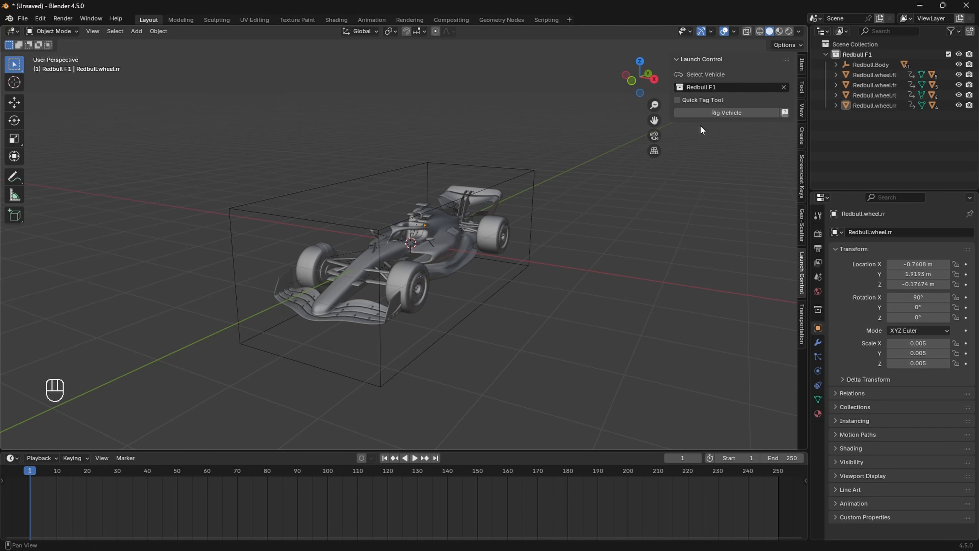
pyautogui.click(733, 112)
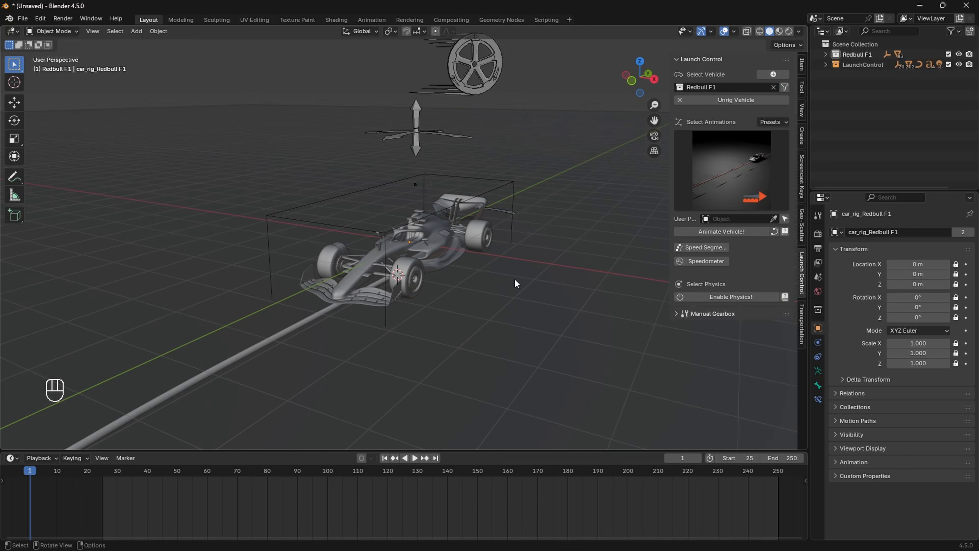
# Step: Play the car's driving animation and follow it along the curved path
pyautogui.scroll(-4, 467, 291)
pyautogui.press('space')
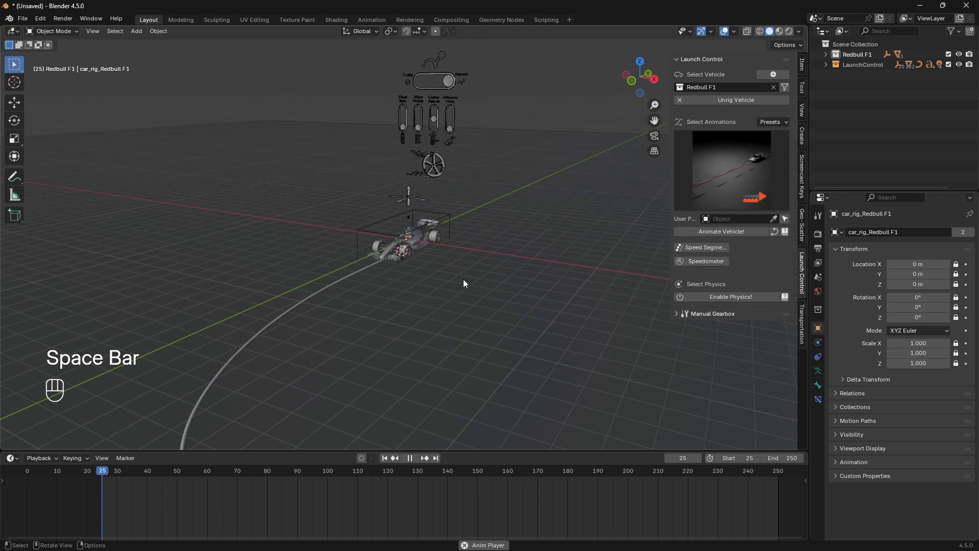
pyautogui.keyDown('shift'); pyautogui.moveTo(459, 305); pyautogui.dragTo(409, 236, button='middle'); pyautogui.keyUp('shift')
pyautogui.scroll(-2, 448, 257)
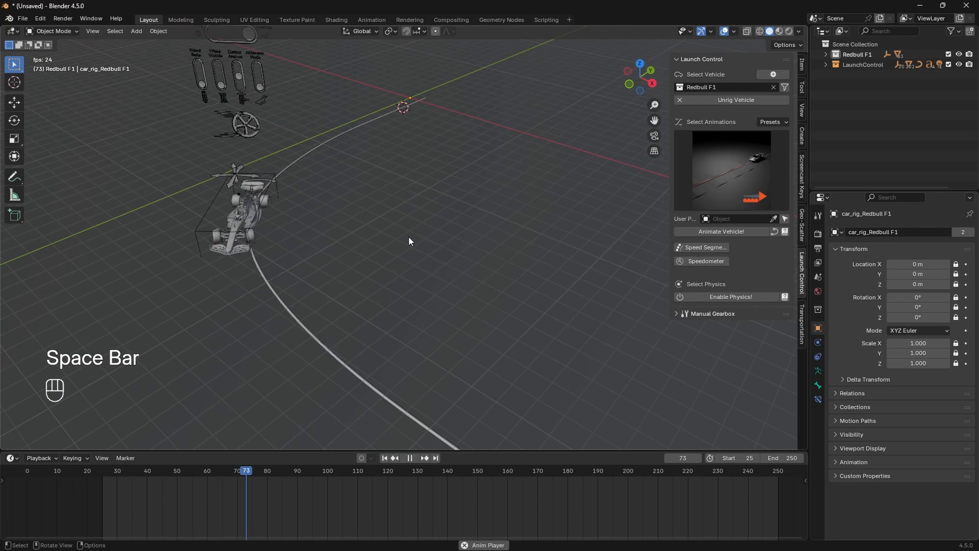
pyautogui.scroll(-3, 422, 295)
pyautogui.scroll(-2, 423, 296)
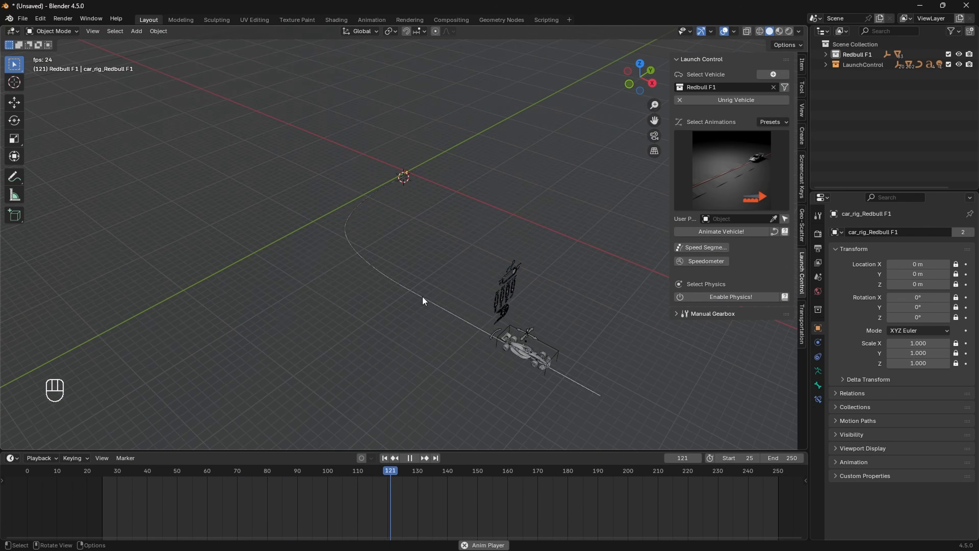
pyautogui.scroll(1, 422, 296)
# Step: Stop playback, return to frame 25 and bring the car back into view
pyautogui.press('space')
pyautogui.moveTo(231, 477); pyautogui.dragTo(104, 477)
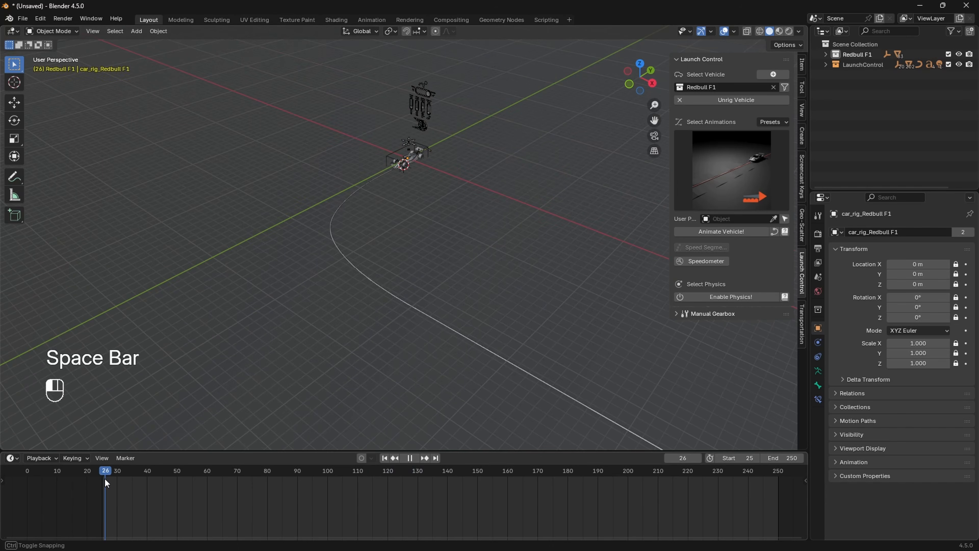
pyautogui.keyDown('shift'); pyautogui.moveTo(455, 233); pyautogui.dragTo(456, 308, button='middle'); pyautogui.keyUp('shift')
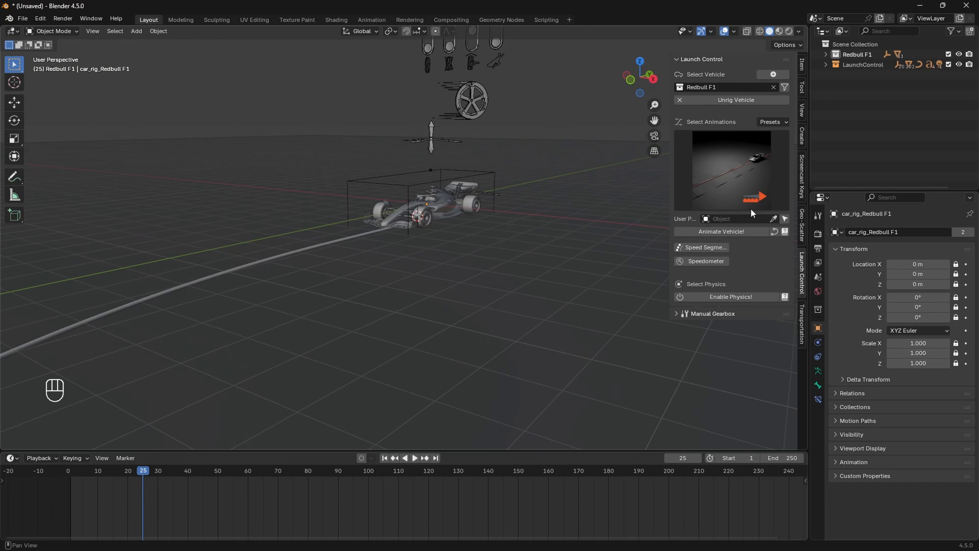
# Step: Apply the Turn 02 animation preset to the Redbull F1 rig
pyautogui.click(728, 175)
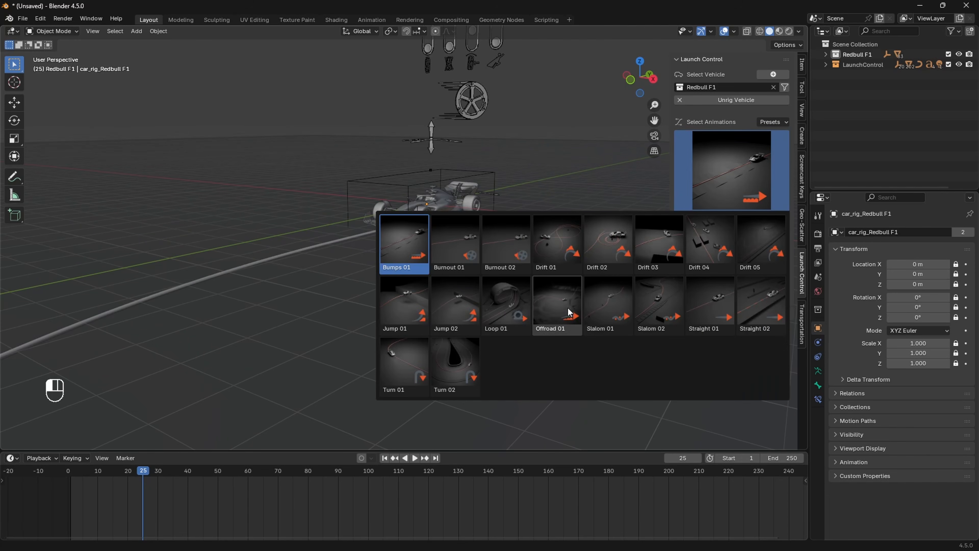
pyautogui.click(463, 379)
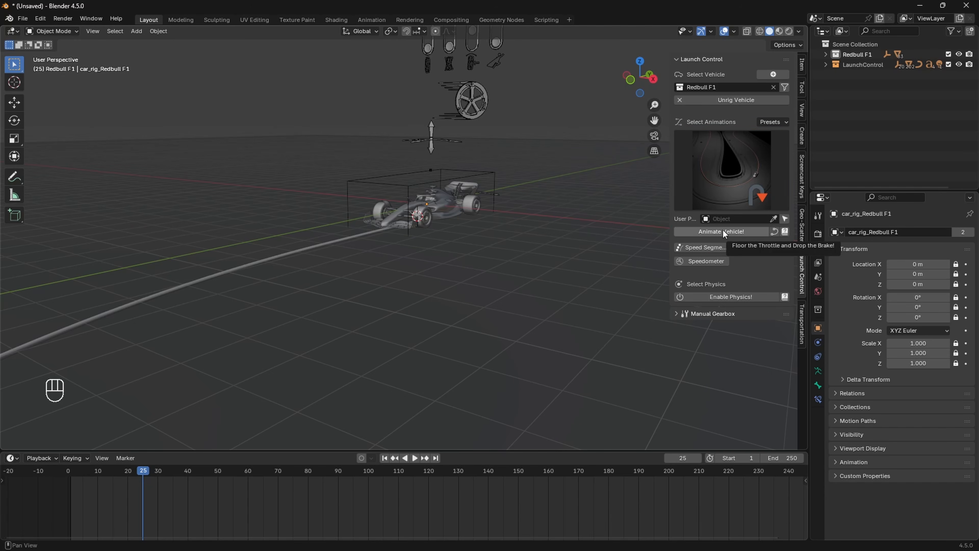
pyautogui.click(714, 232)
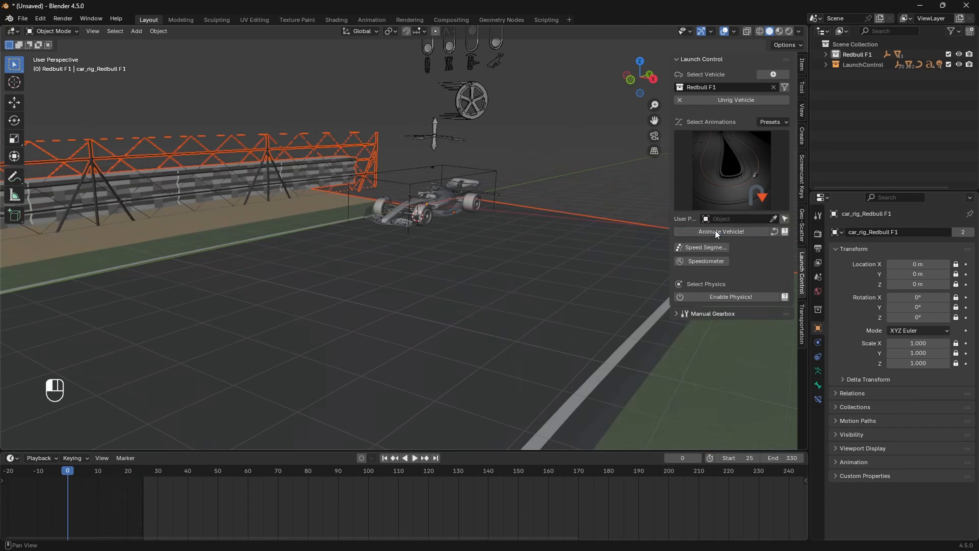
# Step: Orbit and zoom around the new curving track and its barriers
pyautogui.moveTo(440, 243); pyautogui.dragTo(474, 257, button='middle')
pyautogui.scroll(-15, 475, 262)
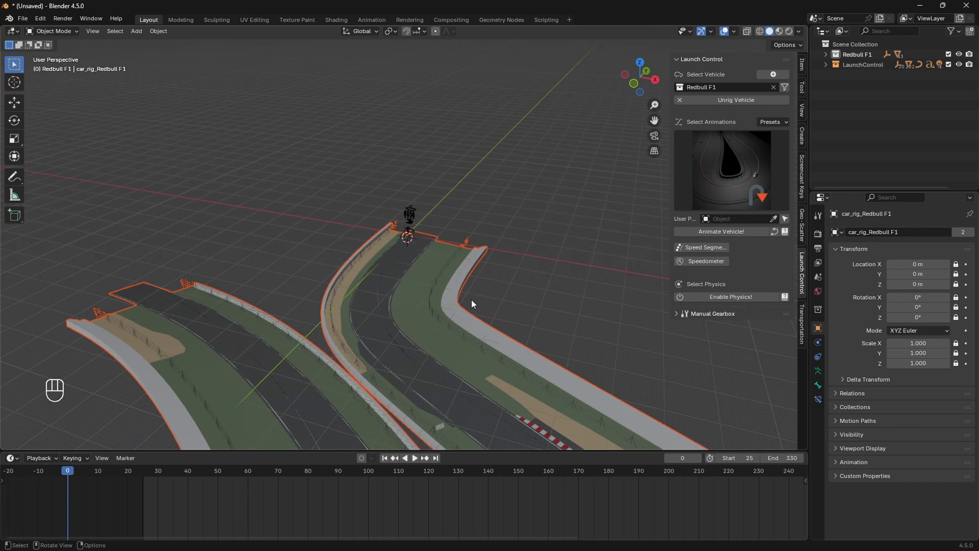
pyautogui.keyDown('shift'); pyautogui.moveTo(474, 306); pyautogui.dragTo(453, 281, button='middle'); pyautogui.keyUp('shift')
pyautogui.scroll(10, 491, 285)
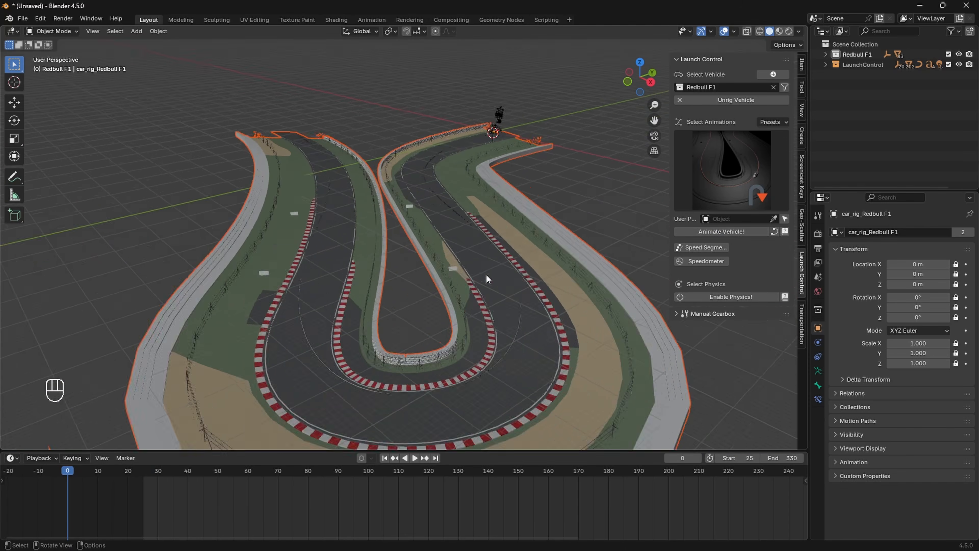
pyautogui.keyDown('shift'); pyautogui.moveTo(509, 209); pyautogui.dragTo(445, 303, button='middle'); pyautogui.keyUp('shift')
pyautogui.scroll(5, 458, 363)
pyautogui.scroll(-3, 446, 304)
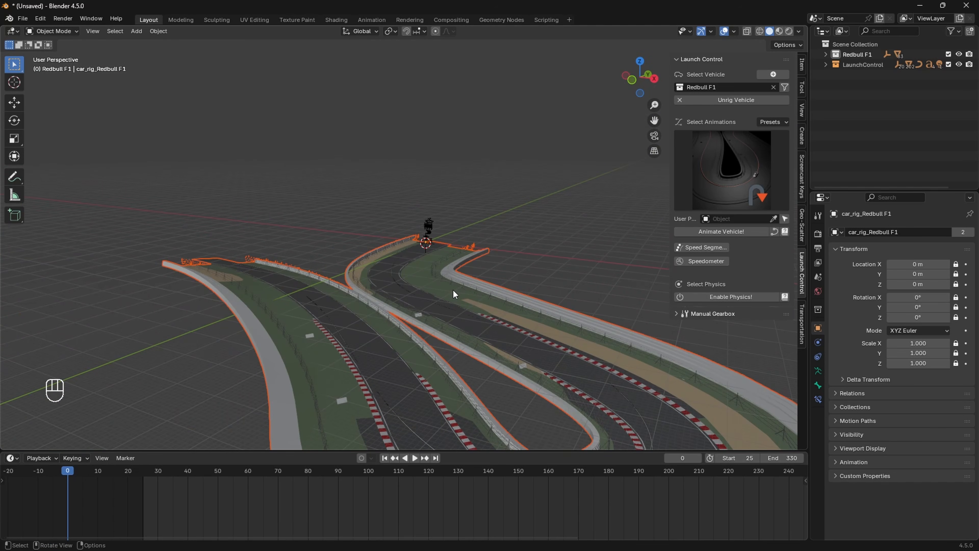
pyautogui.scroll(6, 453, 290)
pyautogui.keyDown('shift'); pyautogui.moveTo(468, 309); pyautogui.dragTo(418, 291, button='middle'); pyautogui.keyUp('shift')
pyautogui.scroll(4, 432, 294)
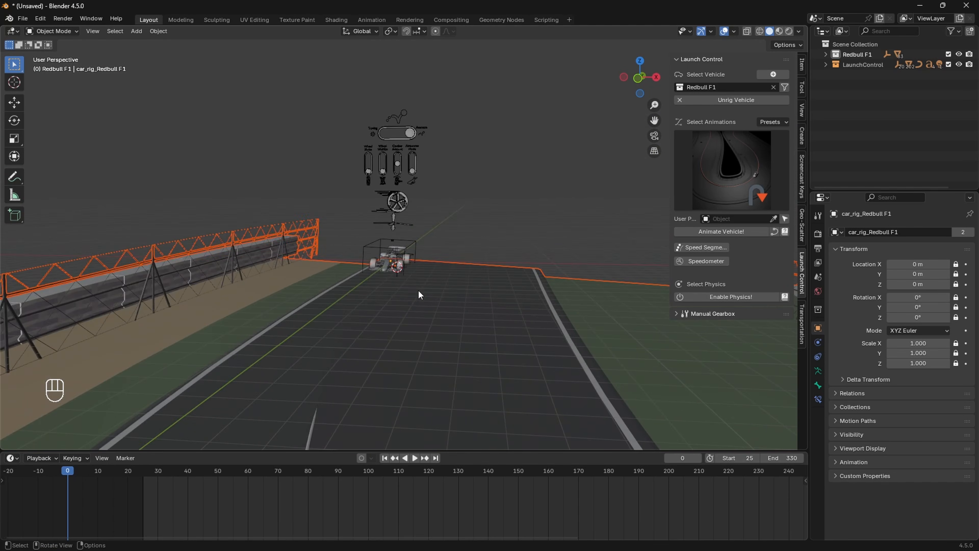
pyautogui.scroll(3, 417, 292)
# Step: Deselect all objects and look more closely around the car
pyautogui.rightClick(393, 339)
pyautogui.click(488, 230)
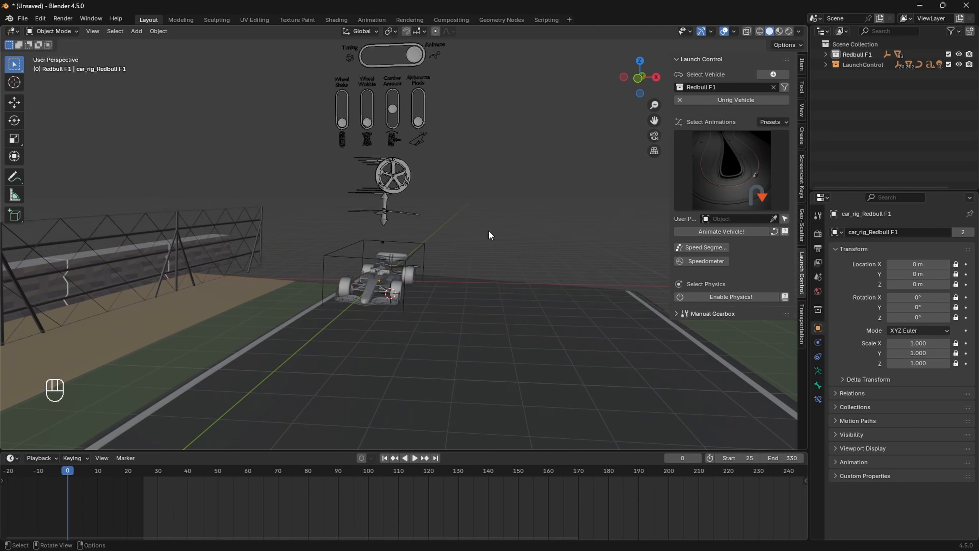
pyautogui.moveTo(488, 230); pyautogui.dragTo(462, 271, button='middle')
pyautogui.scroll(2, 484, 242)
pyautogui.scroll(4, 480, 237)
pyautogui.scroll(-3, 450, 253)
pyautogui.scroll(4, 438, 262)
pyautogui.scroll(1, 461, 271)
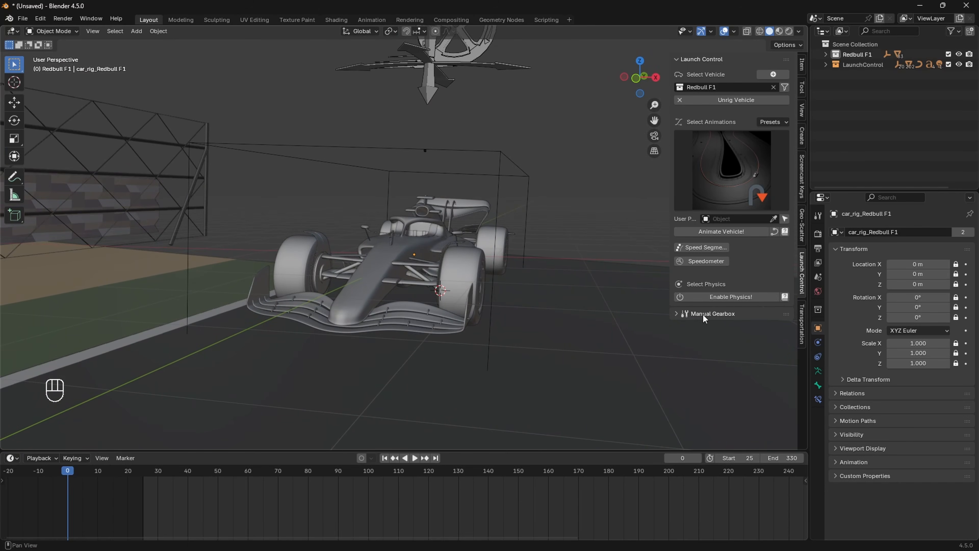
# Step: Create a Follow Camera for the Redbull F1 from the Cinematographer section
pyautogui.click(677, 313)
pyautogui.scroll(-1, 720, 330)
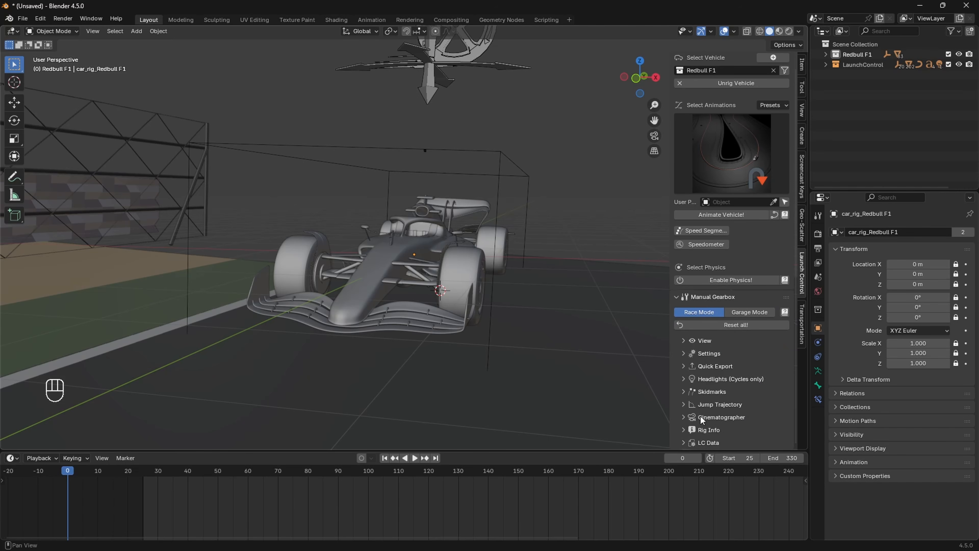
pyautogui.scroll(-2, 707, 421)
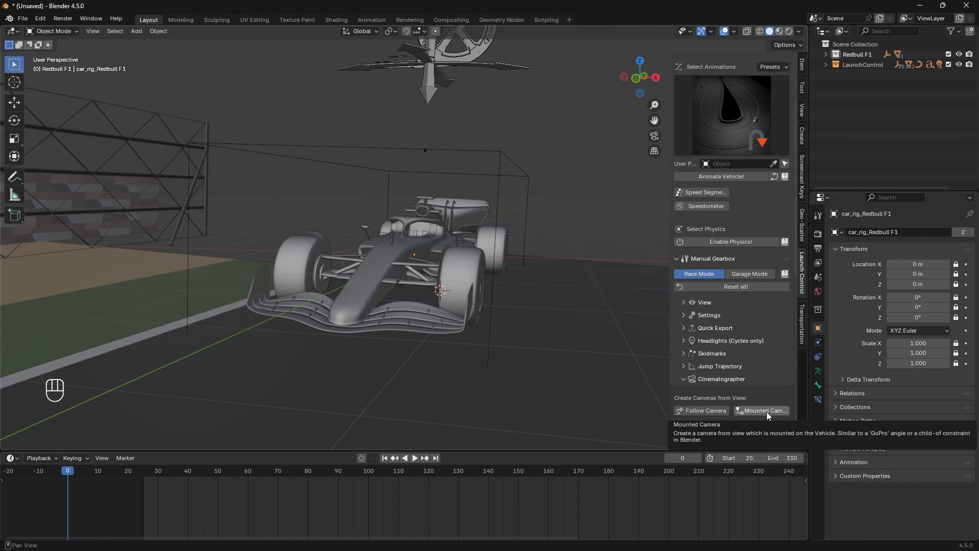
pyautogui.click(711, 411)
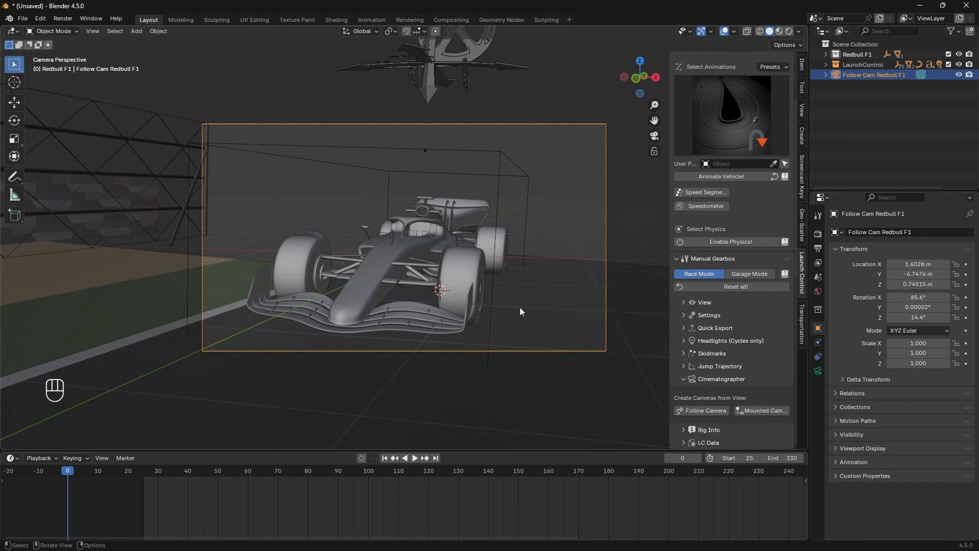
# Step: Play and stop the turn animation as seen through the follow camera
pyautogui.scroll(-2, 520, 312)
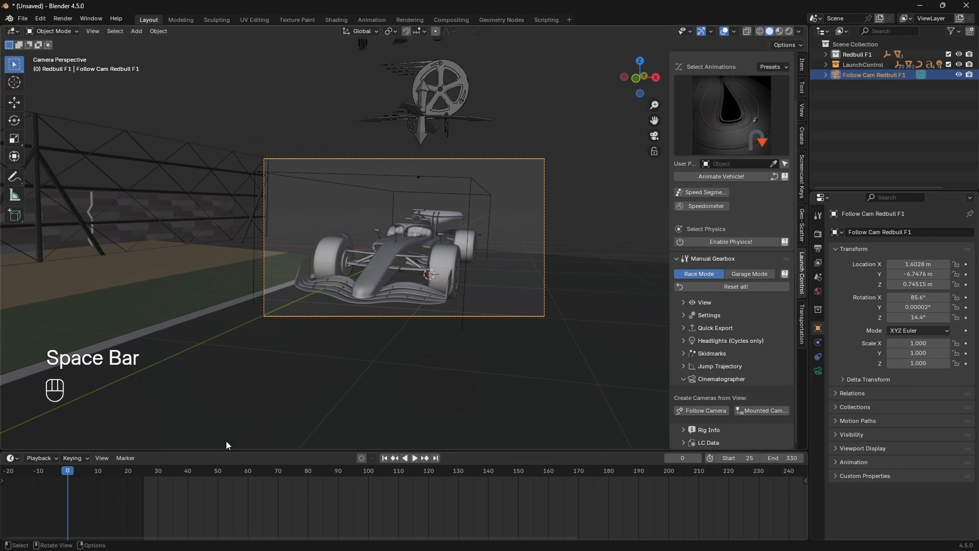
pyautogui.press('space')
pyautogui.scroll(2, 349, 335)
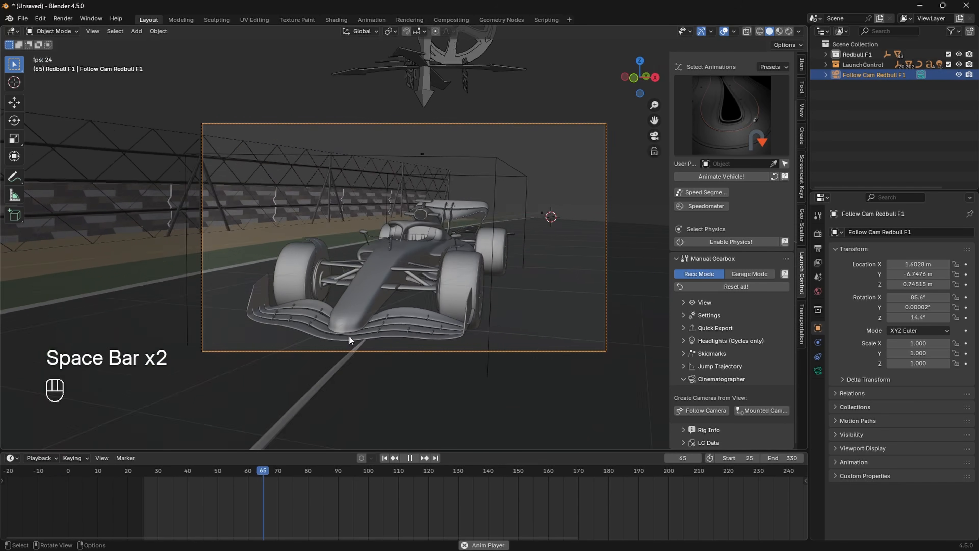
pyautogui.scroll(2, 349, 335)
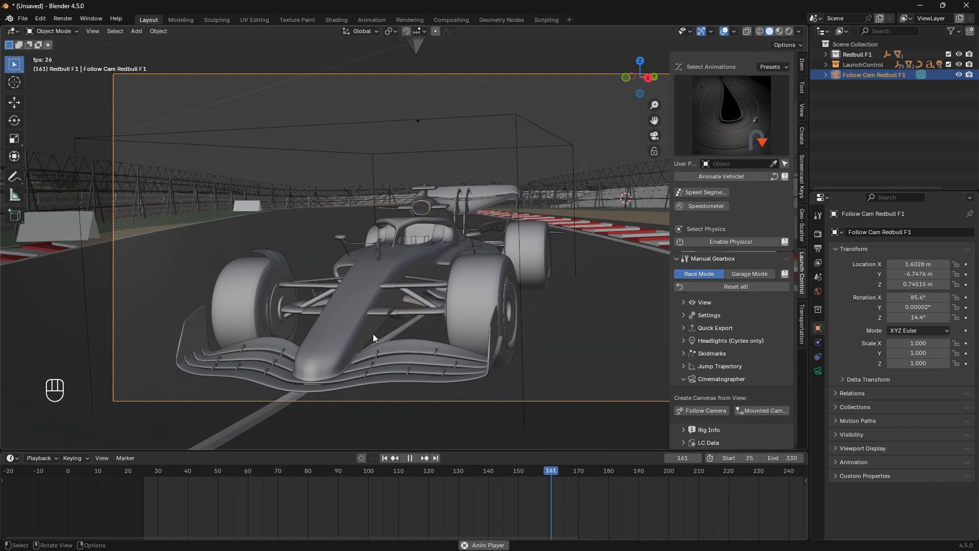
pyautogui.scroll(-2, 372, 332)
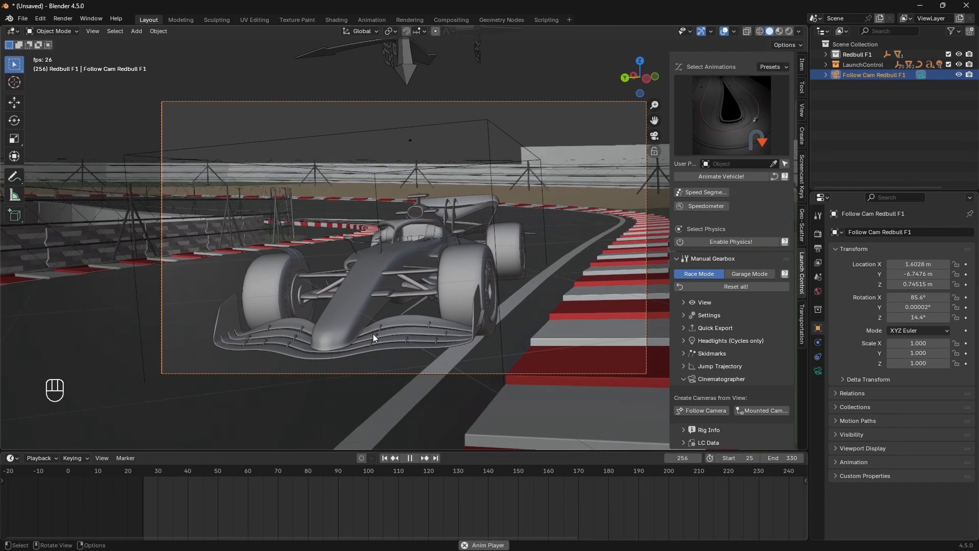
pyautogui.press('space')
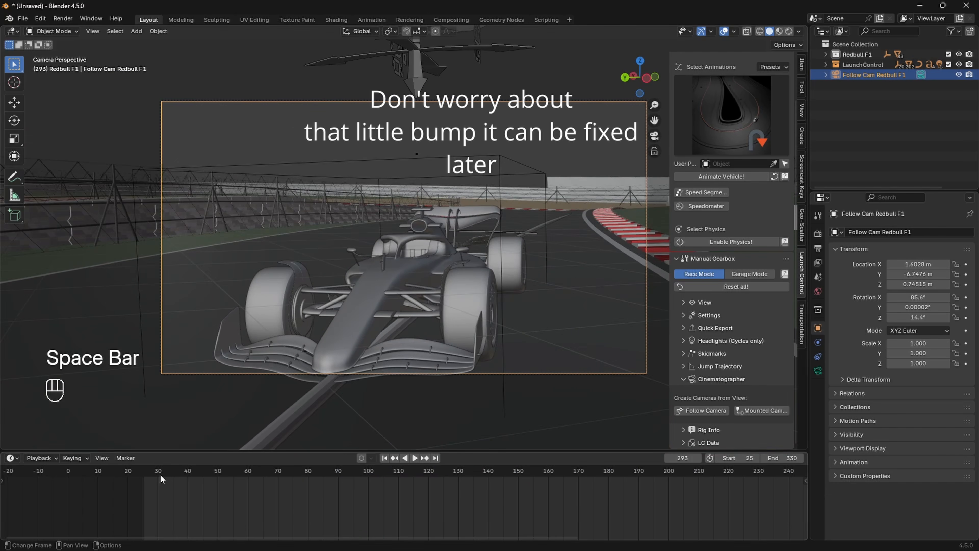
# Step: At frame 25, move the camera to X 4.1528 m, Y -7.0576 m with 30.4° Z rotation
pyautogui.click(144, 474)
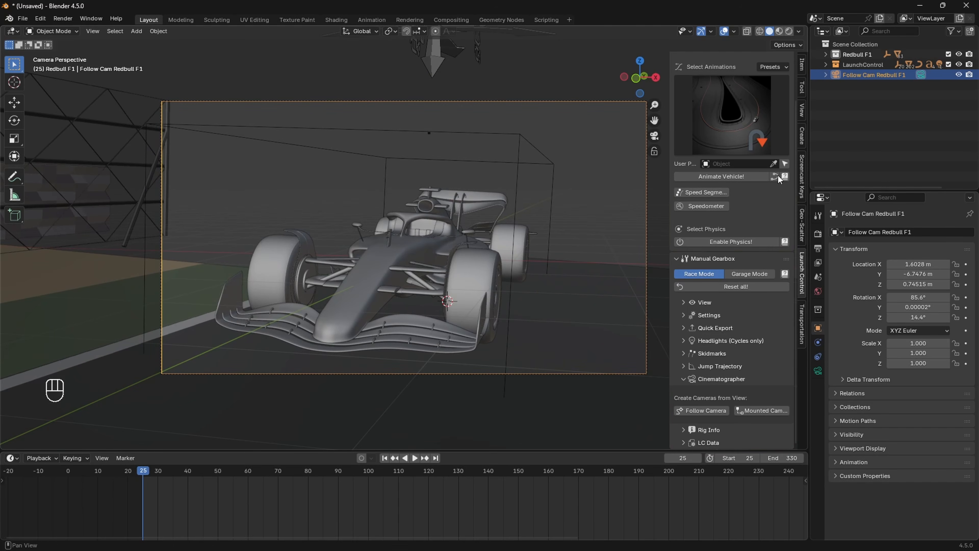
pyautogui.moveTo(920, 274); pyautogui.dragTo(972, 265)
pyautogui.moveTo(918, 317); pyautogui.dragTo(935, 317)
# Step: Preview the animation from the adjusted camera, then leave the camera view
pyautogui.press('space')
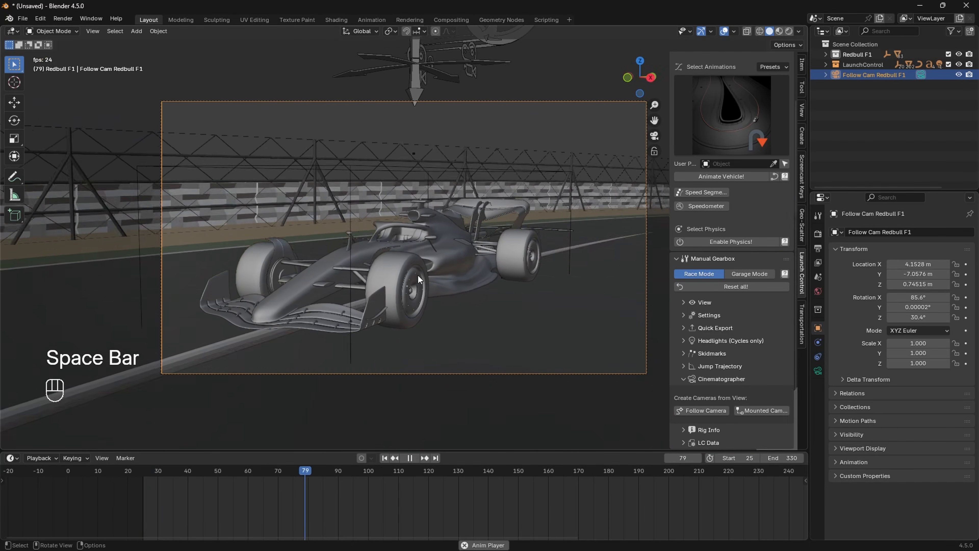
pyautogui.press('Escape')
pyautogui.moveTo(418, 276); pyautogui.dragTo(460, 249, button='middle')
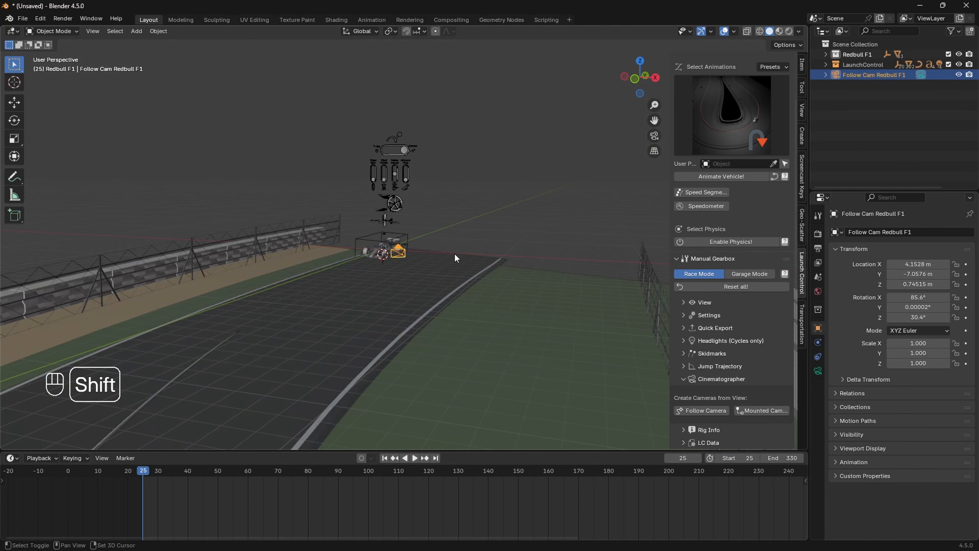
pyautogui.scroll(4, 409, 236)
# Step: Save a copy as 'F1 Animation Tutorial.blend' in the Blender projects folder
pyautogui.click(22, 19)
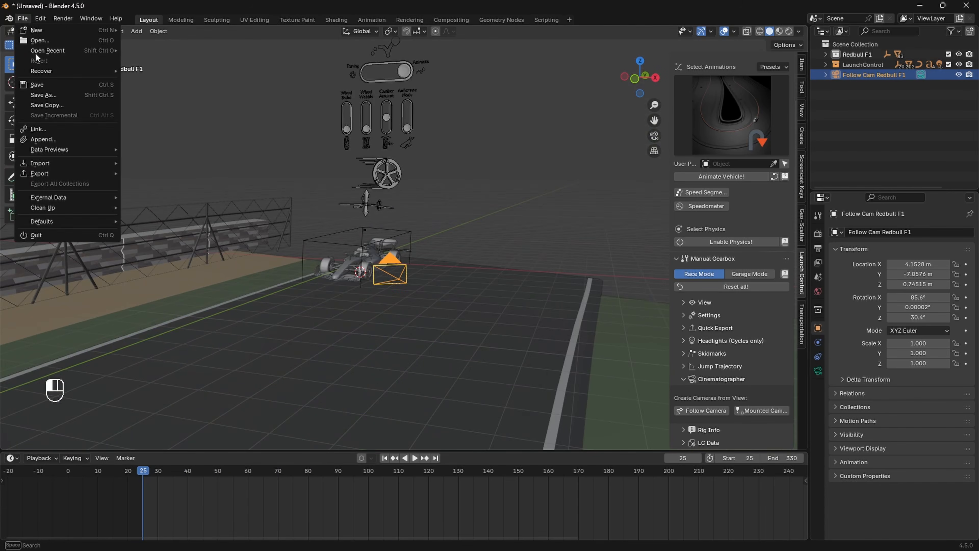
pyautogui.click(60, 96)
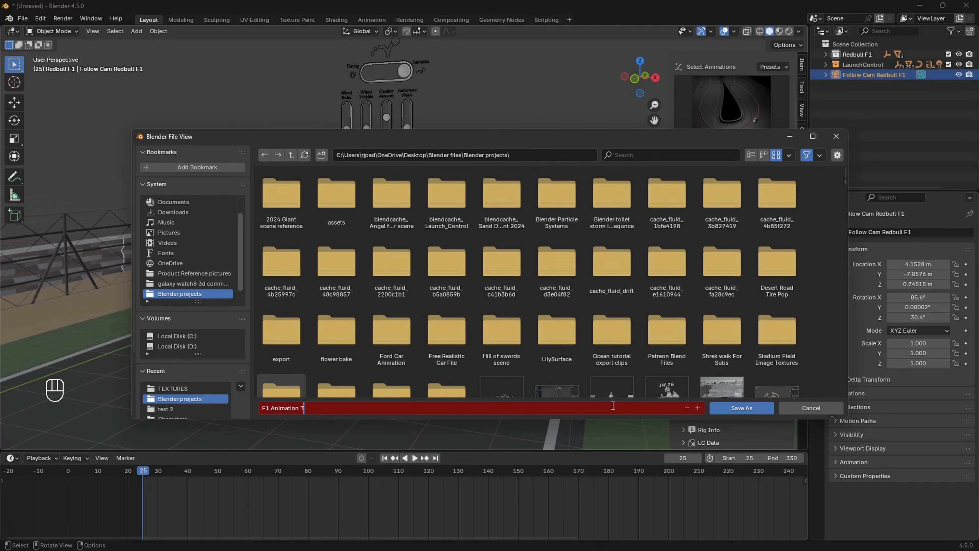
pyautogui.write('al')
pyautogui.click(761, 410)
pyautogui.click(761, 410)
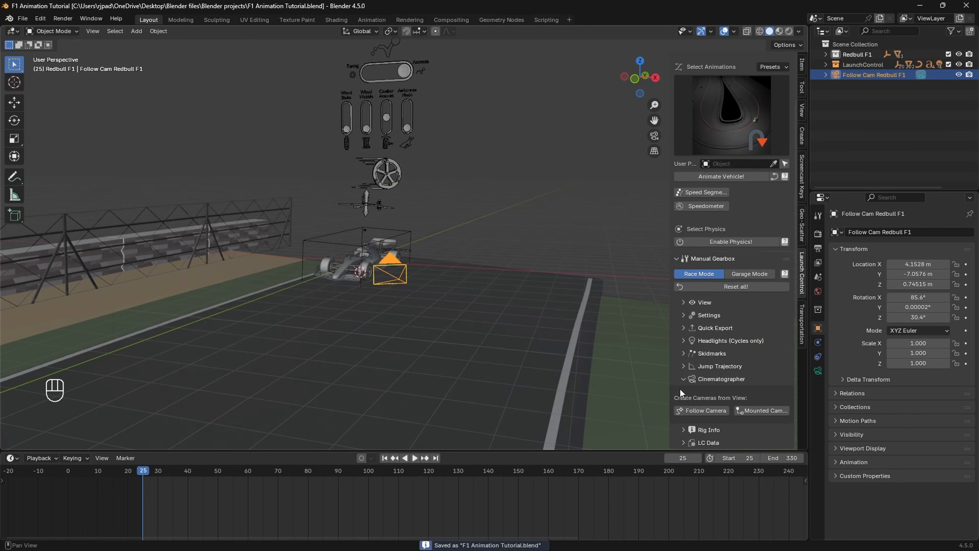
# Step: Look through the follow camera and play the animation with live physics on
pyautogui.click(479, 246)
pyautogui.press('KP_0')
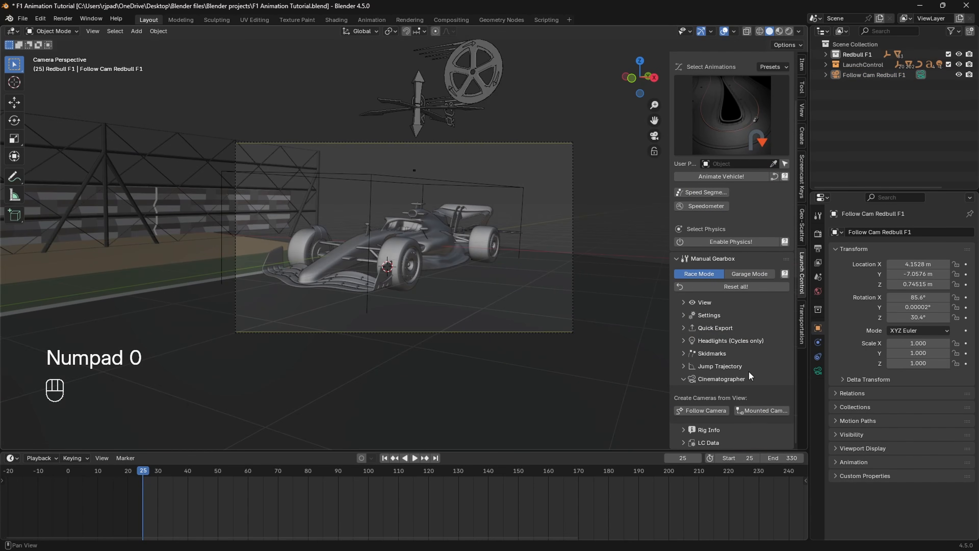
pyautogui.scroll(3, 742, 337)
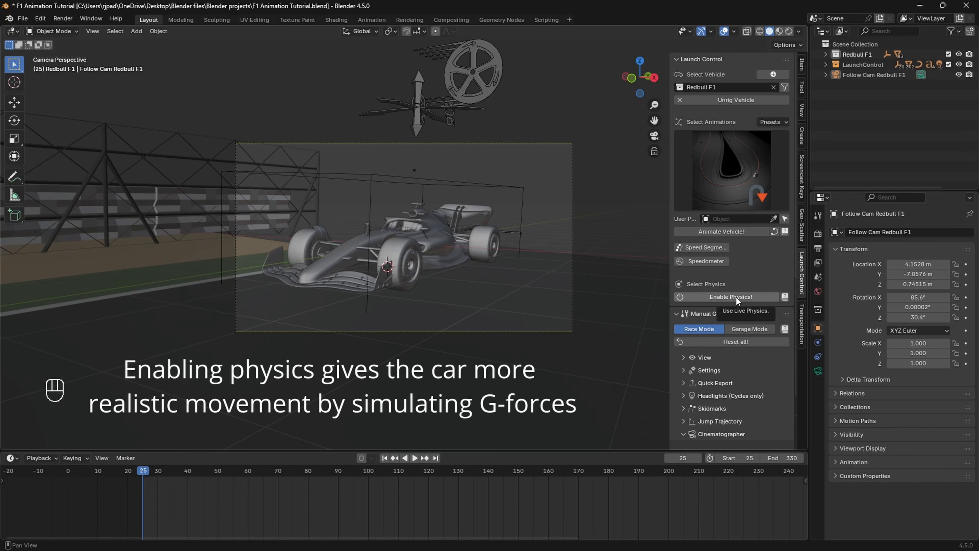
pyautogui.click(736, 297)
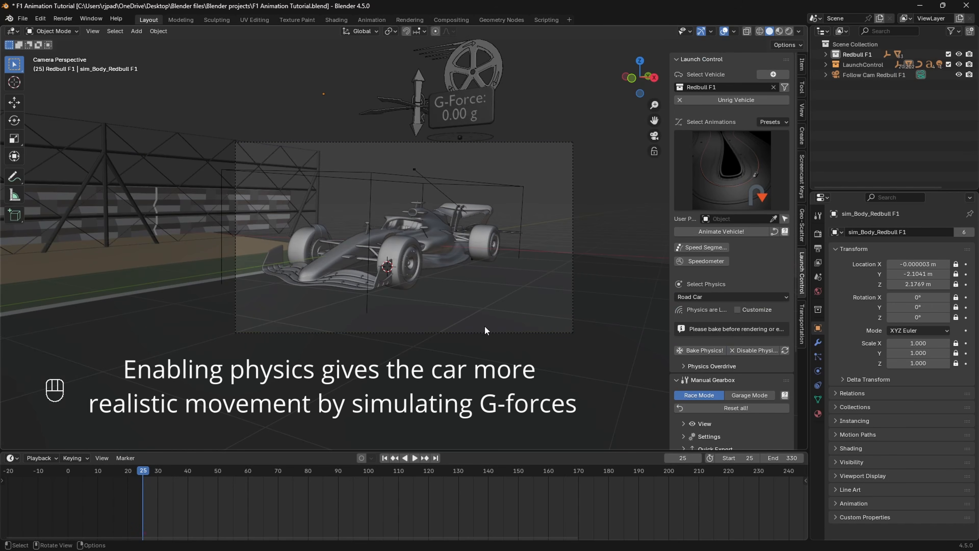
pyautogui.press('space')
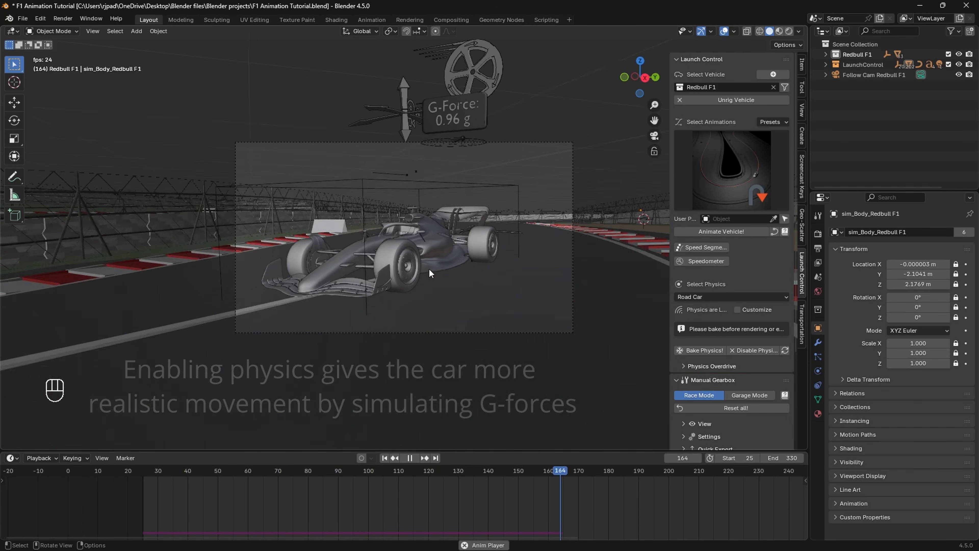
pyautogui.press('space')
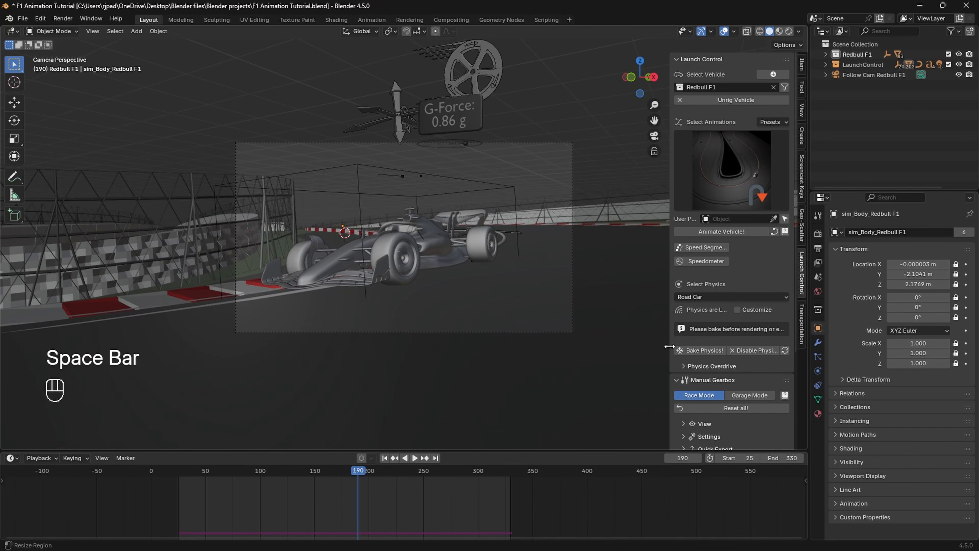
# Step: Disable the car's live physics and replay the animation with the sidebar hidden
pyautogui.moveTo(671, 347); pyautogui.dragTo(595, 347)
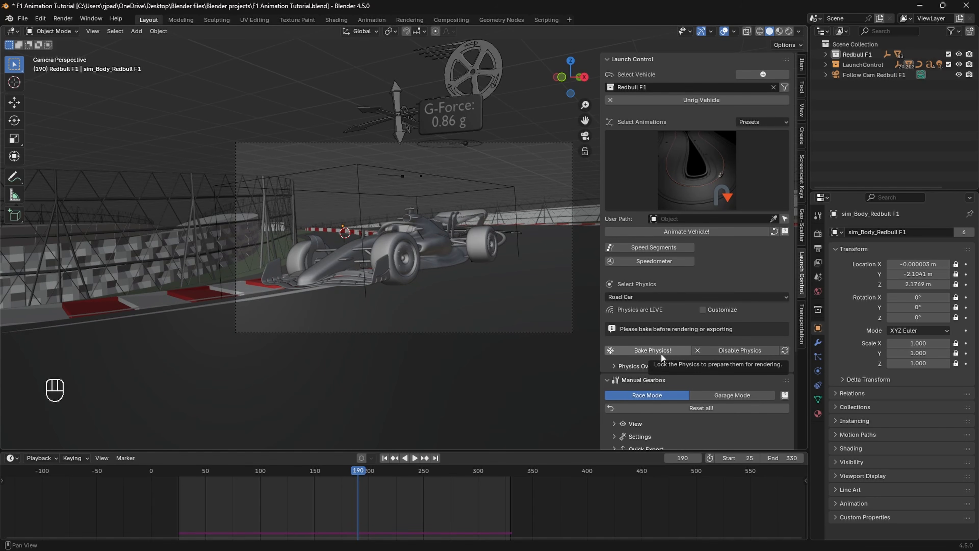
pyautogui.moveTo(357, 473); pyautogui.dragTo(179, 478)
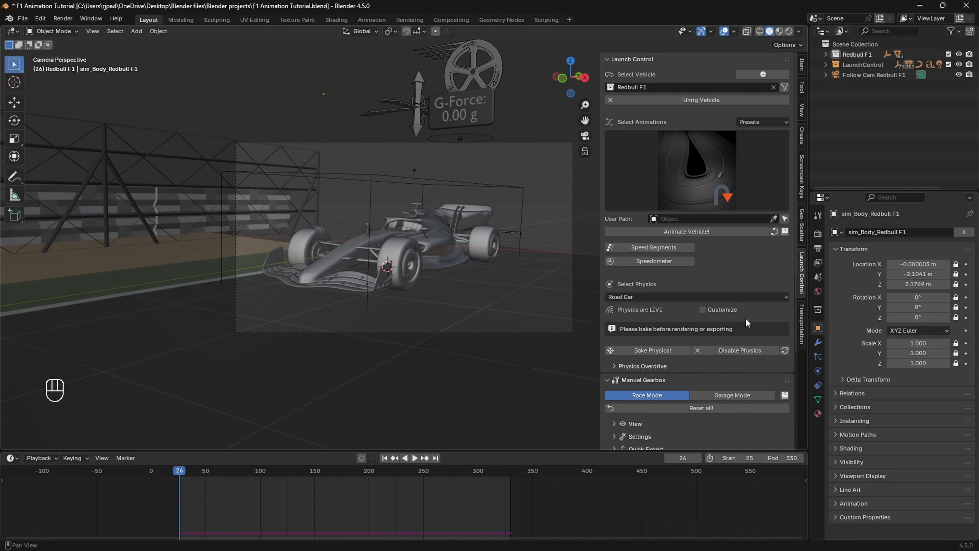
pyautogui.click(725, 350)
pyautogui.press('space')
pyautogui.press('space')
pyautogui.press('space')
pyautogui.press('space')
pyautogui.press('space')
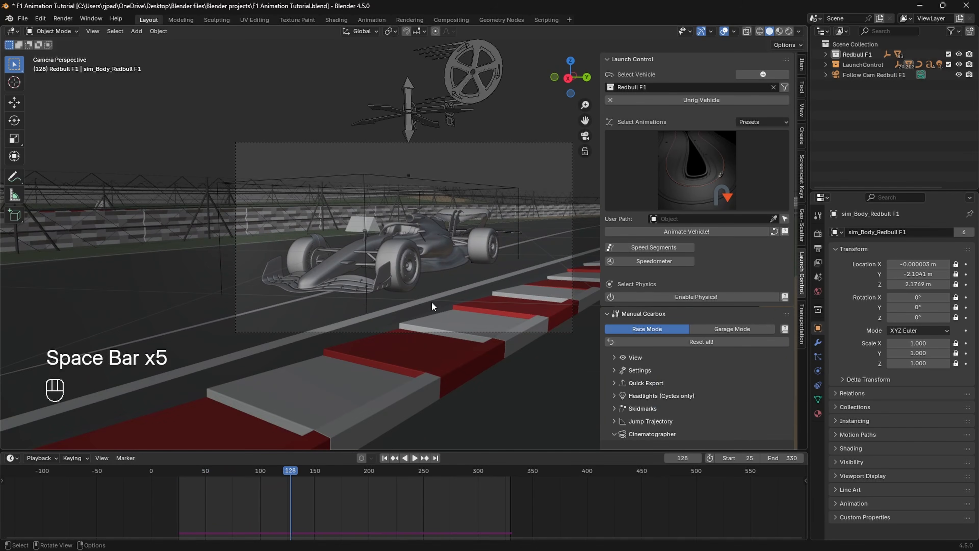
pyautogui.press('n')
pyautogui.press('space')
pyautogui.press('space')
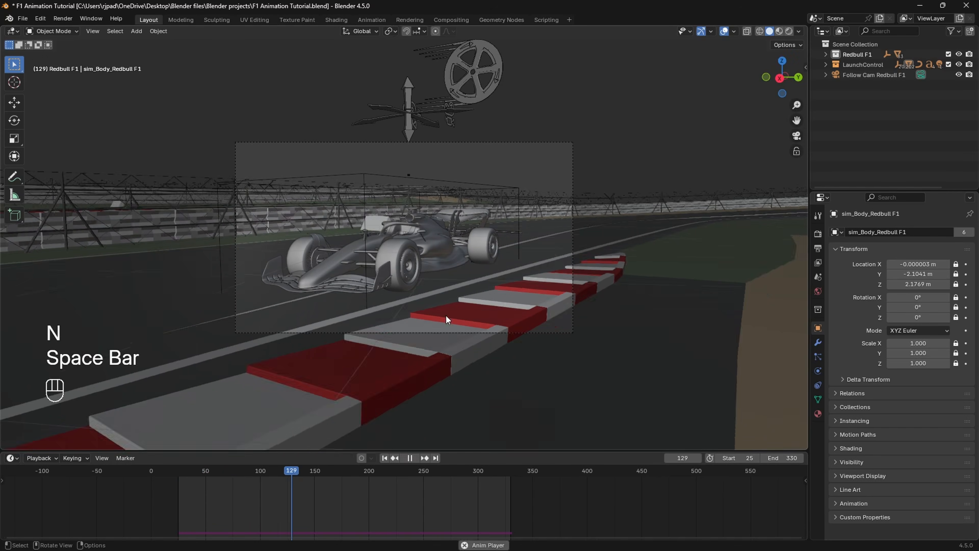
# Step: Select the driving_path_Redbull F1 curve and enter Edit Mode on it
pyautogui.moveTo(428, 314); pyautogui.dragTo(538, 281, button='middle')
pyautogui.click(574, 280)
pyautogui.scroll(-5, 574, 276)
pyautogui.scroll(-6, 541, 245)
pyautogui.moveTo(541, 244); pyautogui.dragTo(544, 267, button='middle')
pyautogui.keyDown('shift'); pyautogui.moveTo(440, 393); pyautogui.dragTo(522, 298, button='middle'); pyautogui.keyUp('shift')
pyautogui.scroll(2, 470, 332)
pyautogui.keyDown('shift'); pyautogui.moveTo(473, 355); pyautogui.dragTo(526, 301, button='middle'); pyautogui.keyUp('shift')
pyautogui.click(470, 349)
pyautogui.press('Tab')
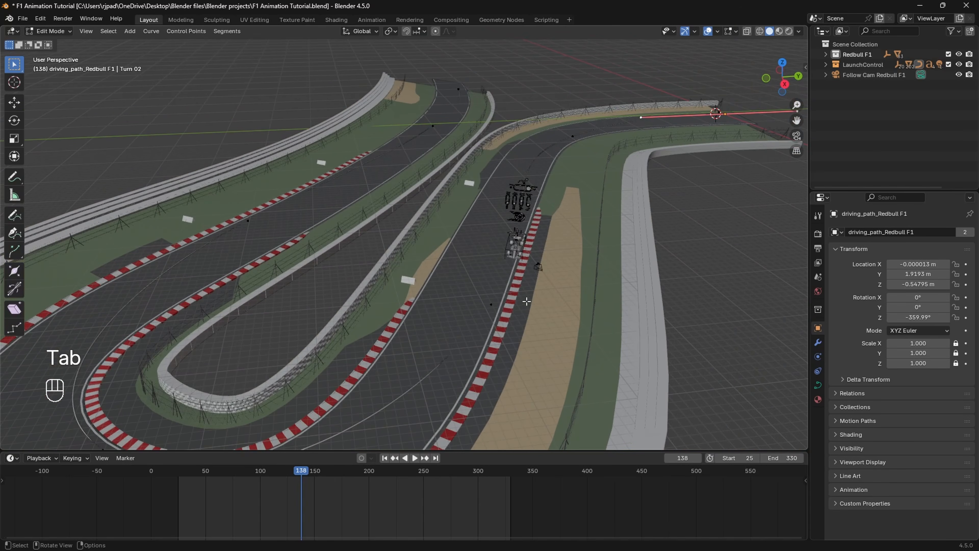
# Step: Switch to a top-down wireframe view of the track section
pyautogui.click(782, 62)
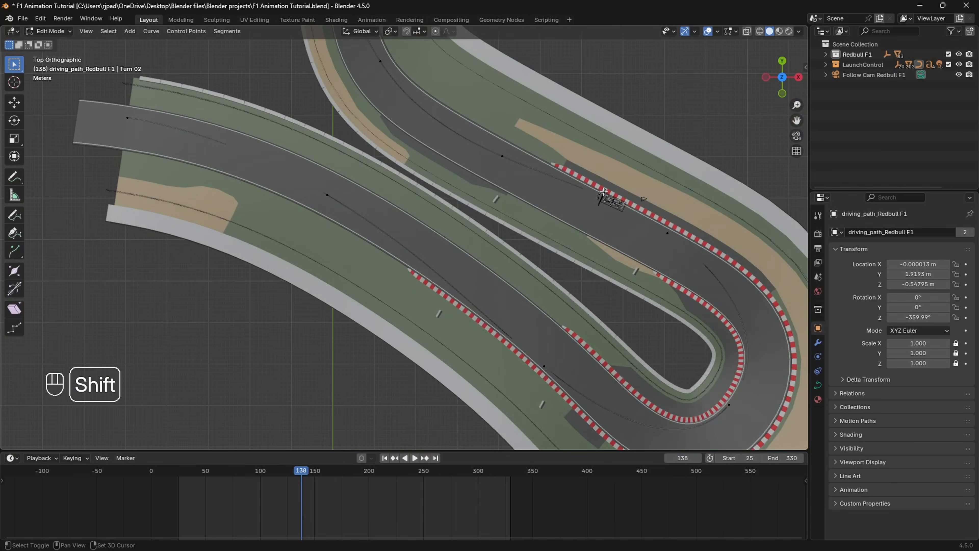
pyautogui.keyDown('shift'); pyautogui.moveTo(501, 165); pyautogui.dragTo(480, 228, button='middle'); pyautogui.keyUp('shift')
pyautogui.scroll(2, 461, 221)
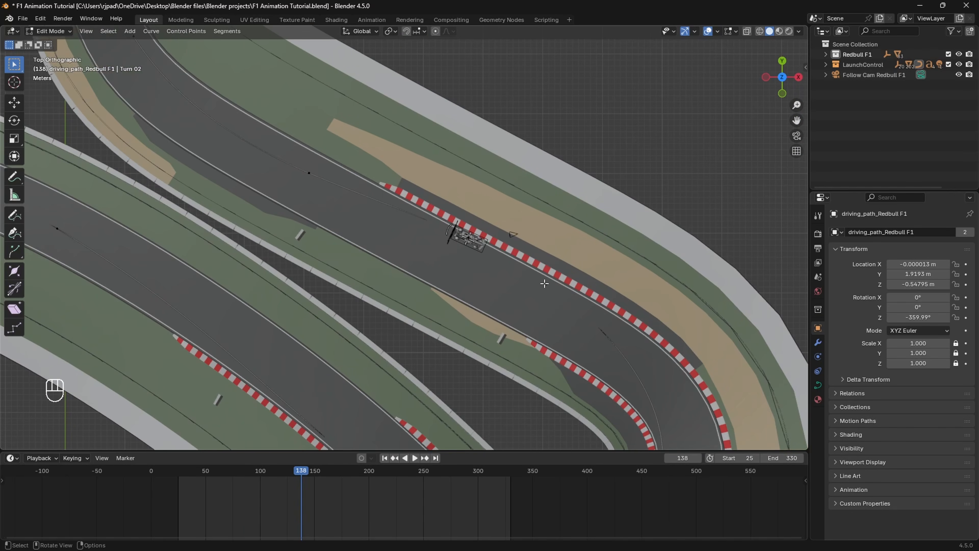
pyautogui.press('z')
pyautogui.click(387, 272)
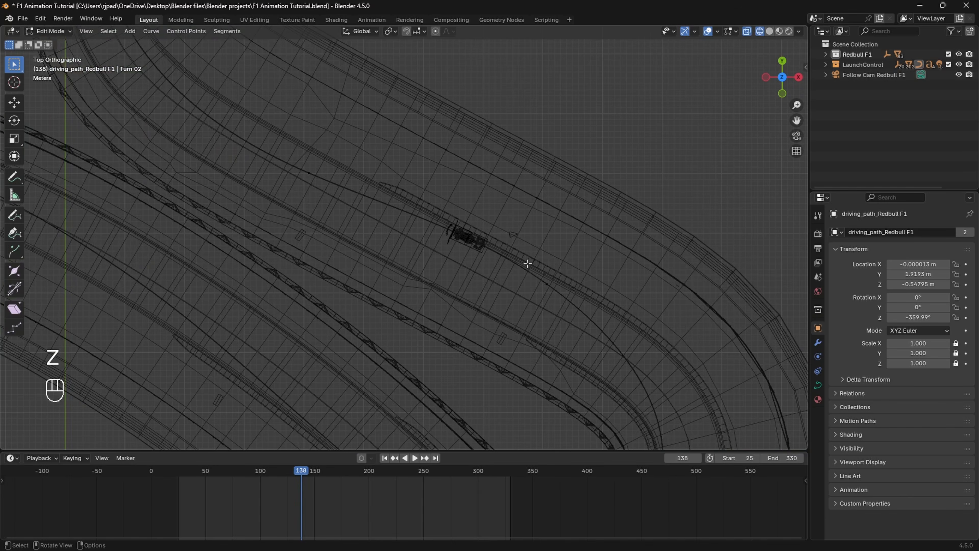
# Step: Move the path point beside the car along X and then along Y
pyautogui.moveTo(528, 263); pyautogui.dragTo(582, 325)
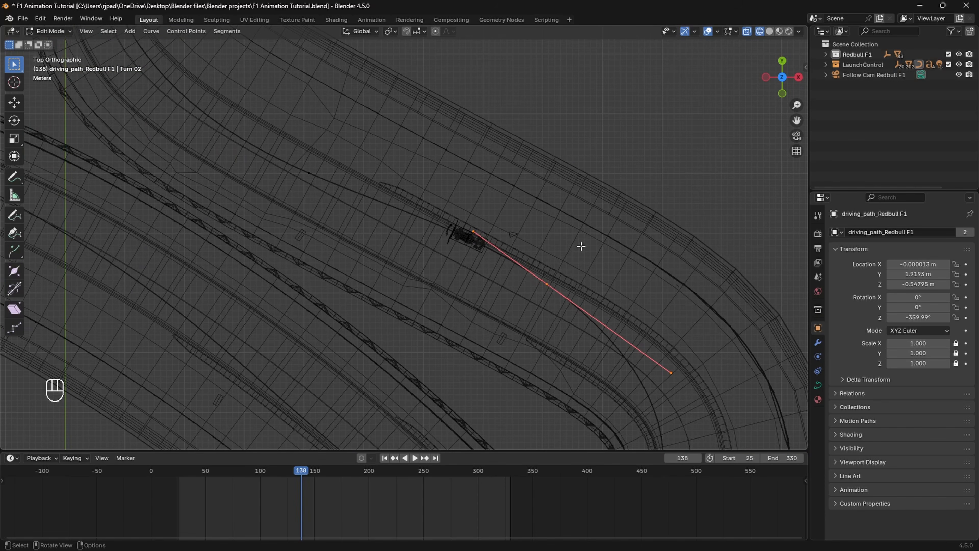
pyautogui.press('g')
pyautogui.press('x')
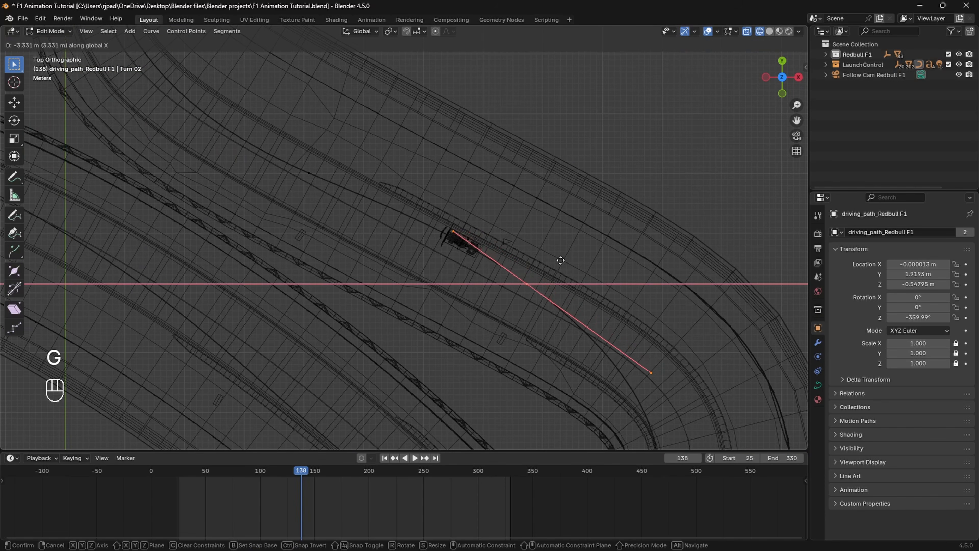
pyautogui.click(533, 271)
pyautogui.press('g')
pyautogui.press('y')
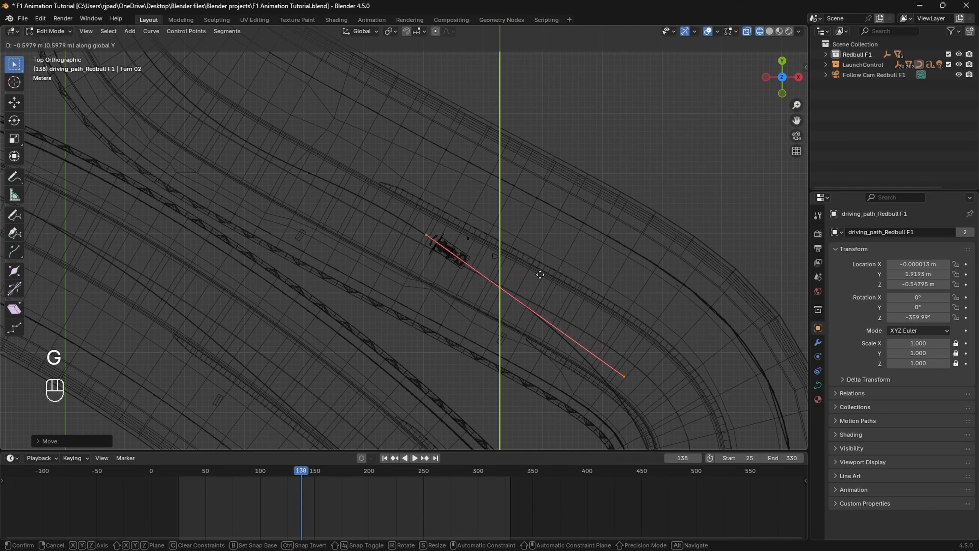
pyautogui.click(561, 271)
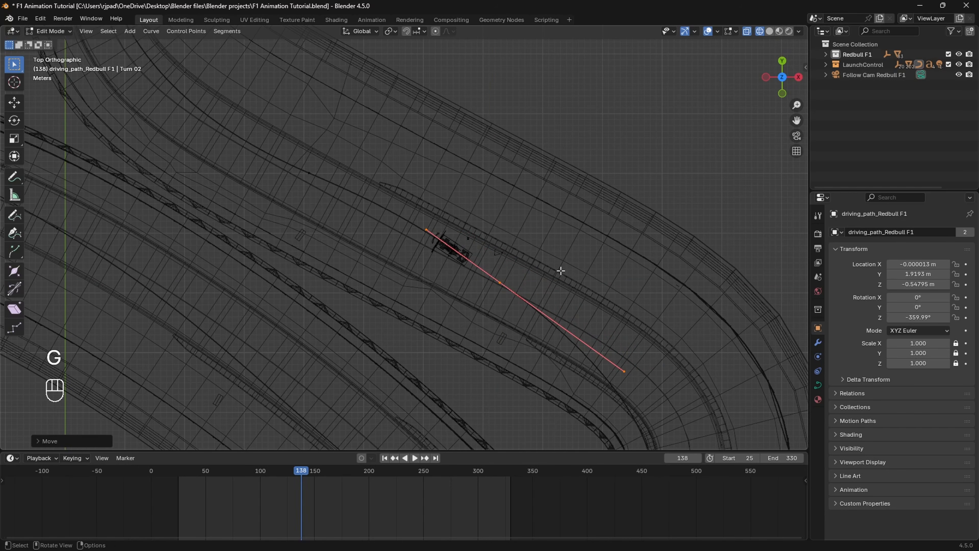
# Step: Shift the hairpin section of the driving path along X
pyautogui.keyDown('shift'); pyautogui.moveTo(531, 286); pyautogui.dragTo(486, 262, button='middle'); pyautogui.keyUp('shift')
pyautogui.keyDown('shift'); pyautogui.moveTo(622, 317); pyautogui.dragTo(480, 169, button='middle'); pyautogui.keyUp('shift')
pyautogui.keyDown('shift'); pyautogui.moveTo(596, 284); pyautogui.dragTo(578, 280, button='middle'); pyautogui.keyUp('shift')
pyautogui.click(554, 302)
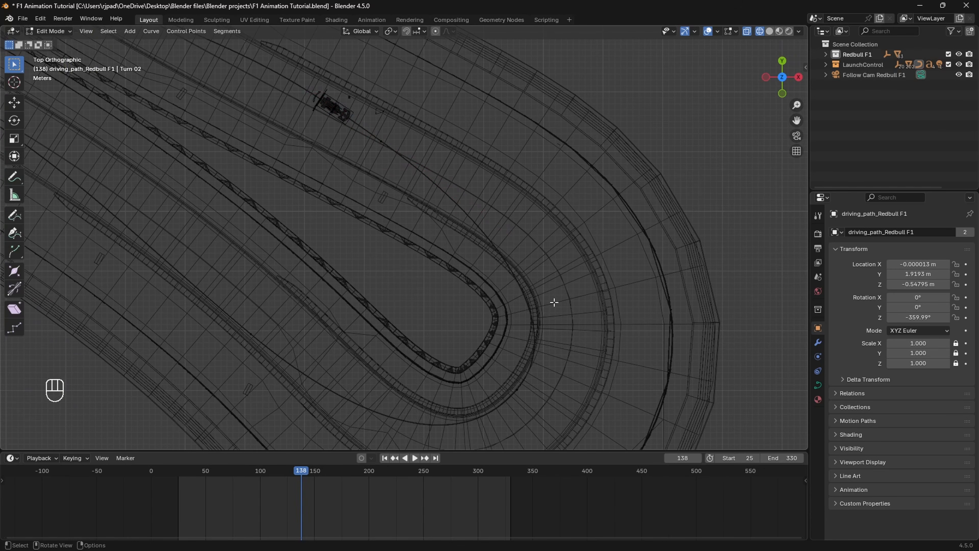
pyautogui.click(567, 331)
pyautogui.keyDown('shift'); pyautogui.moveTo(568, 393); pyautogui.dragTo(565, 381, button='middle'); pyautogui.keyUp('shift')
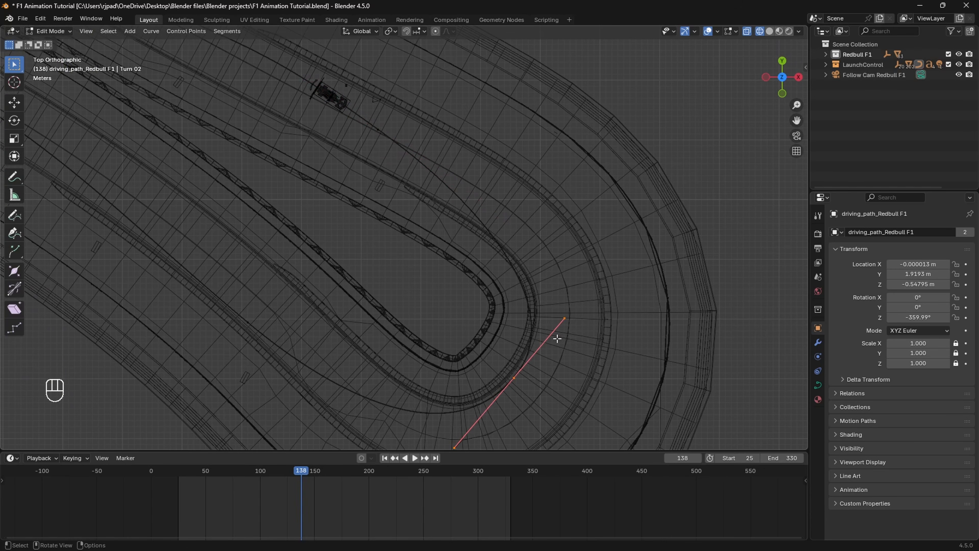
pyautogui.press('g')
pyautogui.press('x')
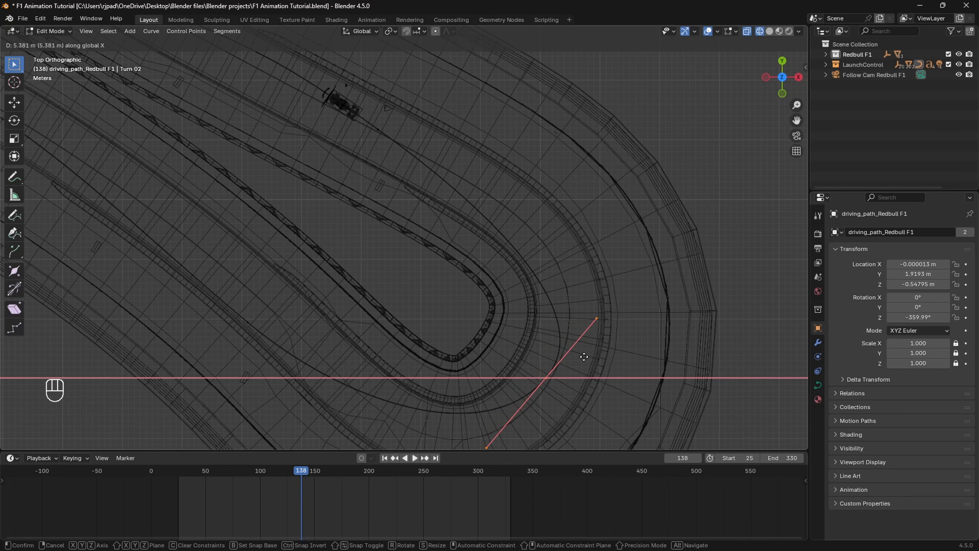
pyautogui.click(585, 356)
# Step: Check the path in playback, then move the selected points further along X
pyautogui.press('space')
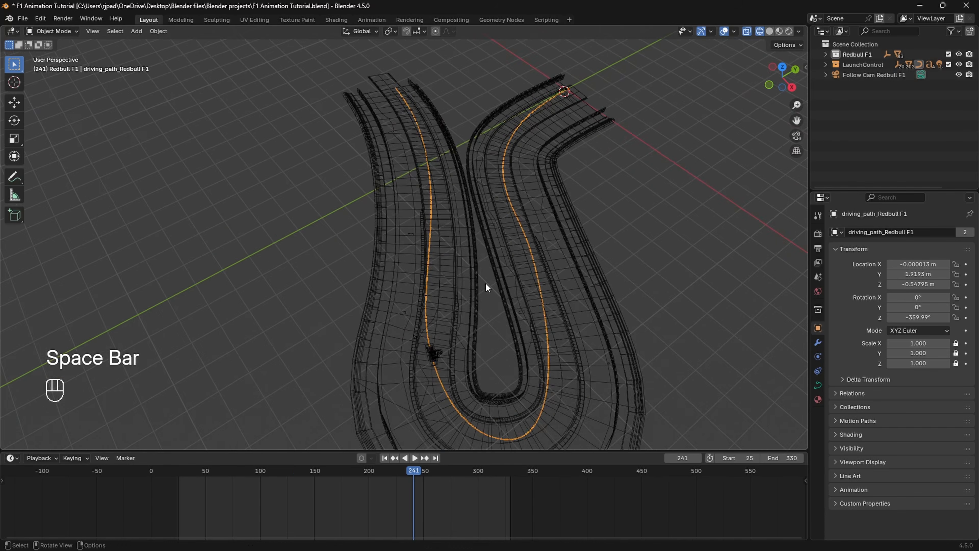
pyautogui.scroll(1, 485, 289)
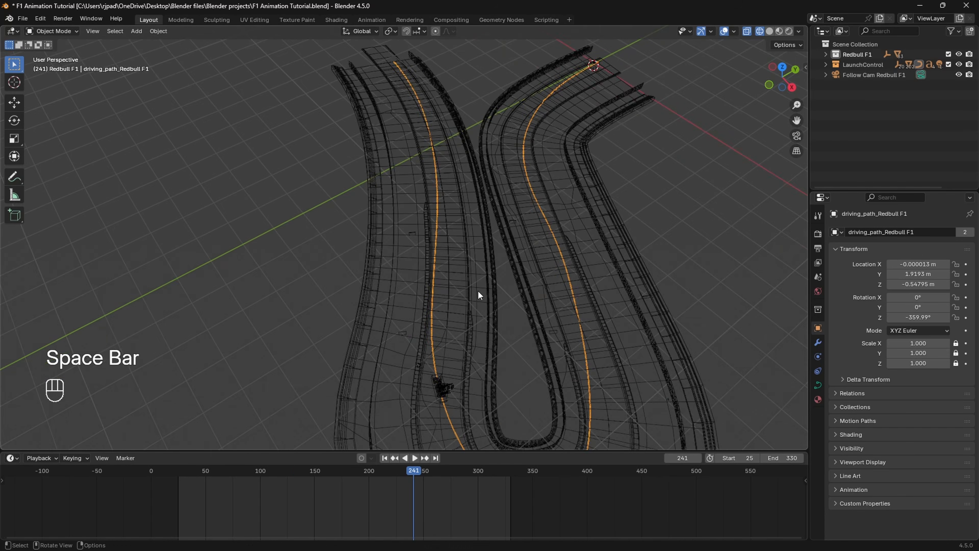
pyautogui.press('Tab')
pyautogui.press('Tab')
pyautogui.press('Tab')
pyautogui.scroll(4, 477, 321)
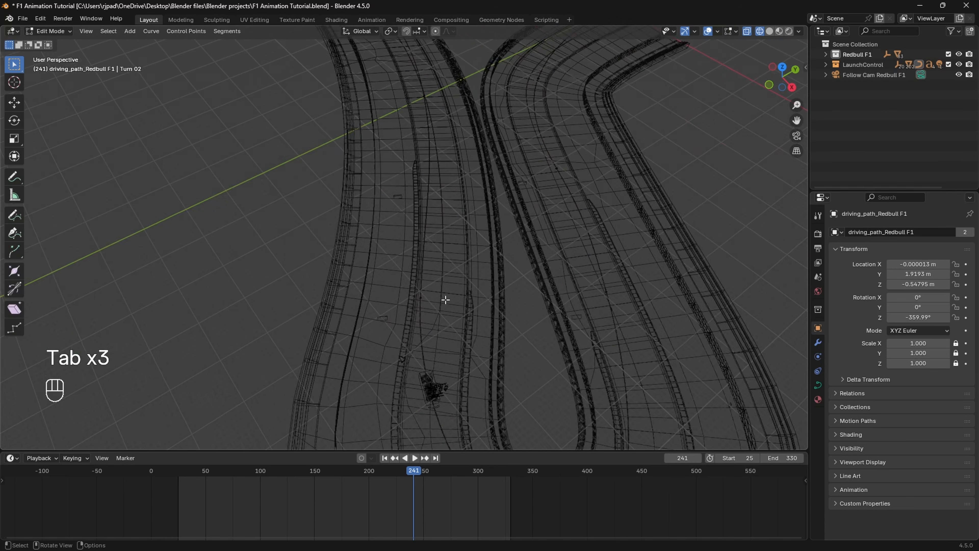
pyautogui.scroll(-2, 481, 338)
pyautogui.press('g')
pyautogui.press('x')
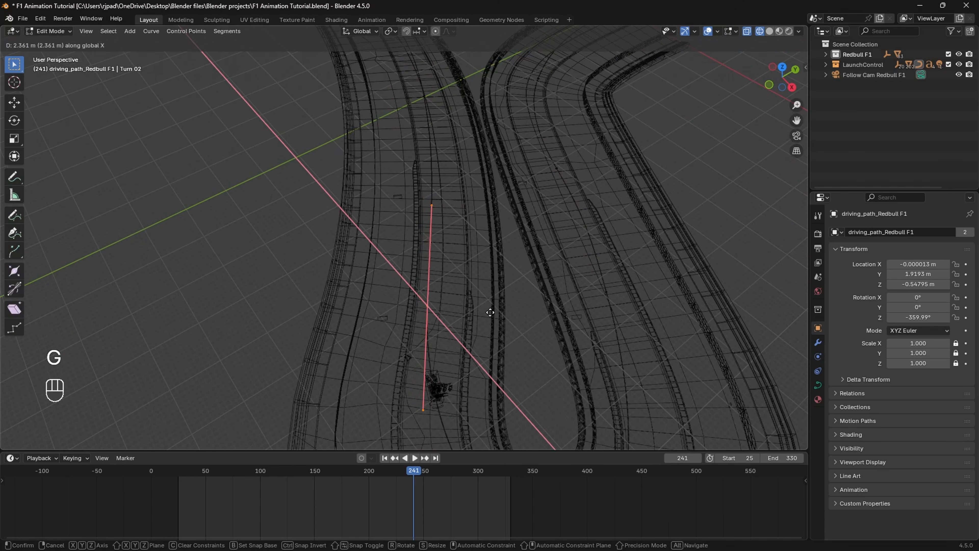
pyautogui.click(496, 314)
# Step: Play the animation to test the revised route along the track
pyautogui.press('space')
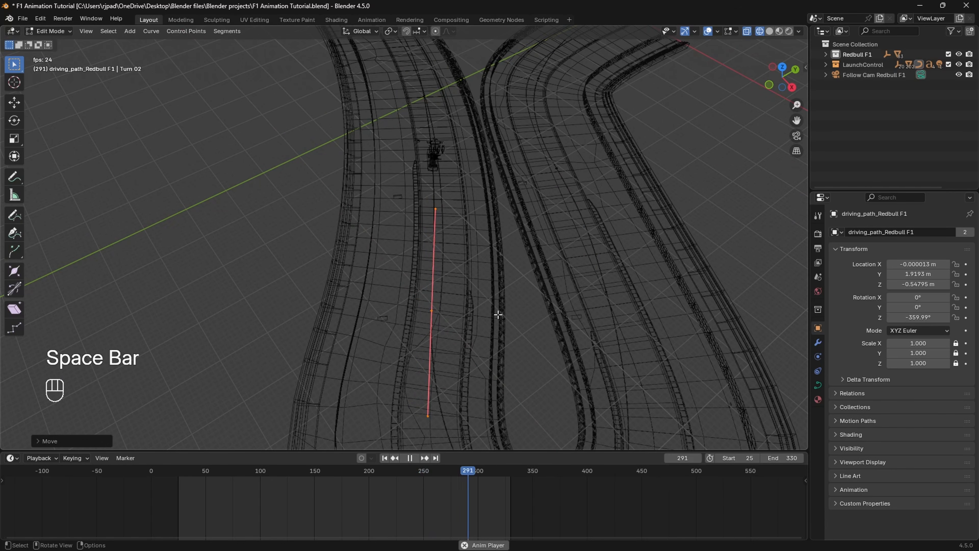
pyautogui.keyDown('shift'); pyautogui.moveTo(499, 317); pyautogui.dragTo(507, 350, button='middle'); pyautogui.keyUp('shift')
pyautogui.press('space')
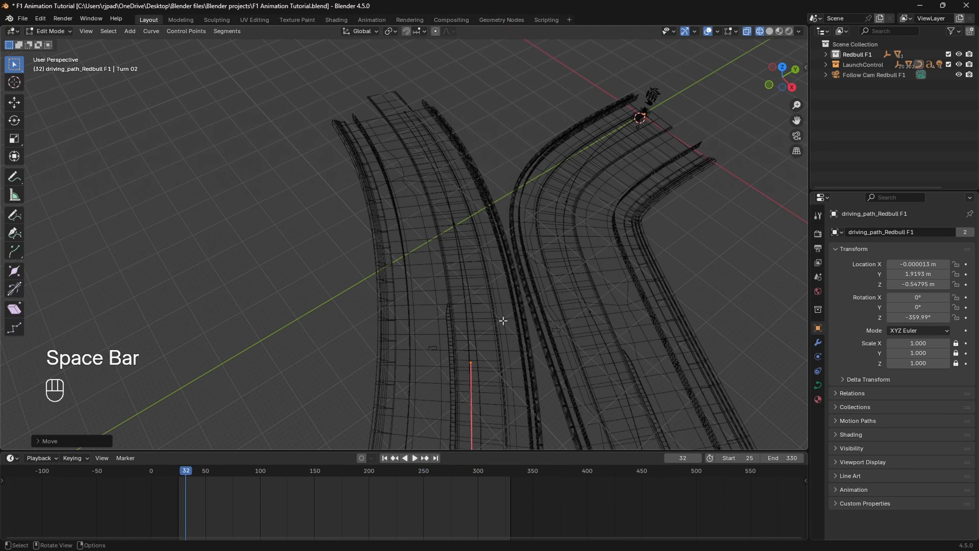
pyautogui.keyDown('shift'); pyautogui.moveTo(553, 379); pyautogui.dragTo(459, 231, button='middle'); pyautogui.keyUp('shift')
# Step: Leave Edit Mode, return to solid shading and frame the whole track
pyautogui.press('Tab')
pyautogui.press('z')
pyautogui.click(584, 297)
pyautogui.scroll(-3, 584, 297)
pyautogui.keyDown('shift'); pyautogui.moveTo(584, 298); pyautogui.dragTo(499, 259, button='middle'); pyautogui.keyUp('shift')
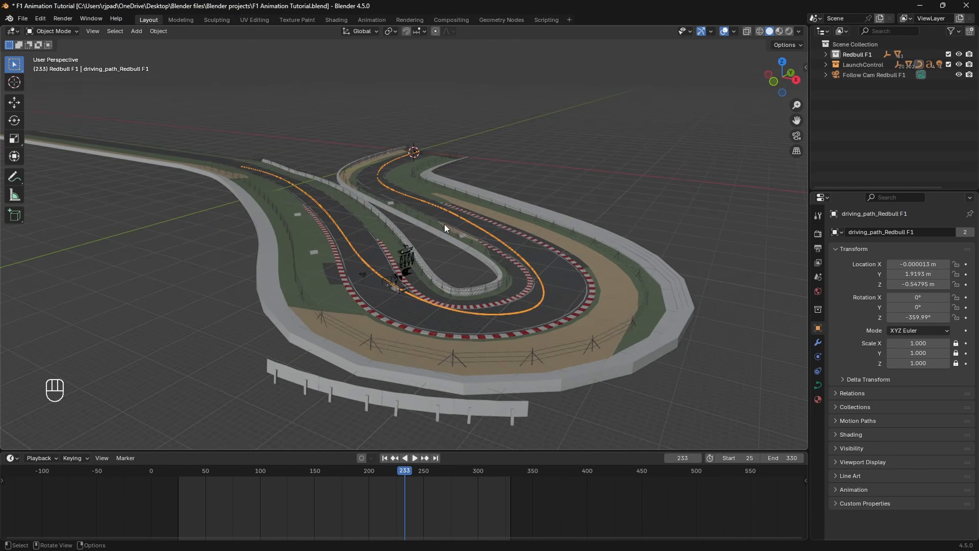
pyautogui.moveTo(445, 224); pyautogui.dragTo(485, 226, button='middle')
pyautogui.moveTo(582, 193)
pyautogui.keyDown('shift'); pyautogui.mouseDown(button='middle')
pyautogui.moveTo(542, 218)
pyautogui.moveTo(534, 207)
pyautogui.moveTo(564, 201)
pyautogui.moveTo(562, 173)
pyautogui.moveTo(569, 180)
pyautogui.mouseUp(button='middle'); pyautogui.keyUp('shift')
# Step: Show the Launch Control sidebar and start adding a new vehicle
pyautogui.press('n')
pyautogui.scroll(-3, 730, 203)
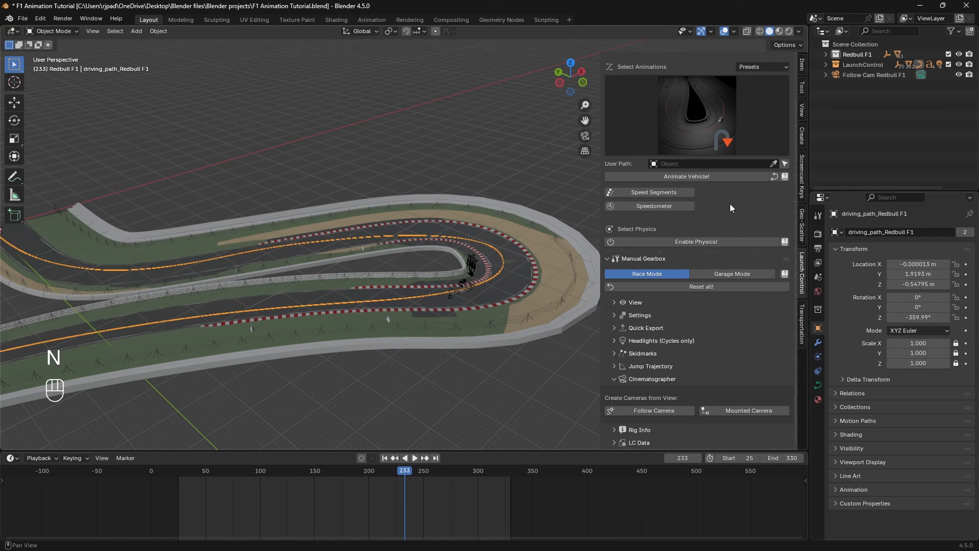
pyautogui.scroll(3, 694, 154)
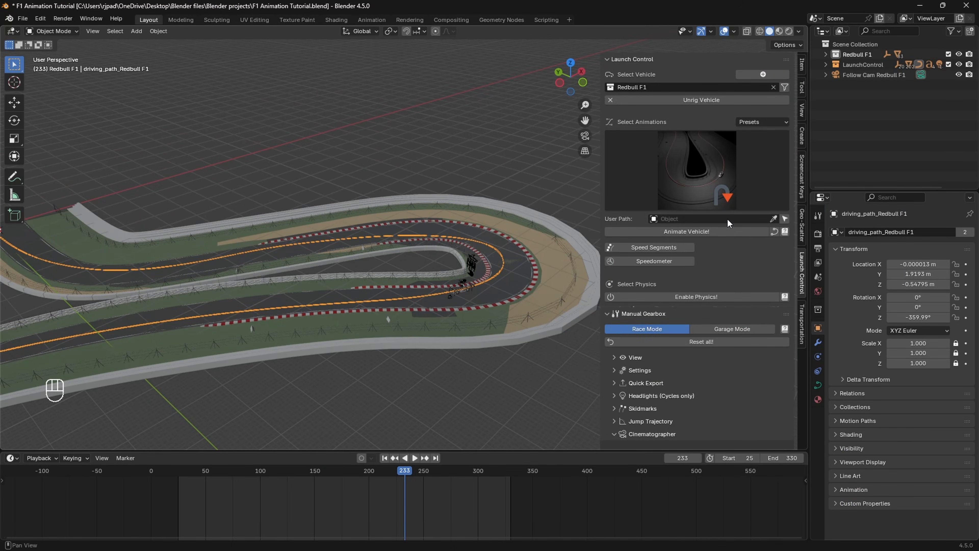
pyautogui.click(764, 74)
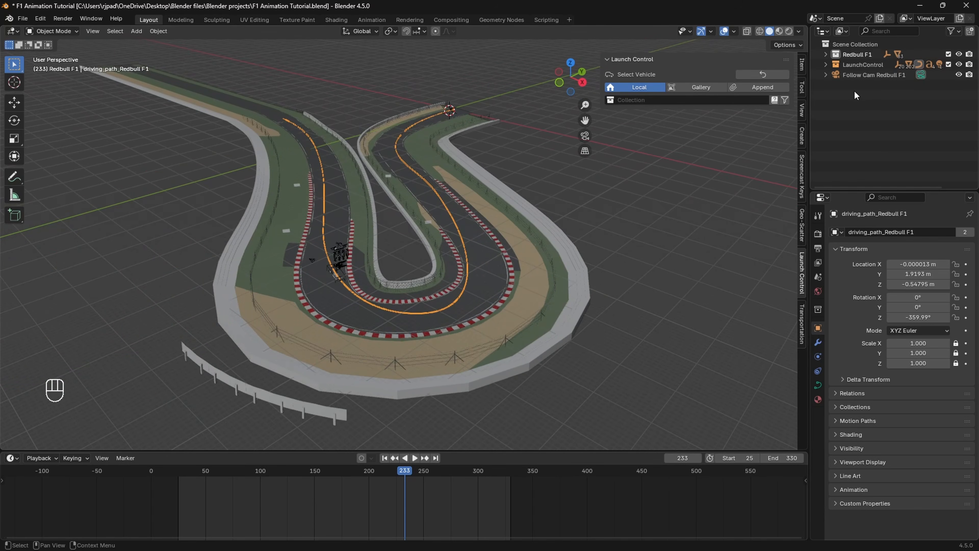
# Step: Create a new collection in the Outliner and rename it Aston F1
pyautogui.rightClick(854, 90)
pyautogui.click(832, 93)
pyautogui.click(860, 76)
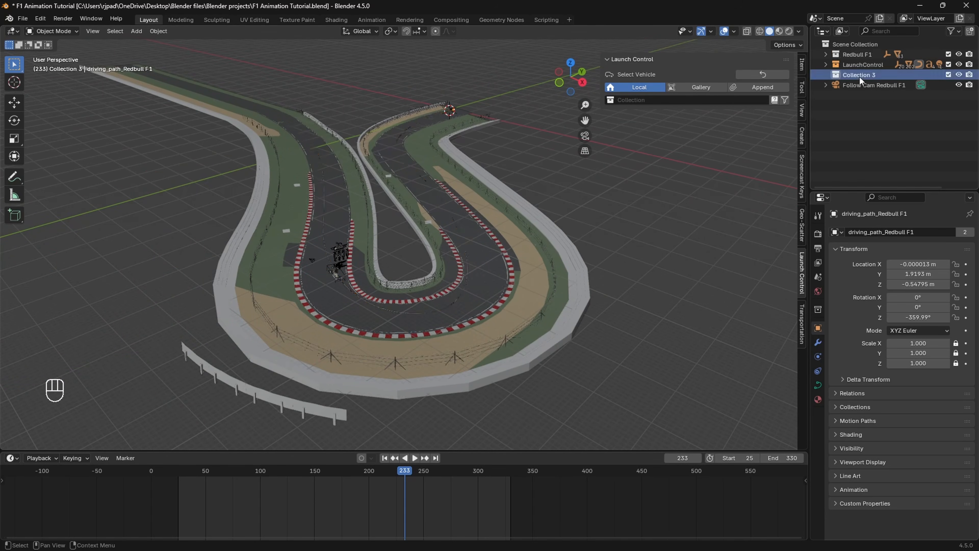
pyautogui.doubleClick(860, 76)
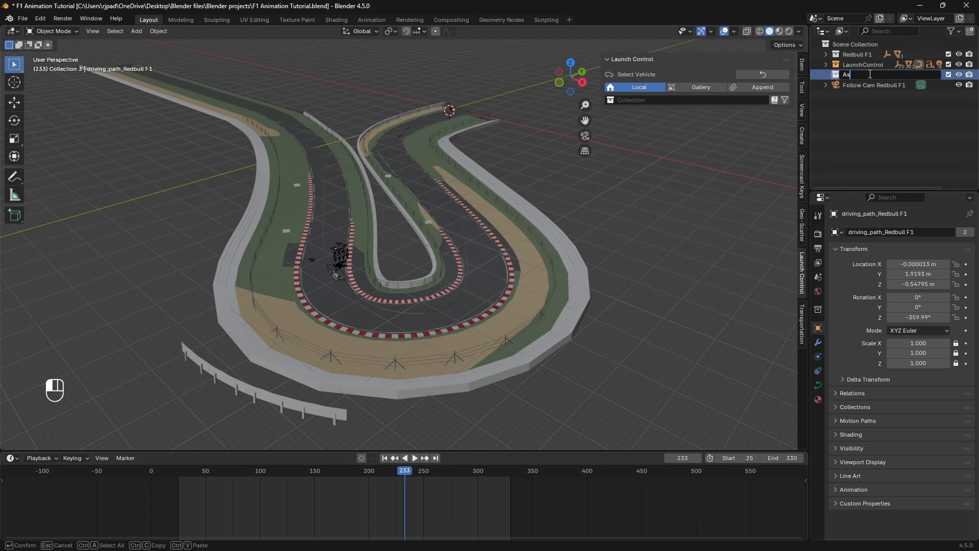
pyautogui.press('Return')
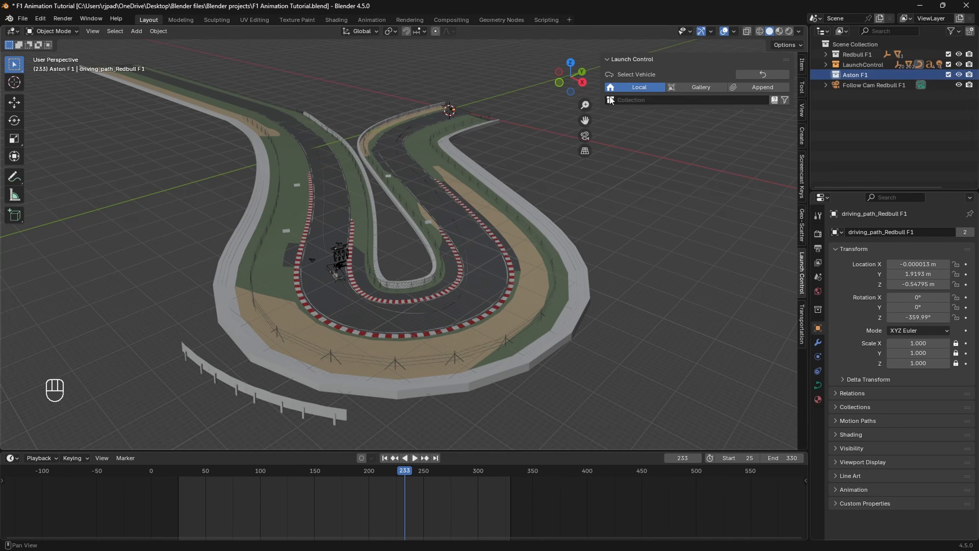
# Step: Start an Append and browse into the Aston_F1 .blend file's Objects folder
pyautogui.click(37, 19)
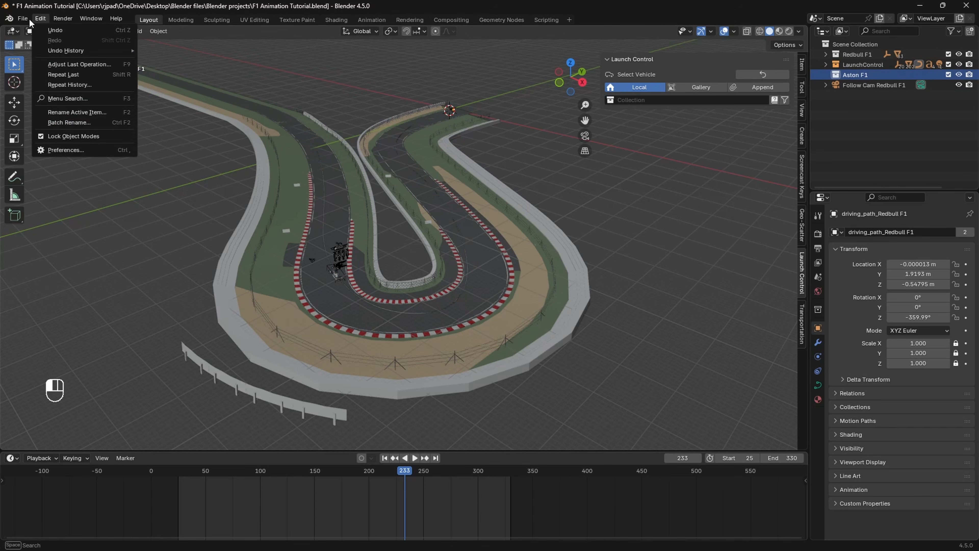
pyautogui.click(24, 19)
pyautogui.click(25, 19)
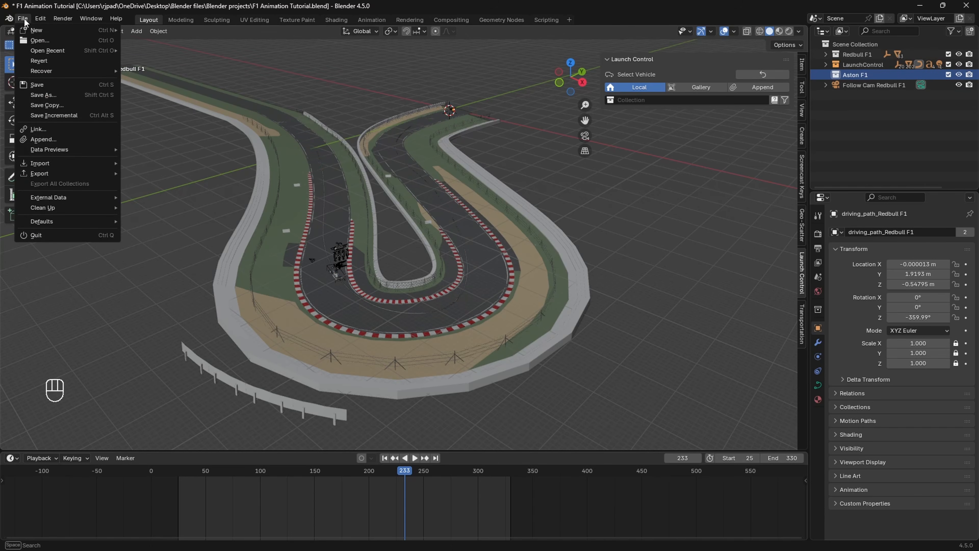
pyautogui.click(62, 138)
pyautogui.click(290, 155)
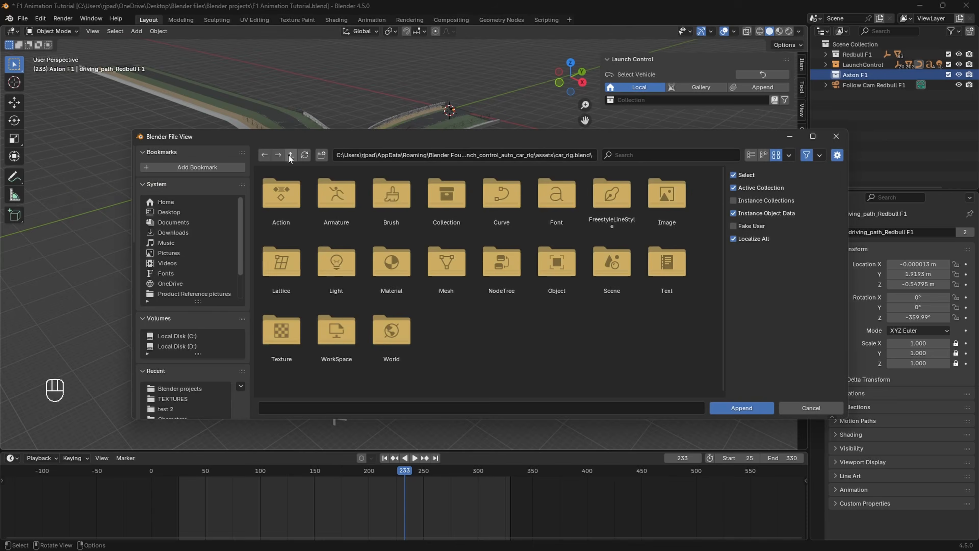
pyautogui.click(290, 154)
pyautogui.click(192, 388)
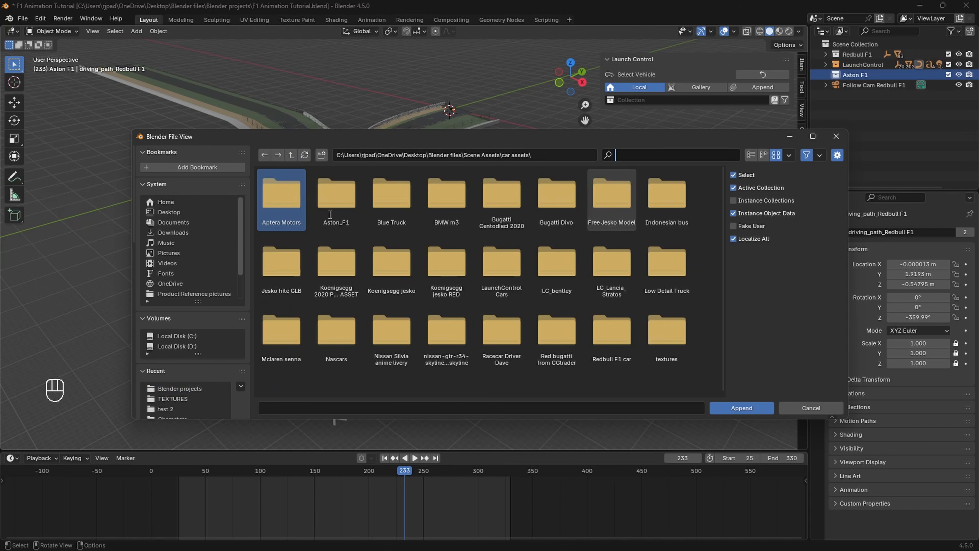
pyautogui.doubleClick(343, 211)
pyautogui.doubleClick(279, 199)
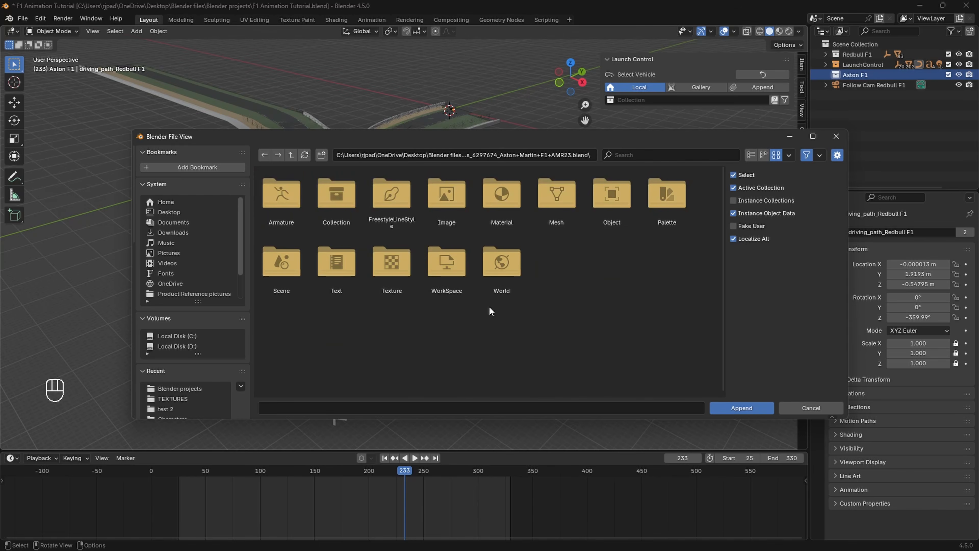
pyautogui.doubleClick(613, 212)
# Step: Append every Aston F1 object, including Car Rig and its widgets, and frame them
pyautogui.press('a')
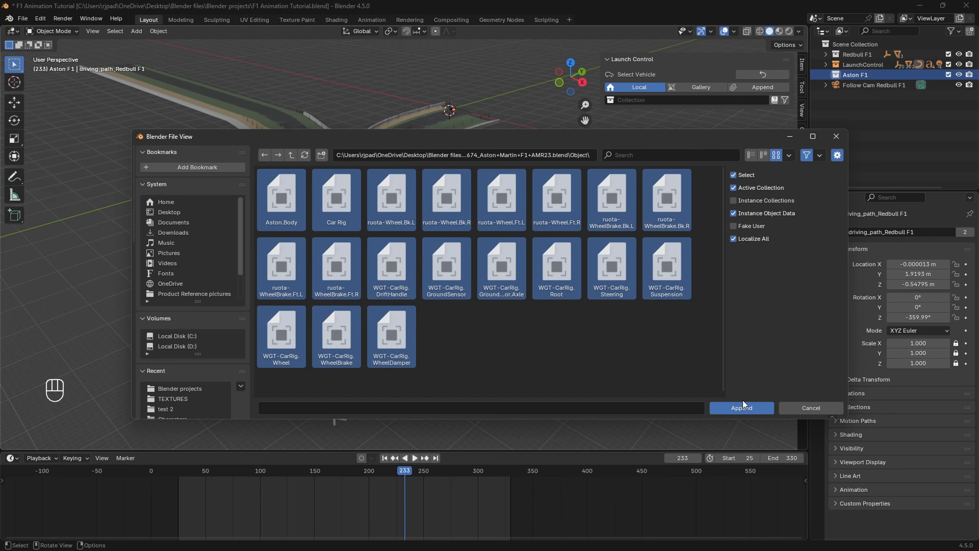
pyautogui.click(743, 403)
pyautogui.press('KP_Decimal')
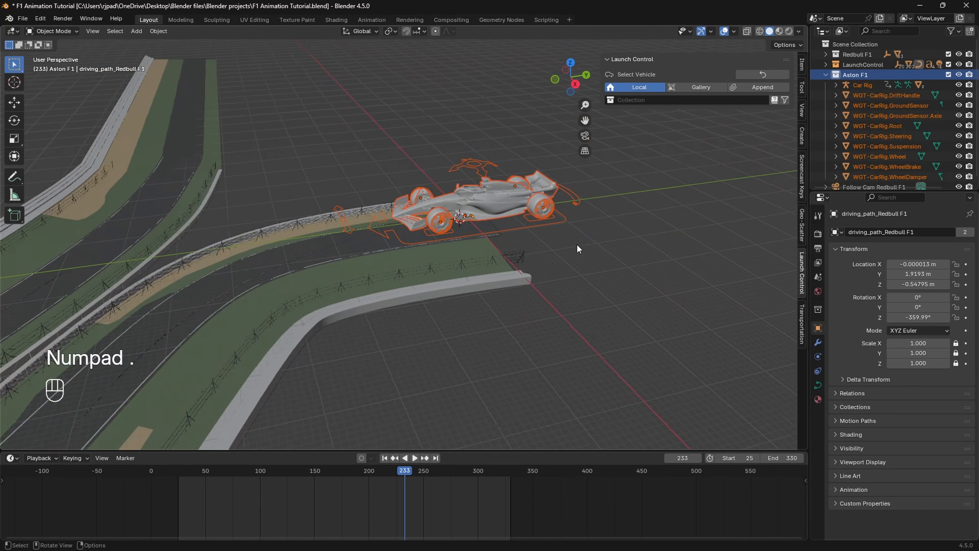
# Step: Exclude LaunchControl, collapse Aston F1, and hide Follow Cam Redbull F1 in the viewport
pyautogui.moveTo(584, 282)
pyautogui.mouseDown(button='middle')
pyautogui.moveTo(563, 285)
pyautogui.moveTo(568, 275)
pyautogui.mouseUp(button='middle')
pyautogui.click(569, 275)
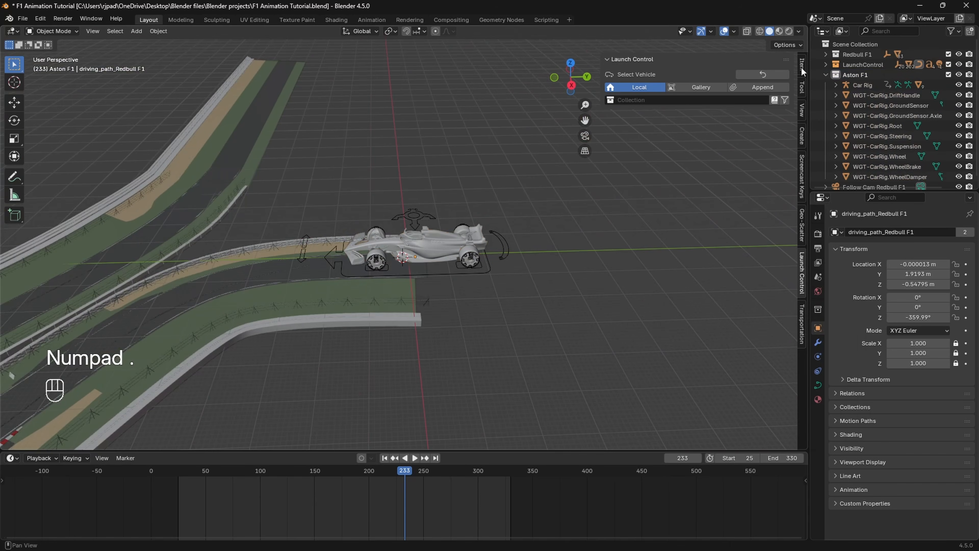
pyautogui.click(949, 65)
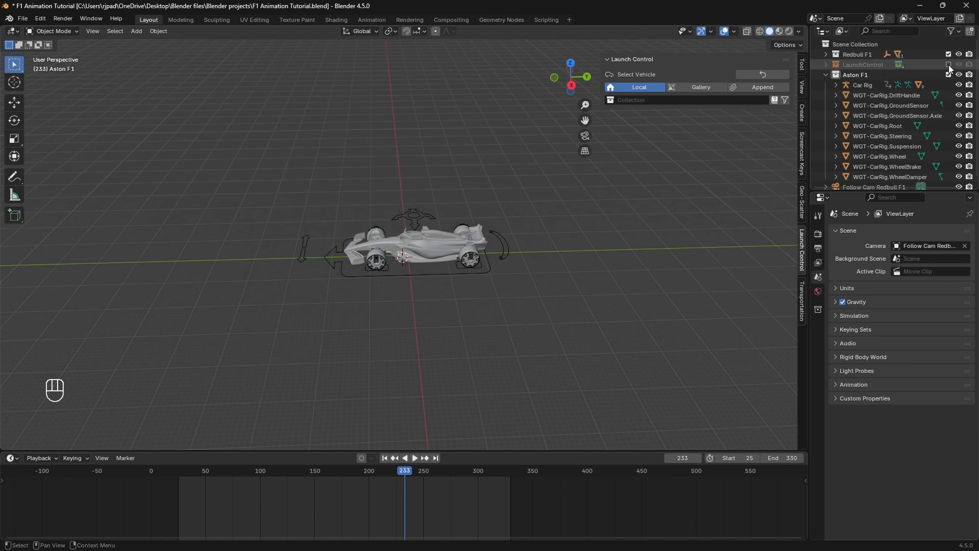
pyautogui.click(826, 75)
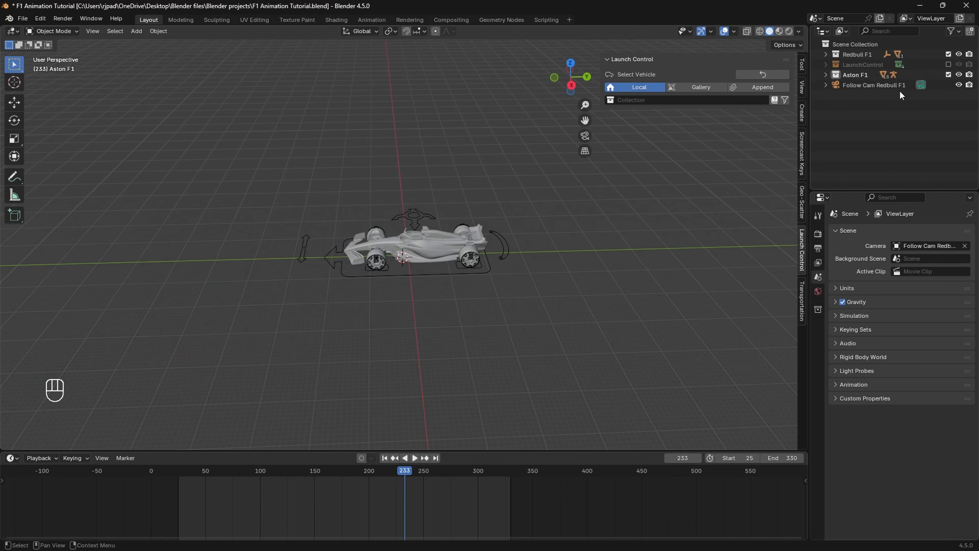
pyautogui.click(959, 86)
# Step: Move the playhead to frame 25 and select the Car Rig, undoing an accidental move
pyautogui.moveTo(418, 224); pyautogui.dragTo(468, 206, button='middle')
pyautogui.scroll(2, 469, 206)
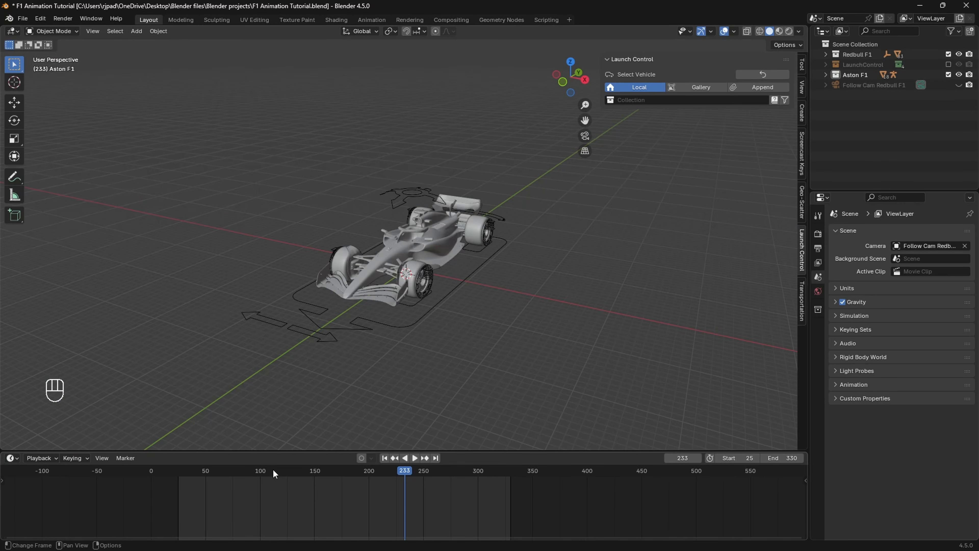
pyautogui.moveTo(209, 472); pyautogui.dragTo(178, 483)
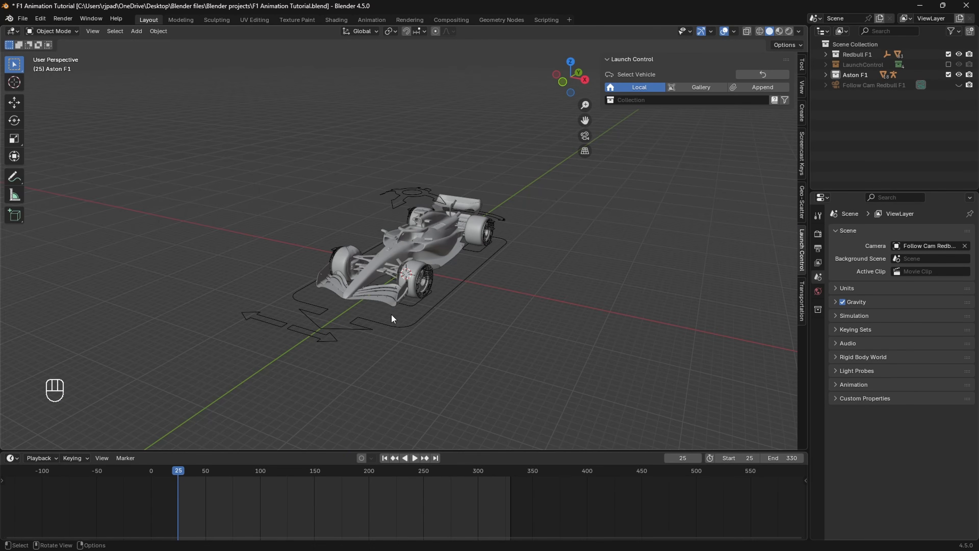
pyautogui.scroll(5, 443, 320)
pyautogui.moveTo(391, 314); pyautogui.dragTo(580, 279, button='middle')
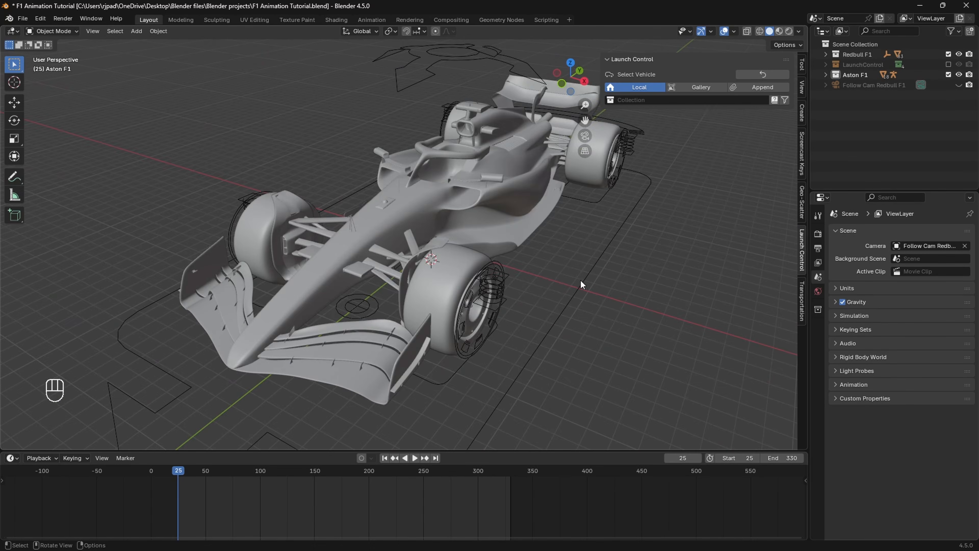
pyautogui.click(596, 283)
pyautogui.press('g')
pyautogui.click(423, 234)
pyautogui.hotkey('ctrl', 'z')
# Step: Scale the Car Rig to 0.144 in Right Ortho view, then exclude the Redbull F1 collection
pyautogui.press('s')
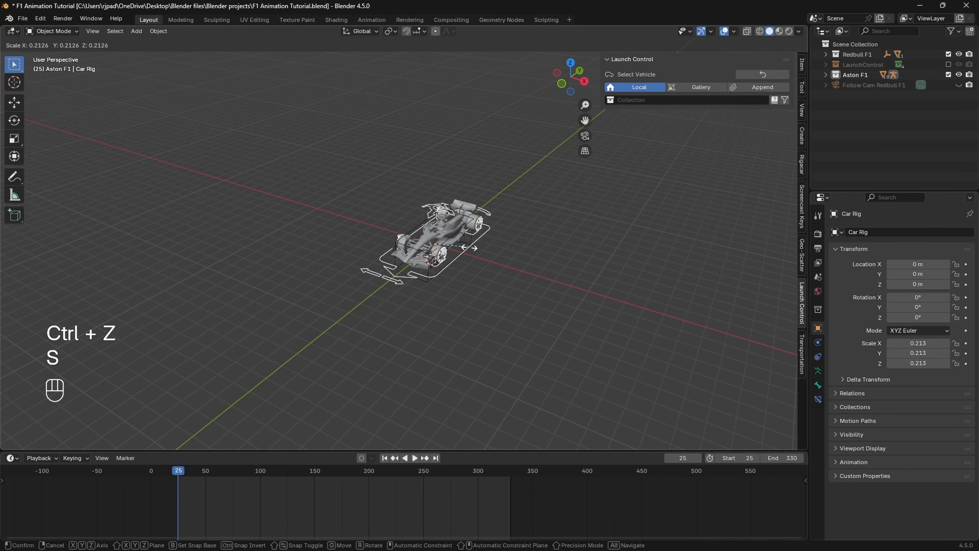
pyautogui.click(460, 250)
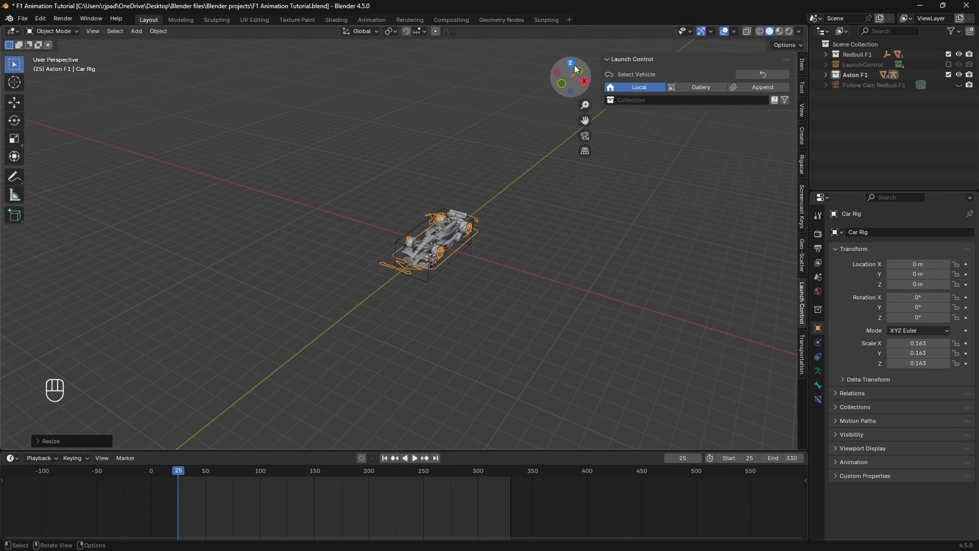
pyautogui.click(584, 81)
pyautogui.scroll(6, 525, 270)
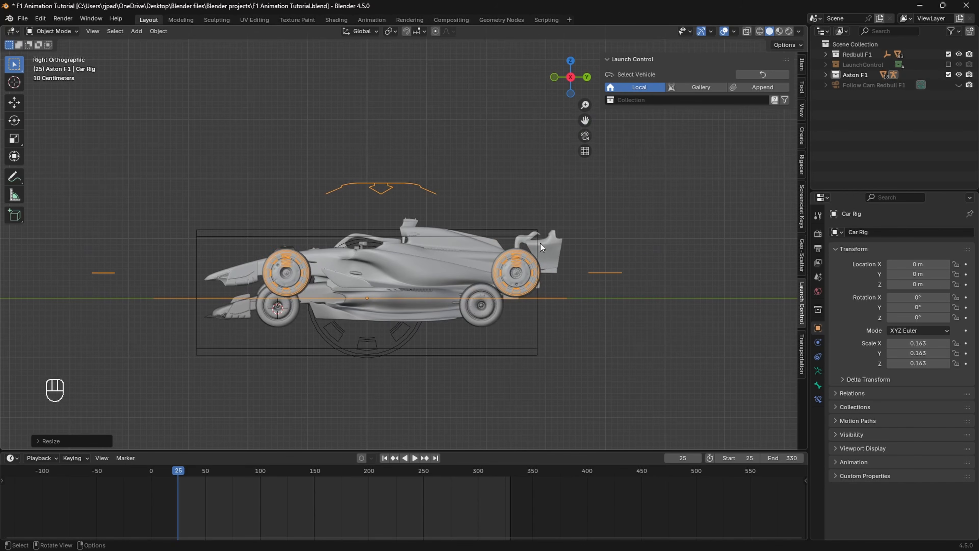
pyautogui.press('s')
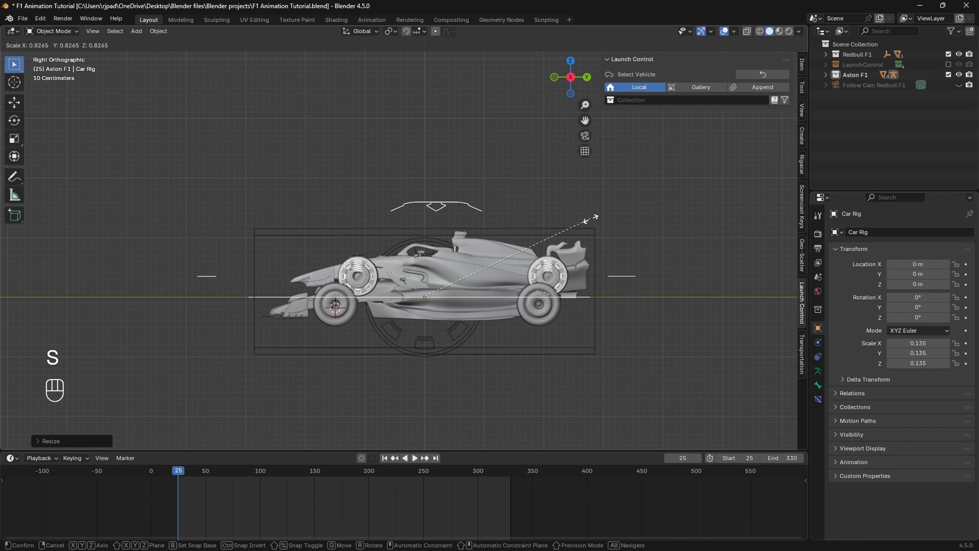
pyautogui.click(588, 226)
pyautogui.moveTo(588, 226); pyautogui.dragTo(584, 310, button='middle')
pyautogui.scroll(1, 584, 310)
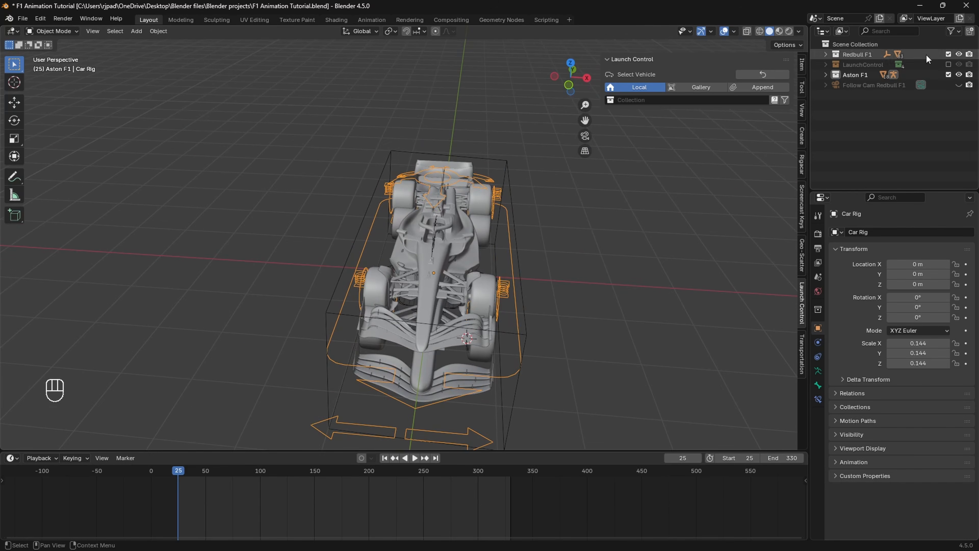
pyautogui.keyDown('shift'); pyautogui.moveTo(655, 212); pyautogui.dragTo(562, 214, button='middle'); pyautogui.keyUp('shift')
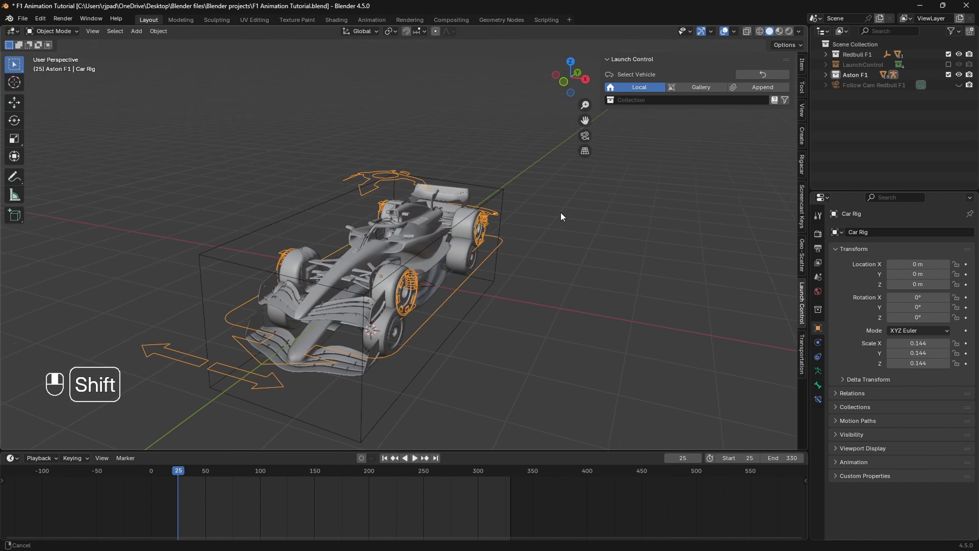
pyautogui.click(949, 55)
pyautogui.moveTo(534, 299); pyautogui.dragTo(449, 314, button='middle')
# Step: Delete the wheel ring widget and the eight WGT-CarRig widget objects
pyautogui.scroll(2, 444, 309)
pyautogui.click(450, 323)
pyautogui.press('x')
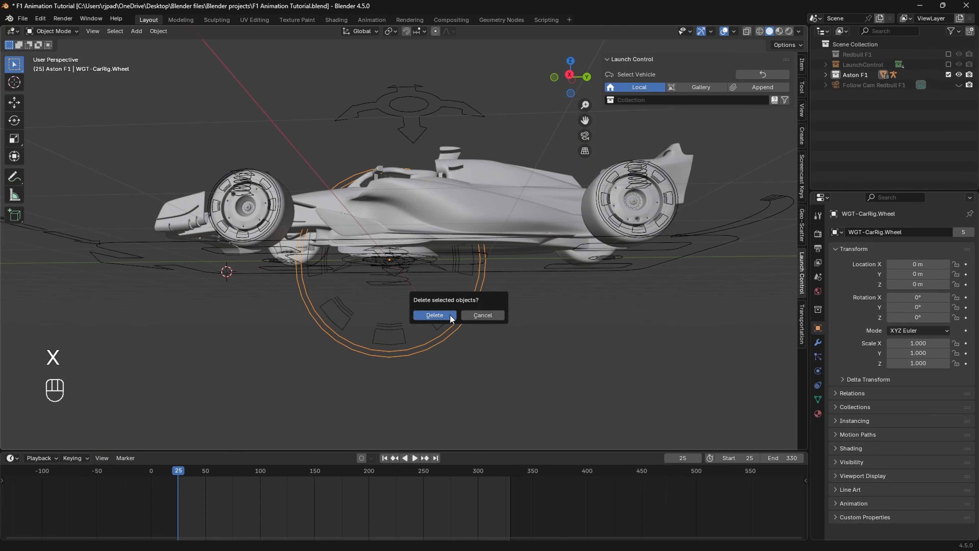
pyautogui.click(450, 315)
pyautogui.click(825, 75)
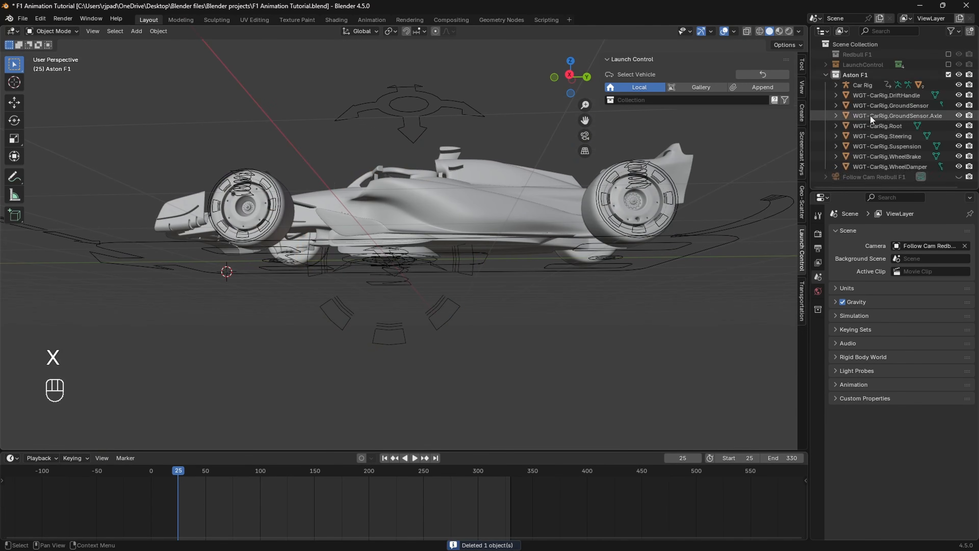
pyautogui.click(866, 95)
pyautogui.keyDown('shift'); pyautogui.click(888, 163); pyautogui.keyUp('shift')
pyautogui.press('x')
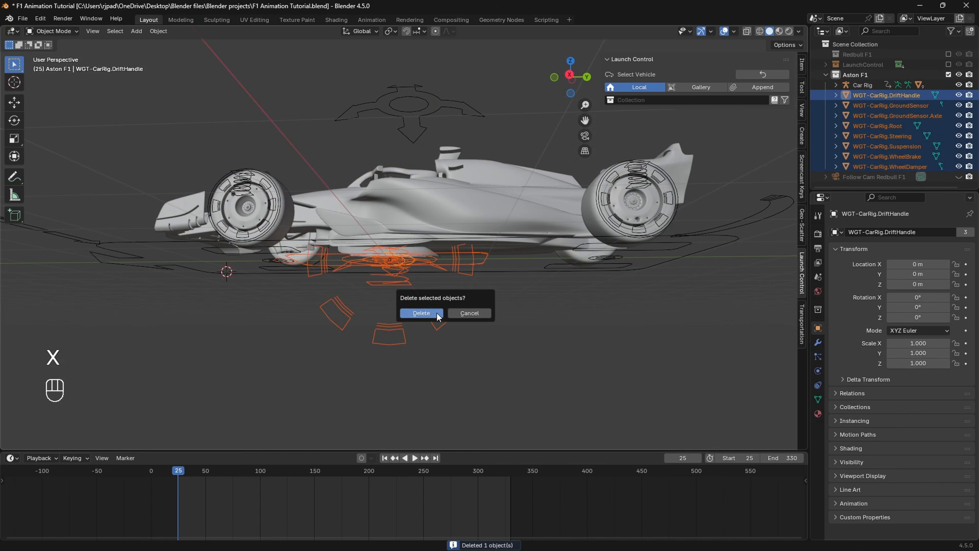
pyautogui.click(425, 313)
# Step: Clear parenting on all objects with Clear and Keep Transformation
pyautogui.moveTo(433, 296); pyautogui.dragTo(468, 253, button='middle')
pyautogui.click(412, 273)
pyautogui.press('a')
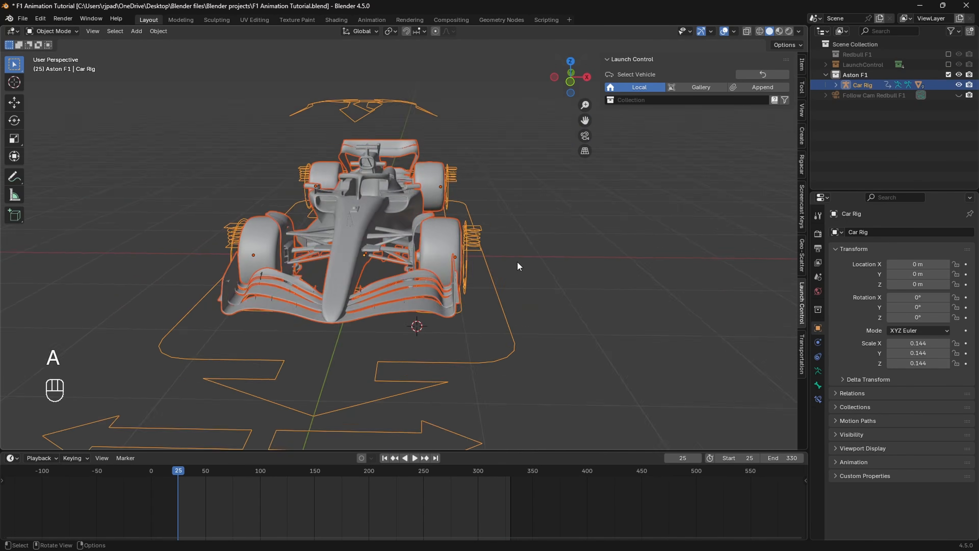
pyautogui.hotkey('alt', 'p')
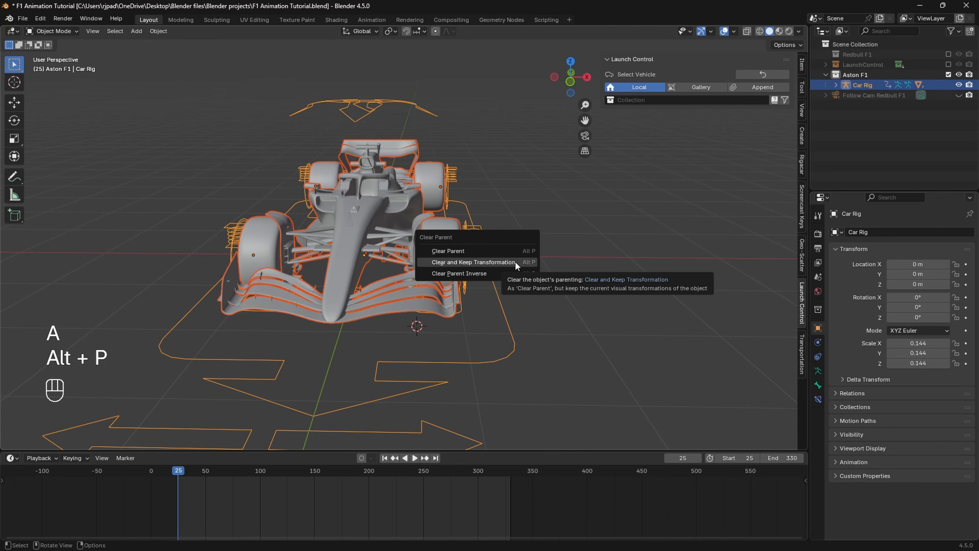
pyautogui.click(516, 262)
# Step: Move the Car Rig away from the car and delete it
pyautogui.click(510, 322)
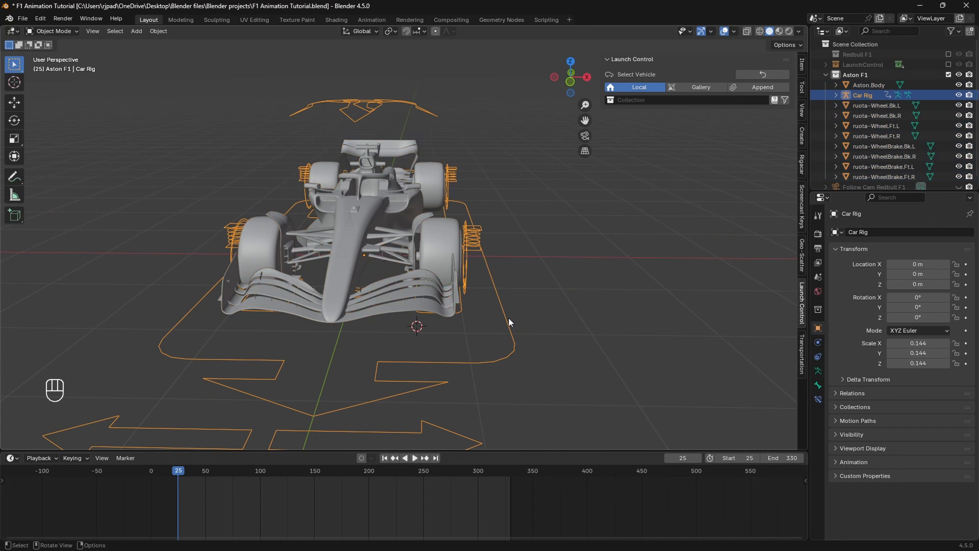
pyautogui.scroll(-3, 480, 285)
pyautogui.press('g')
pyautogui.click(312, 216)
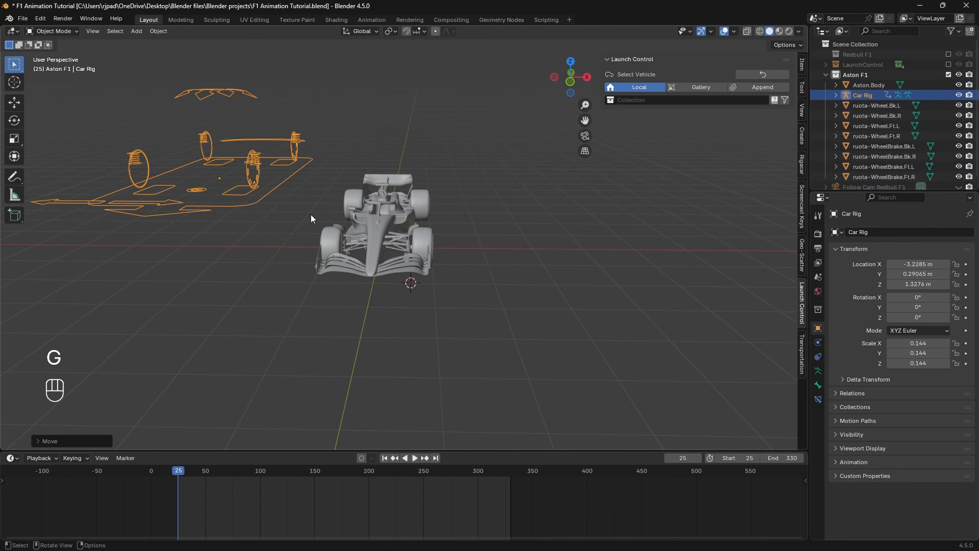
pyautogui.press('x')
pyautogui.click(241, 184)
# Step: Snap the 3D cursor to the world origin
pyautogui.keyDown('shift'); pyautogui.moveTo(448, 212); pyautogui.dragTo(344, 294, button='middle'); pyautogui.keyUp('shift')
pyautogui.scroll(4, 358, 253)
pyautogui.hotkey('shift', 's')
pyautogui.click(268, 300)
# Step: Set the origin of every car part to its geometry
pyautogui.click(344, 294)
pyautogui.scroll(-5, 390, 350)
pyautogui.moveTo(390, 351); pyautogui.dragTo(421, 327, button='middle')
pyautogui.press('a')
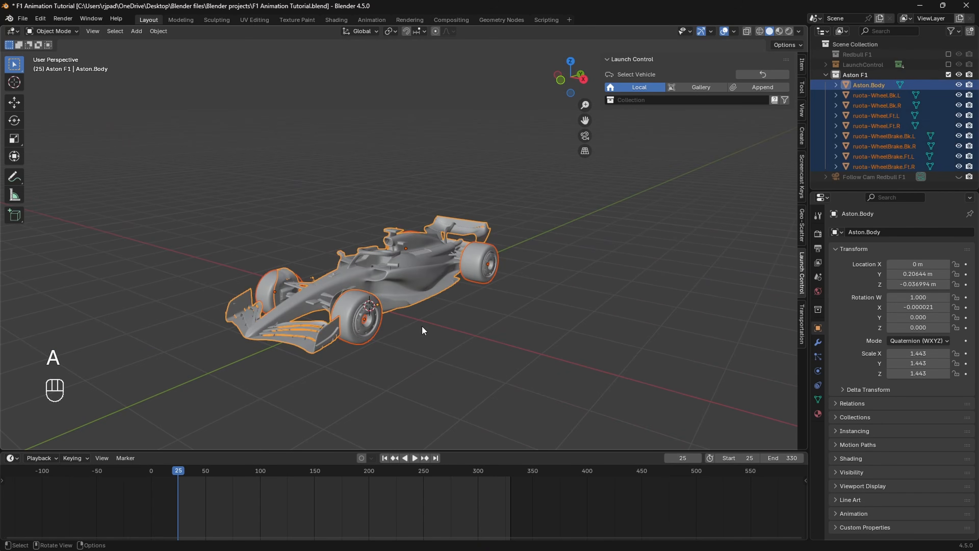
pyautogui.rightClick(401, 289)
pyautogui.moveTo(401, 288)
pyautogui.click(461, 300)
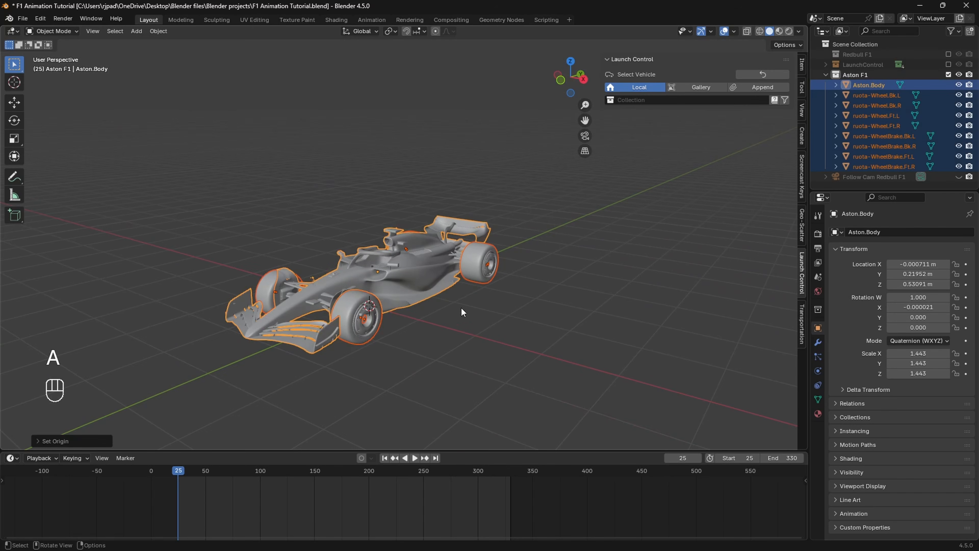
pyautogui.click(464, 317)
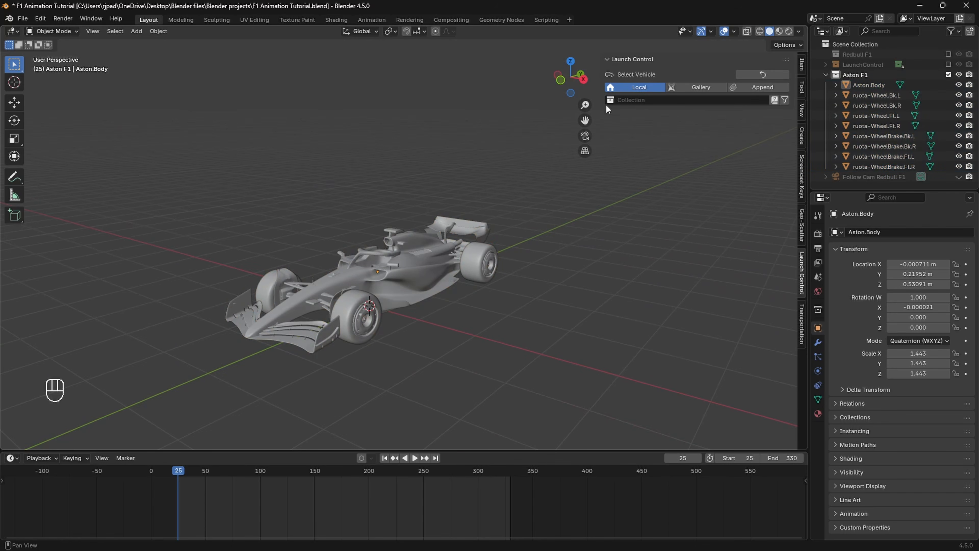
# Step: Snap the 3D cursor to Aston.Body and add a Cube empty there
pyautogui.click(583, 79)
pyautogui.scroll(2, 438, 243)
pyautogui.click(419, 278)
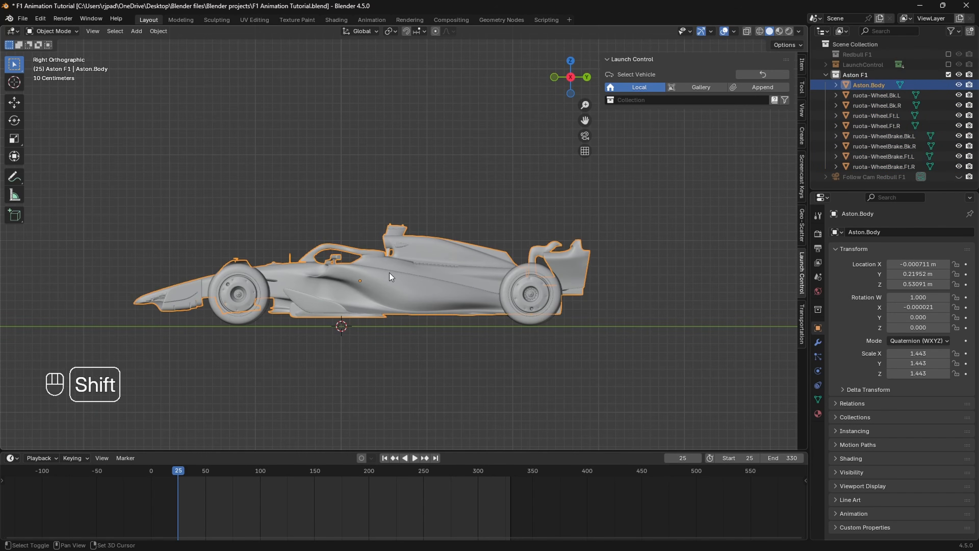
pyautogui.hotkey('shift', 's')
pyautogui.click(391, 332)
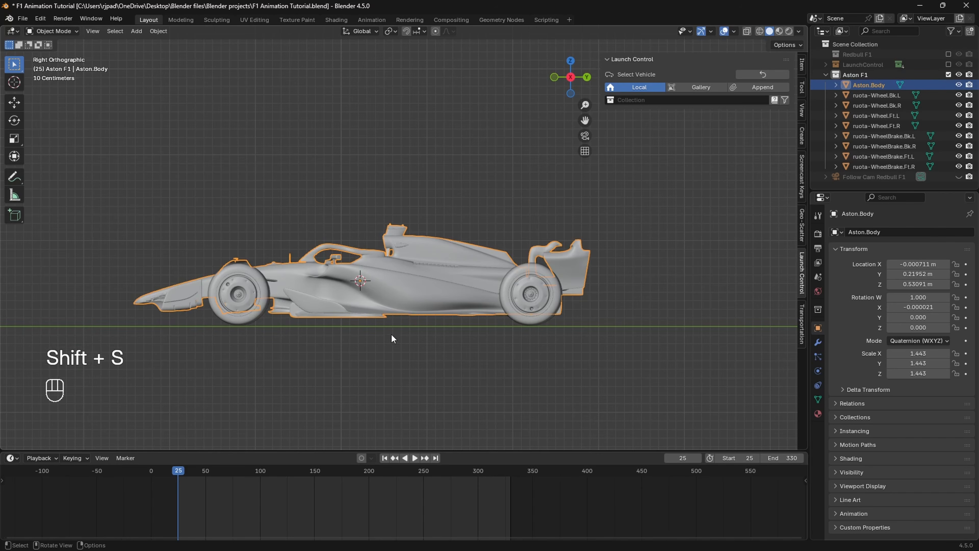
pyautogui.hotkey('shift', 'a')
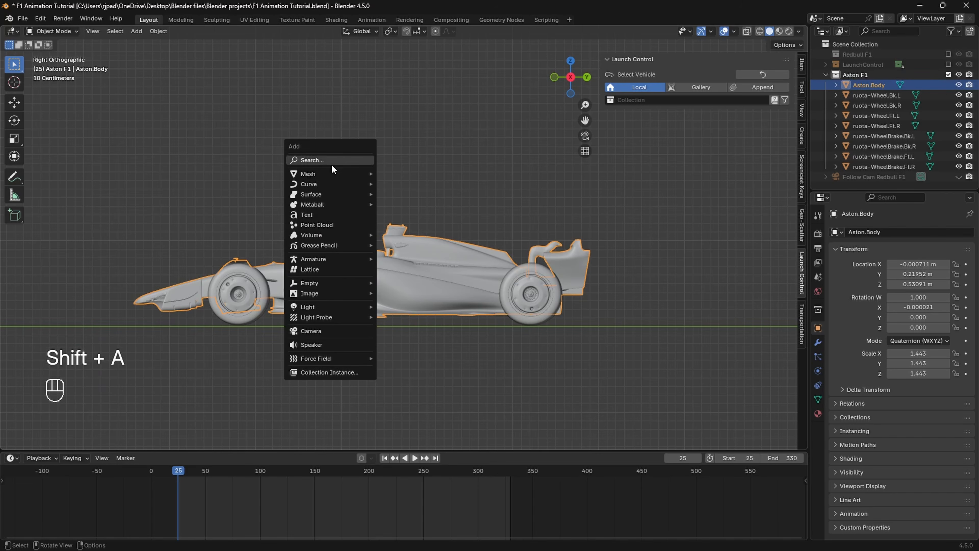
pyautogui.moveTo(347, 282)
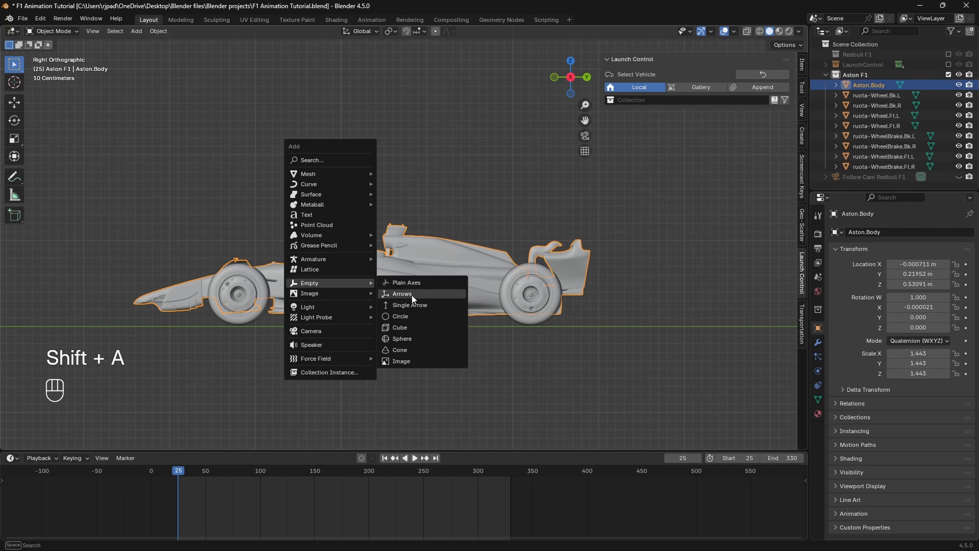
pyautogui.click(409, 327)
# Step: Scale the cube empty to 2.871 along Y and 1.141 along X
pyautogui.scroll(-2, 403, 248)
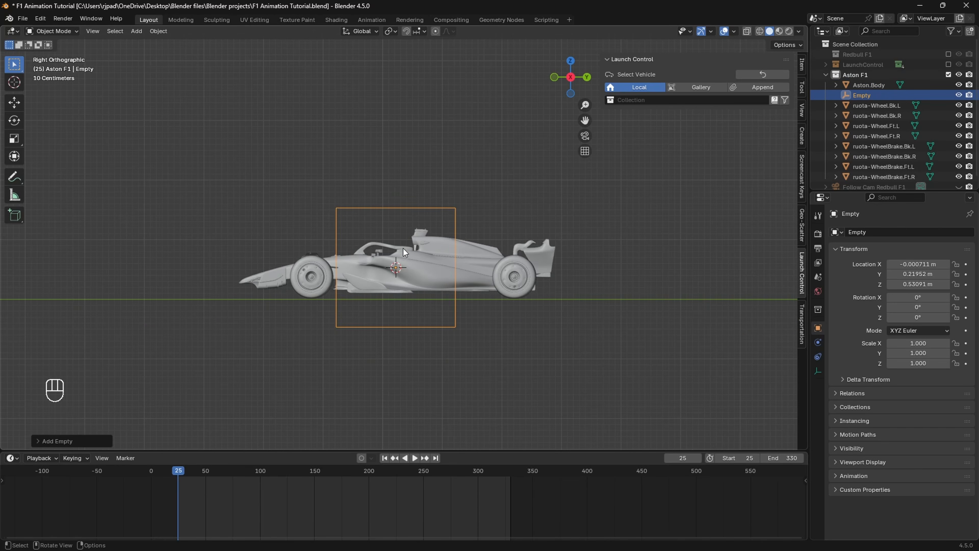
pyautogui.scroll(1, 453, 232)
pyautogui.press('s')
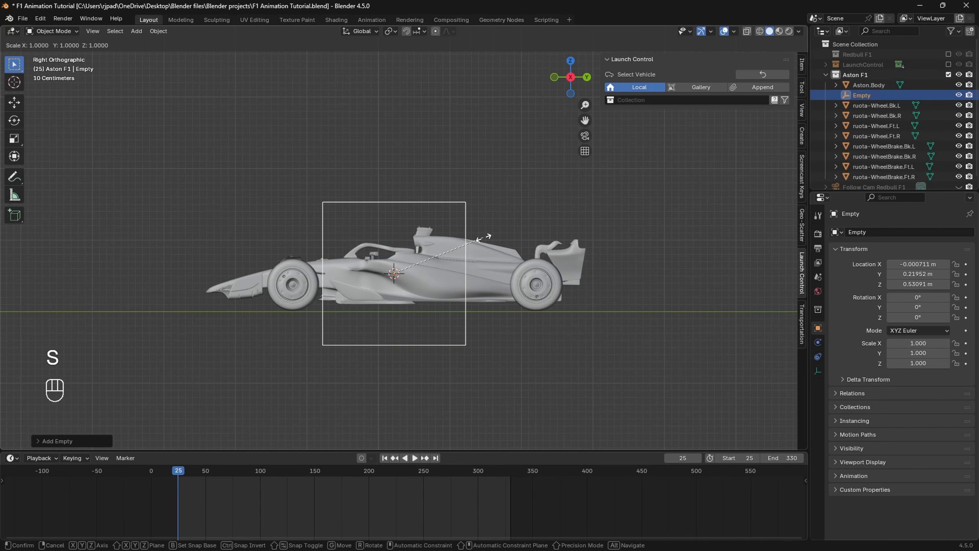
pyautogui.press('y')
pyautogui.click(640, 291)
pyautogui.press('KP_7')
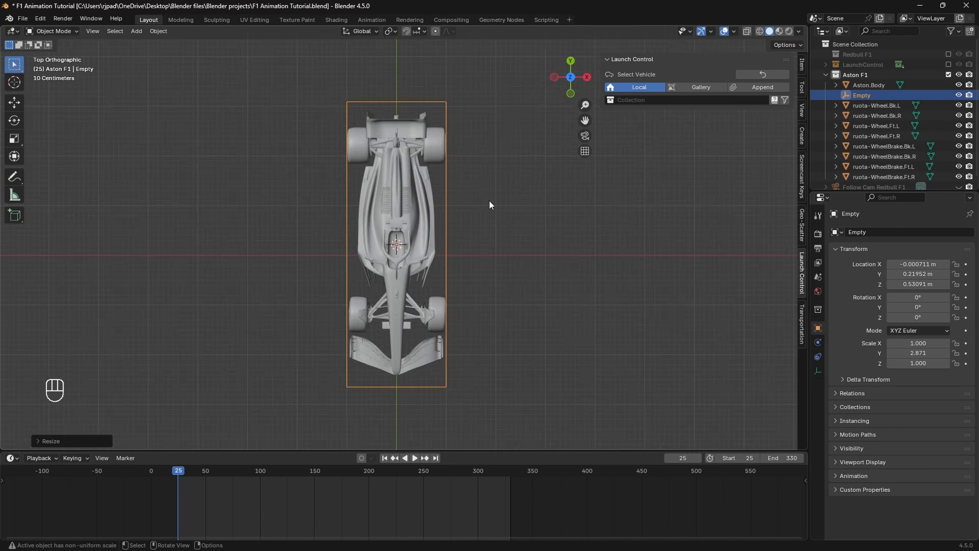
pyautogui.press('s')
pyautogui.press('x')
pyautogui.click(500, 200)
pyautogui.moveTo(500, 201); pyautogui.dragTo(445, 272, button='middle')
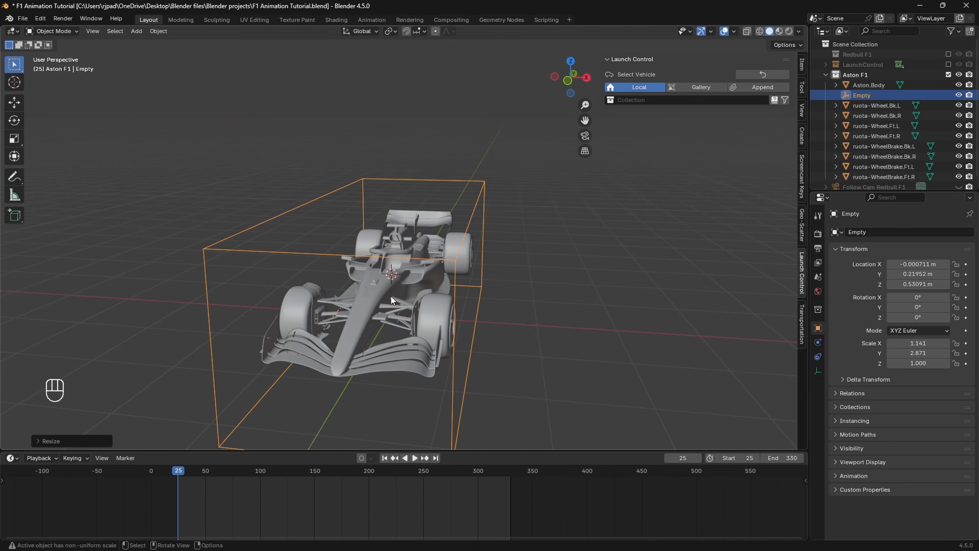
# Step: Rename the car body mesh to 'Main 2'
pyautogui.click(380, 287)
pyautogui.moveTo(389, 289); pyautogui.dragTo(442, 299, button='middle')
pyautogui.press('F2')
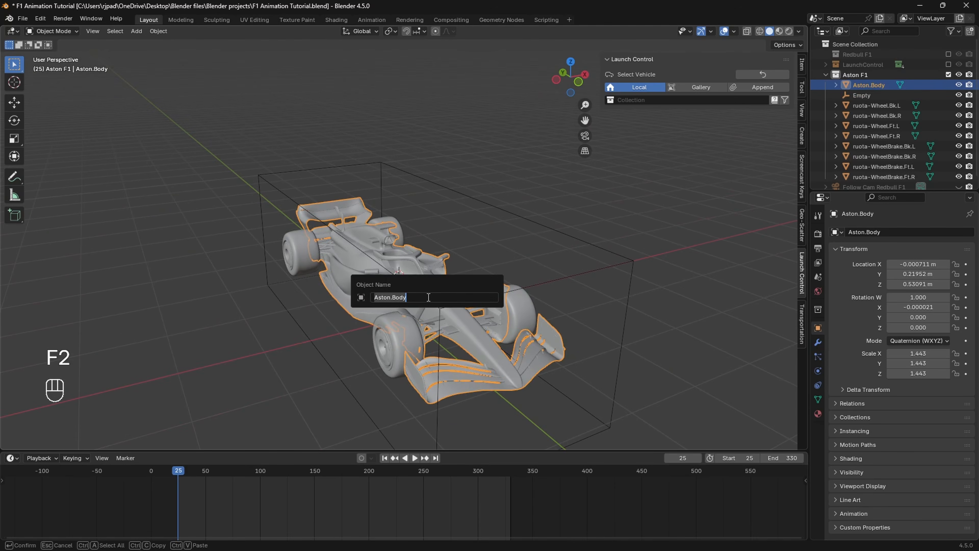
pyautogui.write('Main 2')
pyautogui.press('Return')
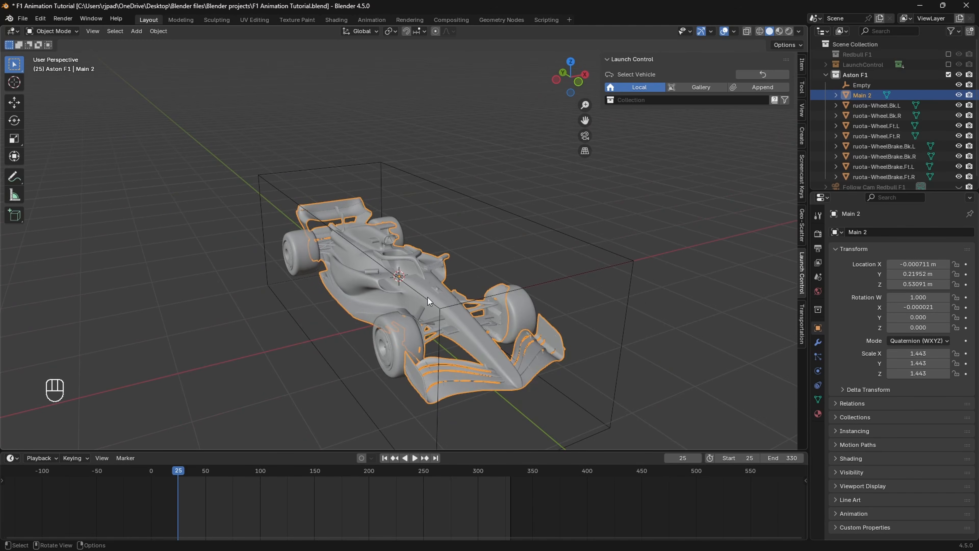
# Step: Parent Main 2 to the cube empty with Object (Keep Transform)
pyautogui.scroll(-3, 428, 297)
pyautogui.moveTo(428, 297); pyautogui.dragTo(474, 277, button='middle')
pyautogui.keyDown('shift'); pyautogui.click(502, 261); pyautogui.keyUp('shift')
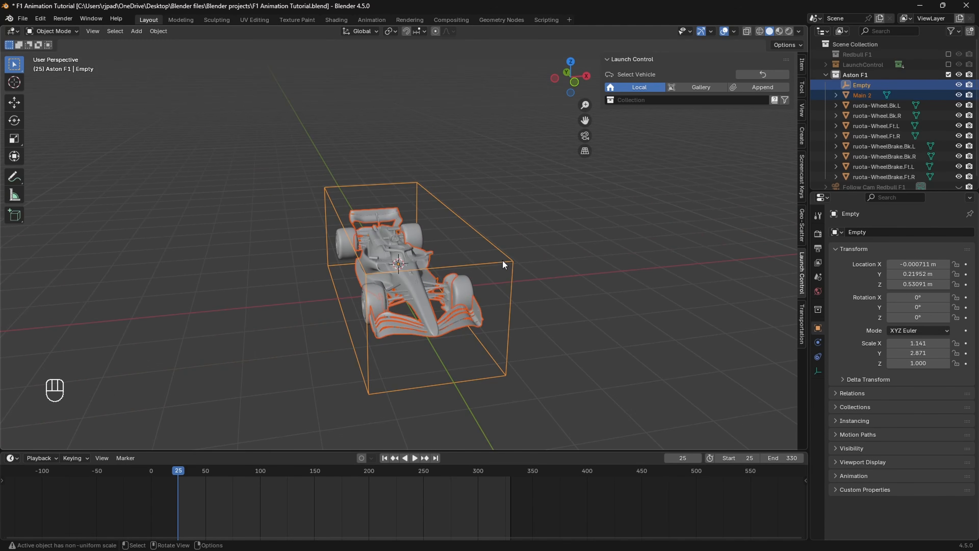
pyautogui.hotkey('ctrl', 'p')
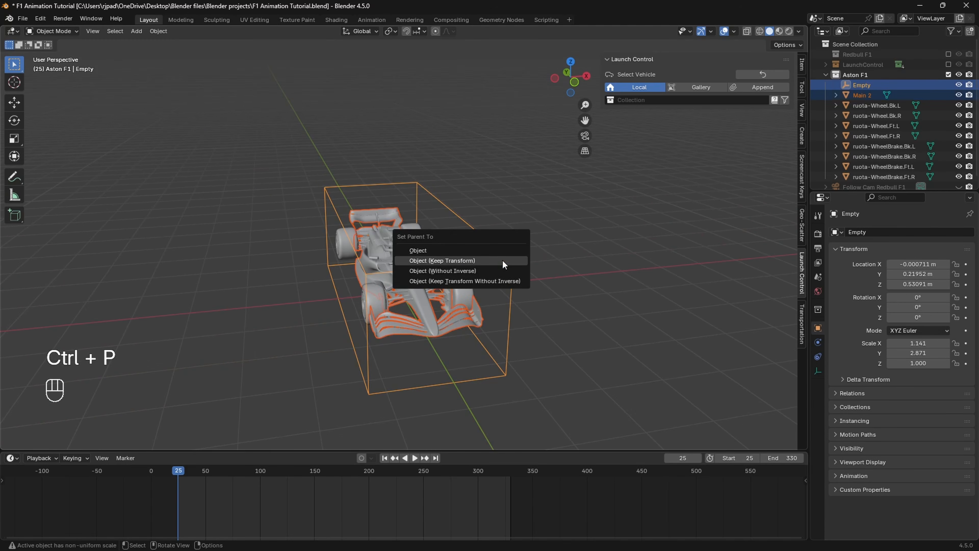
pyautogui.click(502, 260)
# Step: Rename the empty to 'Aston.Body'
pyautogui.press('F2')
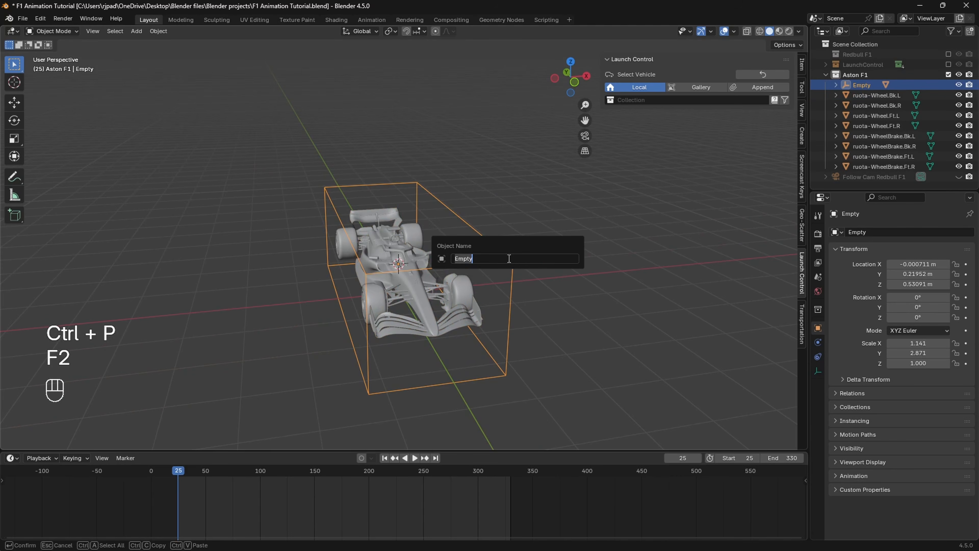
pyautogui.write('Aston.')
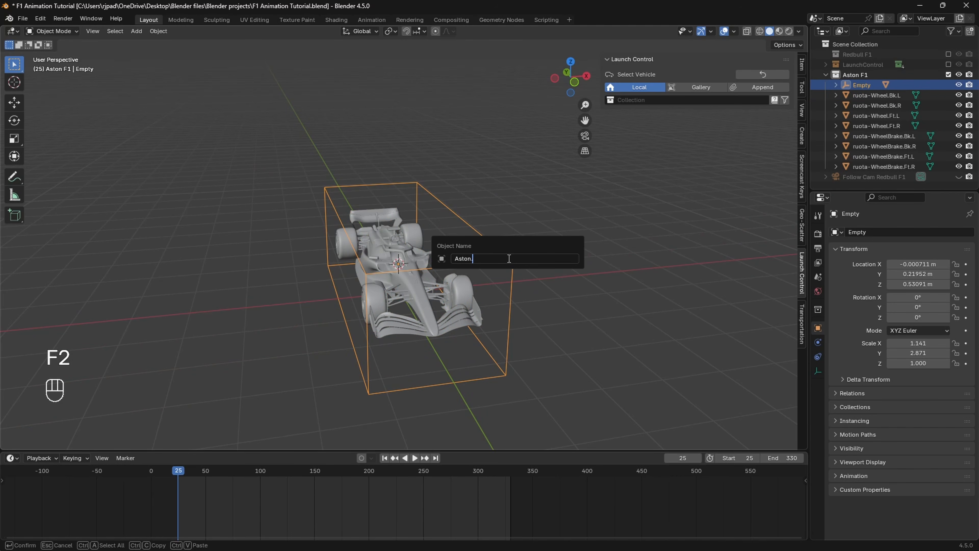
pyautogui.write('Body')
pyautogui.press('Return')
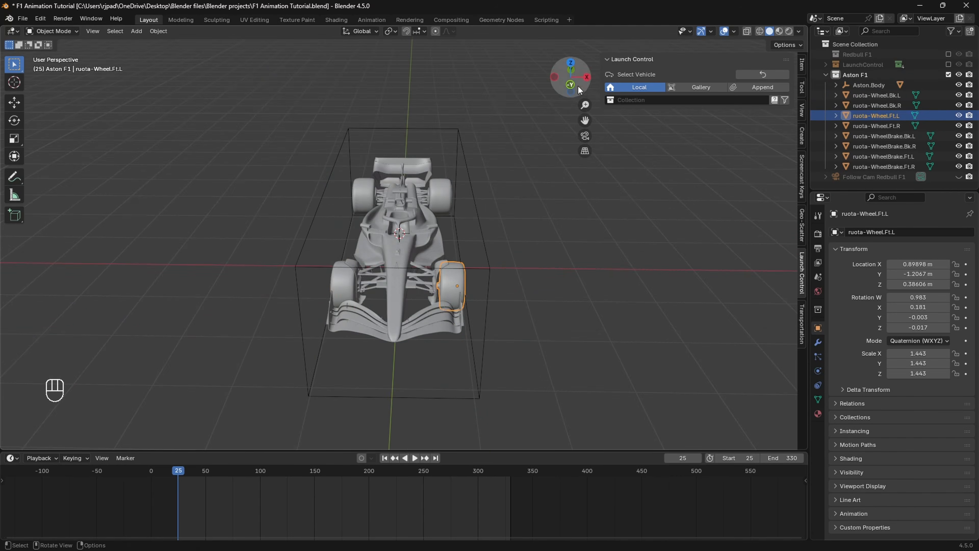
# Step: In front view, move the Aston.Body empty -3 m along X
pyautogui.click(573, 83)
pyautogui.scroll(-4, 561, 117)
pyautogui.scroll(-3, 539, 154)
pyautogui.click(478, 217)
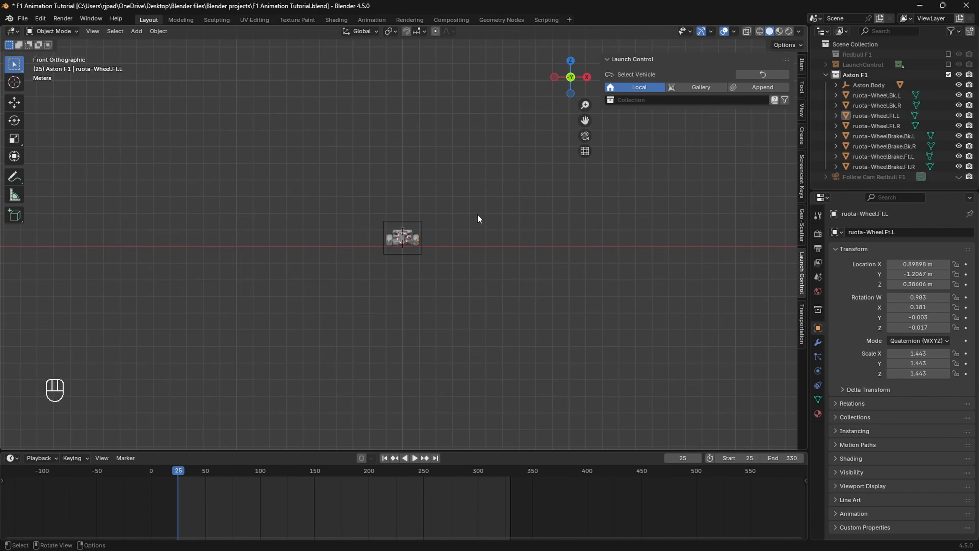
pyautogui.click(421, 219)
pyautogui.press('g')
pyautogui.press('x')
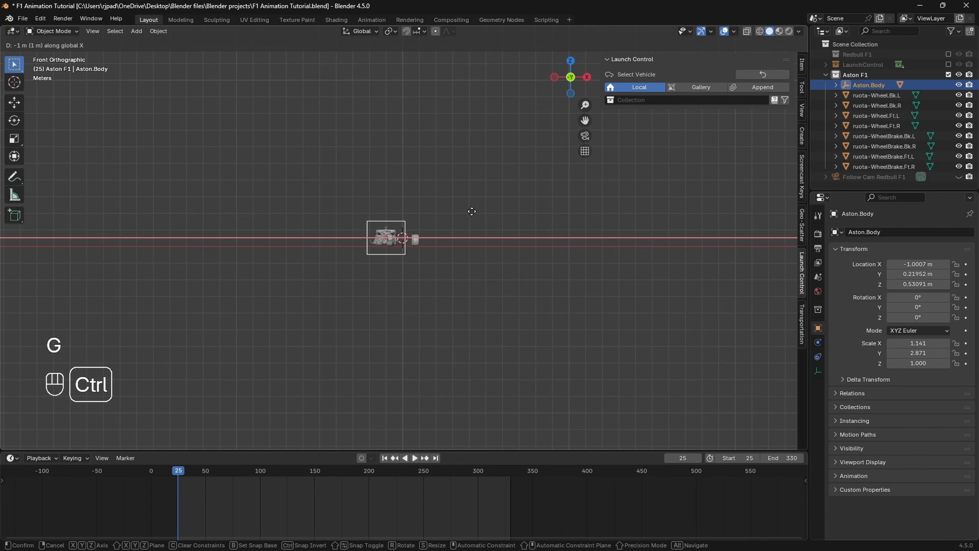
pyautogui.click(438, 203)
# Step: Select the front-left wheel and inspect the four wheels from the top view
pyautogui.scroll(10, 450, 203)
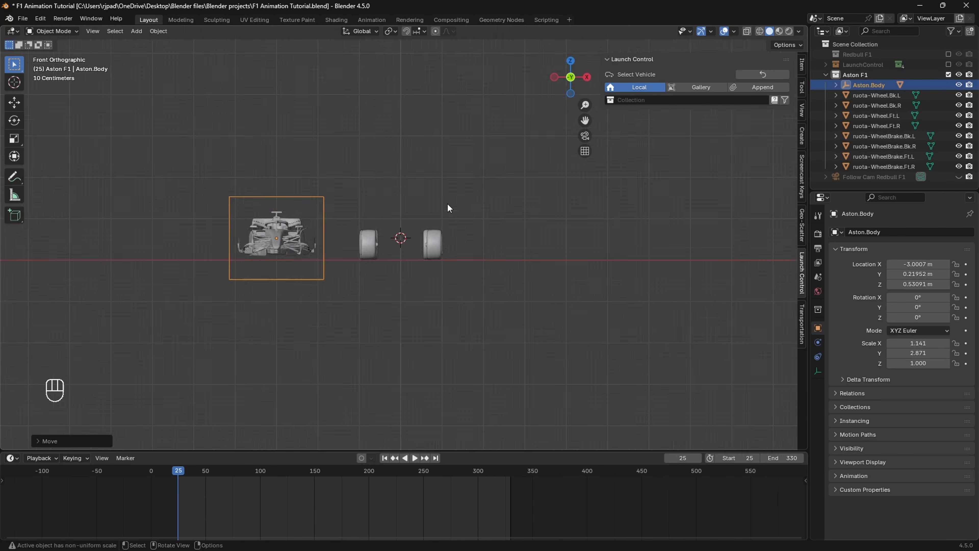
pyautogui.click(497, 230)
pyautogui.scroll(4, 500, 230)
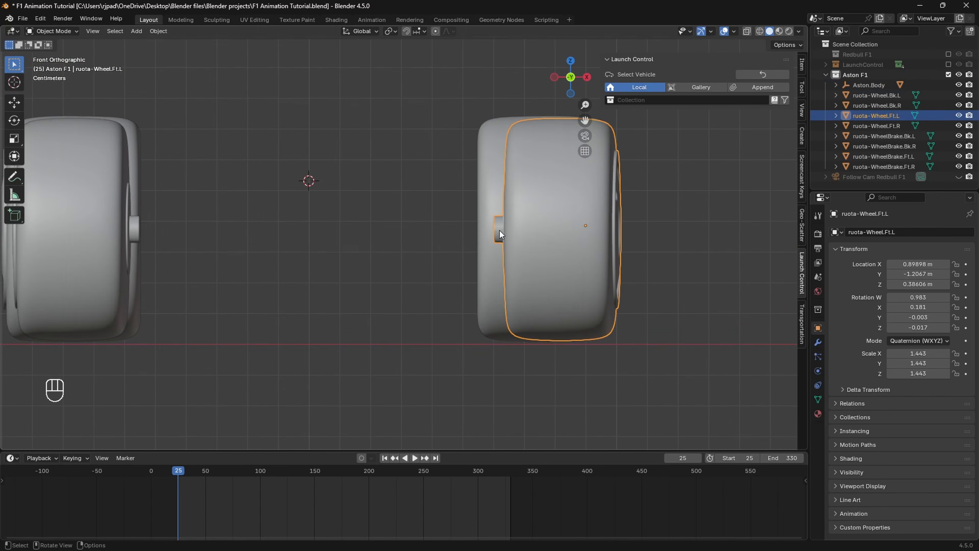
pyautogui.keyDown('shift'); pyautogui.moveTo(500, 230); pyautogui.dragTo(587, 254, button='middle'); pyautogui.keyUp('shift')
pyautogui.scroll(-1, 579, 251)
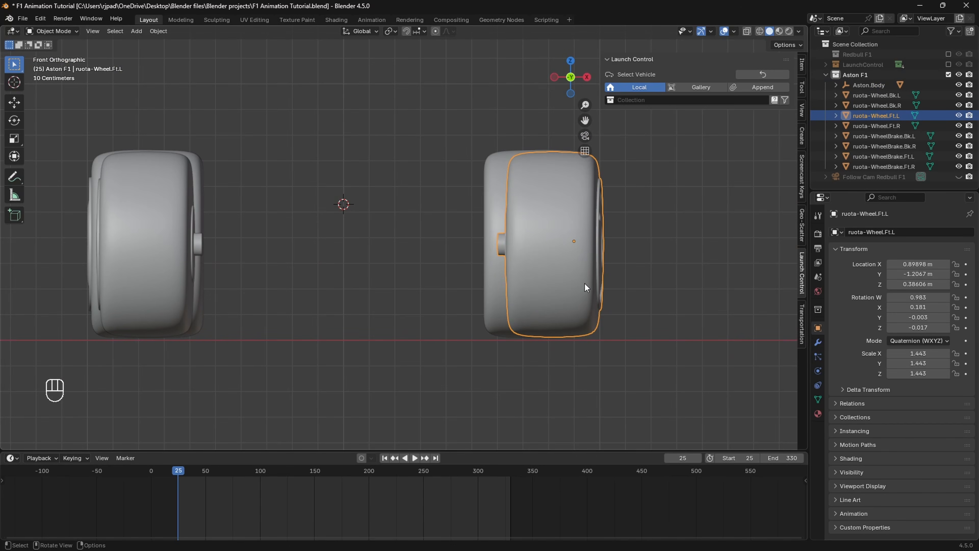
pyautogui.moveTo(571, 63); pyautogui.dragTo(575, 112)
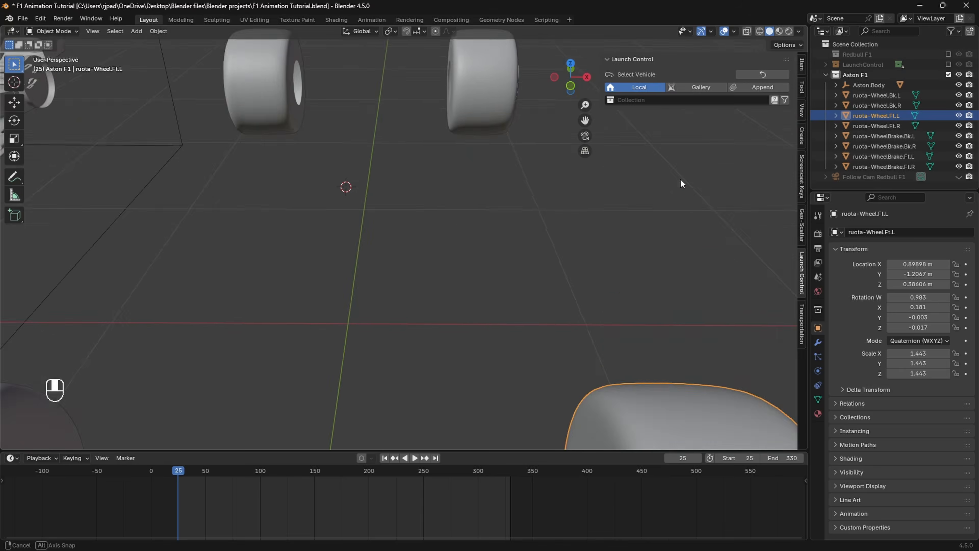
pyautogui.click(571, 62)
pyautogui.keyDown('shift'); pyautogui.moveTo(484, 264); pyautogui.dragTo(522, 288, button='middle'); pyautogui.keyUp('shift')
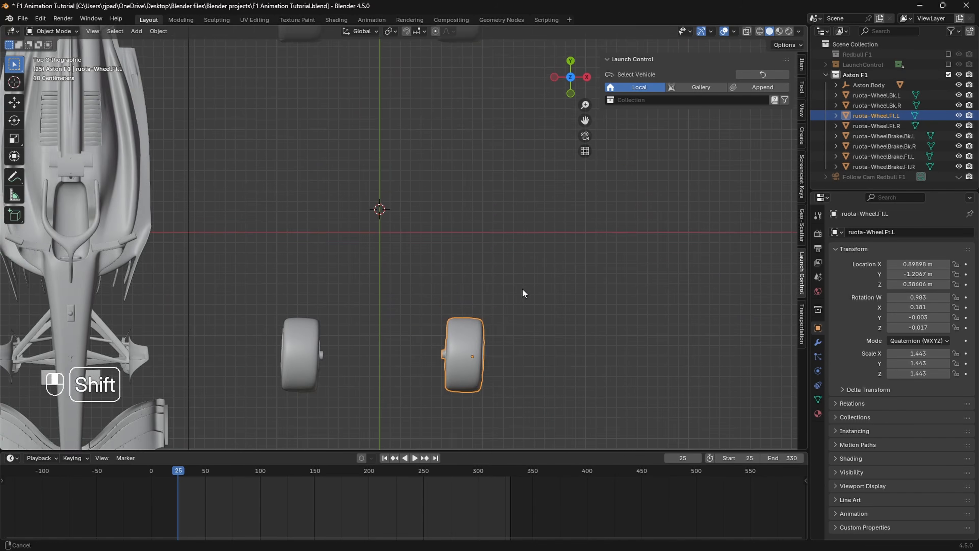
pyautogui.scroll(3, 503, 275)
pyautogui.scroll(-2, 535, 297)
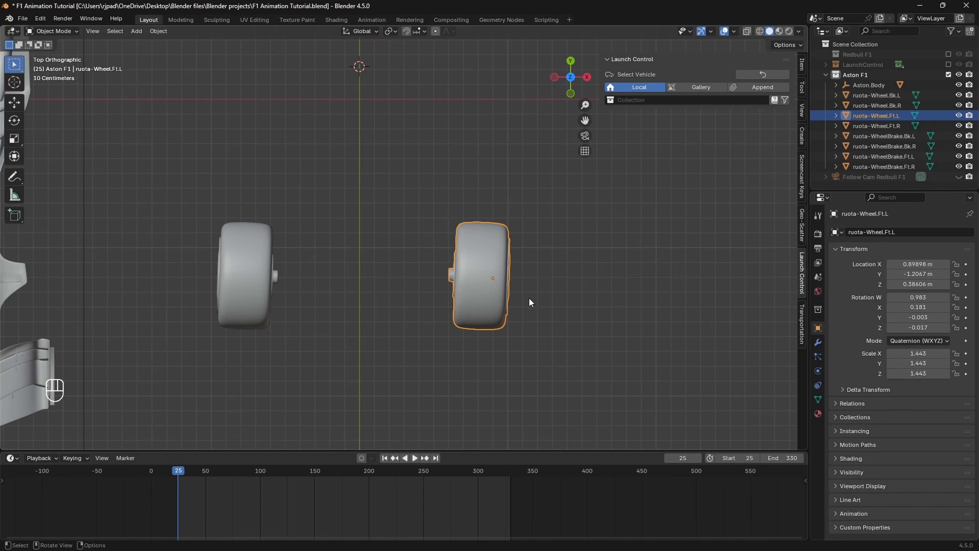
pyautogui.keyDown('shift'); pyautogui.moveTo(515, 290); pyautogui.dragTo(502, 289, button='middle'); pyautogui.keyUp('shift')
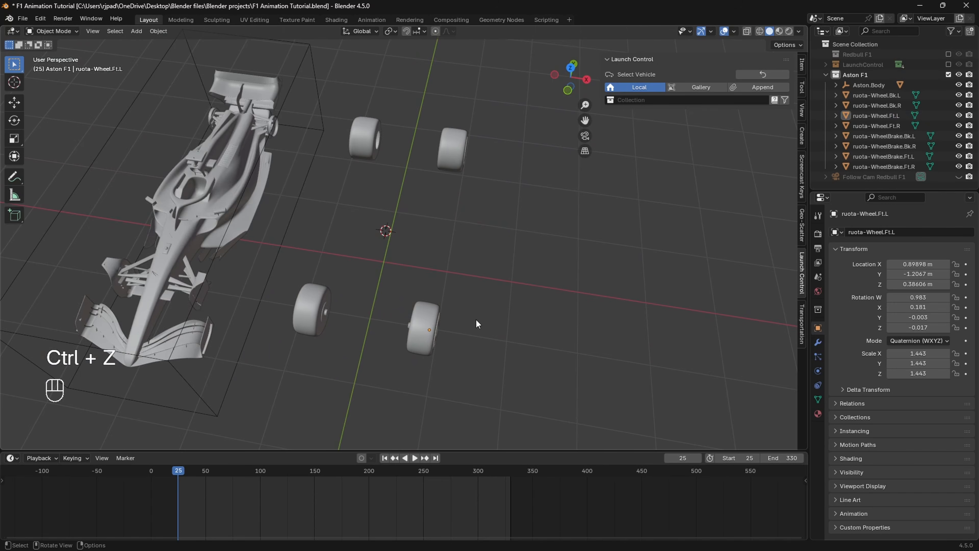
pyautogui.scroll(2, 478, 321)
# Step: Set the origins of both front wheels to their centre of mass (volume)
pyautogui.keyDown('shift'); pyautogui.moveTo(492, 327); pyautogui.dragTo(476, 300, button='middle'); pyautogui.keyUp('shift')
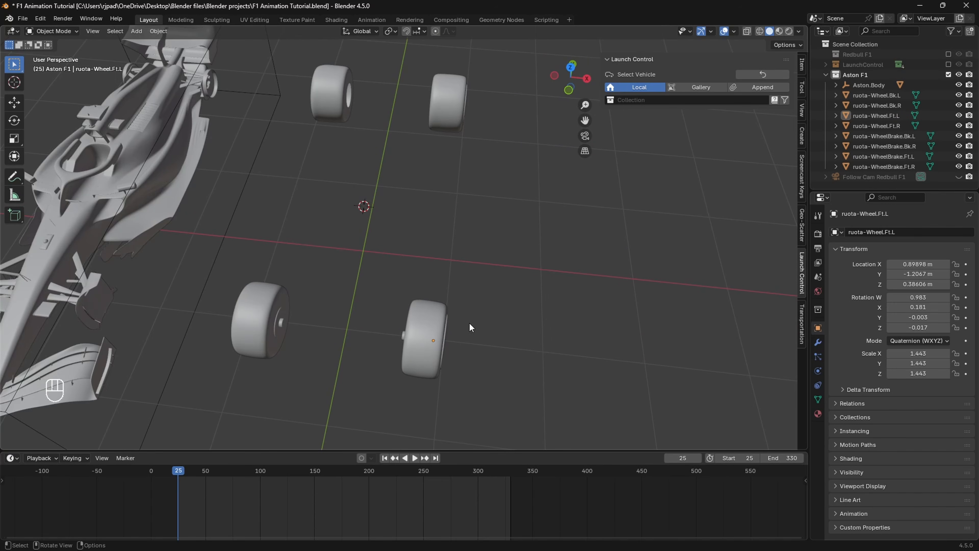
pyautogui.click(432, 320)
pyautogui.rightClick(433, 318)
pyautogui.moveTo(433, 317)
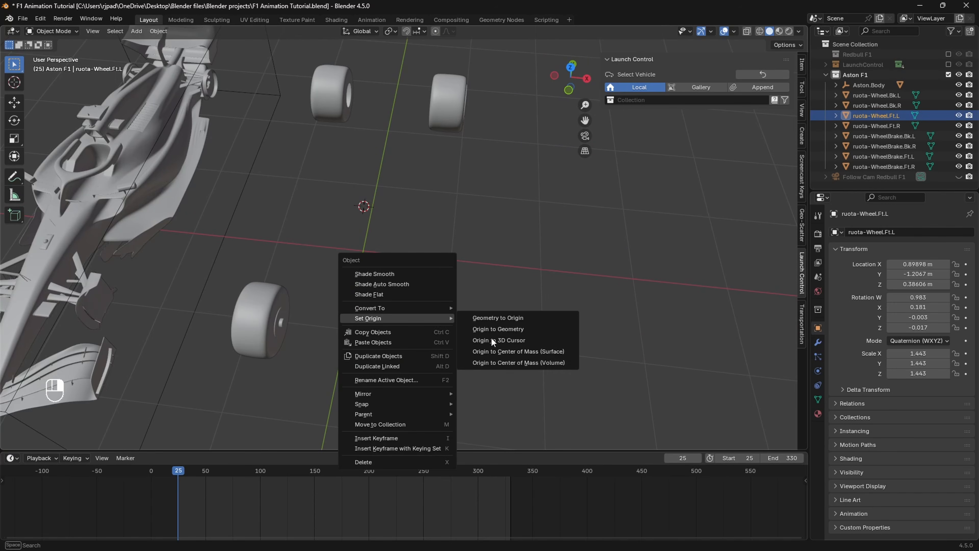
pyautogui.click(502, 363)
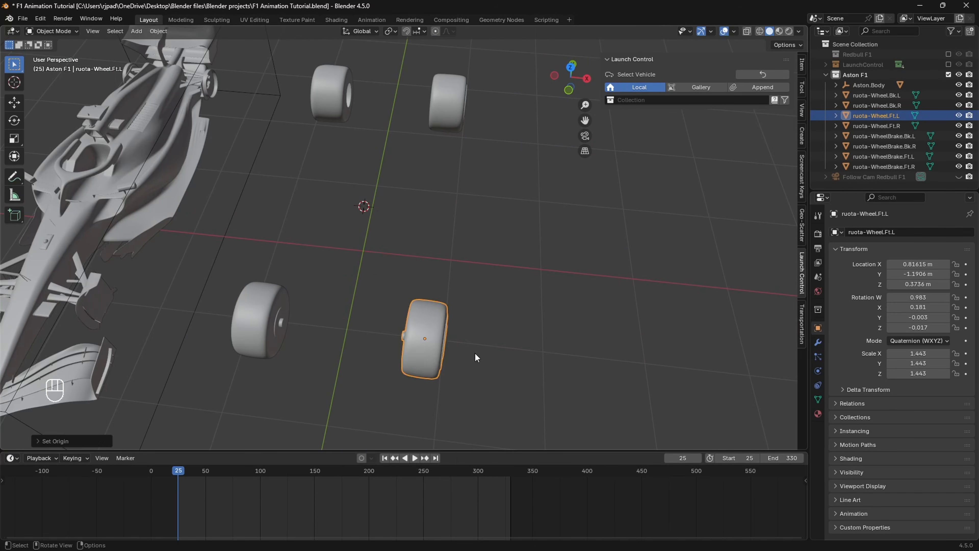
pyautogui.click(571, 67)
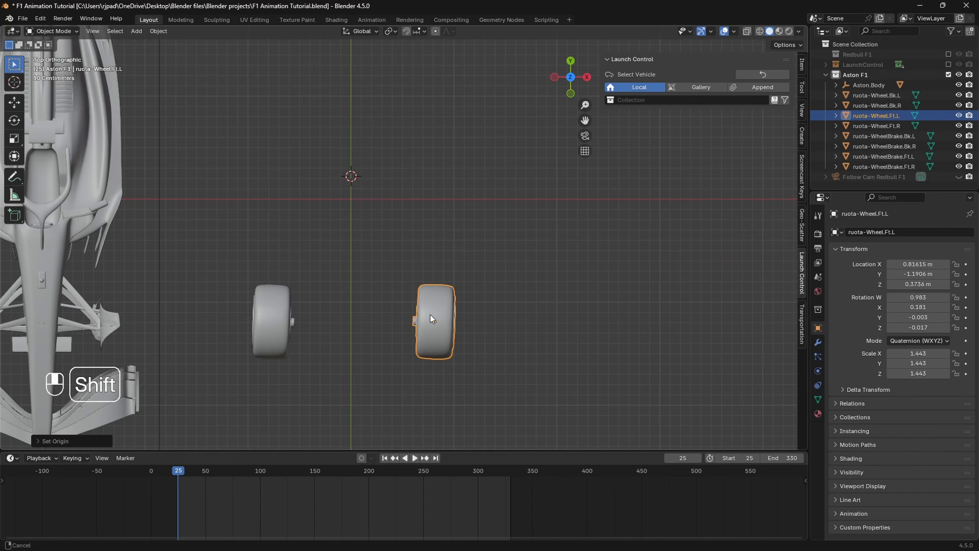
pyautogui.keyDown('shift'); pyautogui.moveTo(430, 318); pyautogui.dragTo(434, 318, button='middle'); pyautogui.keyUp('shift')
pyautogui.click(289, 315)
pyautogui.rightClick(284, 310)
pyautogui.moveTo(282, 310)
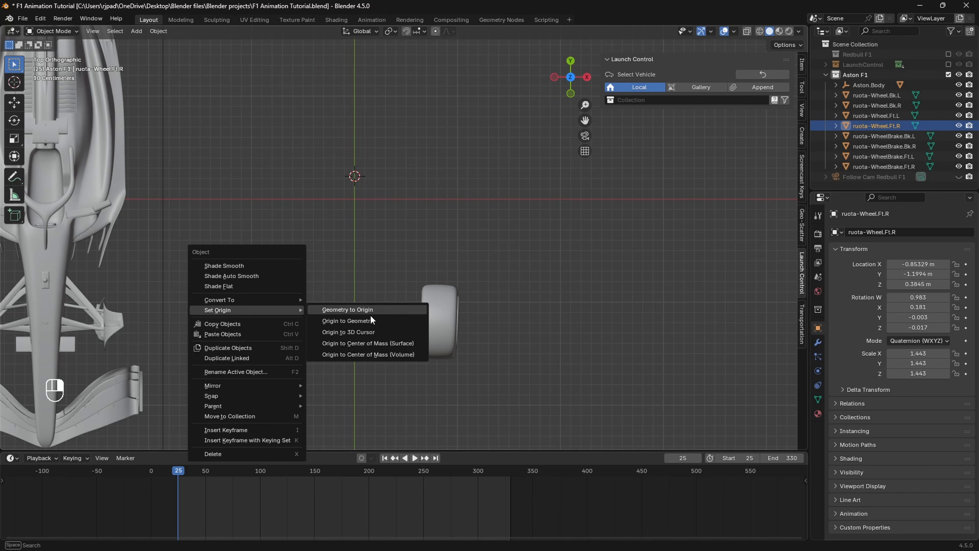
pyautogui.click(378, 356)
# Step: Set the origins of the rear-right and rear-left wheels to their centre of mass (volume)
pyautogui.scroll(-4, 414, 183)
pyautogui.keyDown('shift'); pyautogui.moveTo(413, 166); pyautogui.dragTo(422, 285, button='middle'); pyautogui.keyUp('shift')
pyautogui.click(353, 230)
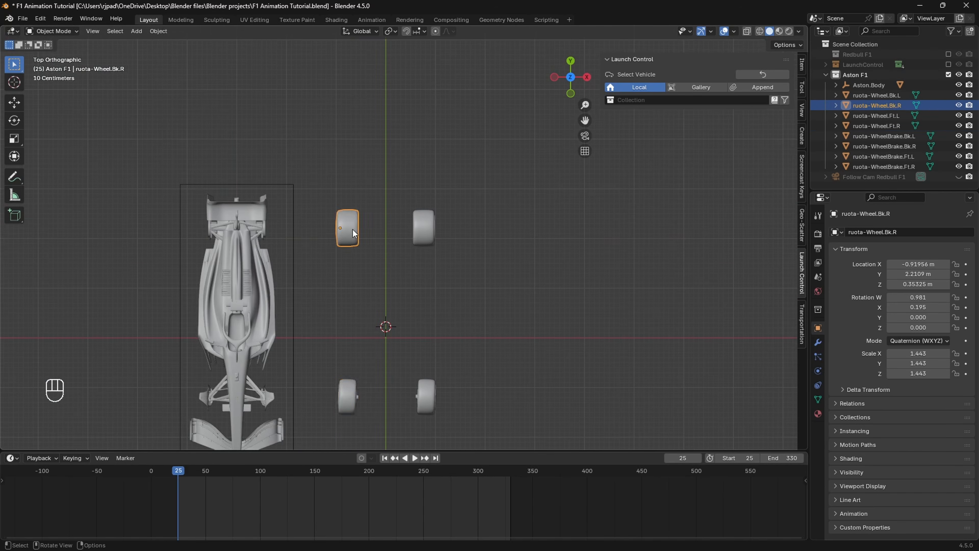
pyautogui.rightClick(353, 232)
pyautogui.moveTo(363, 231)
pyautogui.click(428, 272)
pyautogui.click(427, 230)
pyautogui.rightClick(427, 230)
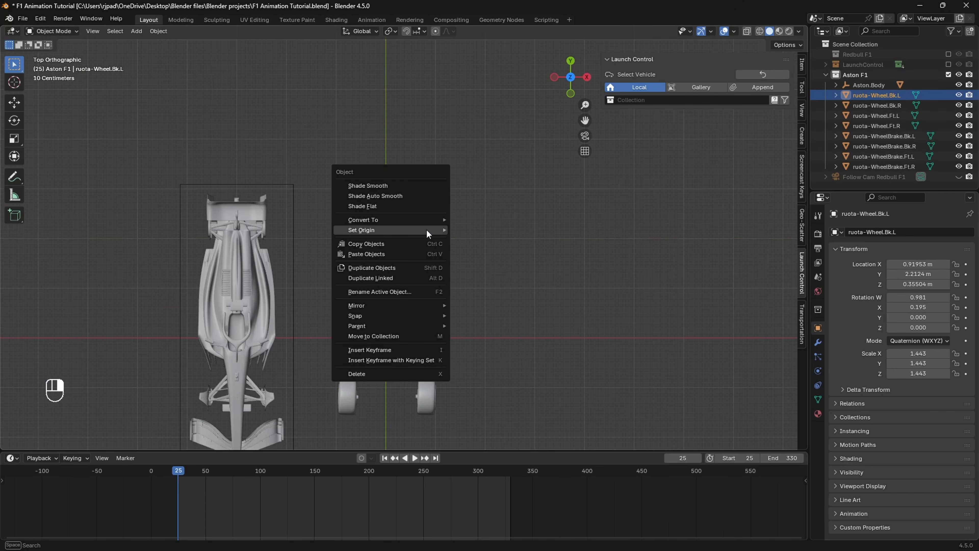
pyautogui.moveTo(428, 230)
pyautogui.click(475, 271)
# Step: Reselect the front-left wheel, undo an accidental move, and frame it in perspective
pyautogui.keyDown('shift'); pyautogui.moveTo(476, 271); pyautogui.dragTo(448, 251, button='middle'); pyautogui.keyUp('shift')
pyautogui.scroll(3, 433, 313)
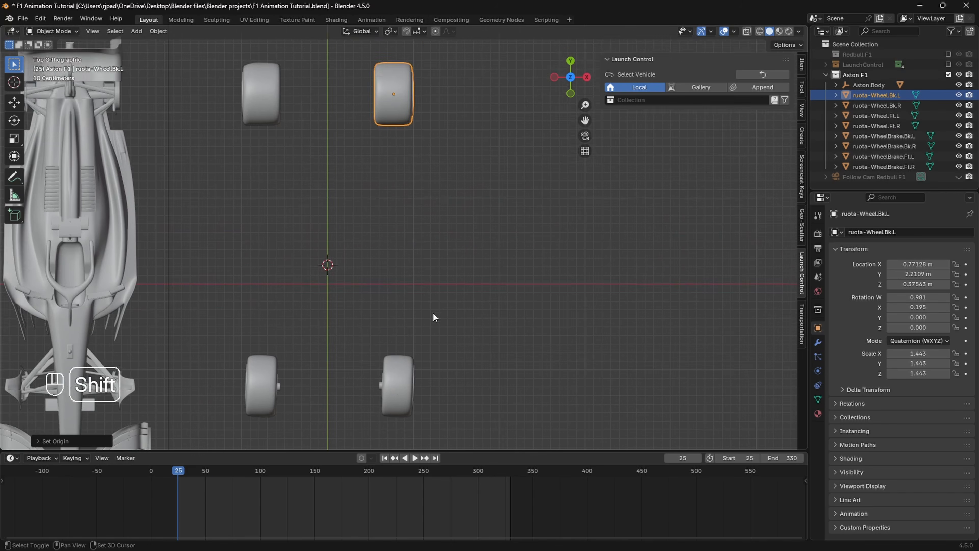
pyautogui.keyDown('shift'); pyautogui.moveTo(433, 312); pyautogui.dragTo(454, 276, button='middle'); pyautogui.keyUp('shift')
pyautogui.click(415, 346)
pyautogui.keyDown('shift'); pyautogui.moveTo(415, 346); pyautogui.dragTo(429, 329, button='middle'); pyautogui.keyUp('shift')
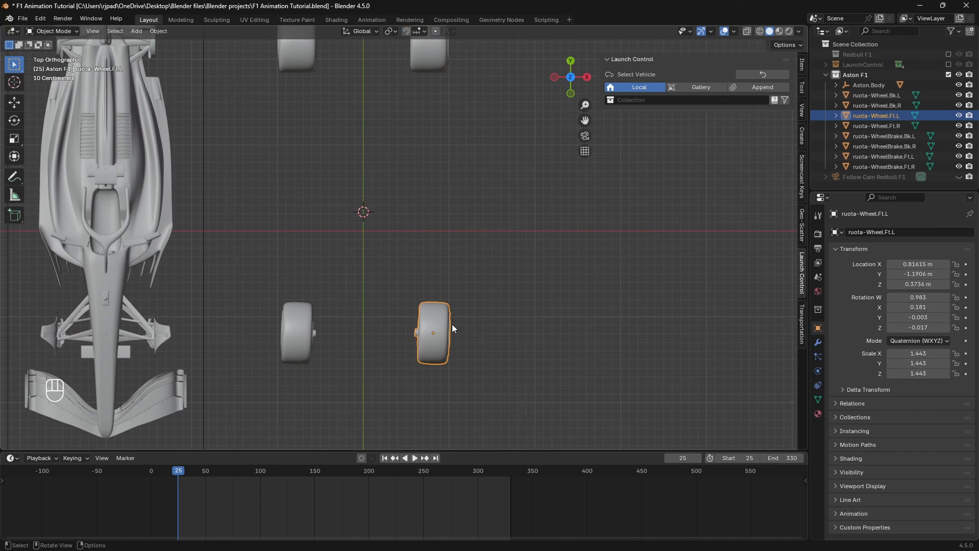
pyautogui.press('g')
pyautogui.click(478, 346)
pyautogui.hotkey('ctrl', 'z')
pyautogui.scroll(1, 481, 349)
pyautogui.keyDown('shift'); pyautogui.moveTo(481, 347); pyautogui.dragTo(491, 344, button='middle'); pyautogui.keyUp('shift')
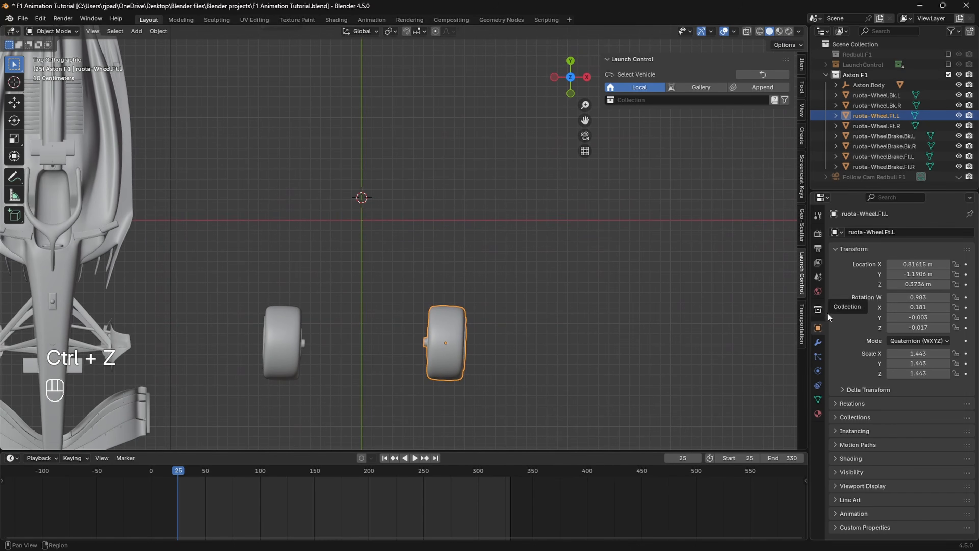
pyautogui.moveTo(582, 382); pyautogui.dragTo(501, 310, button='middle')
pyautogui.scroll(4, 470, 343)
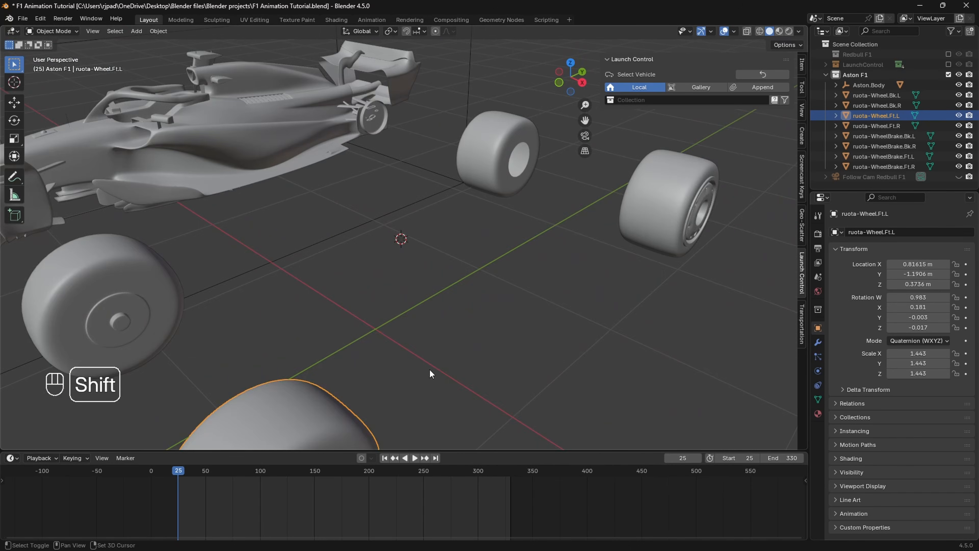
pyautogui.keyDown('shift'); pyautogui.moveTo(396, 376); pyautogui.dragTo(431, 262, button='middle'); pyautogui.keyUp('shift')
# Step: Parent the front-left and front-right brake hubs to their matching wheels with Ctrl+P > Object
pyautogui.click(386, 312)
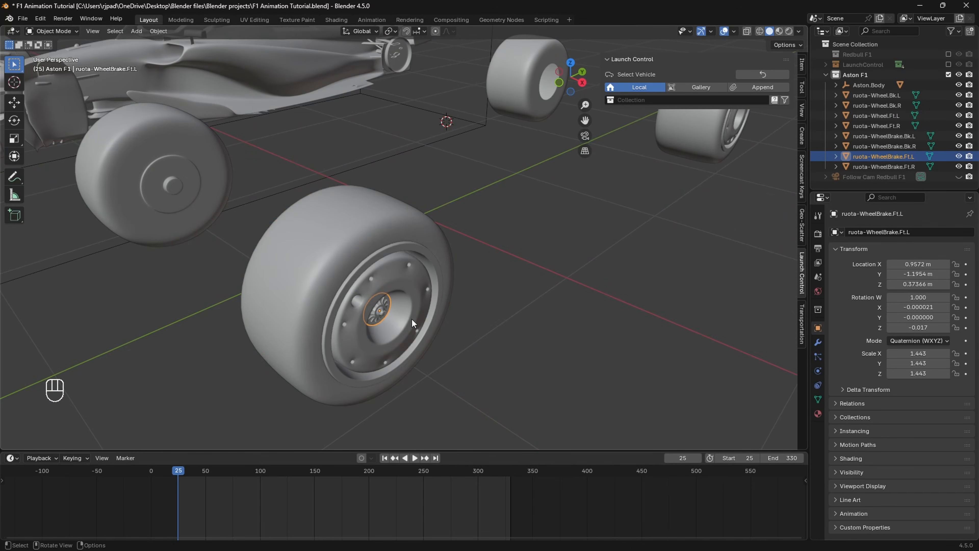
pyautogui.scroll(-1, 412, 319)
pyautogui.keyDown('shift'); pyautogui.click(389, 244); pyautogui.keyUp('shift')
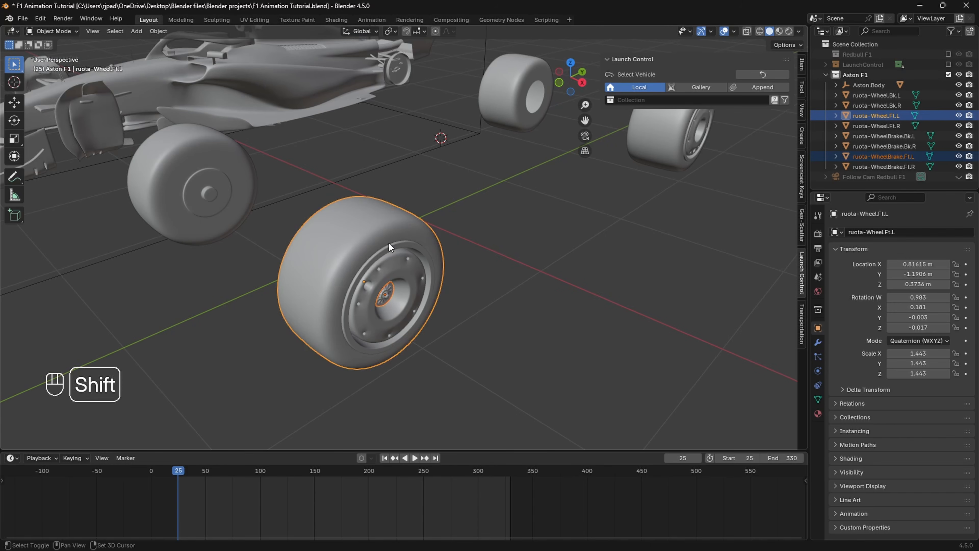
pyautogui.hotkey('ctrl', 'p')
pyautogui.click(399, 255)
pyautogui.moveTo(352, 240); pyautogui.dragTo(413, 246, button='middle')
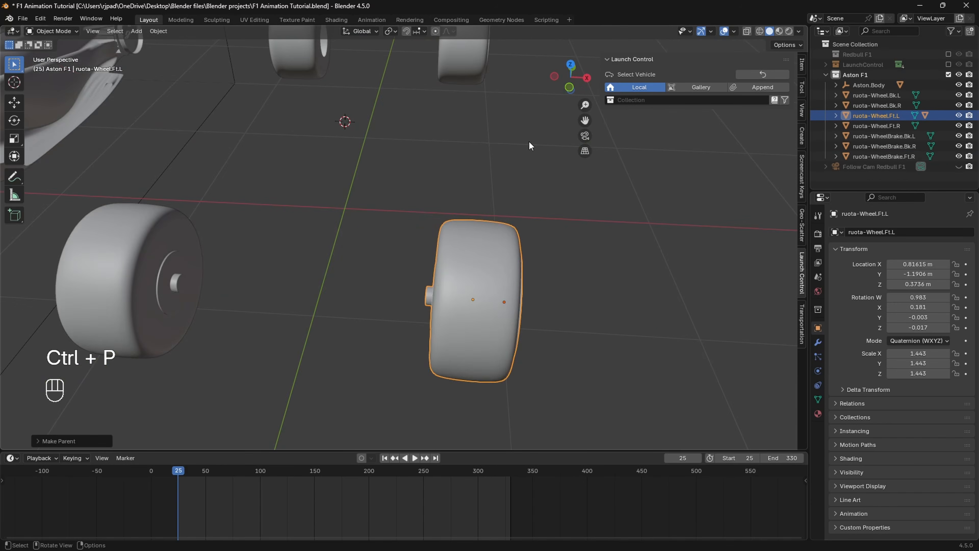
pyautogui.moveTo(318, 220); pyautogui.dragTo(380, 216, button='middle')
pyautogui.click(384, 318)
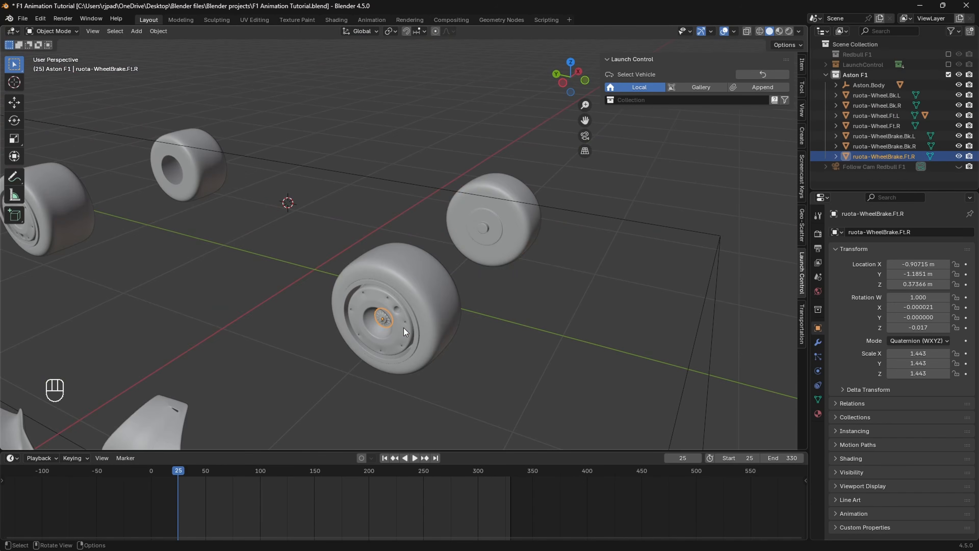
pyautogui.keyDown('shift'); pyautogui.click(422, 286); pyautogui.keyUp('shift')
pyautogui.hotkey('ctrl', 'p')
pyautogui.click(422, 284)
# Step: Parent the rear-right brake hub to the rear-right wheel
pyautogui.keyDown('shift'); pyautogui.moveTo(421, 285); pyautogui.dragTo(528, 385, button='middle'); pyautogui.keyUp('shift')
pyautogui.click(154, 320)
pyautogui.scroll(3, 166, 328)
pyautogui.keyDown('shift'); pyautogui.moveTo(165, 328); pyautogui.dragTo(304, 288, button='middle'); pyautogui.keyUp('shift')
pyautogui.click(266, 268)
pyautogui.keyDown('shift'); pyautogui.click(317, 240); pyautogui.keyUp('shift')
pyautogui.hotkey('ctrl', 'p')
pyautogui.click(318, 237)
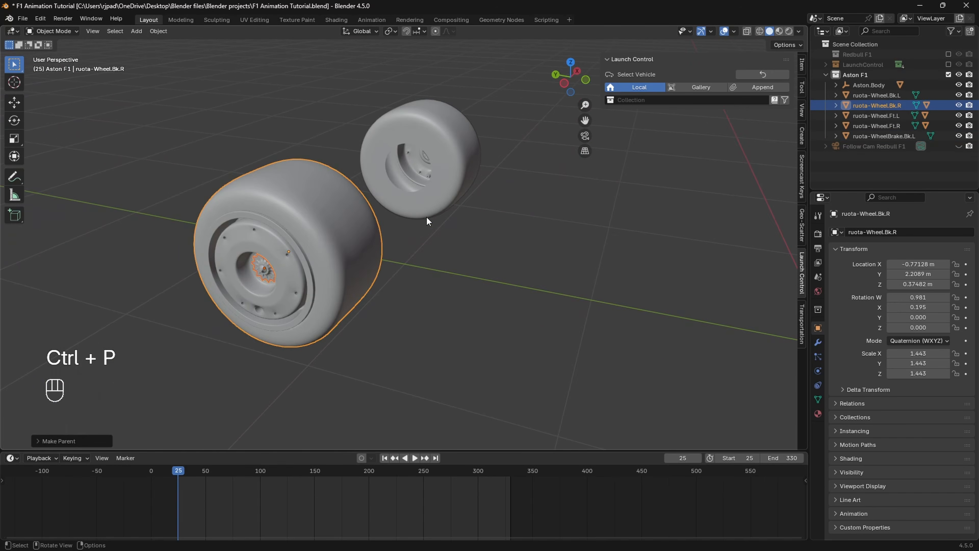
# Step: Parent the rear-left brake hub to its wheel, then select the front-left wheel in top view
pyautogui.moveTo(426, 216); pyautogui.dragTo(347, 211, button='middle')
pyautogui.click(576, 349)
pyautogui.keyDown('shift'); pyautogui.click(550, 286); pyautogui.keyUp('shift')
pyautogui.hotkey('ctrl', 'p')
pyautogui.click(550, 284)
pyautogui.click(411, 342)
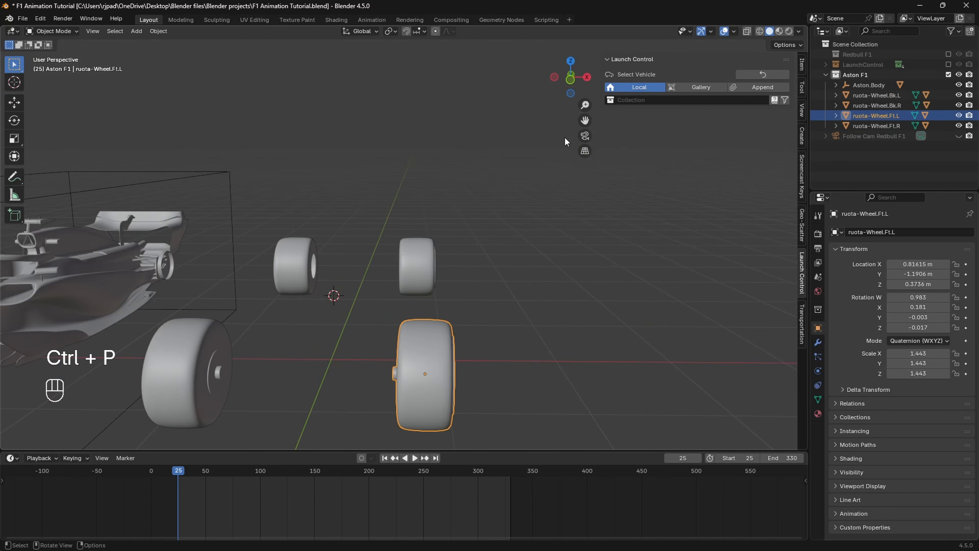
pyautogui.click(573, 59)
pyautogui.scroll(3, 459, 346)
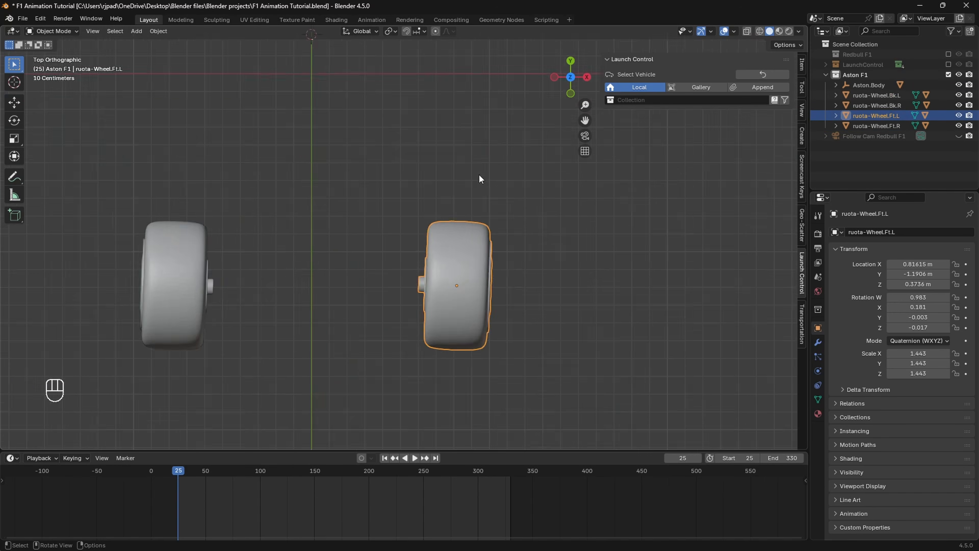
# Step: Set the front-left and front-right wheels' rotation W, X, Y, Z all to 0
pyautogui.moveTo(914, 300); pyautogui.dragTo(914, 327)
pyautogui.write('0')
pyautogui.press('Return')
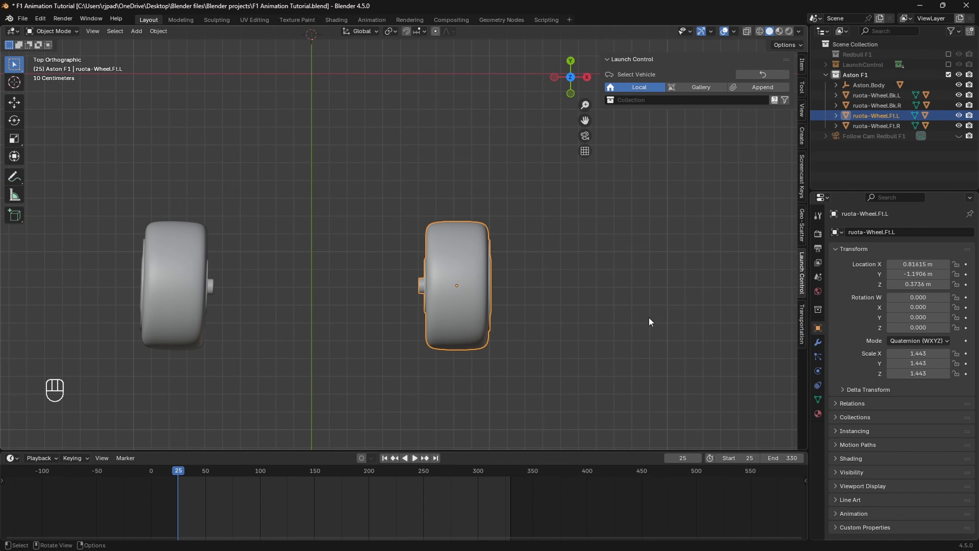
pyautogui.keyDown('shift'); pyautogui.moveTo(456, 300); pyautogui.dragTo(489, 305, button='middle'); pyautogui.keyUp('shift')
pyautogui.click(223, 290)
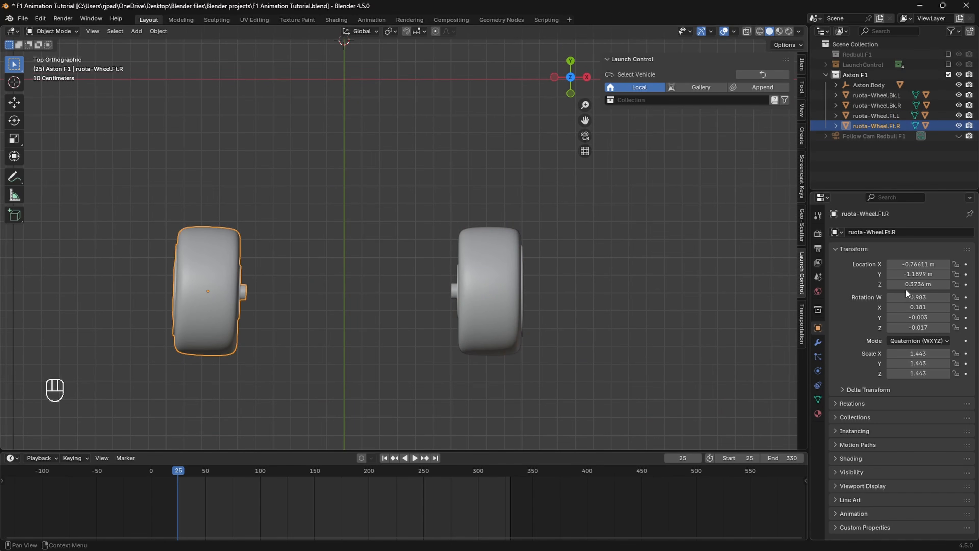
pyautogui.moveTo(906, 297); pyautogui.dragTo(906, 328)
pyautogui.write('0')
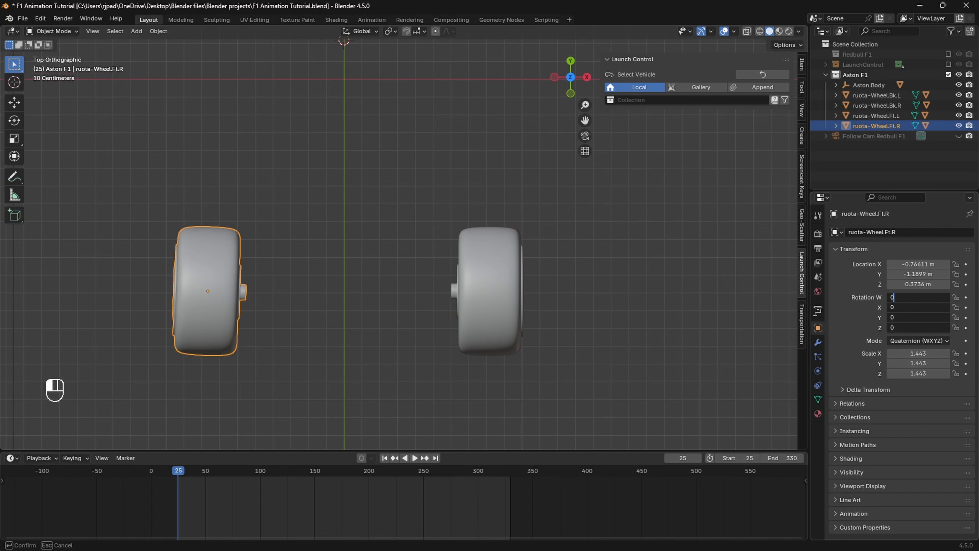
pyautogui.press('Return')
# Step: Move the front-left wheel inward along X to about 0.766 m
pyautogui.scroll(-2, 316, 319)
pyautogui.keyDown('shift'); pyautogui.moveTo(345, 222); pyautogui.dragTo(345, 241, button='middle'); pyautogui.keyUp('shift')
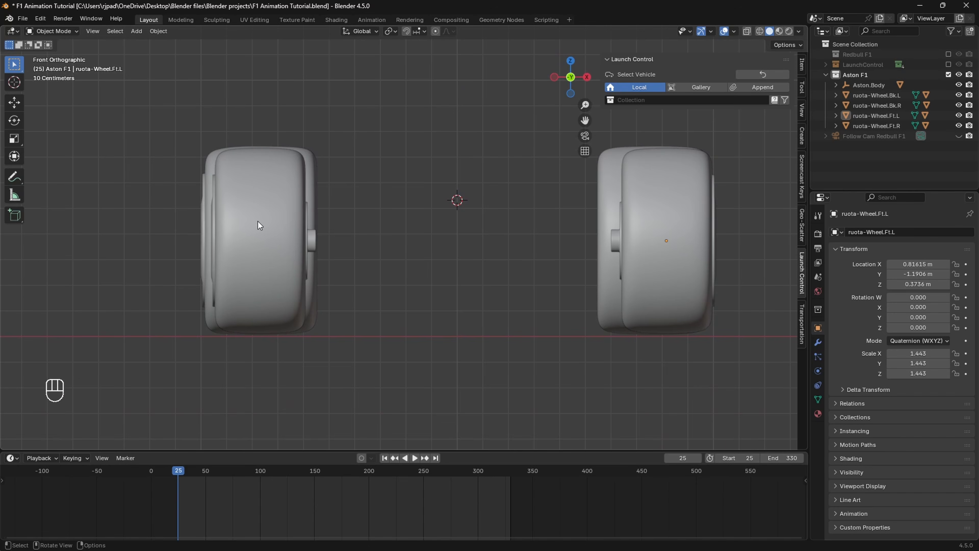
pyautogui.click(258, 221)
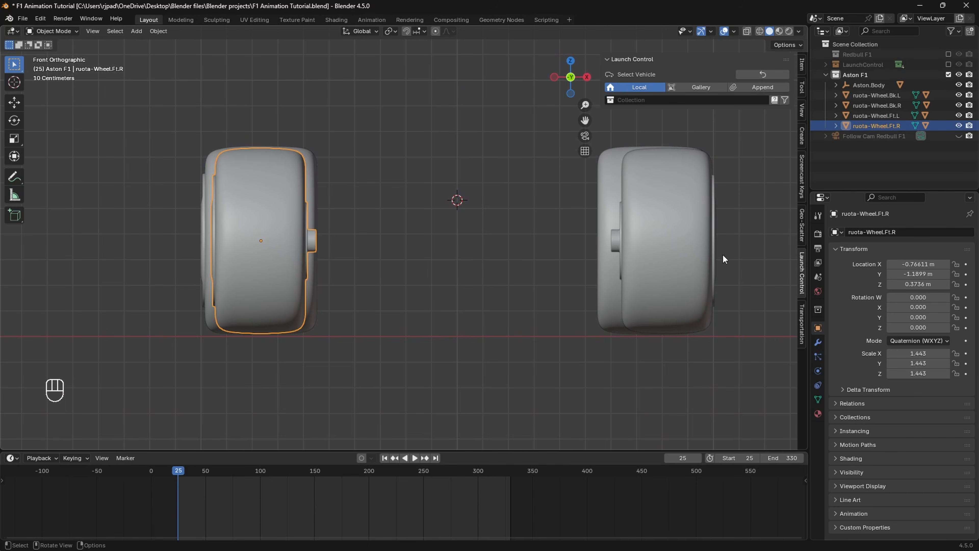
pyautogui.click(681, 233)
pyautogui.scroll(-1, 661, 241)
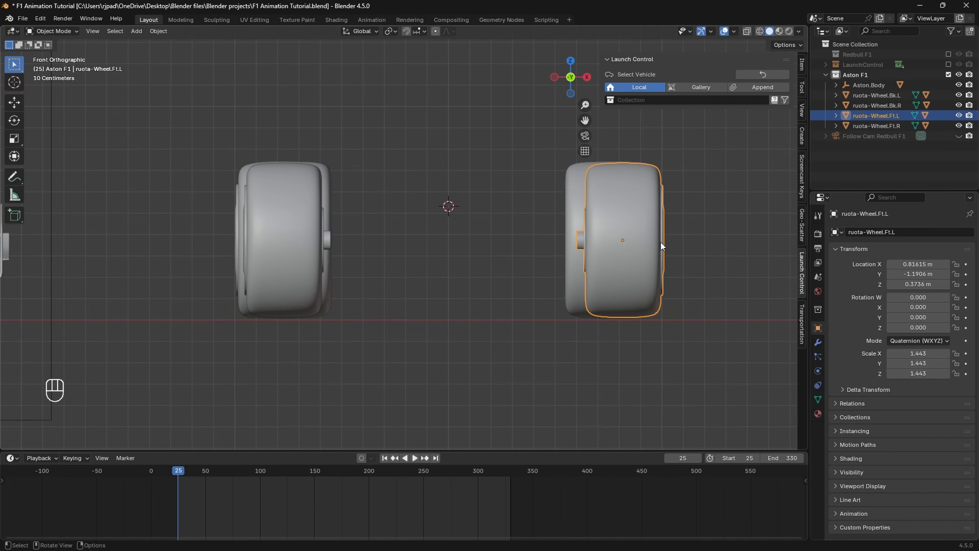
pyautogui.keyDown('shift'); pyautogui.moveTo(661, 242); pyautogui.dragTo(658, 236, button='middle'); pyautogui.keyUp('shift')
pyautogui.press('g')
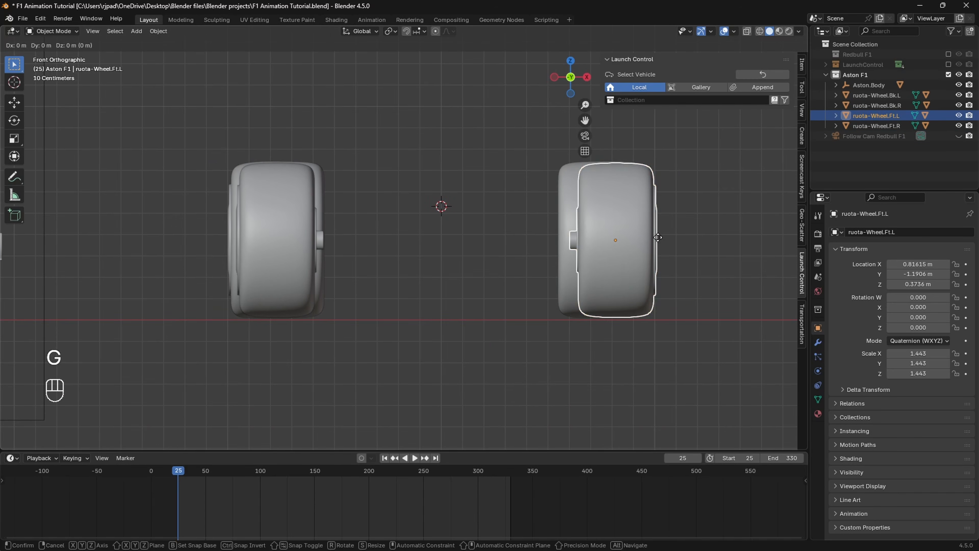
pyautogui.press('x')
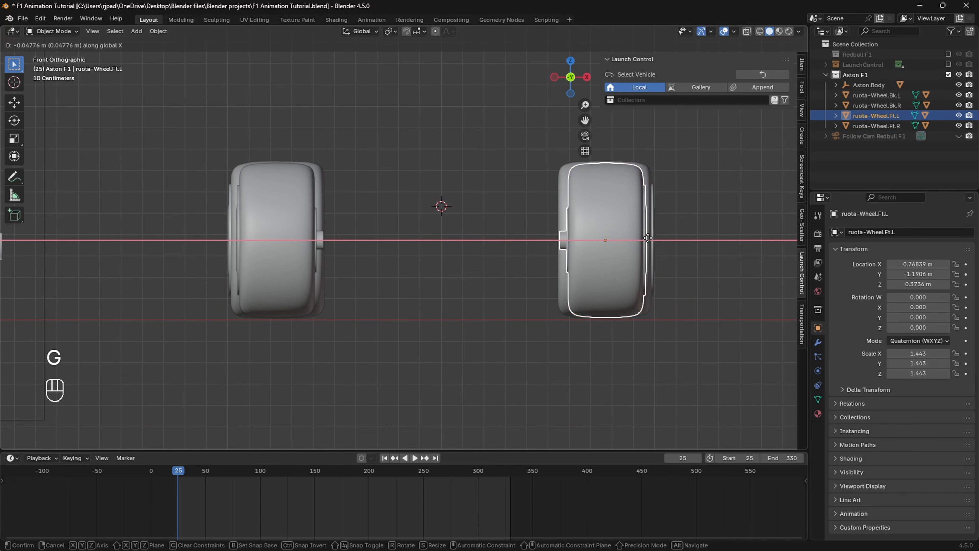
pyautogui.click(648, 239)
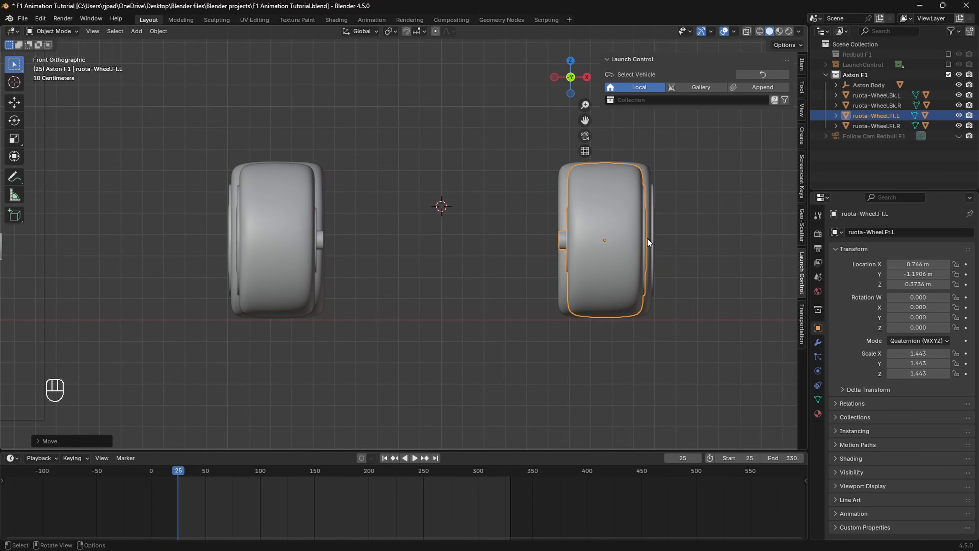
# Step: Set the rear-left wheel's rotation W, X, Y, Z all to 0
pyautogui.scroll(3, 474, 256)
pyautogui.moveTo(474, 256); pyautogui.dragTo(404, 290, button='middle')
pyautogui.scroll(-5, 397, 246)
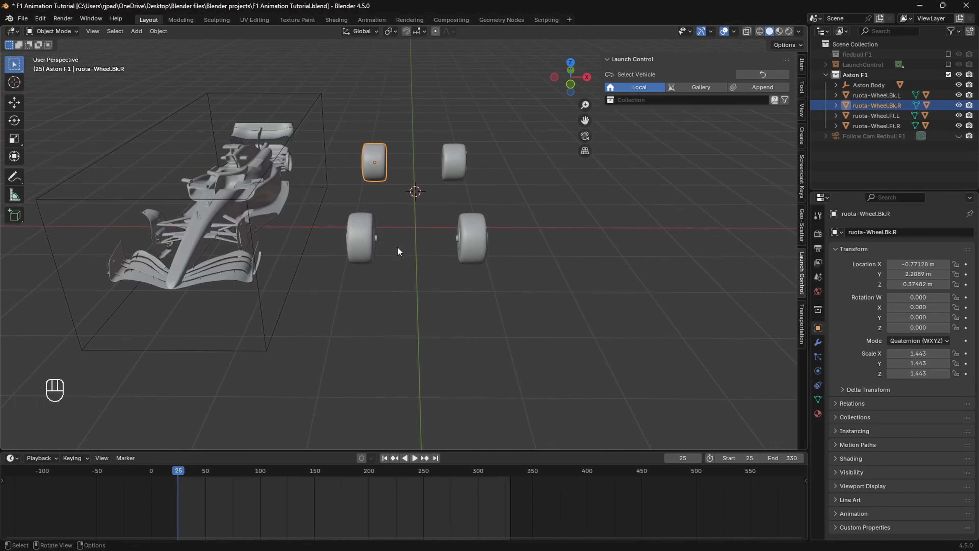
pyautogui.click(447, 176)
pyautogui.moveTo(924, 297); pyautogui.dragTo(924, 328)
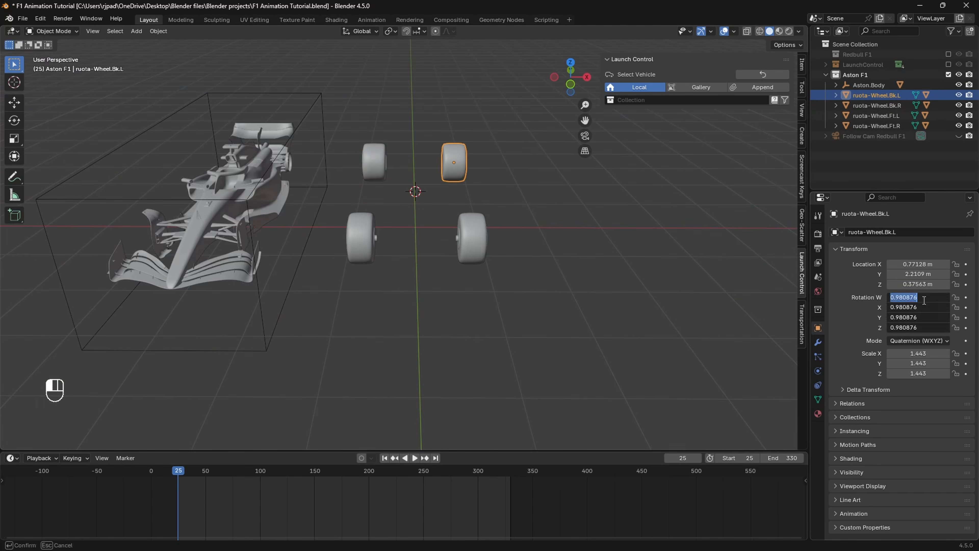
pyautogui.write('0')
pyautogui.press('Return')
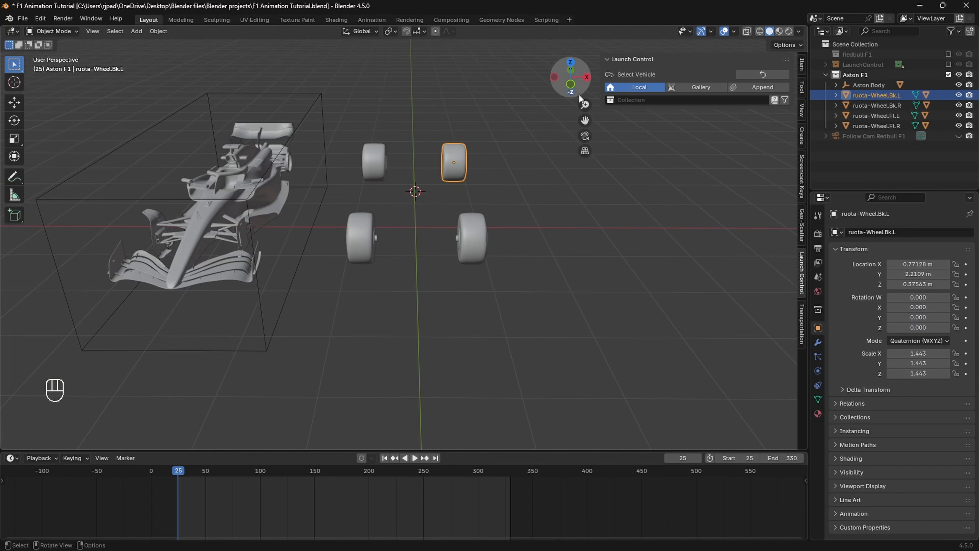
# Step: Check the front wheels in front orthographic view, undo a stray change, and select the car body
pyautogui.click(571, 85)
pyautogui.scroll(7, 531, 237)
pyautogui.click(291, 268)
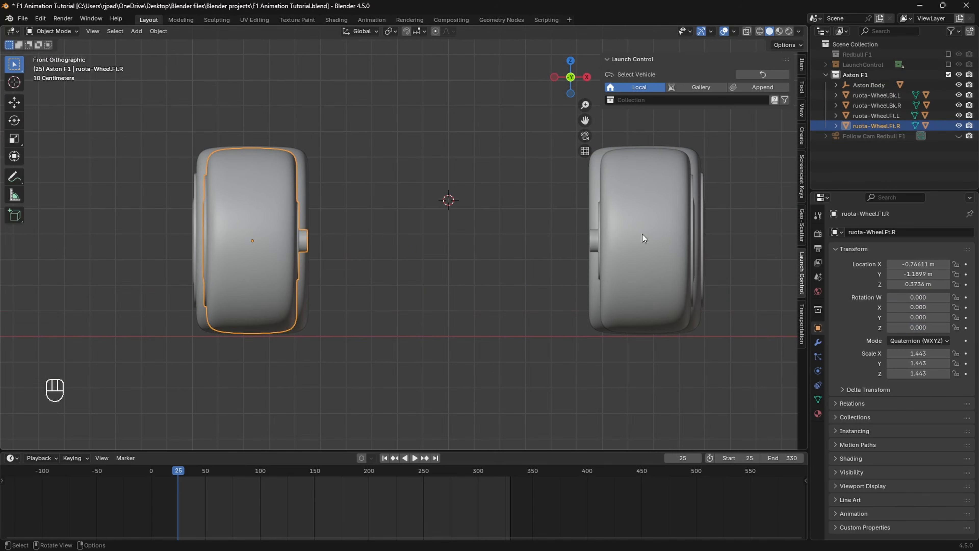
pyautogui.click(643, 234)
pyautogui.scroll(2, 617, 297)
pyautogui.click(507, 322)
pyautogui.scroll(-4, 510, 315)
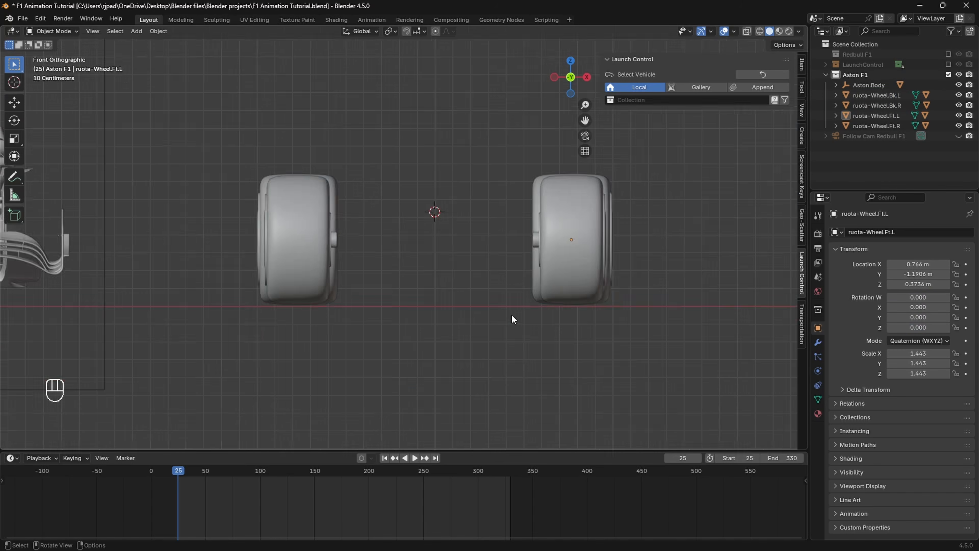
pyautogui.hotkey('ctrl', 'z')
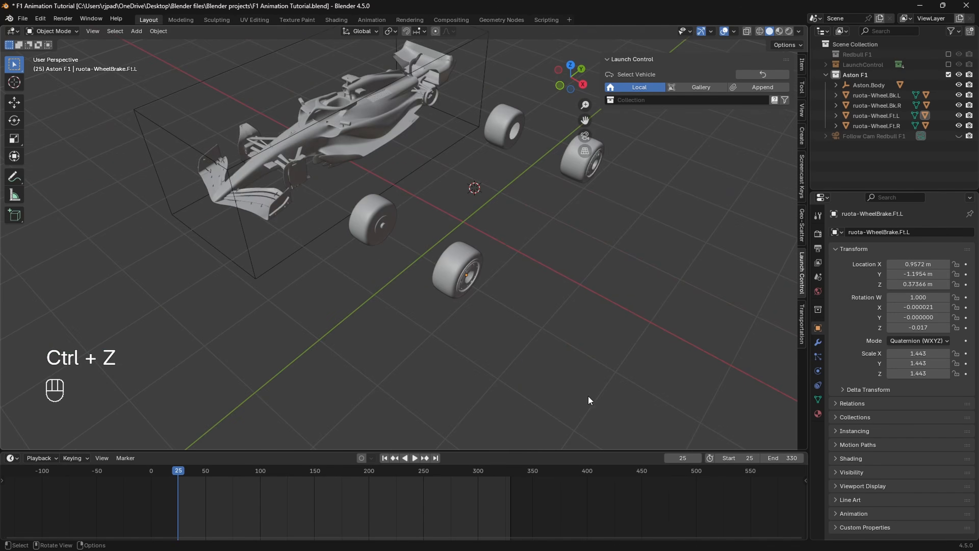
pyautogui.scroll(-1, 521, 359)
pyautogui.moveTo(521, 358); pyautogui.dragTo(549, 328, button='middle')
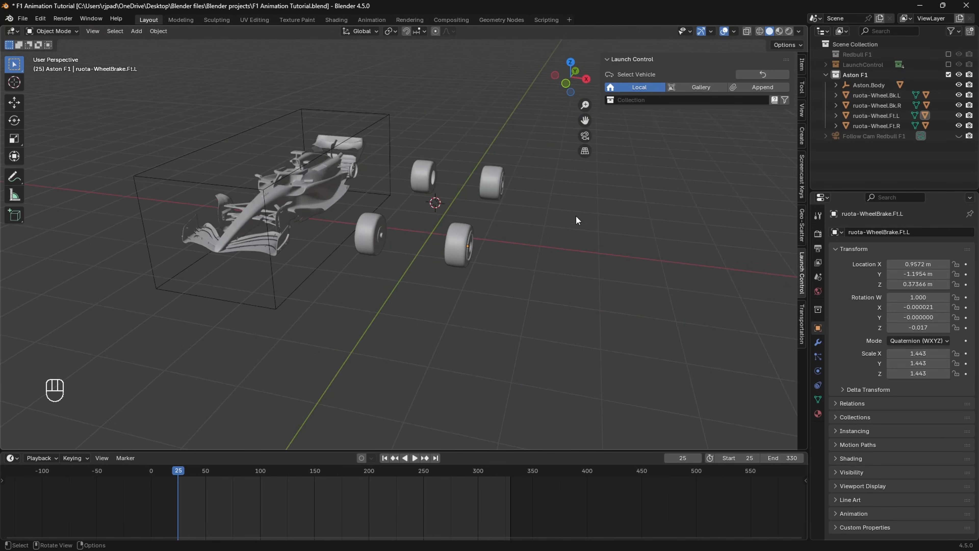
pyautogui.click(565, 84)
pyautogui.scroll(-4, 448, 239)
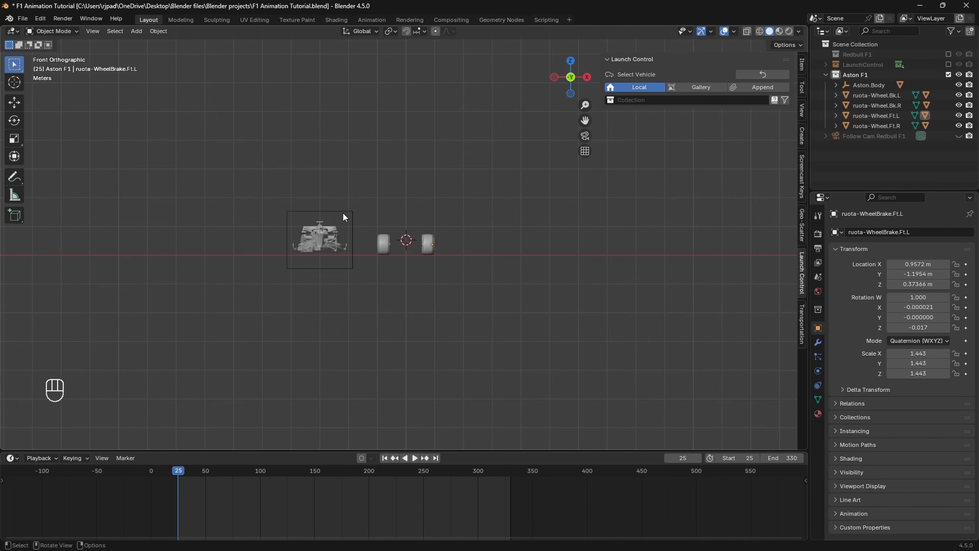
pyautogui.keyDown('shift'); pyautogui.click(341, 218); pyautogui.keyUp('shift')
# Step: Move Aston.Body along X with Ctrl snapping to centre it over the wheels
pyautogui.press('g')
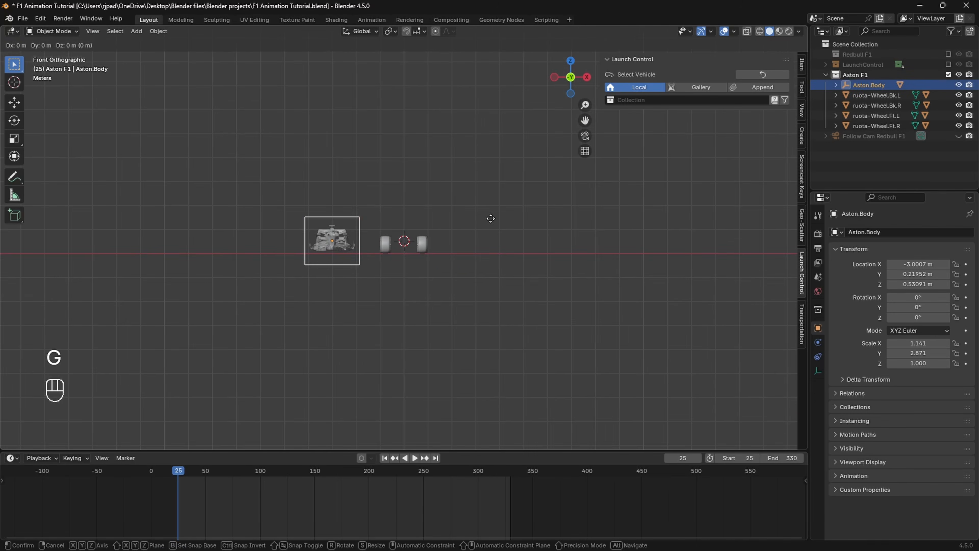
pyautogui.press('x')
pyautogui.press('ctrl')
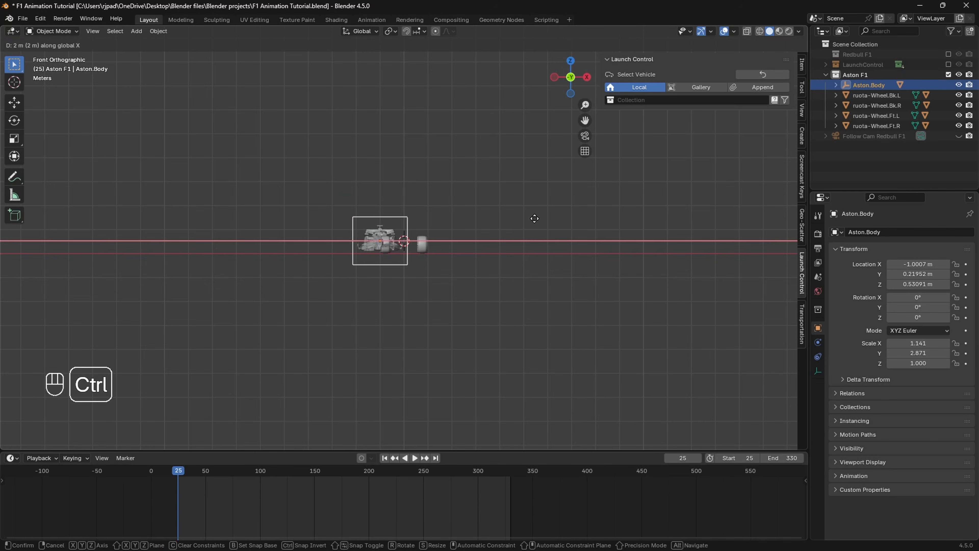
pyautogui.click(562, 213)
pyautogui.scroll(4, 512, 266)
pyautogui.scroll(5, 512, 267)
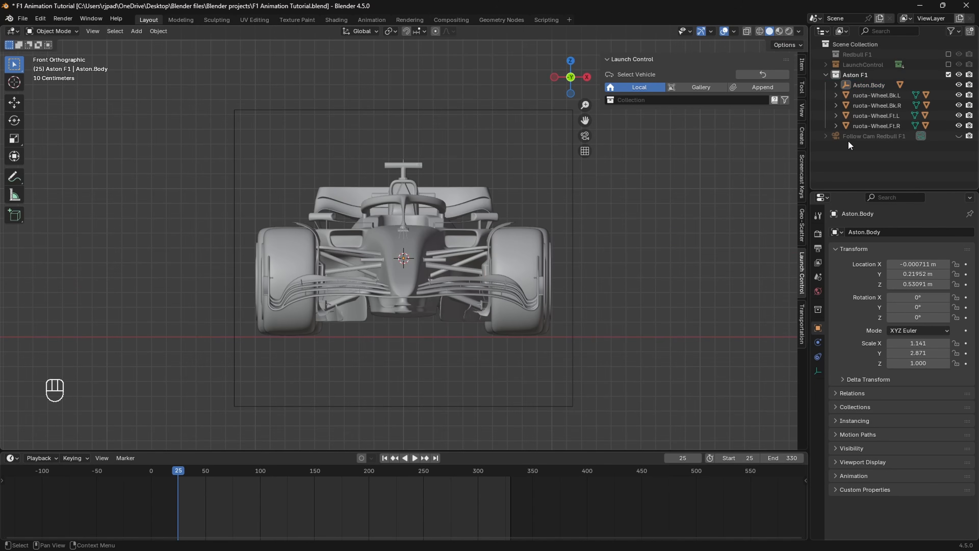
# Step: Select the rear wheels and body in turn in the outliner, then clear the selection
pyautogui.click(870, 93)
pyautogui.click(867, 86)
pyautogui.click(873, 104)
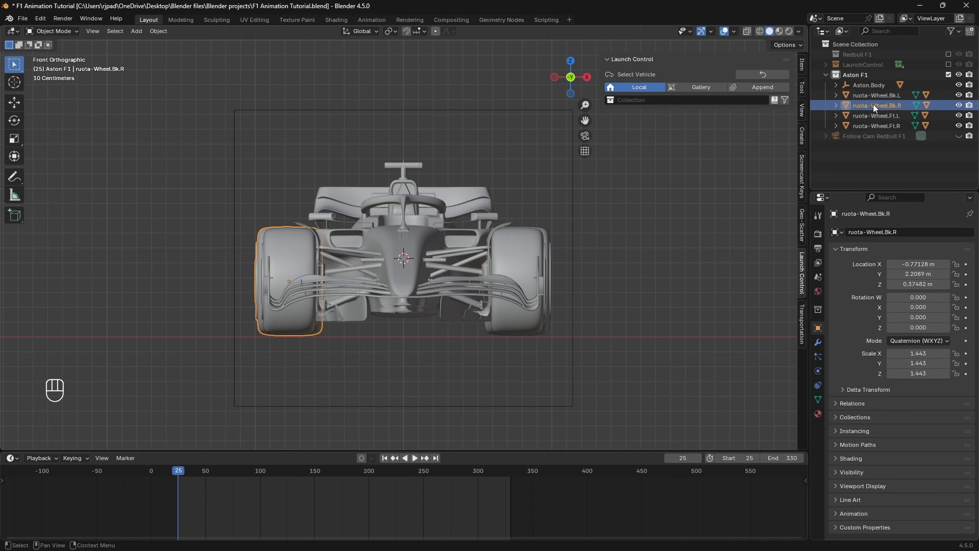
pyautogui.click(874, 96)
pyautogui.click(661, 279)
pyautogui.moveTo(661, 280); pyautogui.dragTo(600, 298, button='middle')
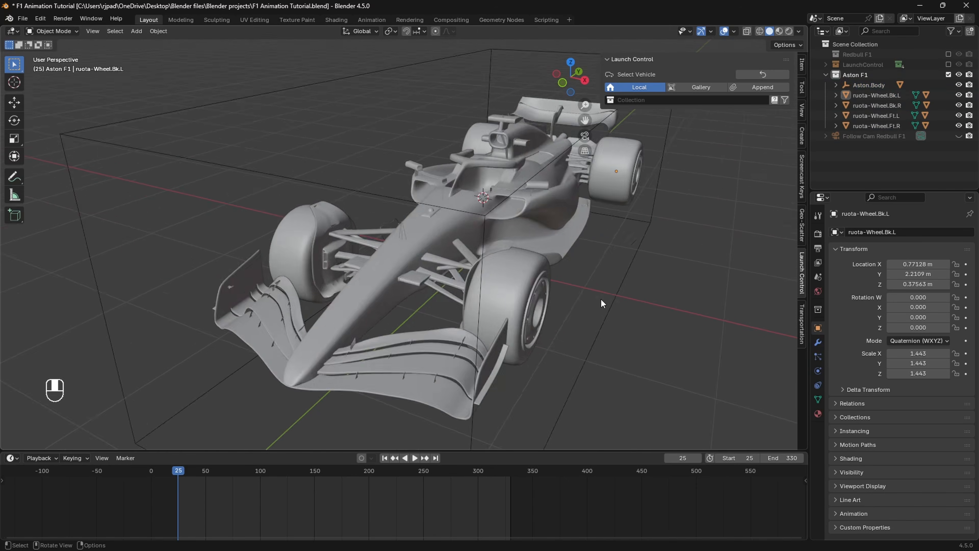
pyautogui.scroll(-3, 612, 278)
# Step: Choose the Aston F1 collection in Launch Control and run Rig Vehicle
pyautogui.click(651, 99)
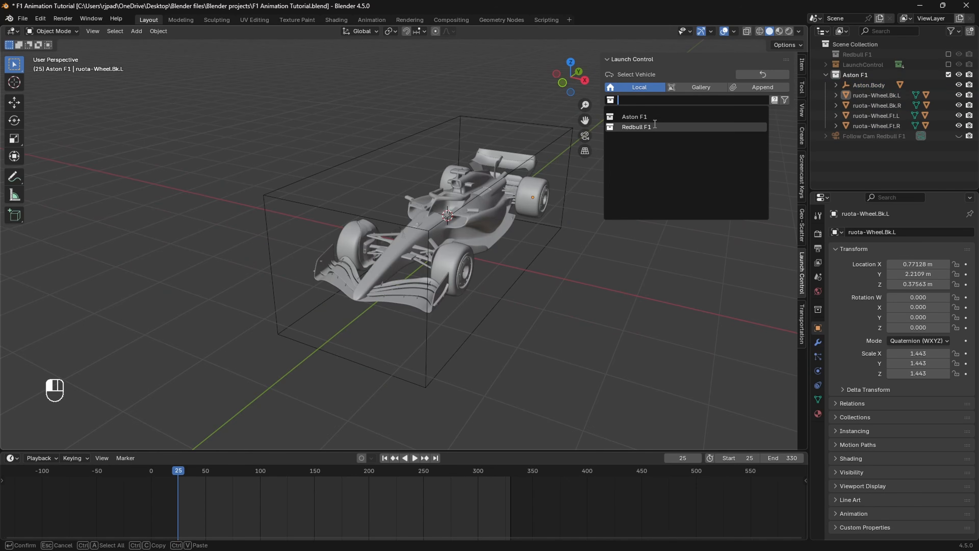
pyautogui.click(650, 117)
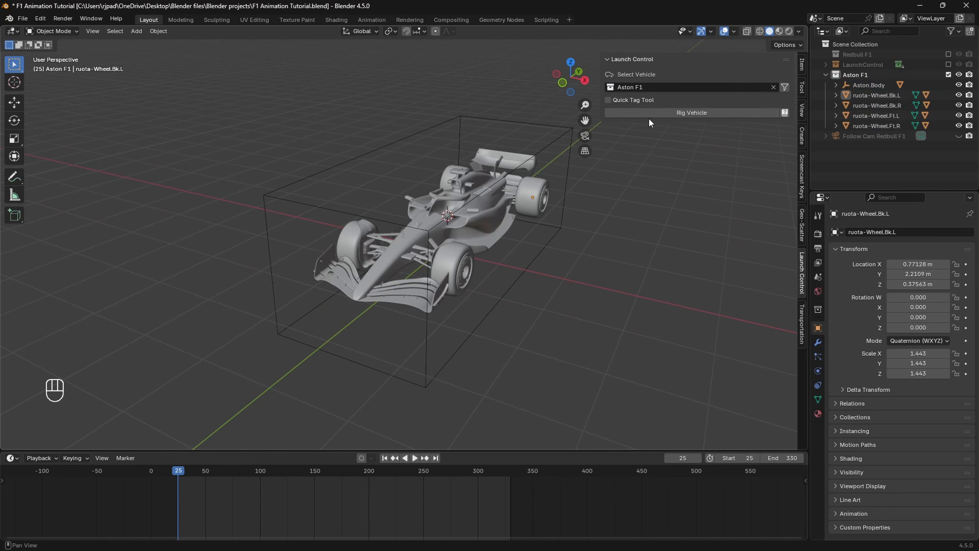
pyautogui.click(676, 114)
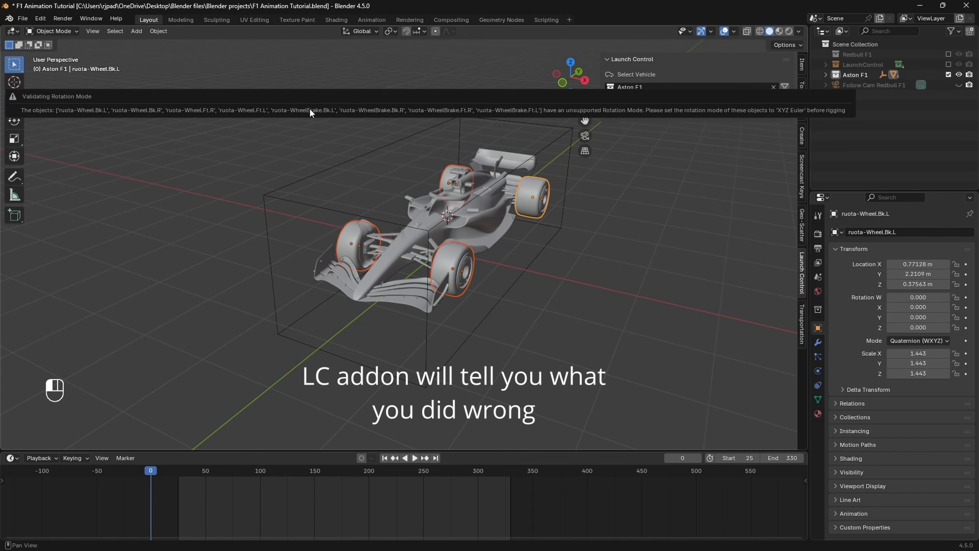
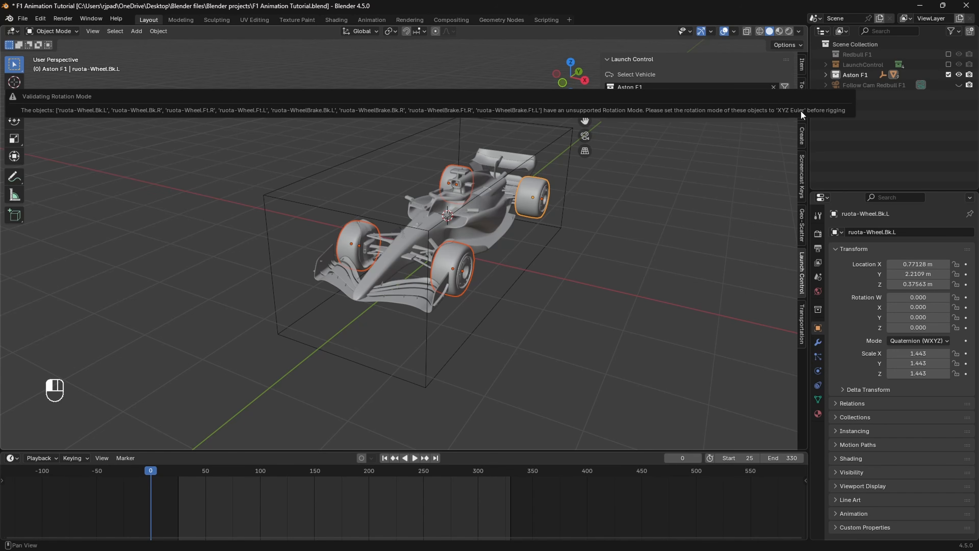
# Step: Switch both front wheels from Quaternion to XYZ Euler rotation mode
pyautogui.scroll(2, 502, 282)
pyautogui.keyDown('shift'); pyautogui.moveTo(576, 309); pyautogui.dragTo(553, 306, button='middle'); pyautogui.keyUp('shift')
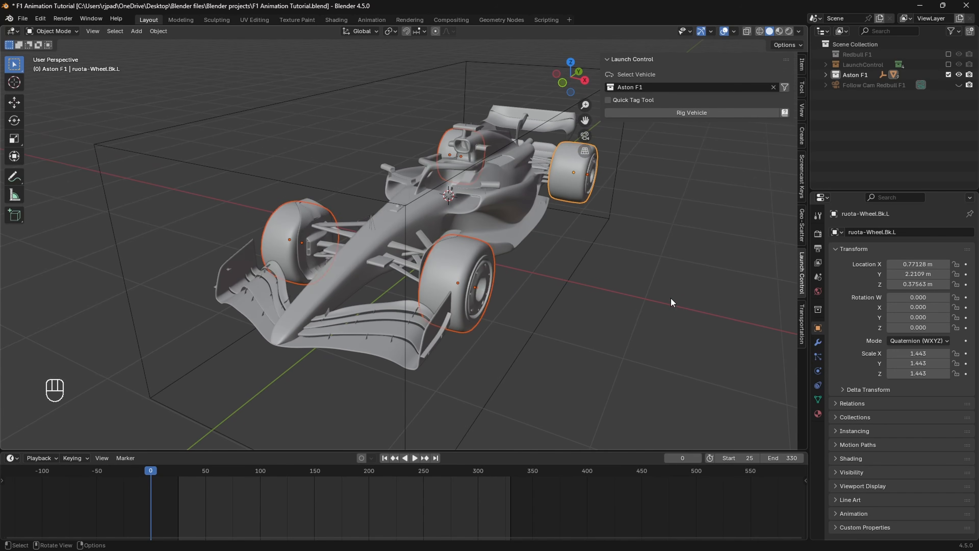
pyautogui.click(671, 302)
pyautogui.click(464, 263)
pyautogui.keyDown('shift'); pyautogui.moveTo(548, 271); pyautogui.dragTo(498, 263, button='middle'); pyautogui.keyUp('shift')
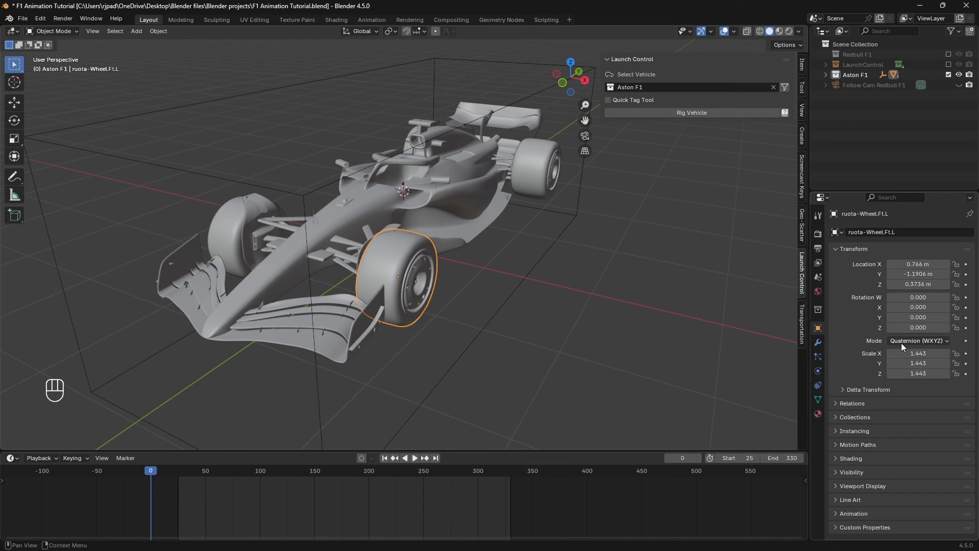
pyautogui.click(908, 337)
pyautogui.click(895, 361)
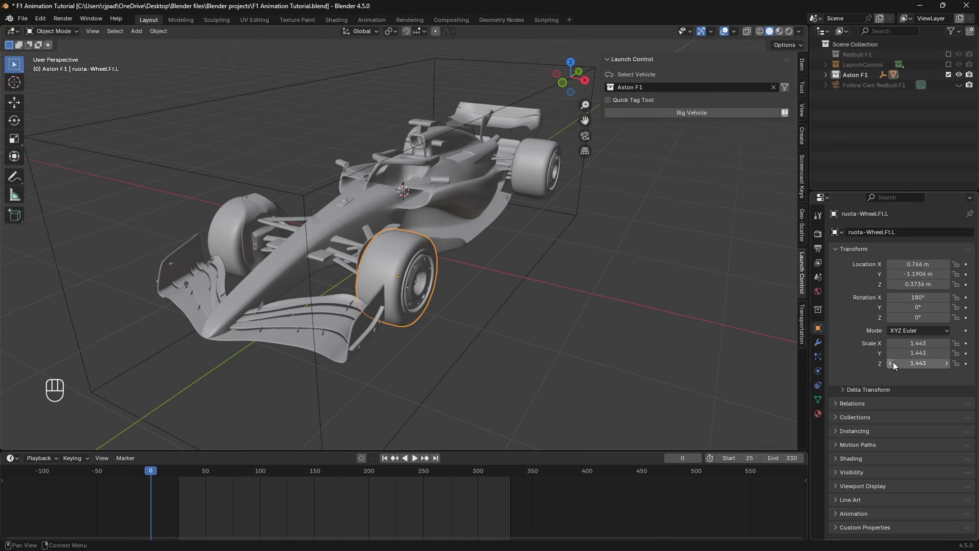
pyautogui.moveTo(532, 332); pyautogui.dragTo(228, 292, button='middle')
pyautogui.click(228, 291)
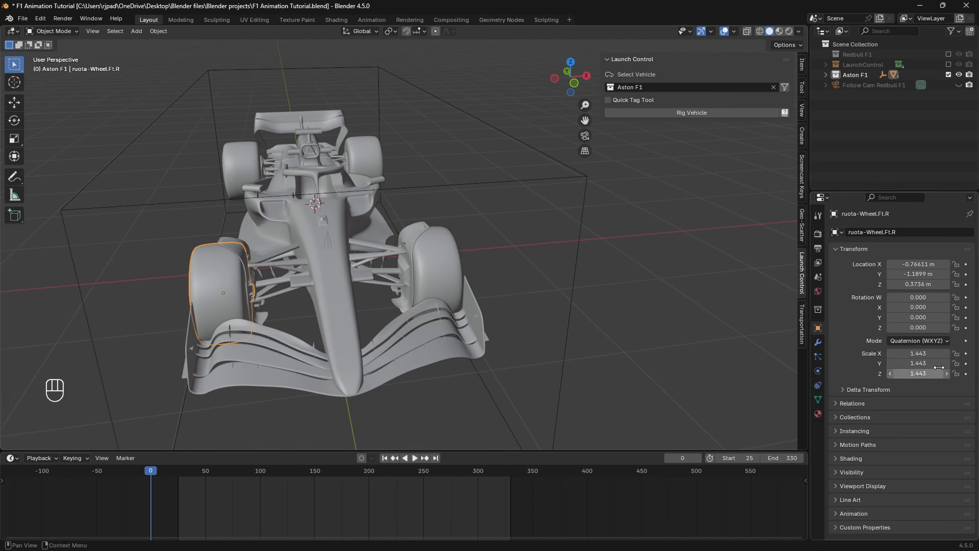
pyautogui.click(926, 341)
pyautogui.click(916, 364)
# Step: Switch the back-left and back-right wheels to XYZ Euler rotation mode
pyautogui.click(487, 231)
pyautogui.click(931, 340)
pyautogui.click(910, 363)
pyautogui.keyDown('shift'); pyautogui.moveTo(370, 251); pyautogui.dragTo(224, 259, button='middle'); pyautogui.keyUp('shift')
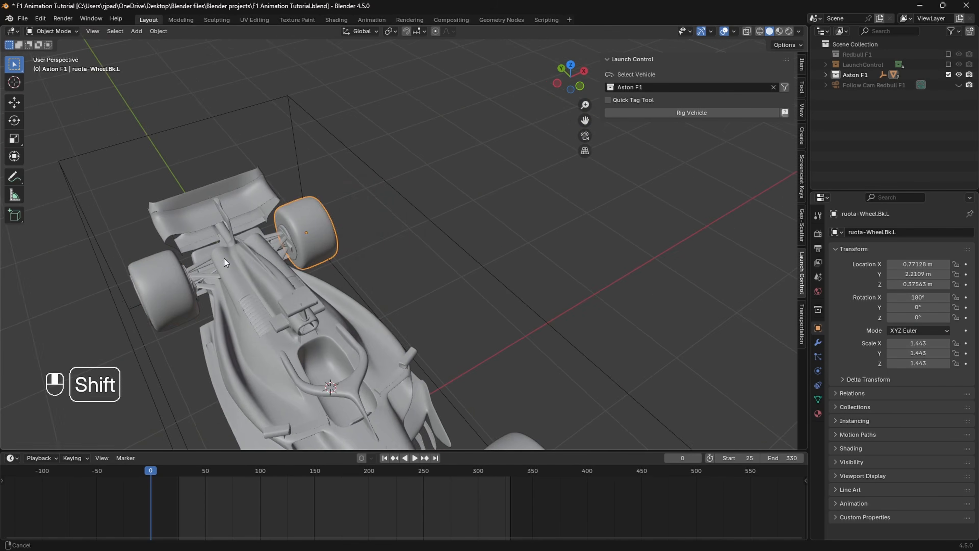
pyautogui.click(187, 284)
pyautogui.click(910, 341)
pyautogui.click(895, 363)
# Step: Set the car body Main 2 to XYZ Euler rotation mode
pyautogui.moveTo(540, 308); pyautogui.dragTo(358, 294, button='middle')
pyautogui.click(358, 294)
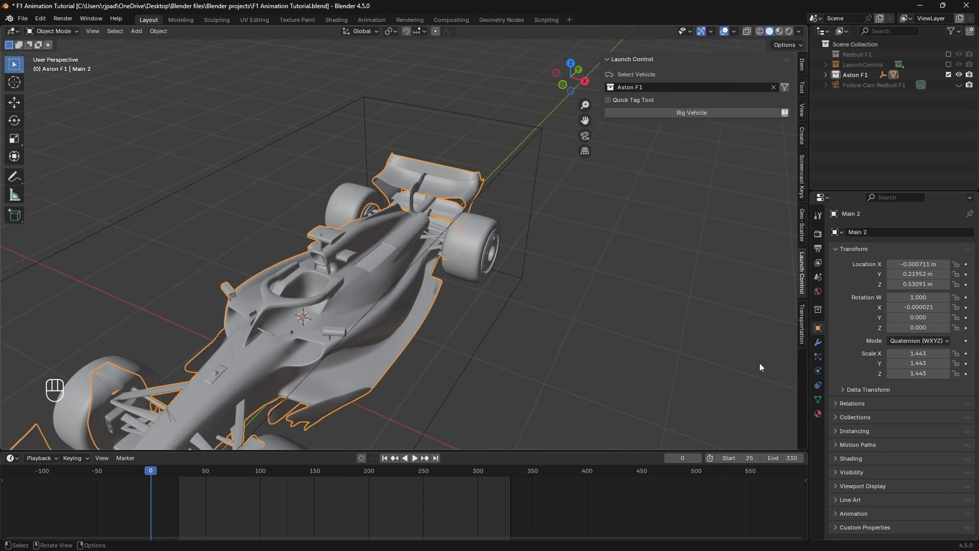
pyautogui.click(926, 343)
pyautogui.click(916, 364)
# Step: Set the front-left brake hub to XYZ Euler rotation mode
pyautogui.keyDown('shift'); pyautogui.moveTo(620, 340); pyautogui.dragTo(587, 273, button='middle'); pyautogui.keyUp('shift')
pyautogui.keyDown('shift'); pyautogui.moveTo(279, 333); pyautogui.dragTo(468, 270, button='middle'); pyautogui.keyUp('shift')
pyautogui.moveTo(469, 270); pyautogui.dragTo(438, 214, button='middle')
pyautogui.scroll(2, 438, 214)
pyautogui.click(284, 284)
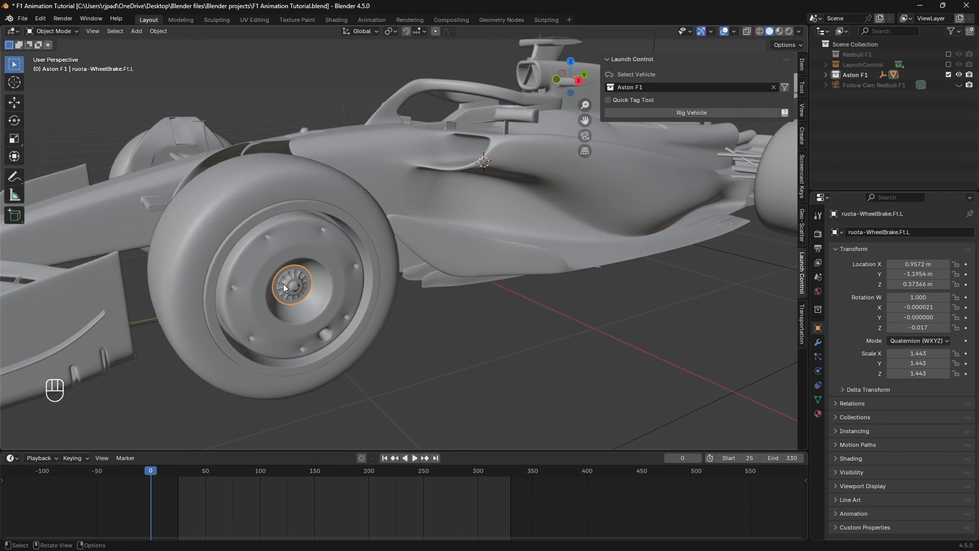
pyautogui.click(913, 342)
pyautogui.click(909, 359)
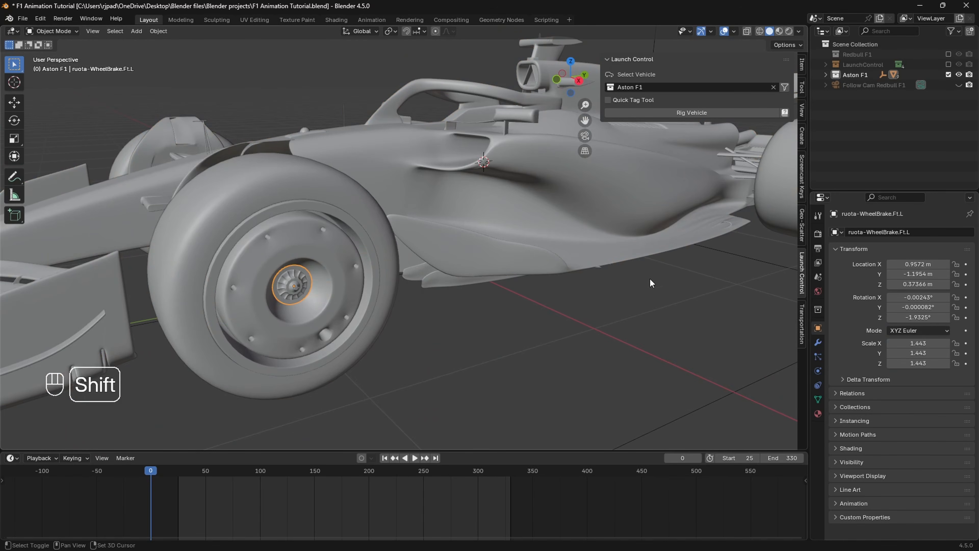
# Step: Select the rear-left and rear-right brake hubs
pyautogui.keyDown('shift'); pyautogui.moveTo(649, 277); pyautogui.dragTo(196, 295, button='middle'); pyautogui.keyUp('shift')
pyautogui.click(590, 260)
pyautogui.moveTo(714, 232); pyautogui.dragTo(613, 209, button='middle')
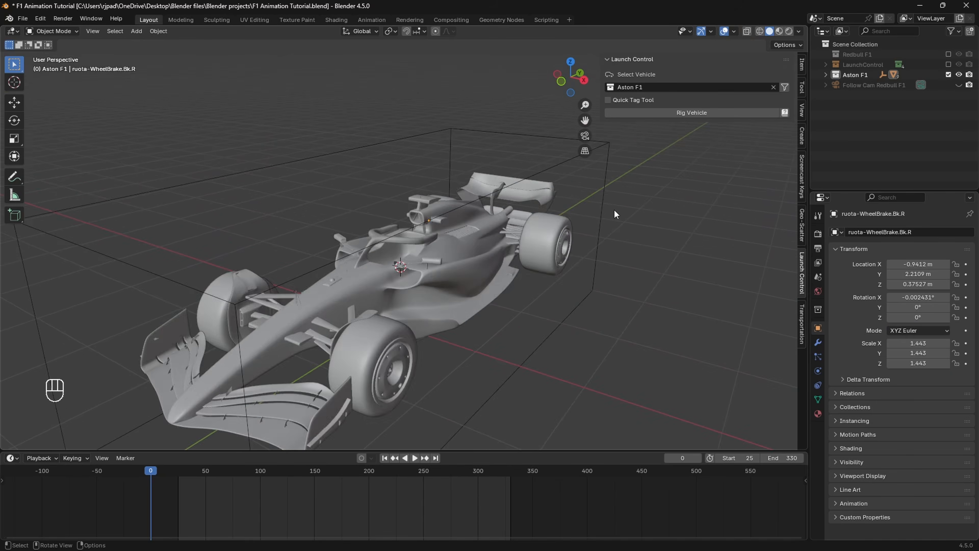
pyautogui.scroll(-3, 614, 214)
pyautogui.click(614, 216)
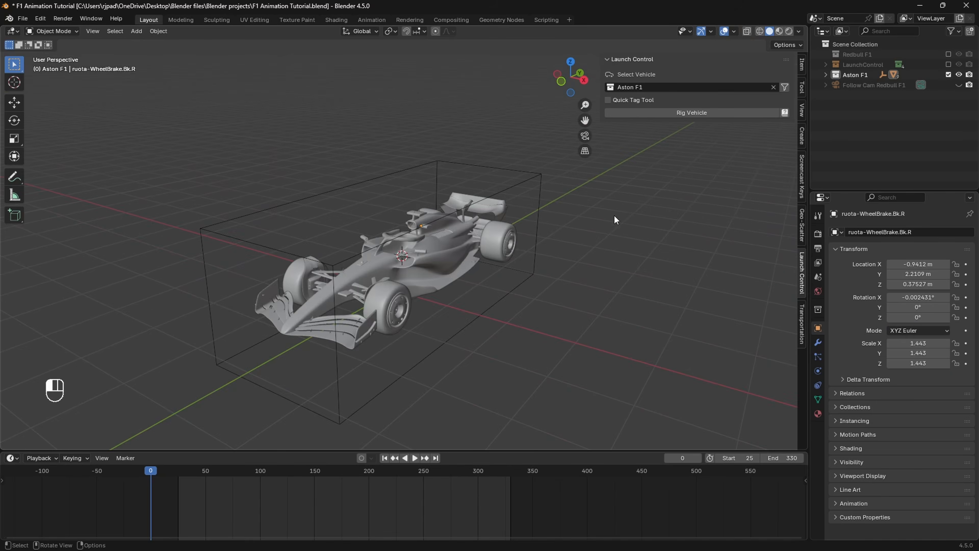
# Step: Rig the Aston F1 as a vehicle and briefly preview playback, returning to frame 25
pyautogui.click(666, 111)
pyautogui.scroll(-4, 514, 252)
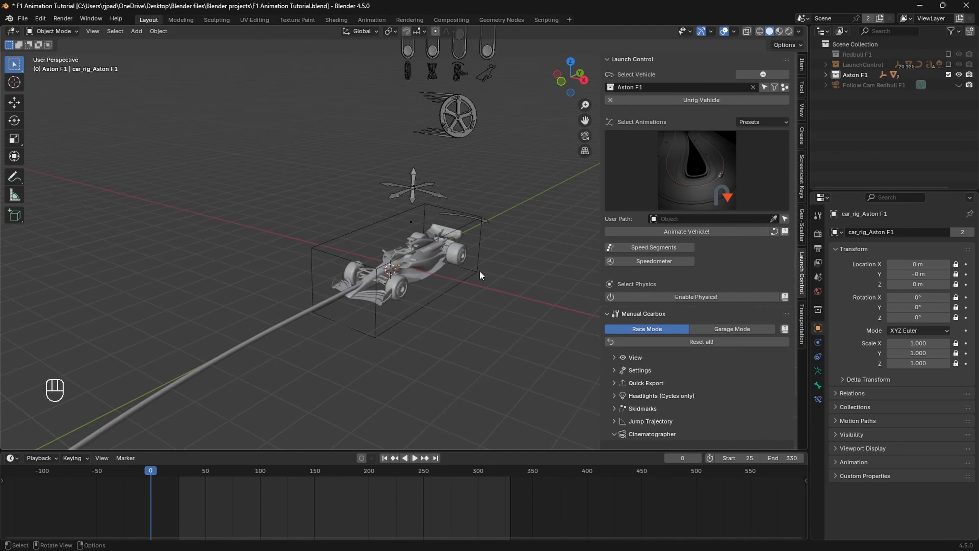
pyautogui.scroll(1, 459, 319)
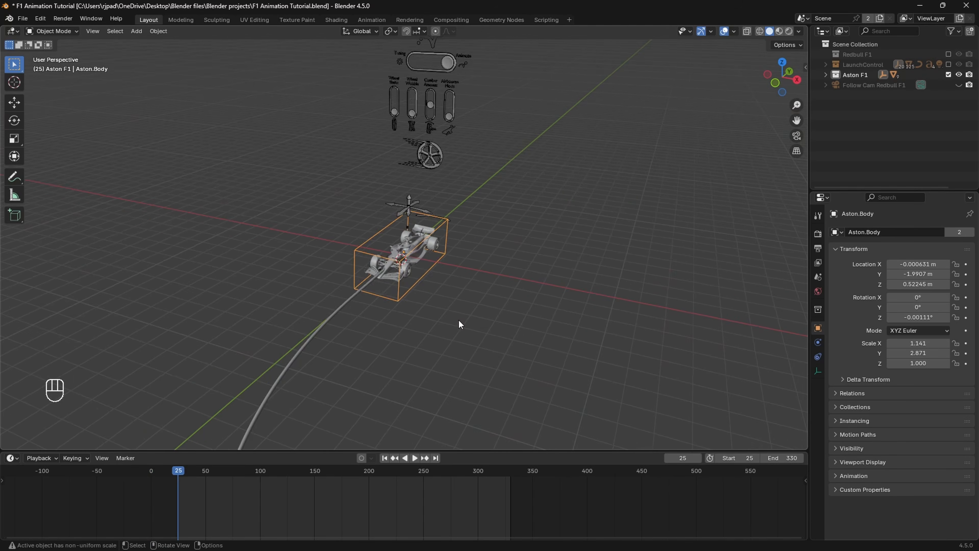
pyautogui.click(459, 319)
pyautogui.scroll(1, 456, 323)
pyautogui.press('space')
pyautogui.press('space')
pyautogui.moveTo(174, 472); pyautogui.dragTo(178, 471)
pyautogui.keyDown('shift'); pyautogui.moveTo(474, 281); pyautogui.dragTo(533, 283, button='middle'); pyautogui.keyUp('shift')
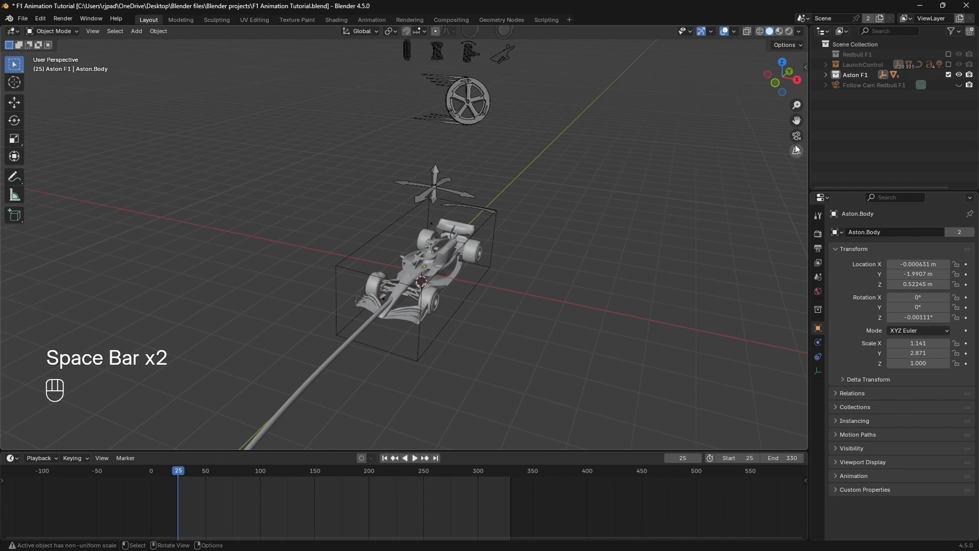
pyautogui.scroll(-3, 797, 150)
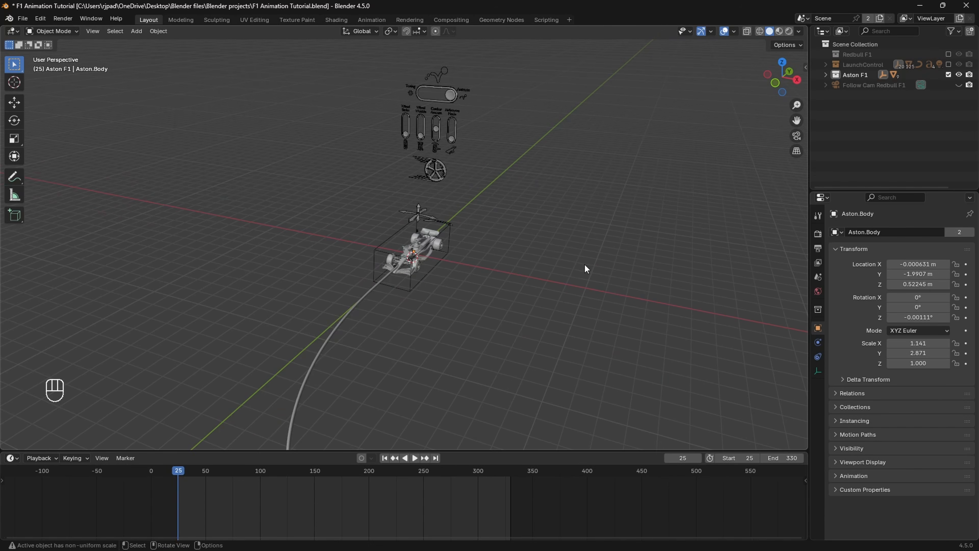
# Step: Include the LaunchControl track collection and show the Launch Control side panel
pyautogui.click(951, 65)
pyautogui.moveTo(537, 233); pyautogui.dragTo(654, 167, button='middle')
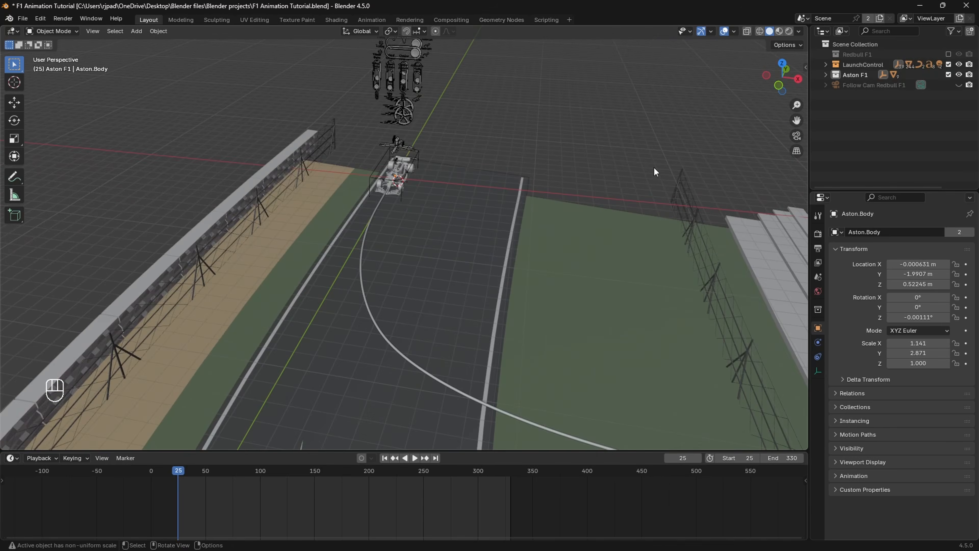
pyautogui.press('n')
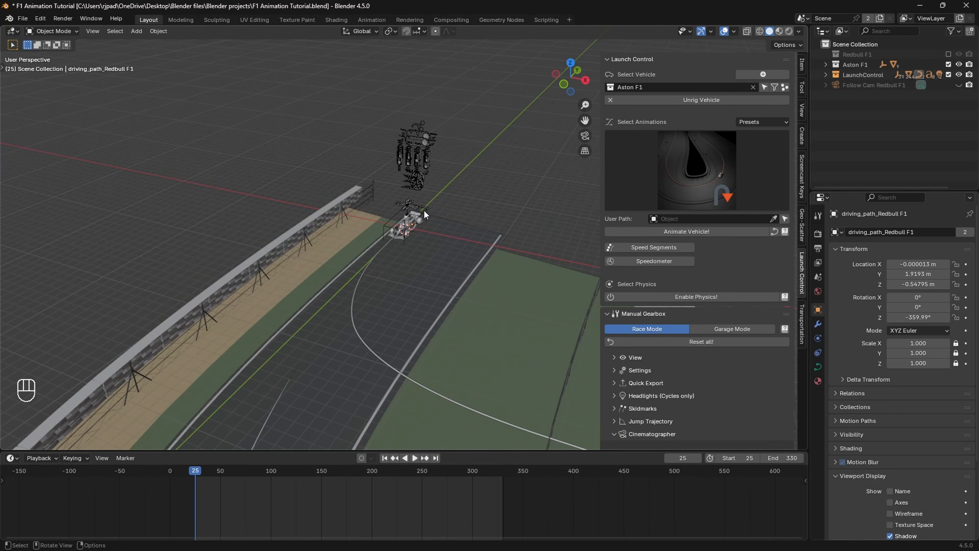
pyautogui.keyDown('shift'); pyautogui.moveTo(415, 322); pyautogui.dragTo(432, 277, button='middle'); pyautogui.keyUp('shift')
pyautogui.scroll(2, 325, 311)
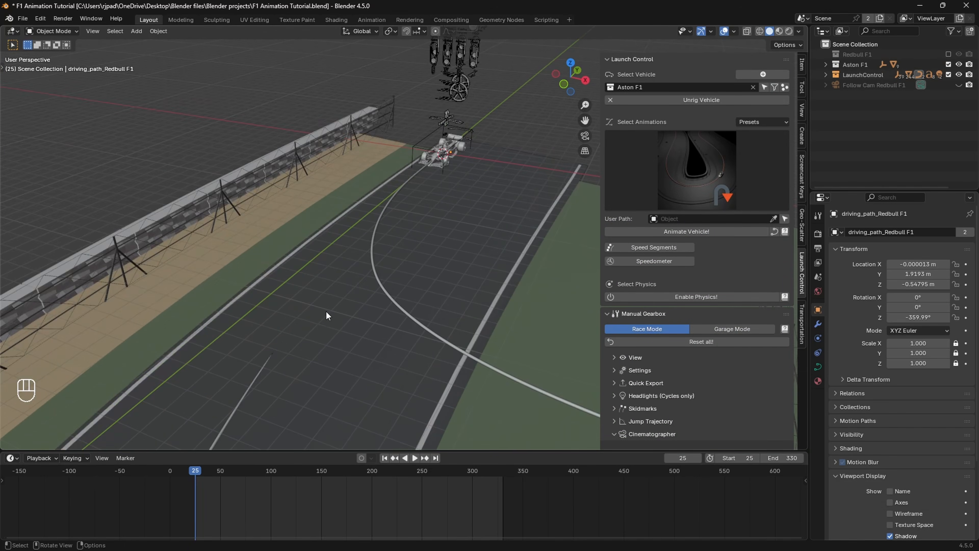
# Step: Duplicate the Redbull driving path, keeping the copy in place
pyautogui.click(260, 370)
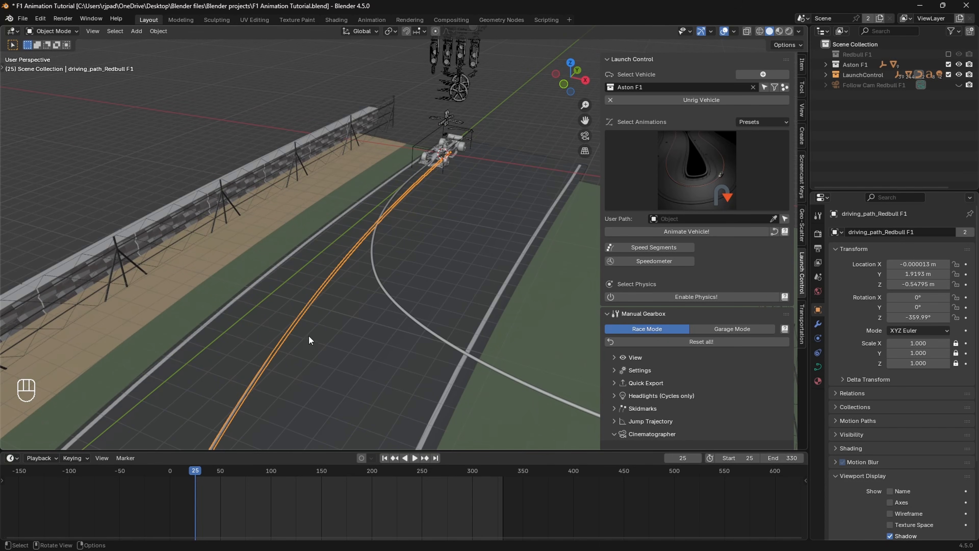
pyautogui.hotkey('shift', 'd')
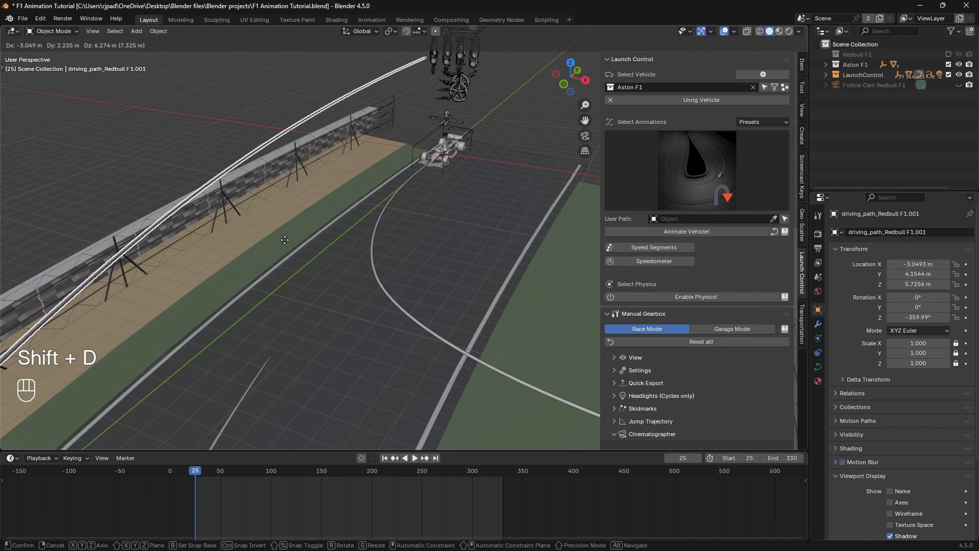
pyautogui.rightClick(285, 239)
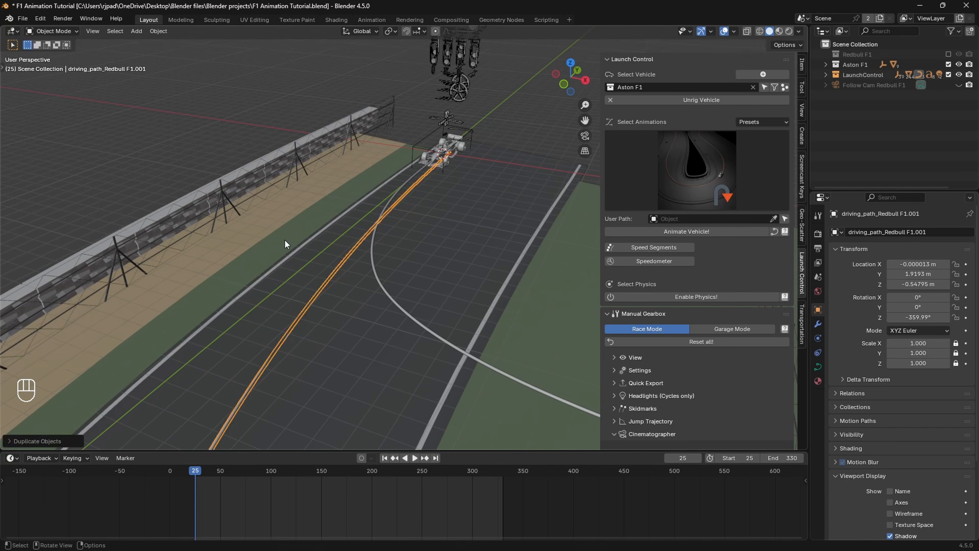
pyautogui.keyDown('shift'); pyautogui.moveTo(295, 247); pyautogui.dragTo(374, 262, button='middle'); pyautogui.keyUp('shift')
# Step: Rename the duplicated path to driving_path_Aston
pyautogui.press('F2')
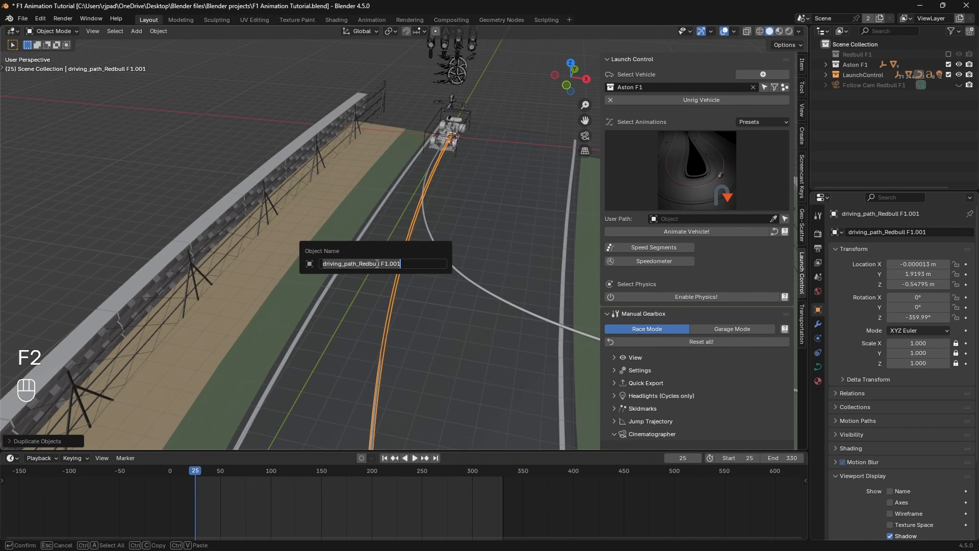
pyautogui.click(409, 263)
pyautogui.press('BackSpace')
pyautogui.press('BackSpace')
pyautogui.press('BackSpace')
pyautogui.press('BackSpace')
pyautogui.press('BackSpace')
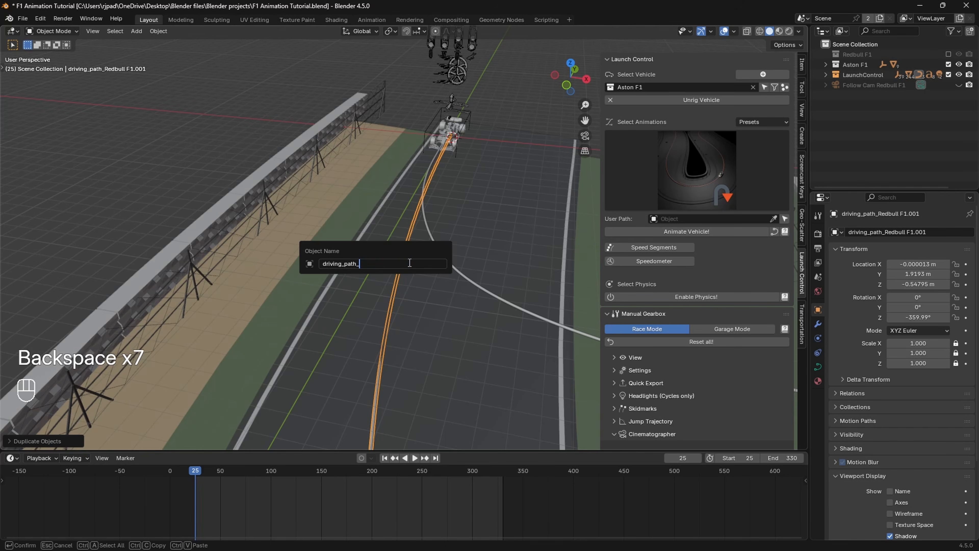
pyautogui.write('Aston')
pyautogui.press('Return')
pyautogui.keyDown('shift'); pyautogui.moveTo(409, 262); pyautogui.dragTo(401, 328, button='middle'); pyautogui.keyUp('shift')
pyautogui.scroll(6, 381, 261)
pyautogui.keyDown('shift'); pyautogui.moveTo(377, 264); pyautogui.dragTo(427, 253, button='middle'); pyautogui.keyUp('shift')
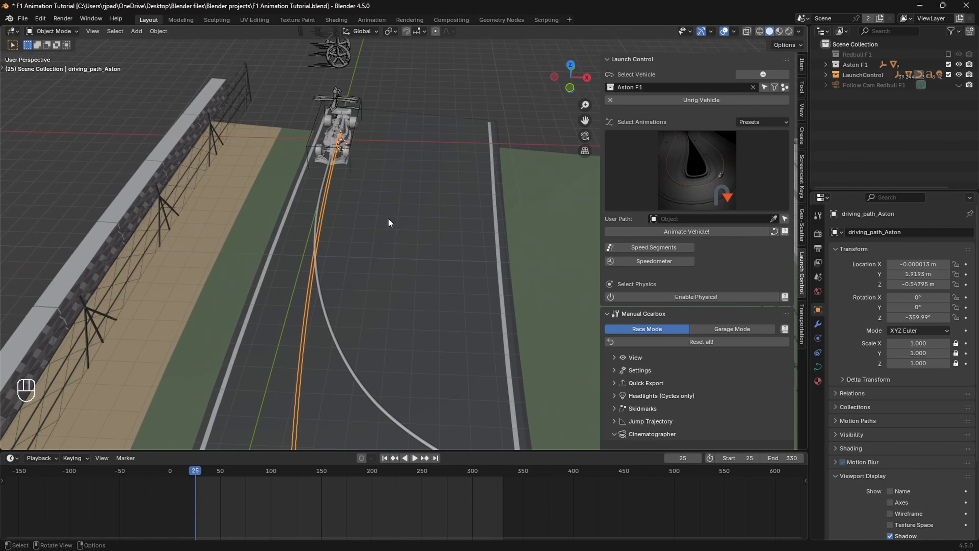
# Step: Move driving_path_Aston along X to 3.2046 m beside the Redbull path
pyautogui.moveTo(388, 220); pyautogui.dragTo(390, 205, button='middle')
pyautogui.press('g')
pyautogui.press('x')
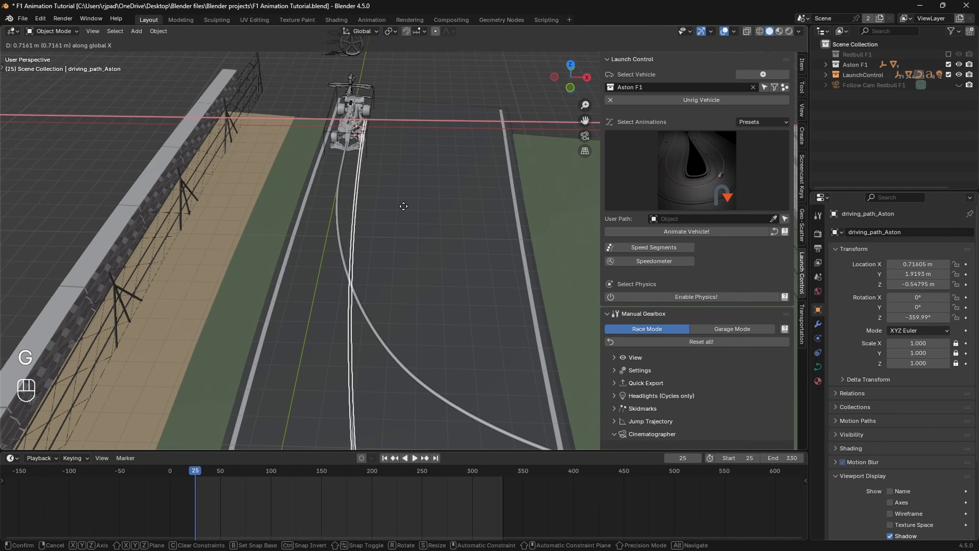
pyautogui.click(443, 210)
pyautogui.scroll(-3, 443, 212)
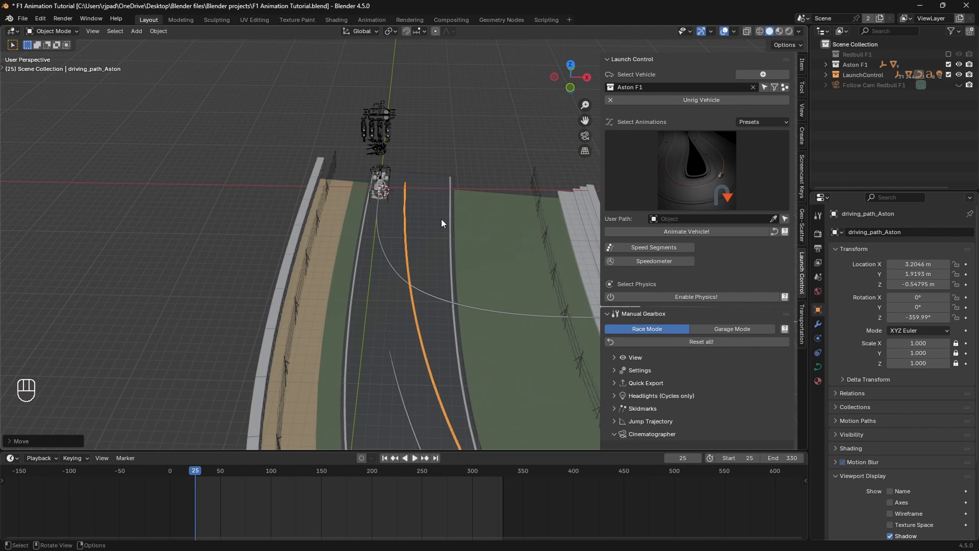
pyautogui.keyDown('shift'); pyautogui.moveTo(392, 402); pyautogui.dragTo(372, 318, button='middle'); pyautogui.keyUp('shift')
# Step: Check the names of the Redbull and Aston driving paths
pyautogui.click(385, 306)
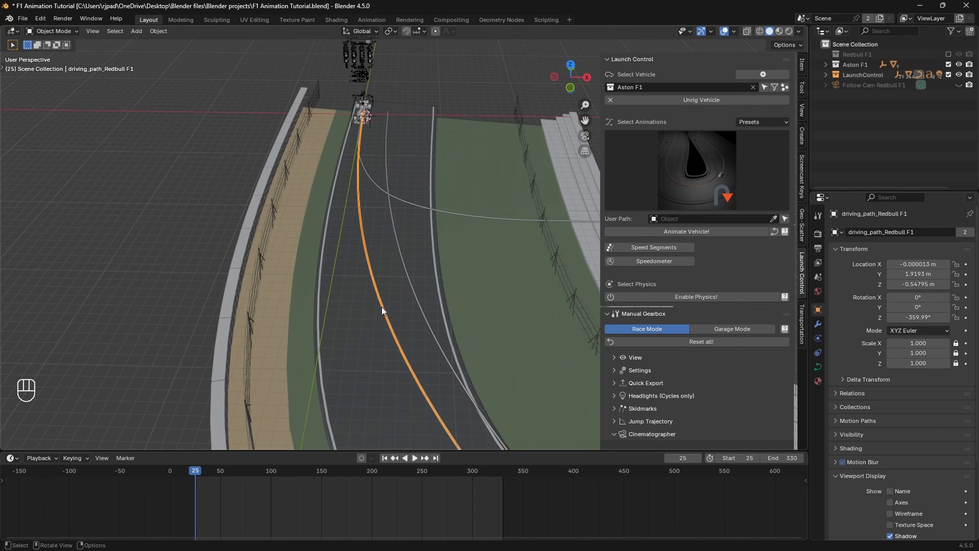
pyautogui.press('F2')
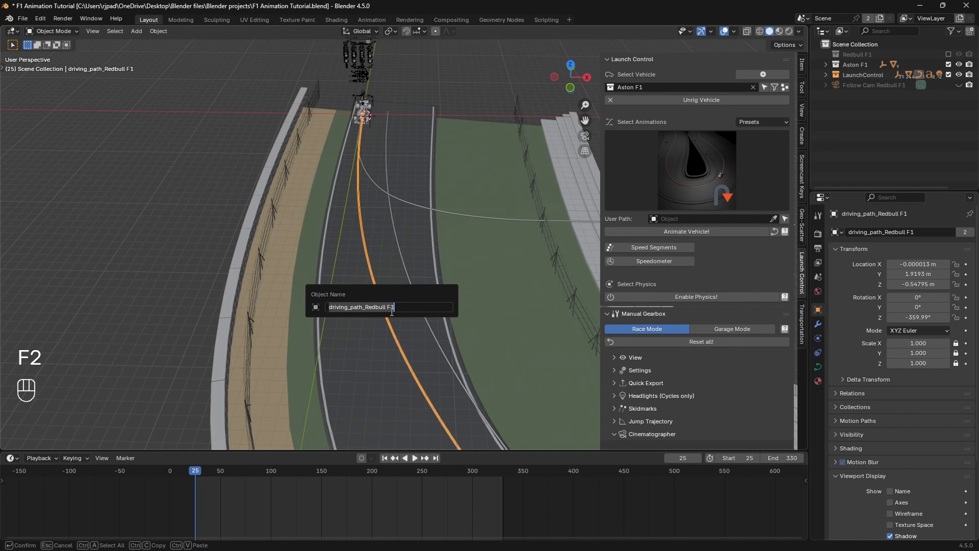
pyautogui.click(414, 290)
pyautogui.press('F2')
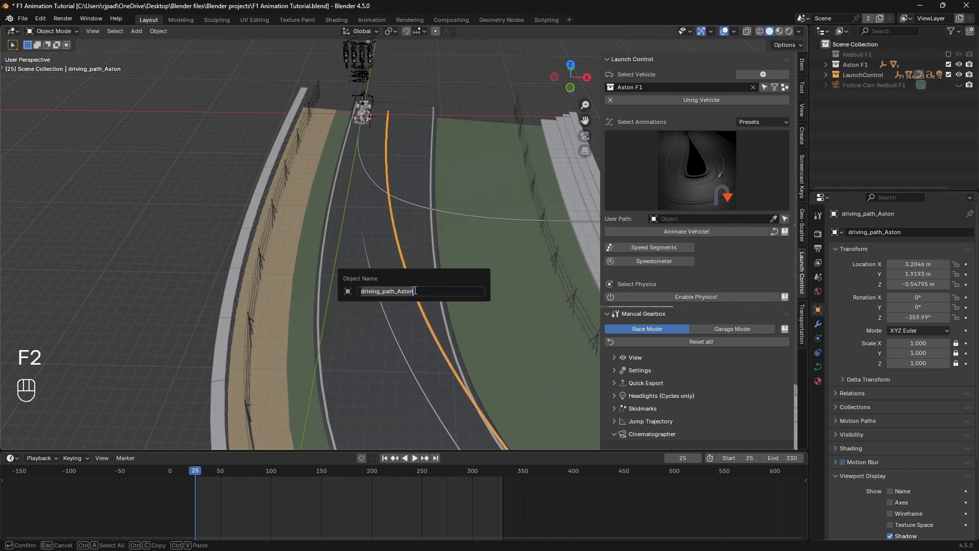
pyautogui.click(413, 178)
pyautogui.scroll(-4, 441, 275)
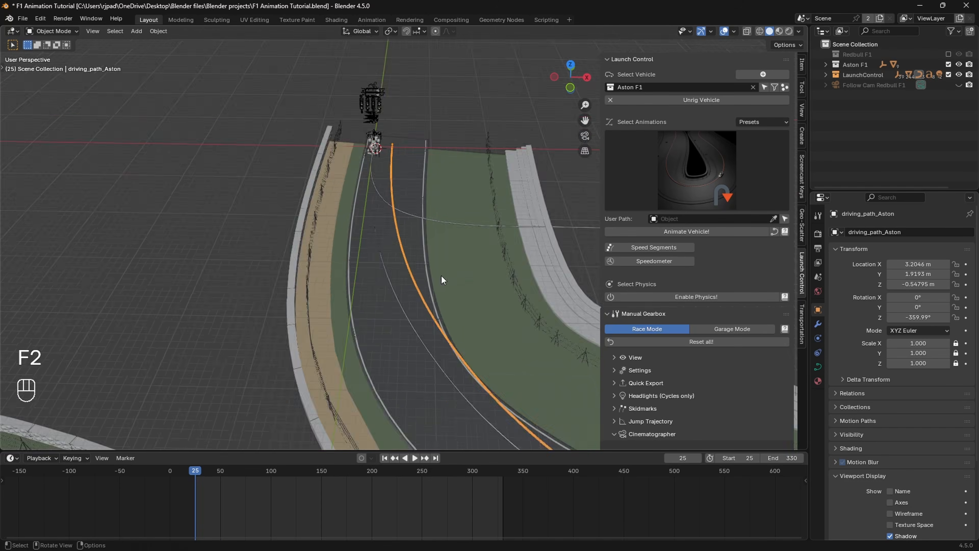
pyautogui.moveTo(441, 276); pyautogui.dragTo(342, 263, button='middle')
pyautogui.scroll(3, 360, 284)
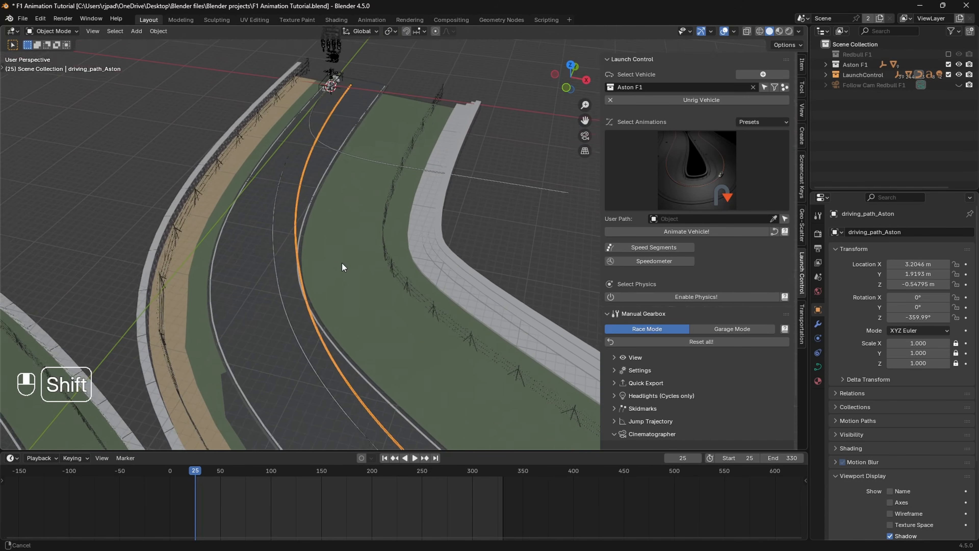
# Step: Move a control point on the Aston path along Y in Edit Mode
pyautogui.press('Tab')
pyautogui.scroll(2, 350, 305)
pyautogui.keyDown('shift'); pyautogui.moveTo(348, 304); pyautogui.dragTo(368, 313, button='middle'); pyautogui.keyUp('shift')
pyautogui.click(368, 313)
pyautogui.press('g')
pyautogui.press('y')
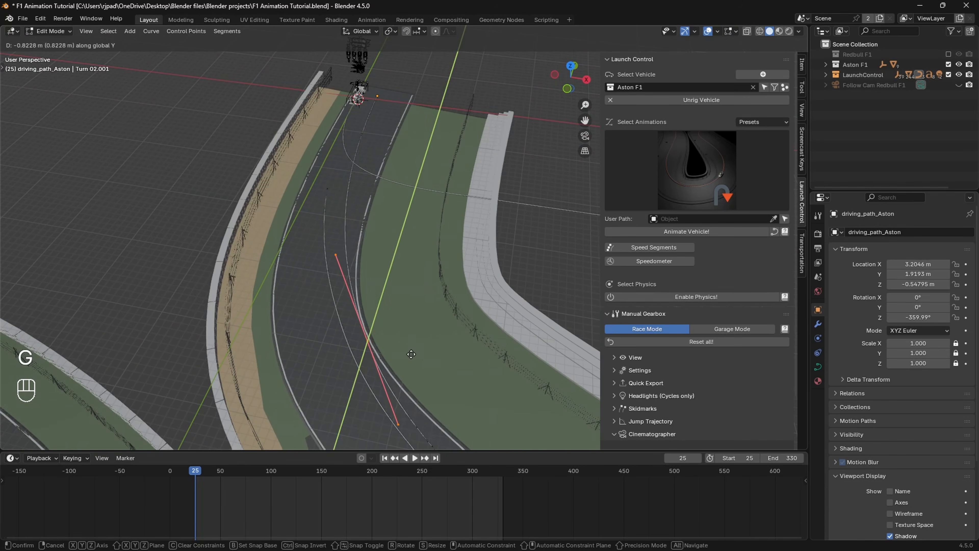
pyautogui.click(393, 359)
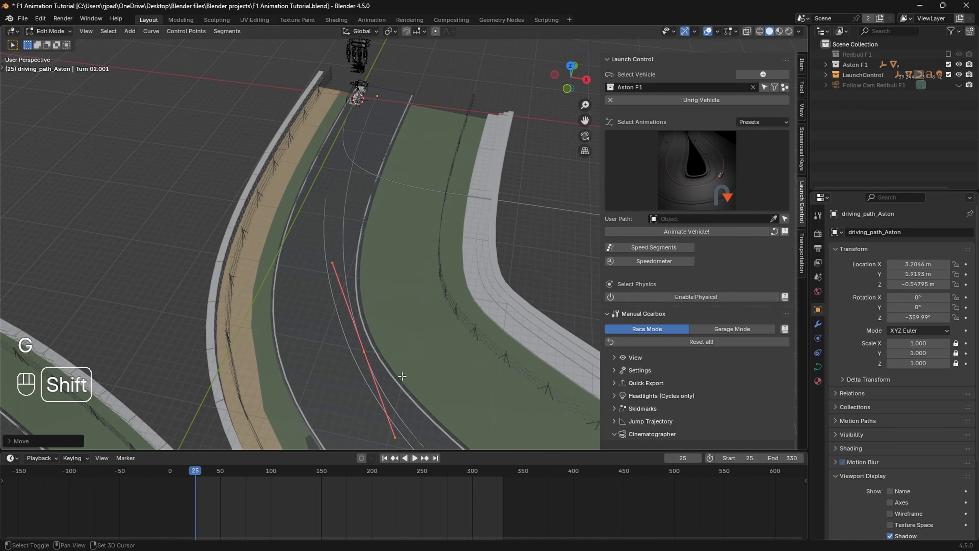
pyautogui.keyDown('shift'); pyautogui.moveTo(394, 359); pyautogui.dragTo(346, 284, button='middle'); pyautogui.keyUp('shift')
pyautogui.keyDown('shift'); pyautogui.moveTo(336, 247); pyautogui.dragTo(414, 346, button='middle'); pyautogui.keyUp('shift')
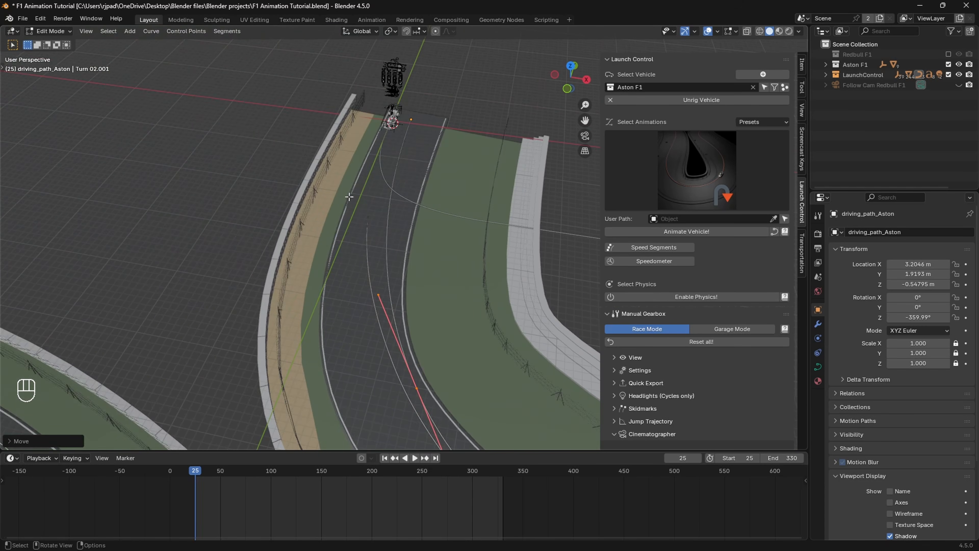
pyautogui.press('Tab')
# Step: Shift a bend control point on the Redbull path along X
pyautogui.click(368, 235)
pyautogui.scroll(-4, 428, 334)
pyautogui.press('Tab')
pyautogui.keyDown('shift'); pyautogui.moveTo(504, 386); pyautogui.dragTo(381, 276, button='middle'); pyautogui.keyUp('shift')
pyautogui.click(328, 223)
pyautogui.keyDown('shift'); pyautogui.moveTo(293, 152); pyautogui.dragTo(366, 244, button='middle'); pyautogui.keyUp('shift')
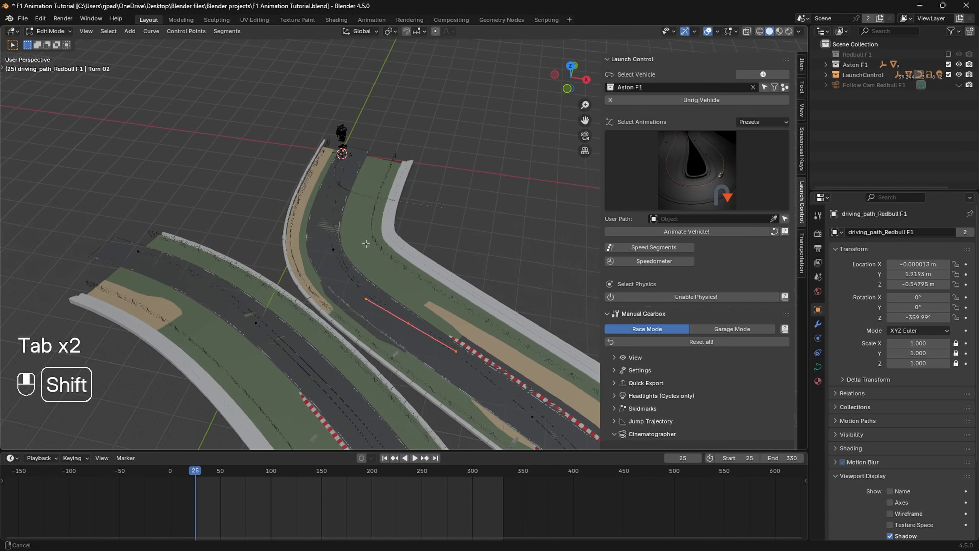
pyautogui.moveTo(323, 230); pyautogui.dragTo(349, 269)
pyautogui.scroll(4, 371, 274)
pyautogui.keyDown('shift'); pyautogui.moveTo(371, 273); pyautogui.dragTo(329, 289, button='middle'); pyautogui.keyUp('shift')
pyautogui.press('g')
pyautogui.press('x')
pyautogui.click(377, 285)
# Step: Shift a hairpin control point along X
pyautogui.scroll(-3, 329, 289)
pyautogui.keyDown('shift'); pyautogui.moveTo(501, 416); pyautogui.dragTo(286, 201, button='middle'); pyautogui.keyUp('shift')
pyautogui.scroll(3, 365, 250)
pyautogui.moveTo(396, 302); pyautogui.dragTo(418, 345)
pyautogui.press('g')
pyautogui.press('x')
pyautogui.click(425, 364)
pyautogui.scroll(-3, 425, 347)
pyautogui.keyDown('shift'); pyautogui.moveTo(385, 193); pyautogui.dragTo(409, 328, button='middle'); pyautogui.keyUp('shift')
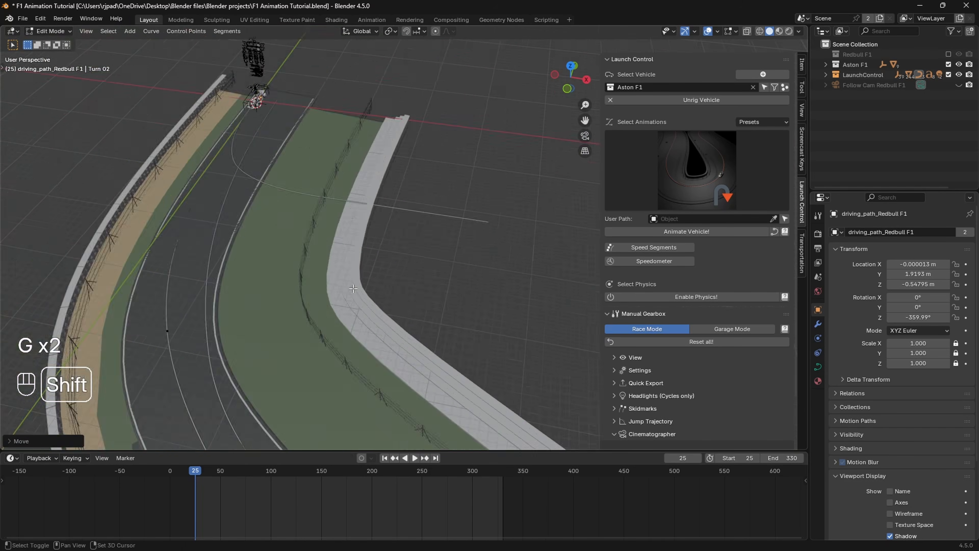
# Step: Select the Aston driving path and return to Object Mode
pyautogui.click(404, 308)
pyautogui.keyDown('shift'); pyautogui.moveTo(347, 193); pyautogui.dragTo(413, 236, button='middle'); pyautogui.keyUp('shift')
pyautogui.scroll(4, 414, 236)
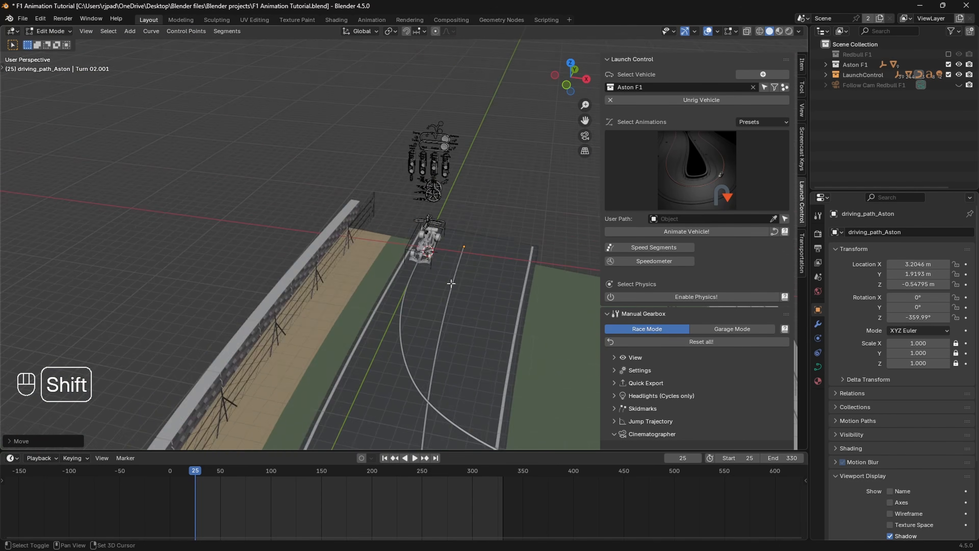
pyautogui.scroll(1, 412, 234)
pyautogui.keyDown('shift'); pyautogui.moveTo(453, 280); pyautogui.dragTo(397, 209, button='middle'); pyautogui.keyUp('shift')
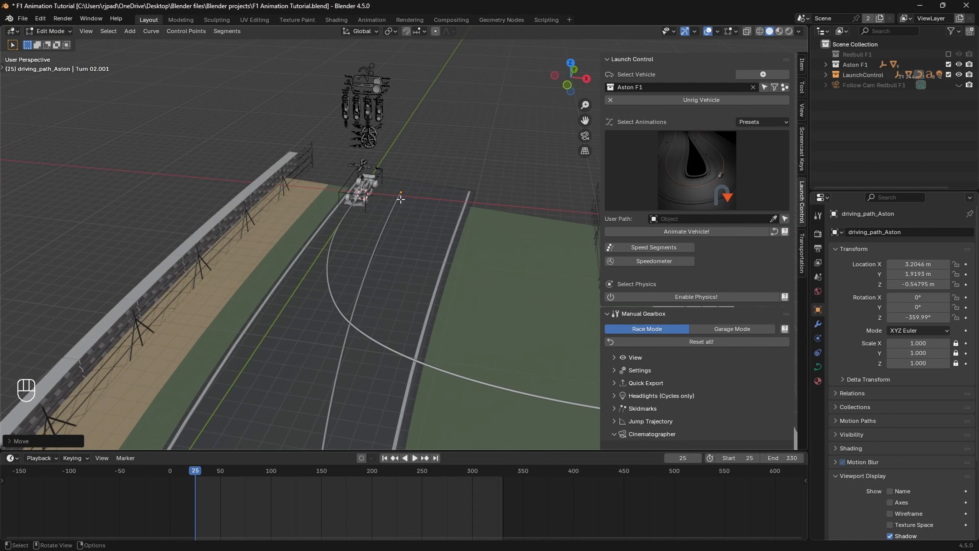
pyautogui.press('Tab')
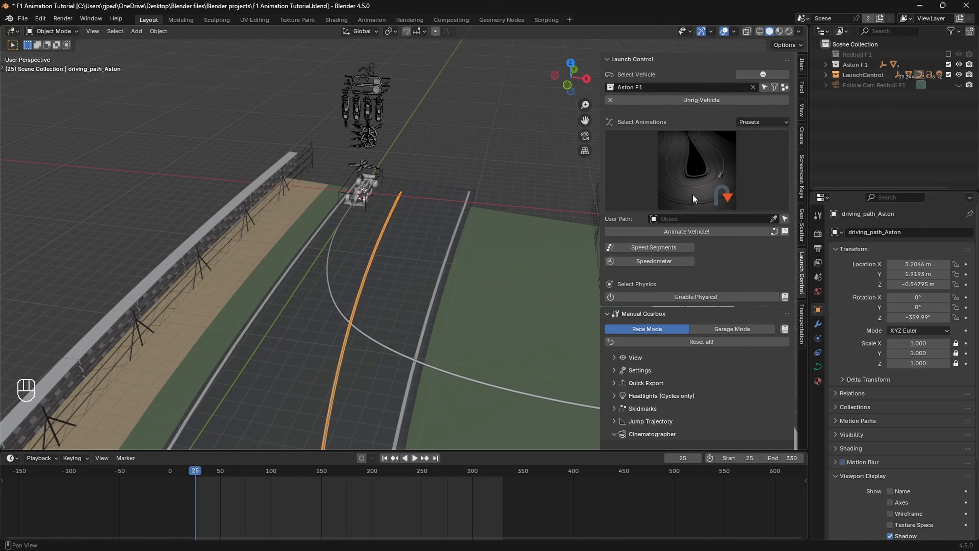
# Step: Set User Path to driving_path_Aston and the End frame to 350
pyautogui.click(677, 219)
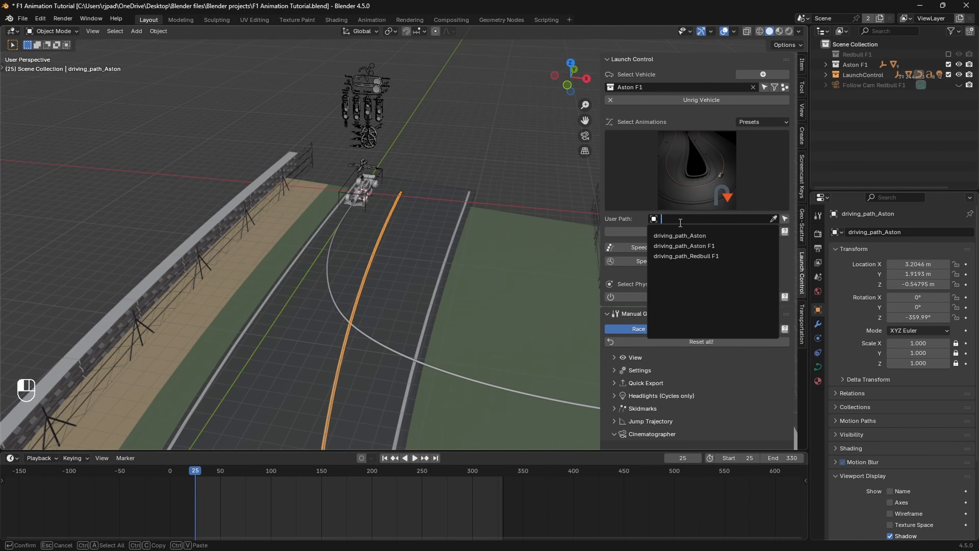
pyautogui.click(698, 236)
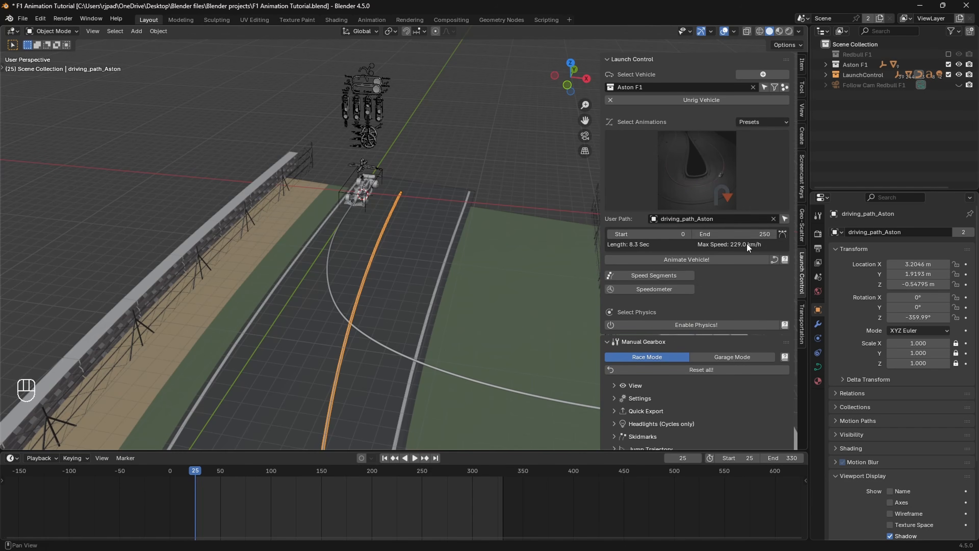
pyautogui.click(744, 234)
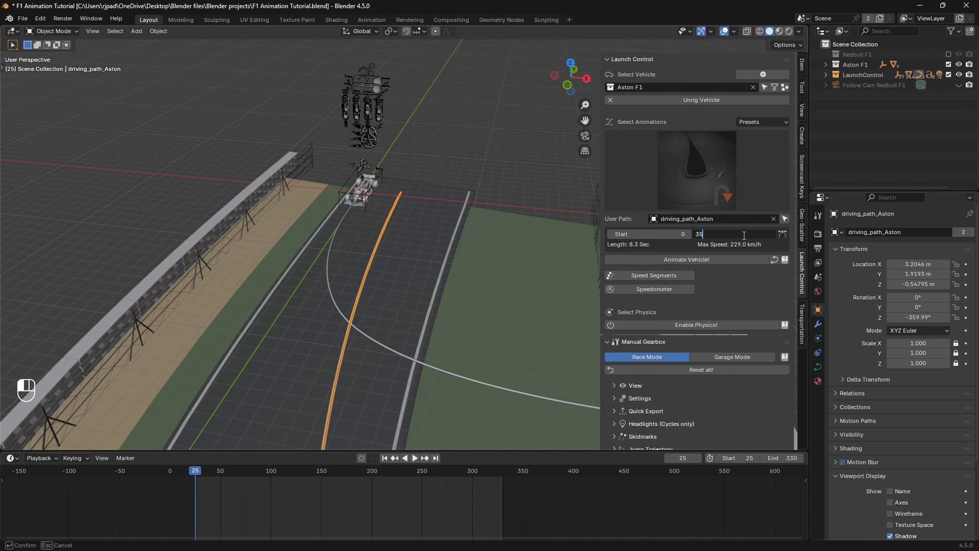
pyautogui.write('350')
pyautogui.press('Return')
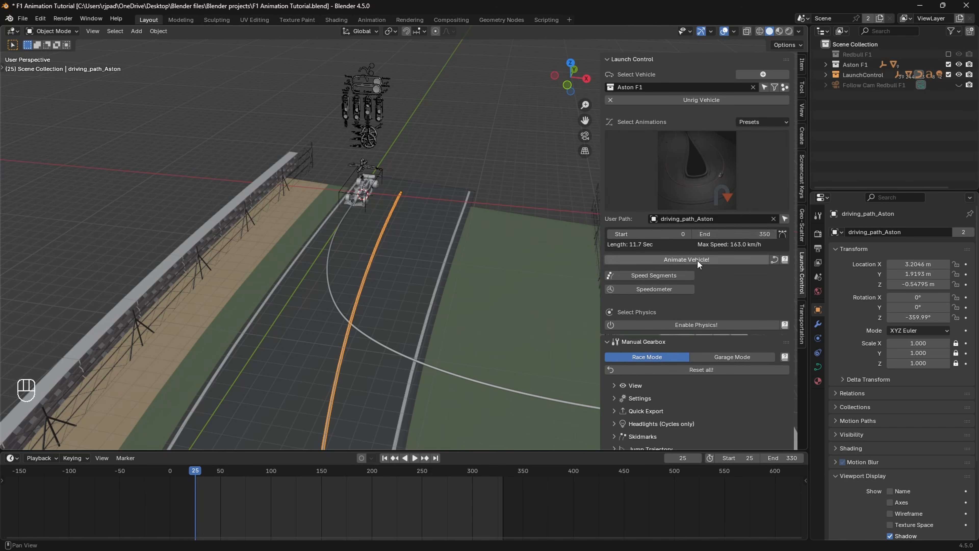
# Step: Animate the Aston F1 along its path and make the Redbull F1 collection visible
pyautogui.click(679, 259)
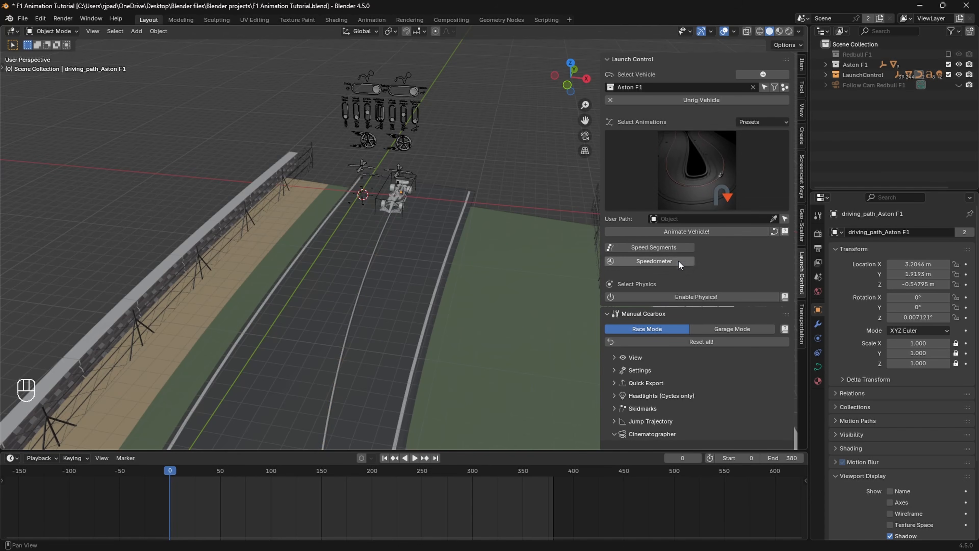
pyautogui.moveTo(422, 181); pyautogui.dragTo(430, 181, button='middle')
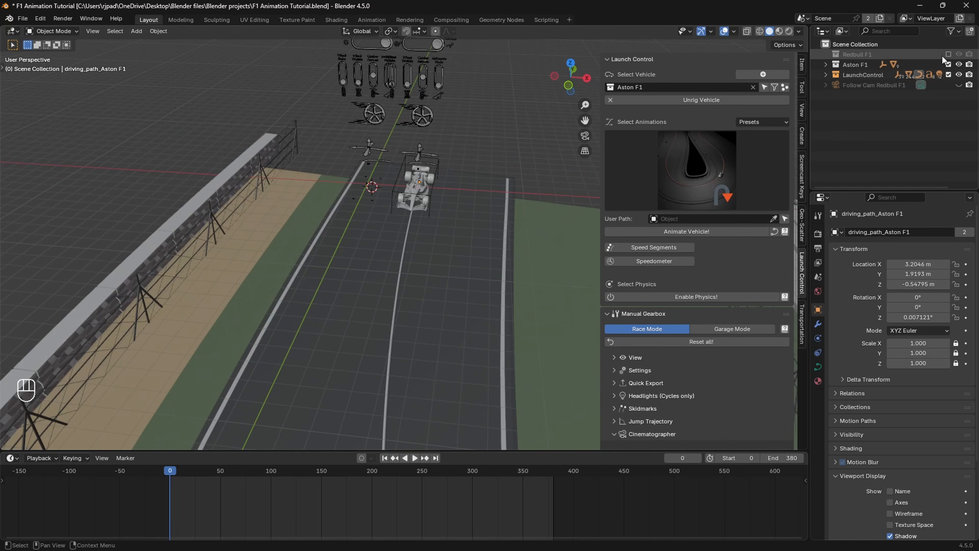
pyautogui.click(949, 55)
pyautogui.scroll(-7, 479, 187)
pyautogui.moveTo(497, 236)
pyautogui.keyDown('shift'); pyautogui.mouseDown(button='middle')
pyautogui.moveTo(474, 206)
pyautogui.moveTo(474, 181)
pyautogui.mouseUp(button='middle'); pyautogui.keyUp('shift')
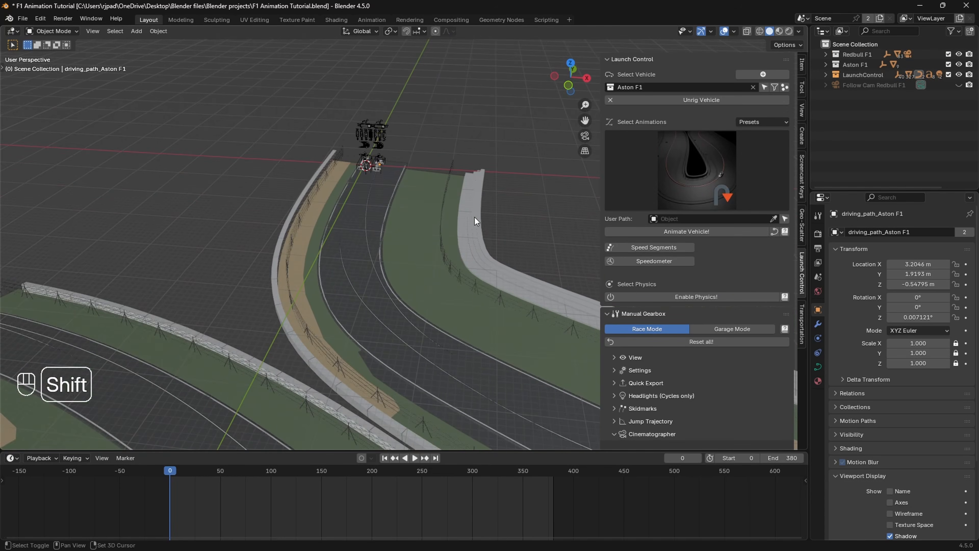
pyautogui.moveTo(475, 217)
pyautogui.keyDown('shift'); pyautogui.mouseDown(button='middle')
pyautogui.moveTo(463, 194)
pyautogui.moveTo(441, 209)
pyautogui.moveTo(459, 186)
pyautogui.mouseUp(button='middle'); pyautogui.keyUp('shift')
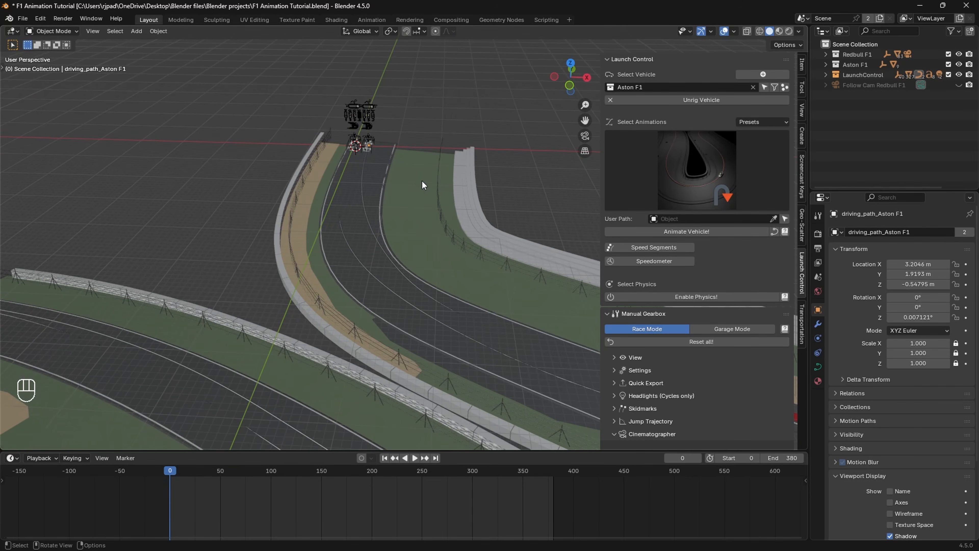
# Step: Play the animation to watch both cars race, then return to the first frame
pyautogui.press('space')
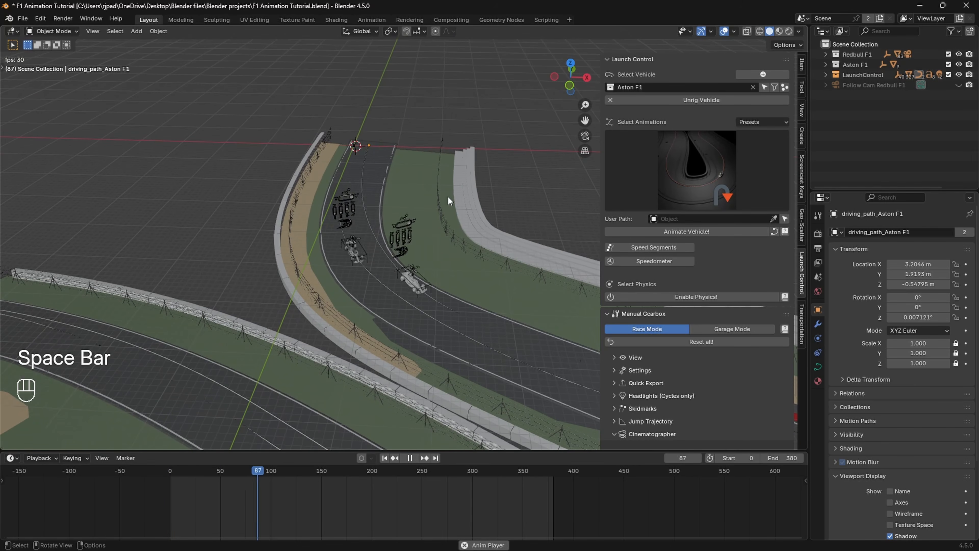
pyautogui.scroll(-3, 502, 253)
pyautogui.press('space')
pyautogui.keyDown('shift'); pyautogui.moveTo(507, 262); pyautogui.dragTo(410, 154, button='middle'); pyautogui.keyUp('shift')
pyautogui.press('space')
pyautogui.scroll(2, 397, 209)
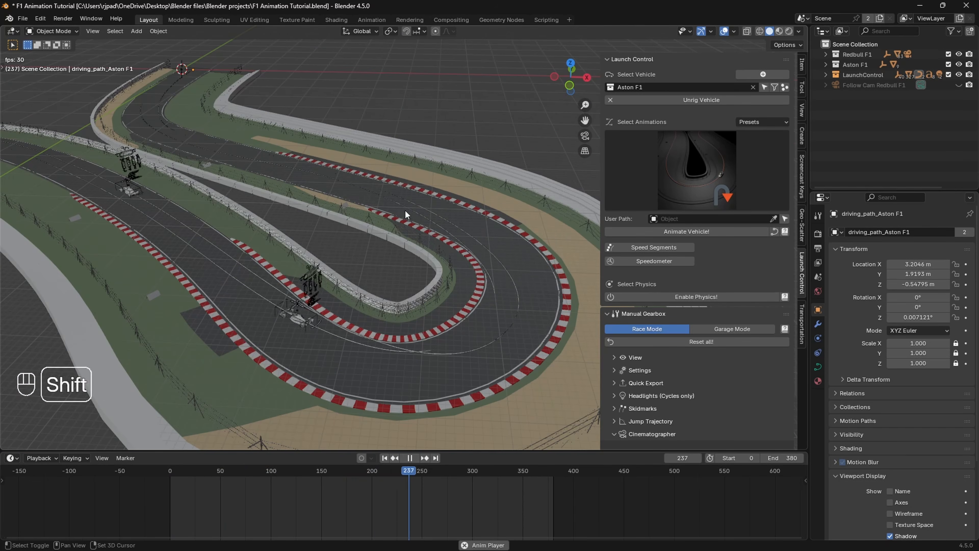
pyautogui.hotkey('shift', 'Left')
pyautogui.press('space')
pyautogui.keyDown('shift'); pyautogui.moveTo(270, 210); pyautogui.dragTo(476, 303, button='middle'); pyautogui.keyUp('shift')
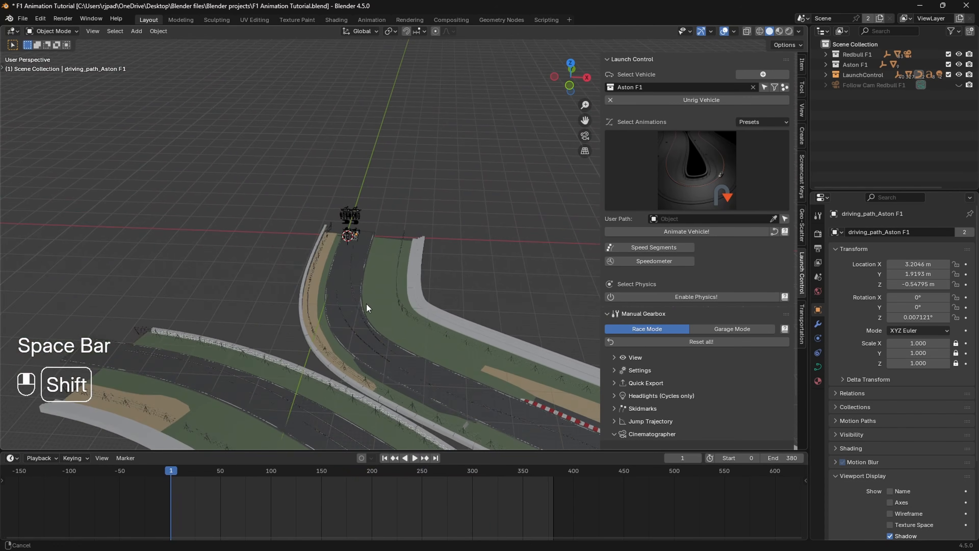
pyautogui.scroll(3, 366, 305)
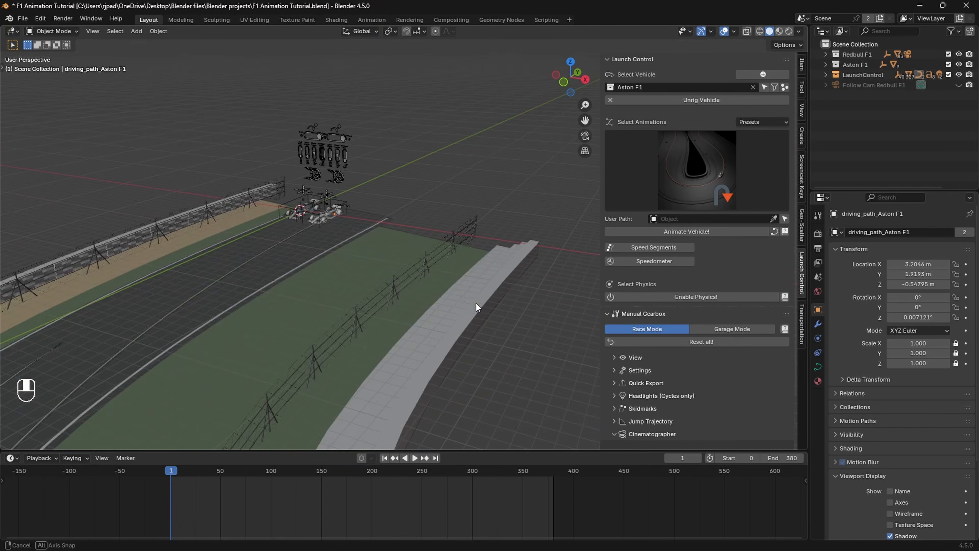
# Step: Add a speedometer display to the Aston F1
pyautogui.keyDown('shift'); pyautogui.moveTo(367, 245); pyautogui.dragTo(460, 291, button='middle'); pyautogui.keyUp('shift')
pyautogui.scroll(3, 461, 290)
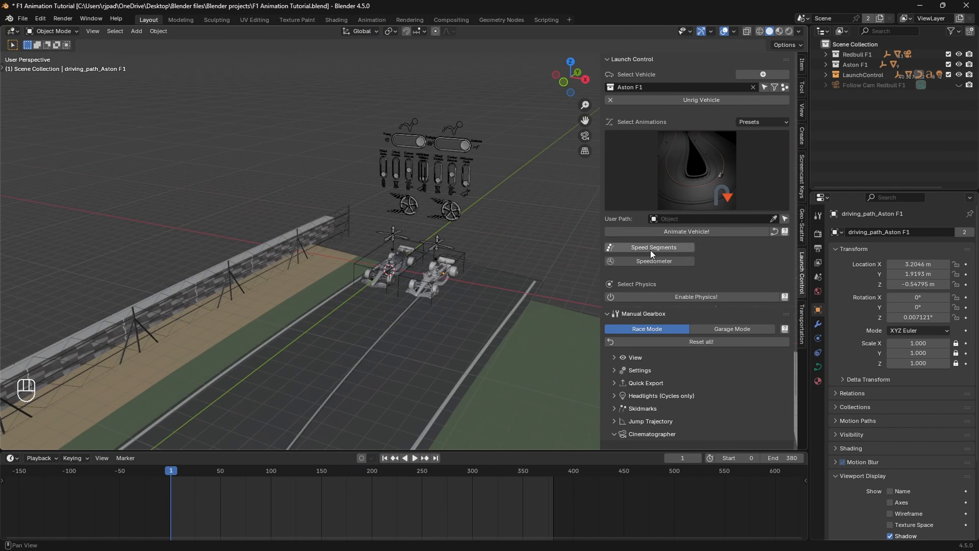
pyautogui.moveTo(583, 257); pyautogui.dragTo(604, 265, button='middle')
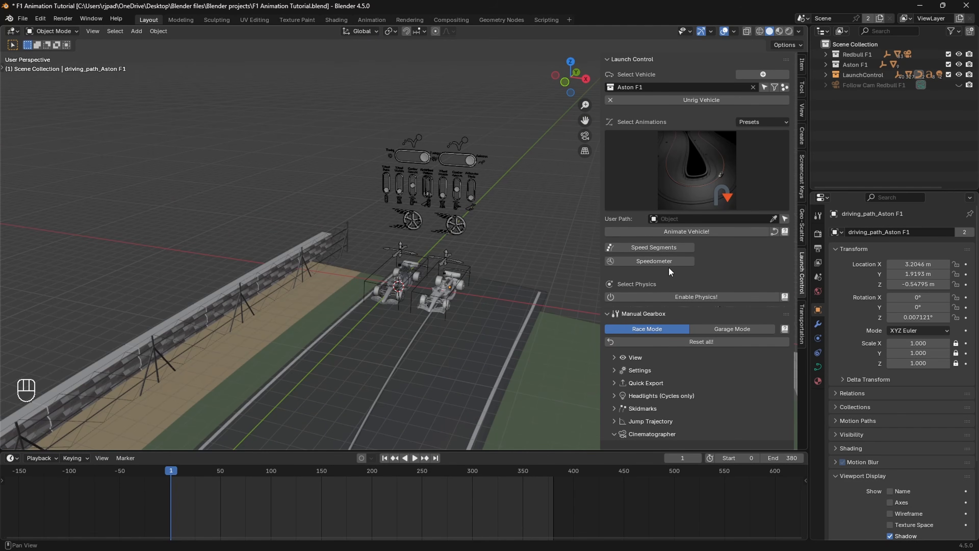
pyautogui.click(655, 262)
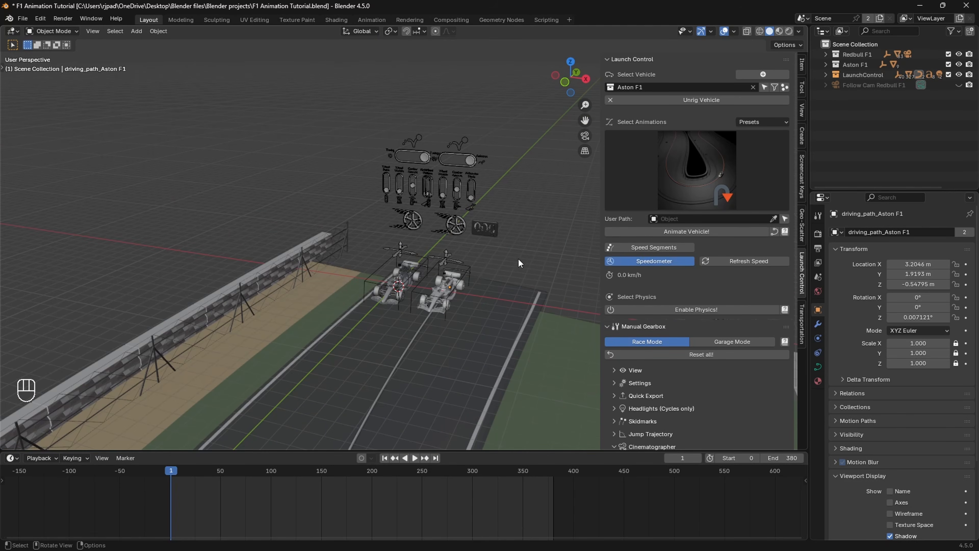
# Step: Switch the selected vehicle to Redbull F1, add its speedometer, and play the race
pyautogui.moveTo(518, 258); pyautogui.dragTo(501, 242, button='middle')
pyautogui.scroll(2, 502, 244)
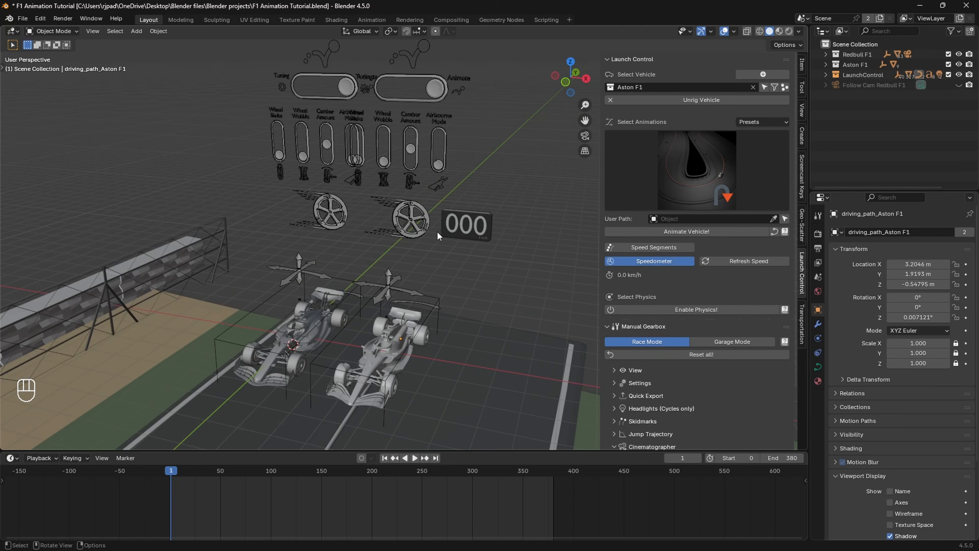
pyautogui.click(641, 87)
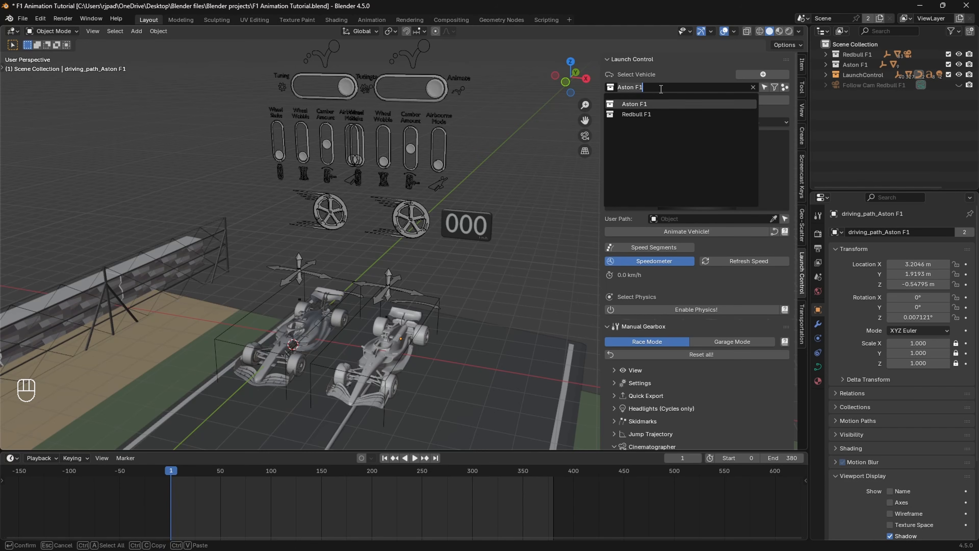
pyautogui.click(640, 114)
pyautogui.click(646, 264)
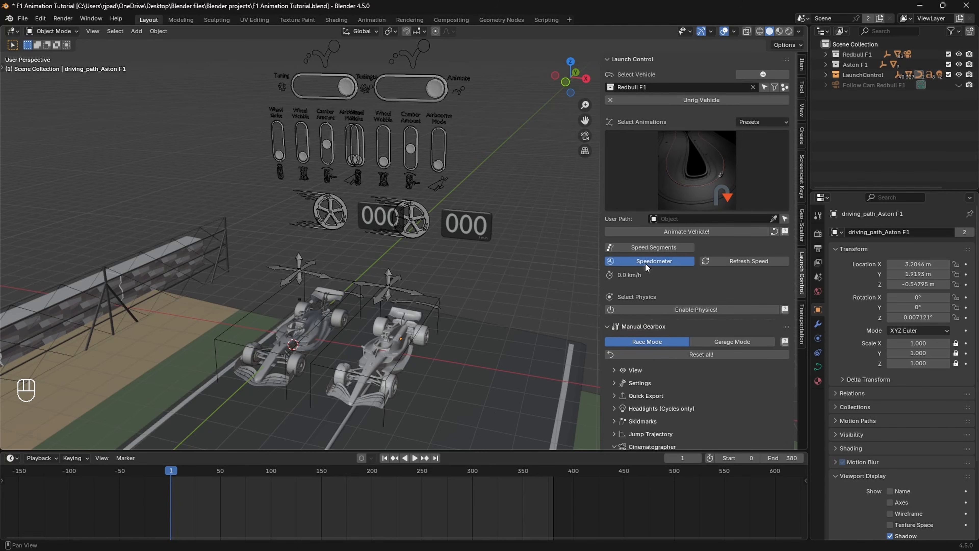
pyautogui.scroll(-5, 444, 225)
pyautogui.press('space')
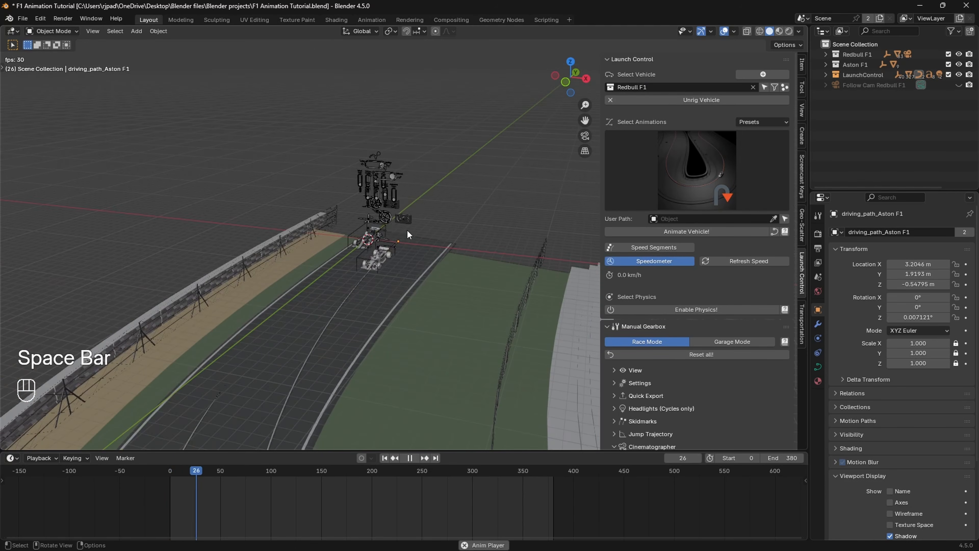
# Step: Stop playback, centre the F1 cars in view, and switch the controlled vehicle back to Aston F1
pyautogui.keyDown('shift'); pyautogui.moveTo(403, 258); pyautogui.dragTo(376, 273, button='middle'); pyautogui.keyUp('shift')
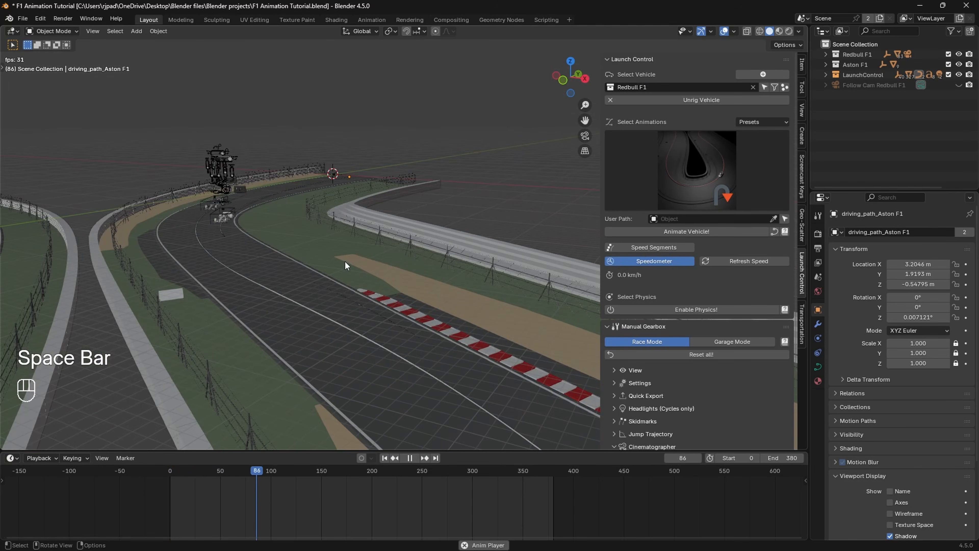
pyautogui.press('space')
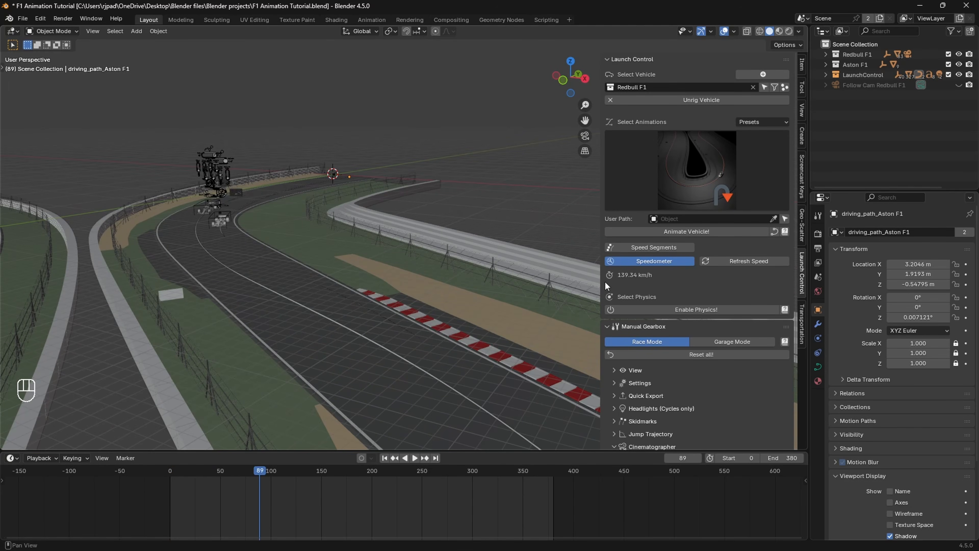
pyautogui.keyDown('shift'); pyautogui.moveTo(185, 225); pyautogui.dragTo(291, 243, button='middle'); pyautogui.keyUp('shift')
pyautogui.keyDown('shift'); pyautogui.moveTo(255, 237); pyautogui.dragTo(415, 294, button='middle'); pyautogui.keyUp('shift')
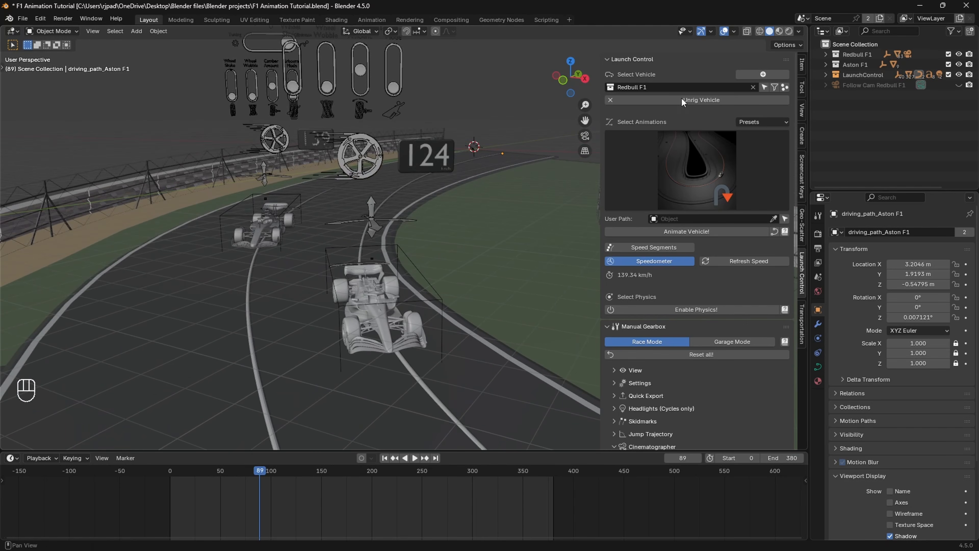
pyautogui.click(679, 87)
pyautogui.click(632, 95)
# Step: Rewind the animation to frame 2 and make Redbull F1 the controlled vehicle
pyautogui.keyDown('shift'); pyautogui.moveTo(408, 152); pyautogui.dragTo(401, 178, button='middle'); pyautogui.keyUp('shift')
pyautogui.scroll(-5, 403, 183)
pyautogui.moveTo(423, 236); pyautogui.dragTo(426, 256, button='middle')
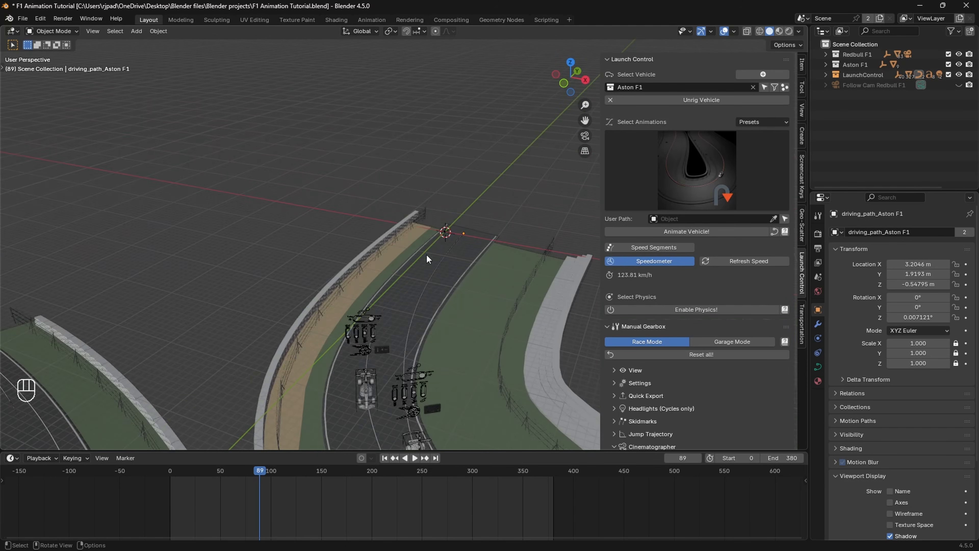
pyautogui.moveTo(232, 478); pyautogui.dragTo(172, 480)
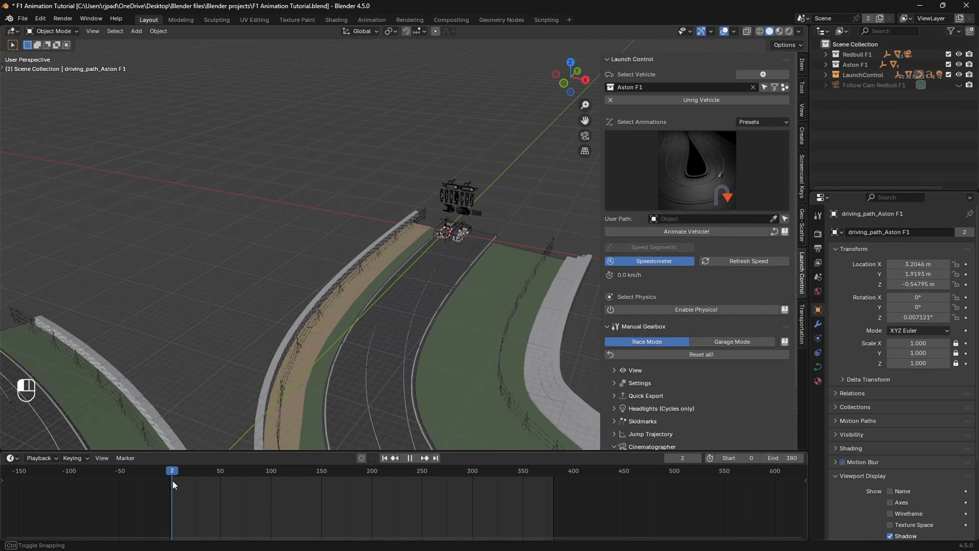
pyautogui.scroll(4, 354, 284)
pyautogui.keyDown('shift'); pyautogui.moveTo(533, 219); pyautogui.dragTo(457, 251, button='middle'); pyautogui.keyUp('shift')
pyautogui.click(631, 86)
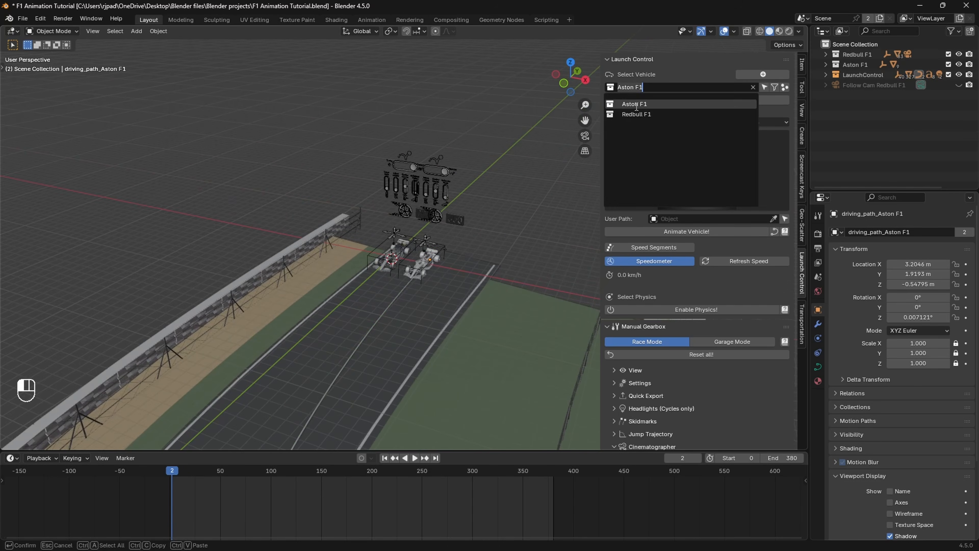
pyautogui.click(635, 116)
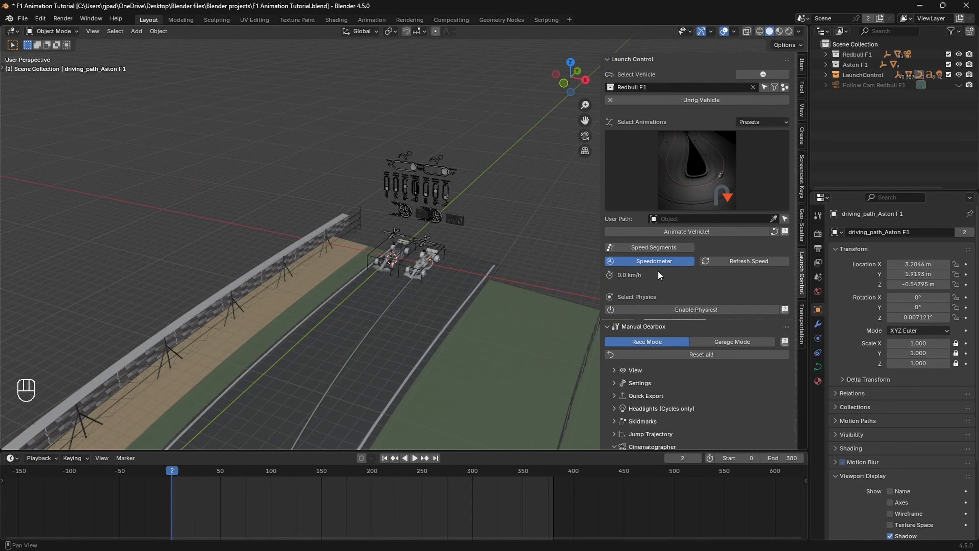
# Step: Turn on Speed Segments for the Redbull F1, showing its 0, 74, 158 and 207 km/h keys
pyautogui.click(645, 248)
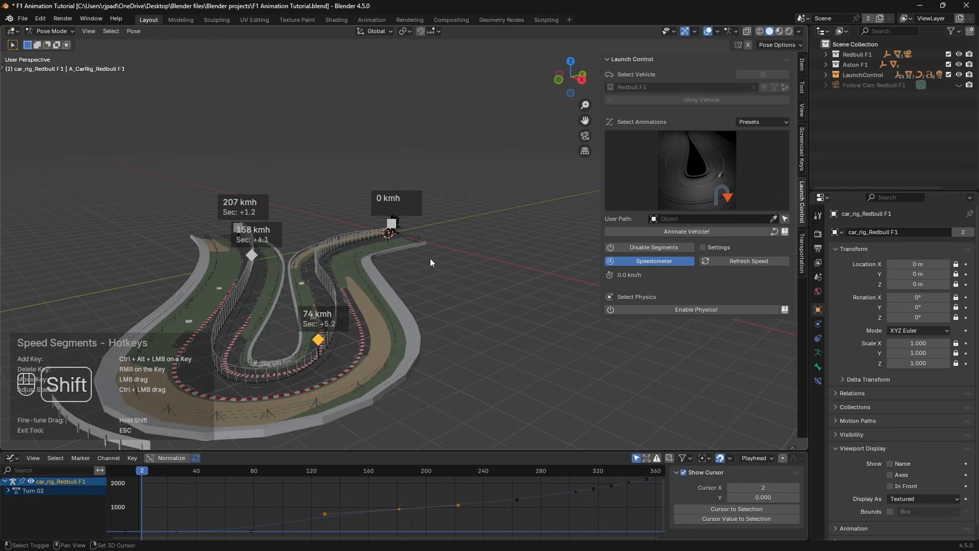
pyautogui.keyDown('shift'); pyautogui.moveTo(430, 257); pyautogui.dragTo(490, 239, button='middle'); pyautogui.keyUp('shift')
pyautogui.scroll(2, 481, 245)
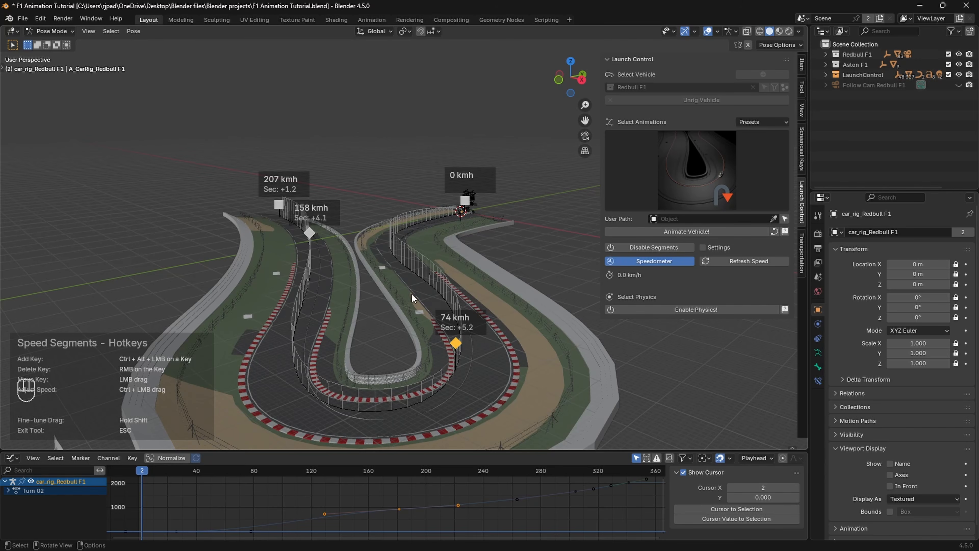
pyautogui.moveTo(403, 249); pyautogui.dragTo(462, 244, button='middle')
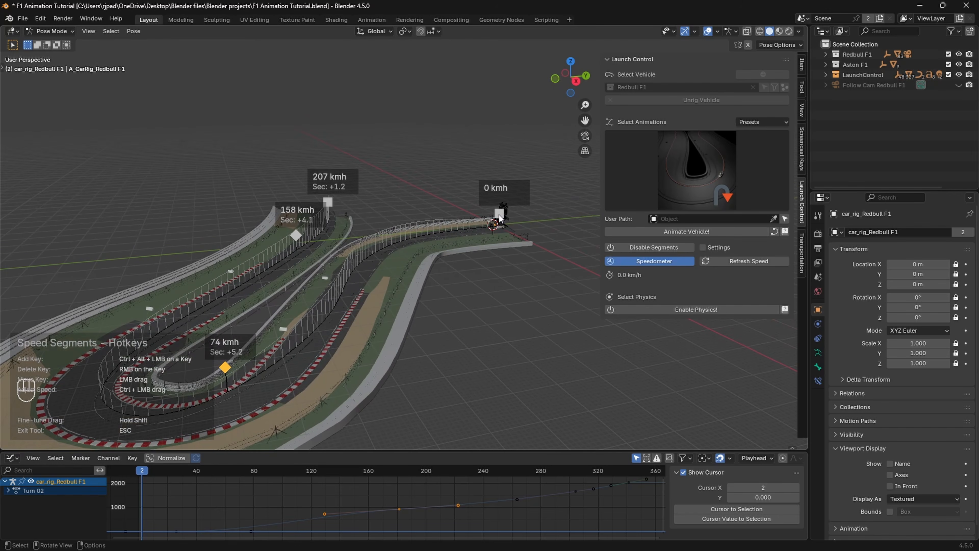
# Step: Preview the Redbull's run along the track, stopping at frame 58
pyautogui.press('space')
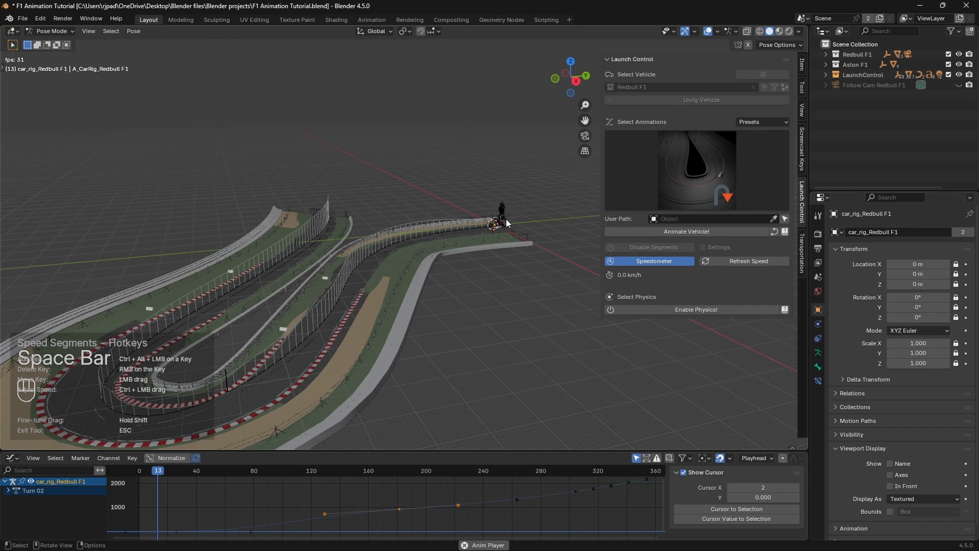
pyautogui.press('space')
pyautogui.keyDown('shift'); pyautogui.moveTo(272, 395); pyautogui.dragTo(306, 381, button='middle'); pyautogui.keyUp('shift')
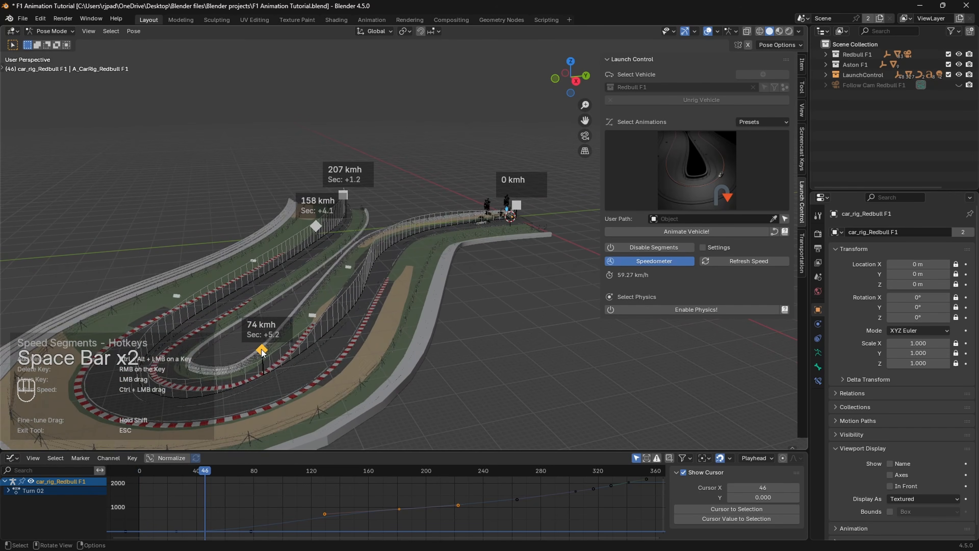
pyautogui.keyDown('shift'); pyautogui.moveTo(276, 343); pyautogui.dragTo(316, 339, button='middle'); pyautogui.keyUp('shift')
pyautogui.press('space')
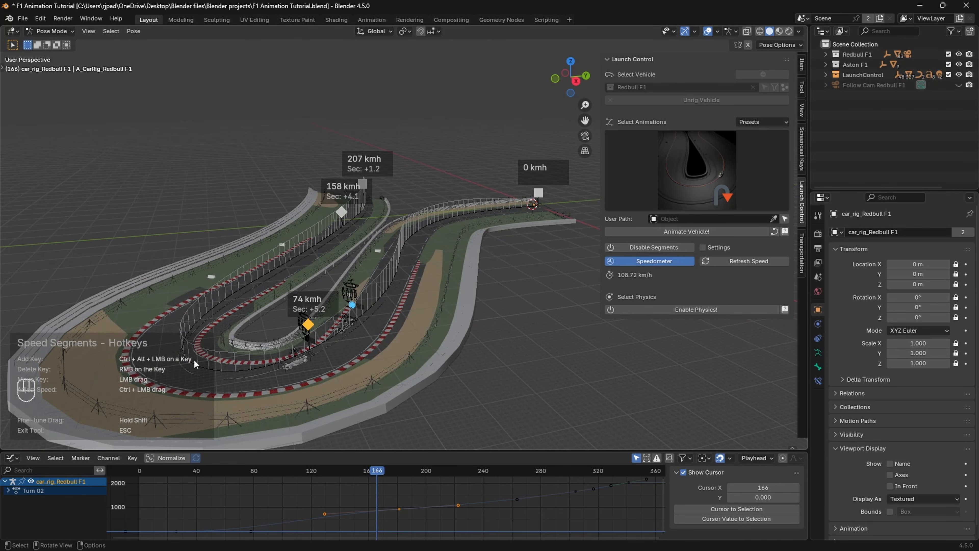
pyautogui.press('space')
pyautogui.press('space')
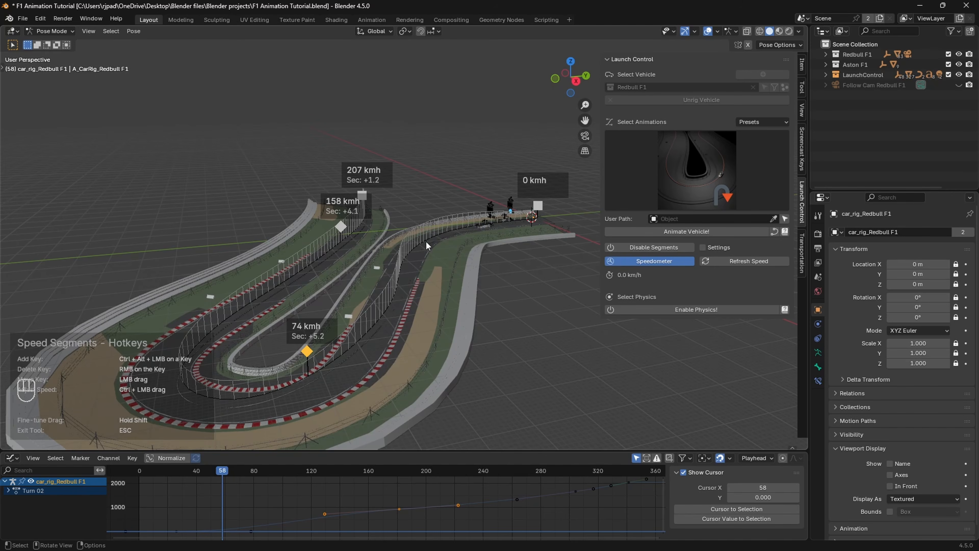
pyautogui.moveTo(404, 258); pyautogui.dragTo(366, 288, button='middle')
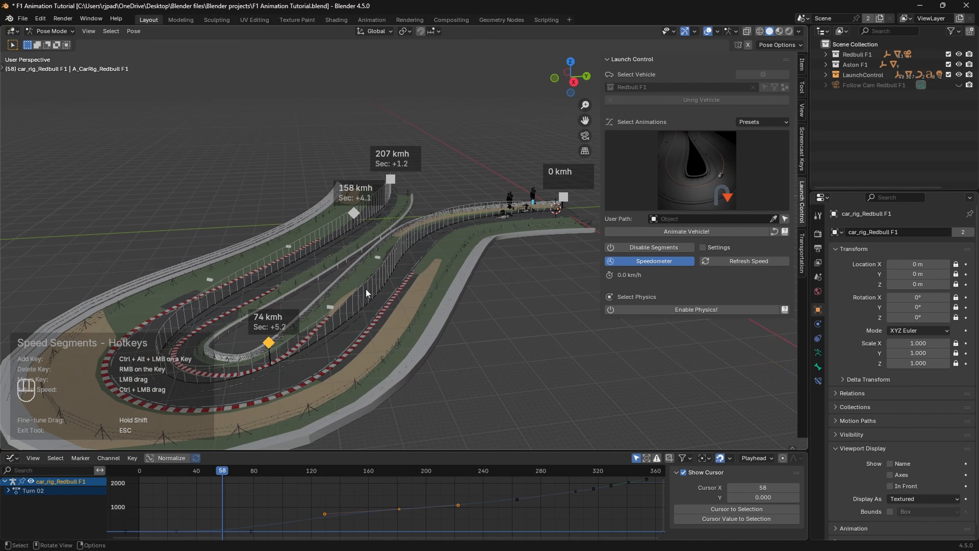
# Step: Add a 151 km/h speed key on the Redbull's track and test it in playback
pyautogui.keyDown('ctrl'); pyautogui.keyDown('alt'); pyautogui.click(269, 343); pyautogui.keyUp('alt'); pyautogui.keyUp('ctrl')
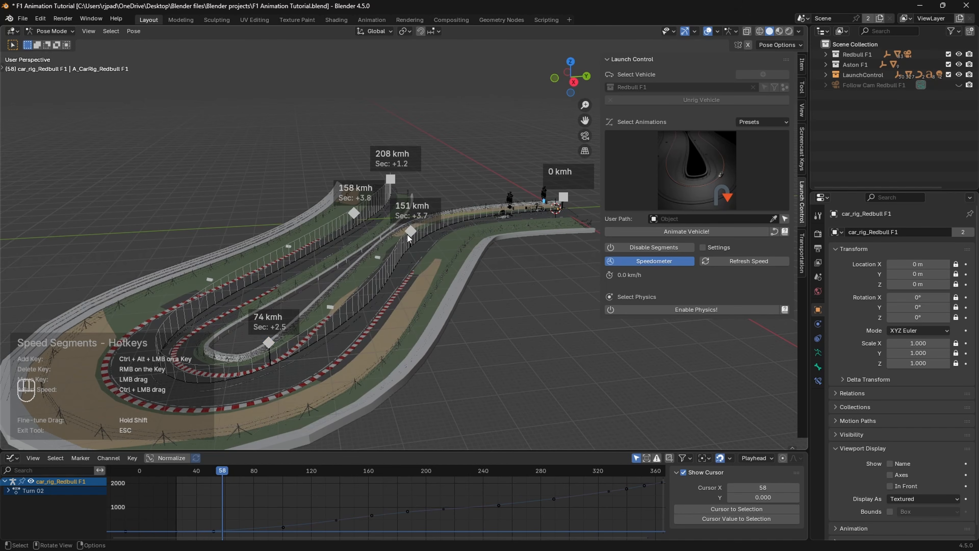
pyautogui.scroll(3, 414, 236)
pyautogui.keyDown('shift'); pyautogui.moveTo(434, 250); pyautogui.dragTo(425, 249, button='middle'); pyautogui.keyUp('shift')
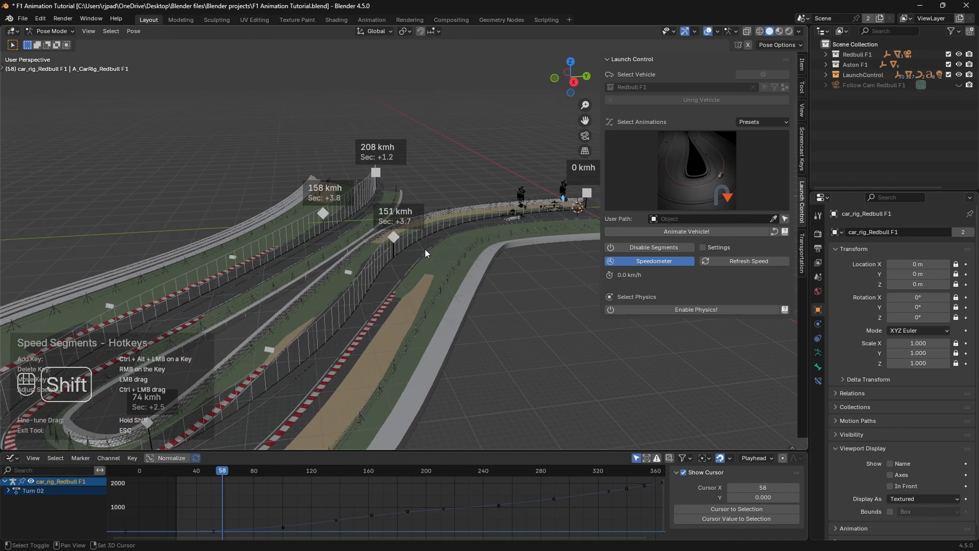
pyautogui.scroll(-2, 403, 240)
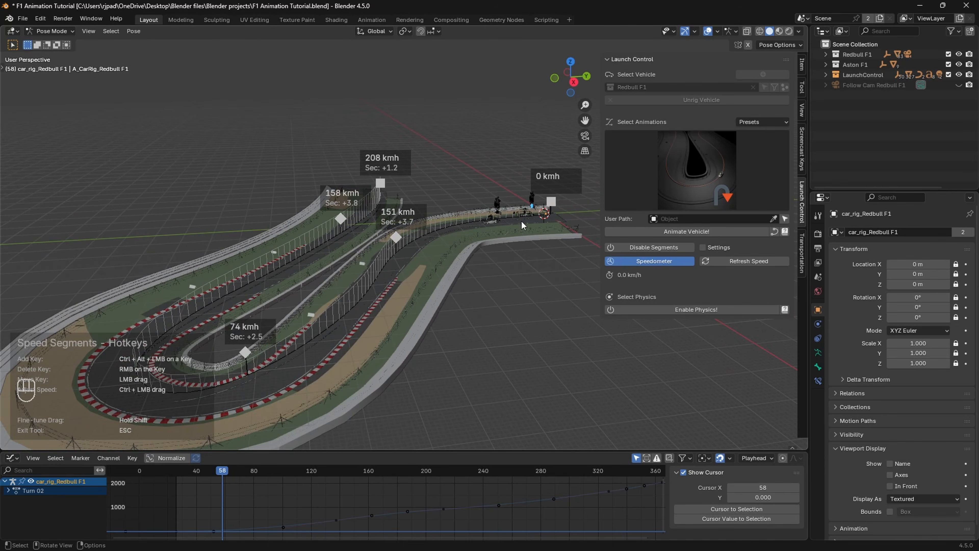
pyautogui.press('space')
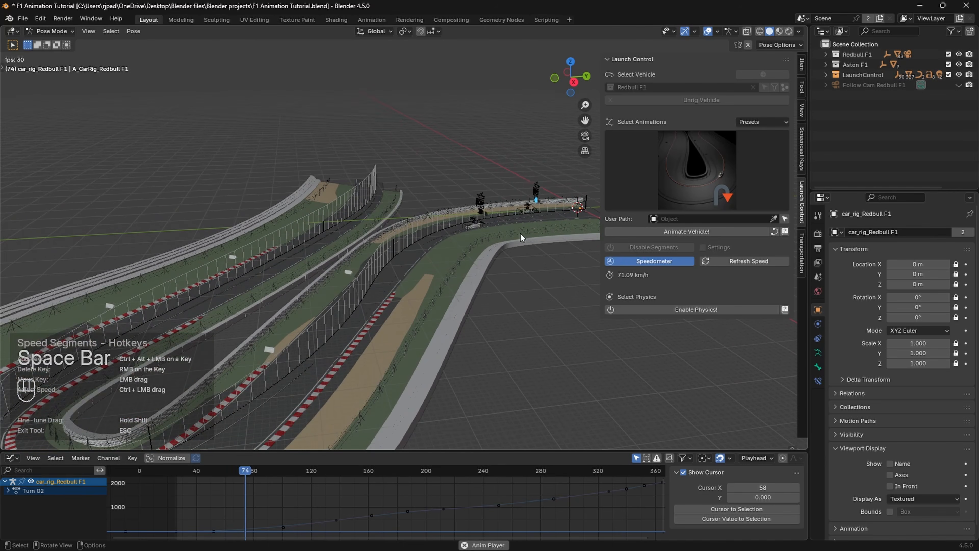
pyautogui.press('space')
pyautogui.scroll(3, 493, 246)
pyautogui.scroll(-2, 443, 234)
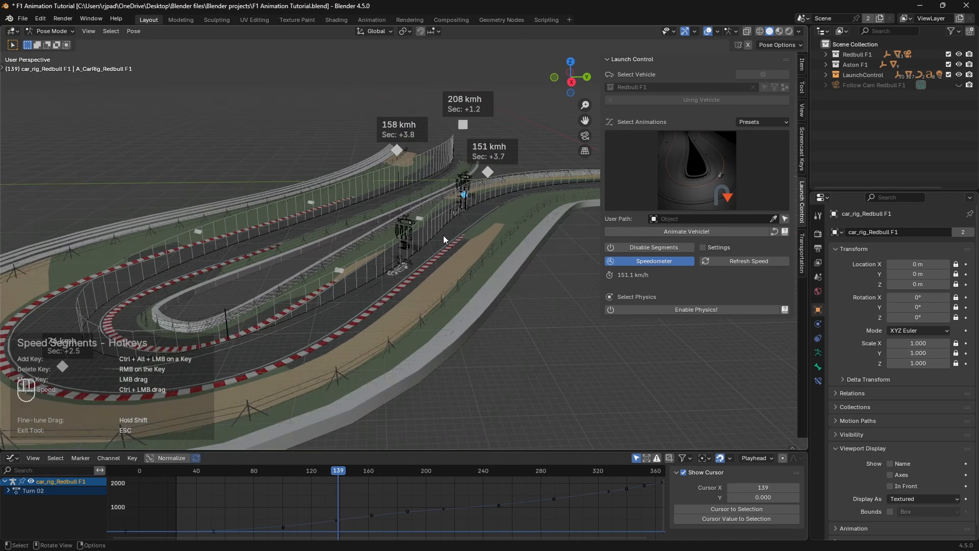
pyautogui.moveTo(464, 210)
pyautogui.keyDown('shift'); pyautogui.mouseDown(button='middle')
pyautogui.moveTo(397, 183)
pyautogui.moveTo(403, 251)
pyautogui.moveTo(391, 255)
pyautogui.moveTo(404, 251)
pyautogui.mouseUp(button='middle'); pyautogui.keyUp('shift')
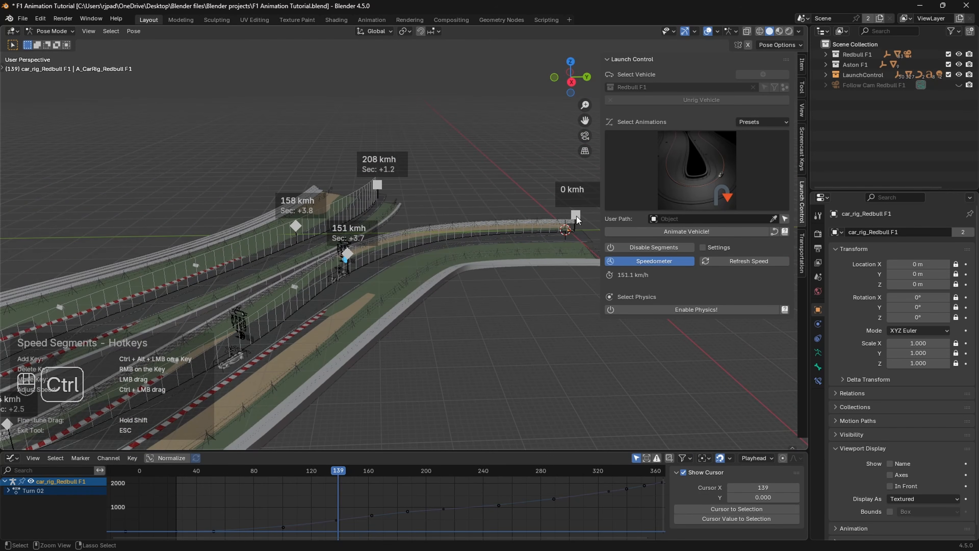
# Step: Raise the Redbull's starting speed key from 0 to 52 km/h and replay from frame 19
pyautogui.press('ctrl')
pyautogui.keyDown('ctrl'); pyautogui.click(575, 216); pyautogui.keyUp('ctrl')
pyautogui.keyDown('ctrl'); pyautogui.moveTo(576, 218); pyautogui.dragTo(576, 209); pyautogui.keyUp('ctrl')
pyautogui.moveTo(223, 472); pyautogui.dragTo(168, 478)
pyautogui.press('space')
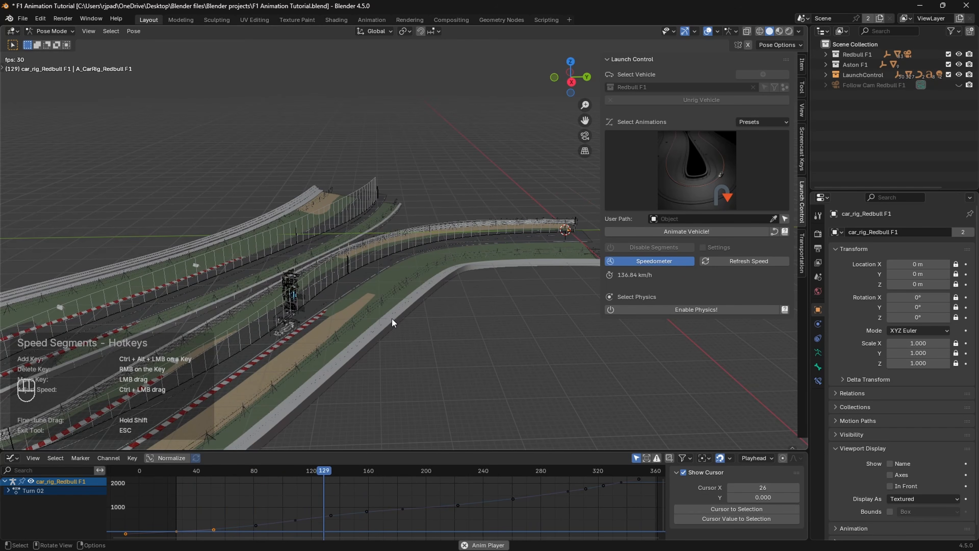
pyautogui.press('space')
# Step: Continue the playback following the car, pausing at frame 189
pyautogui.keyDown('shift'); pyautogui.moveTo(267, 388); pyautogui.dragTo(399, 340, button='middle'); pyautogui.keyUp('shift')
pyautogui.press('space')
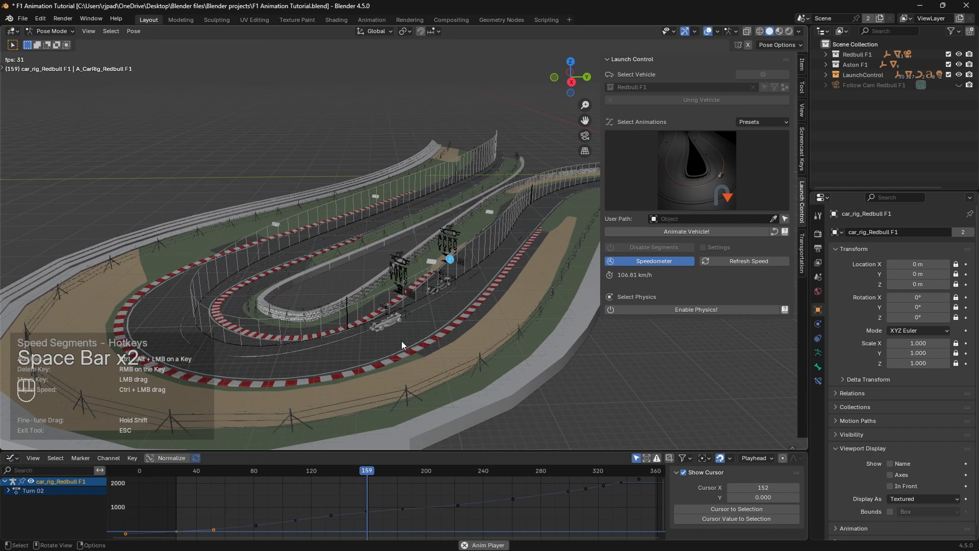
pyautogui.press('space')
pyautogui.keyDown('shift'); pyautogui.moveTo(220, 296); pyautogui.dragTo(340, 318, button='middle'); pyautogui.keyUp('shift')
pyautogui.scroll(-4, 356, 373)
pyautogui.keyDown('shift'); pyautogui.moveTo(363, 369); pyautogui.dragTo(378, 357, button='middle'); pyautogui.keyUp('shift')
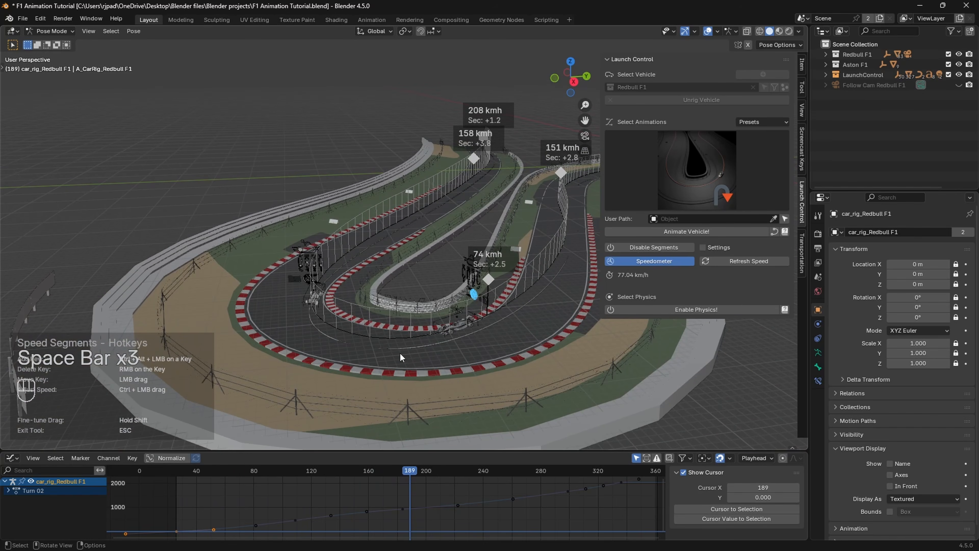
# Step: Review the run around frames 152–173, then exit speed segment editing
pyautogui.moveTo(390, 471); pyautogui.dragTo(366, 473)
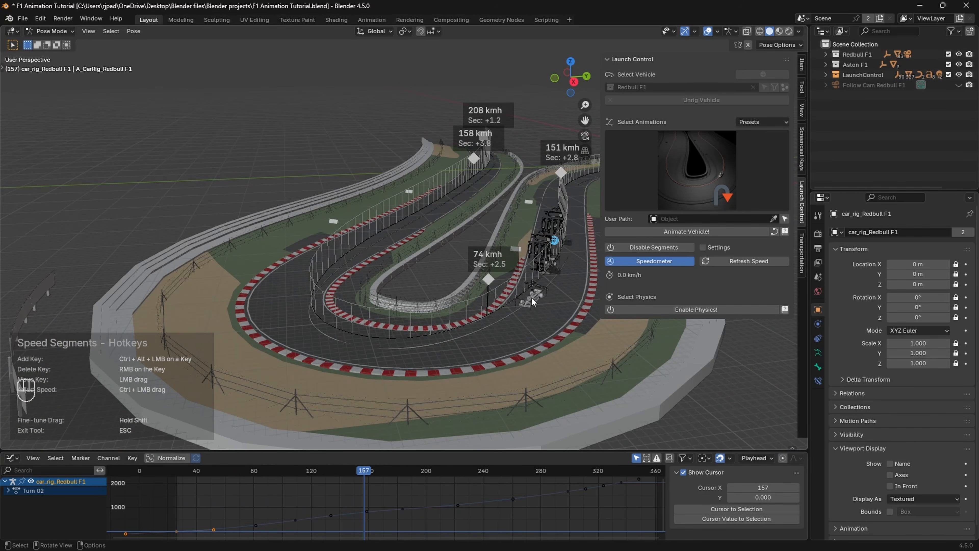
pyautogui.press('space')
pyautogui.press('space')
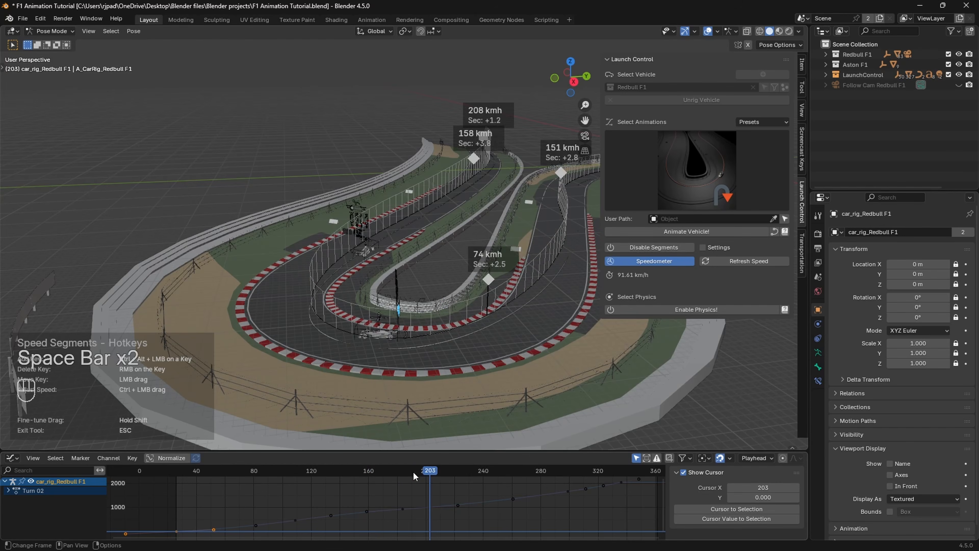
pyautogui.moveTo(414, 471); pyautogui.dragTo(356, 471)
pyautogui.press('space')
pyautogui.press('space')
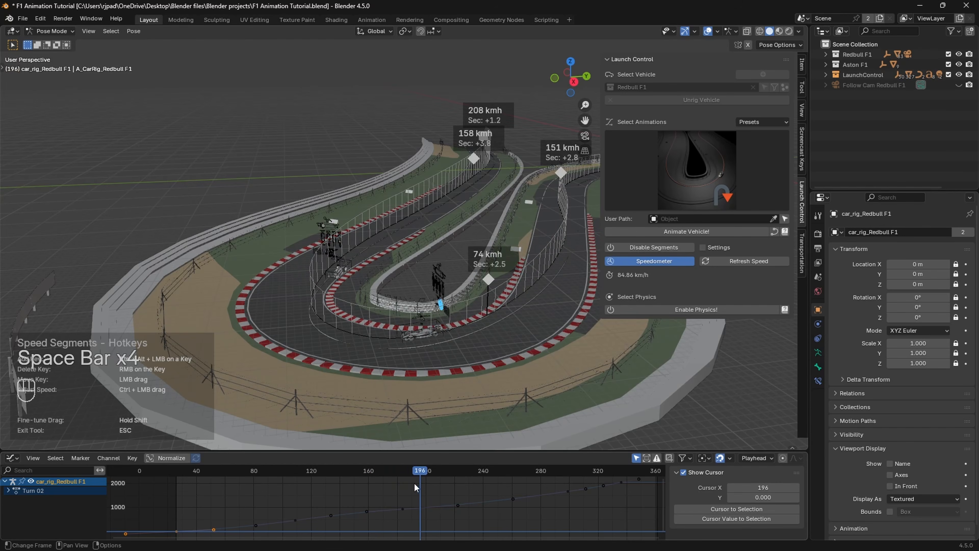
pyautogui.moveTo(418, 471); pyautogui.dragTo(387, 470)
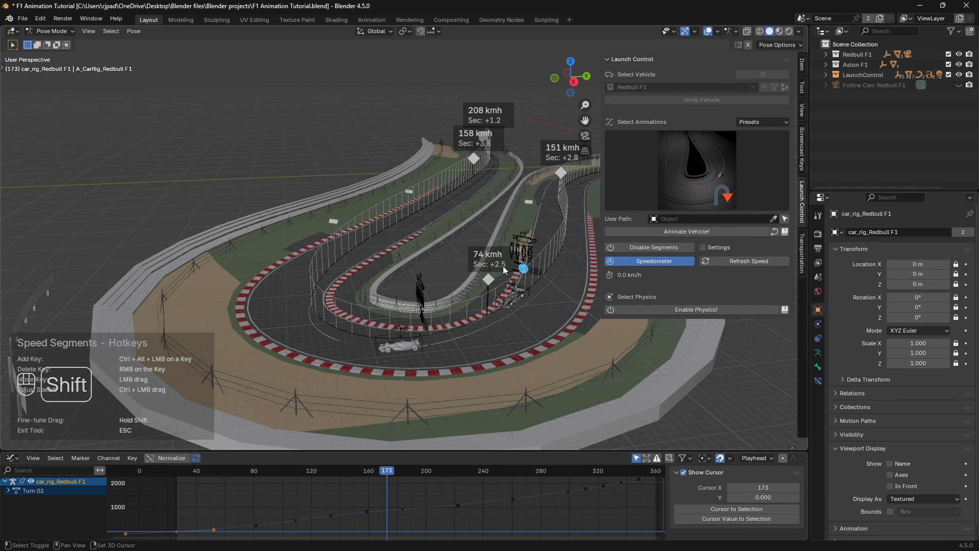
pyautogui.keyDown('shift'); pyautogui.moveTo(503, 266); pyautogui.dragTo(465, 290, button='middle'); pyautogui.keyUp('shift')
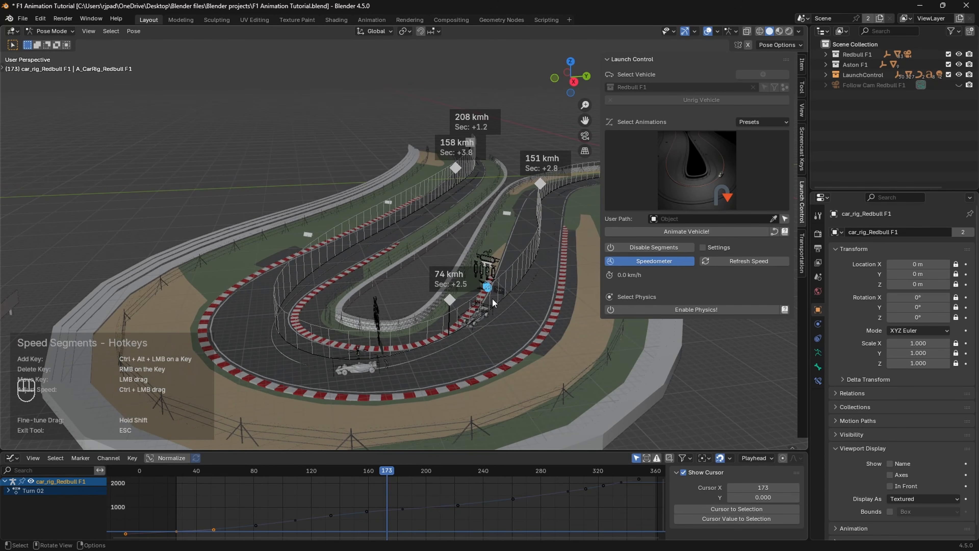
pyautogui.press('Escape')
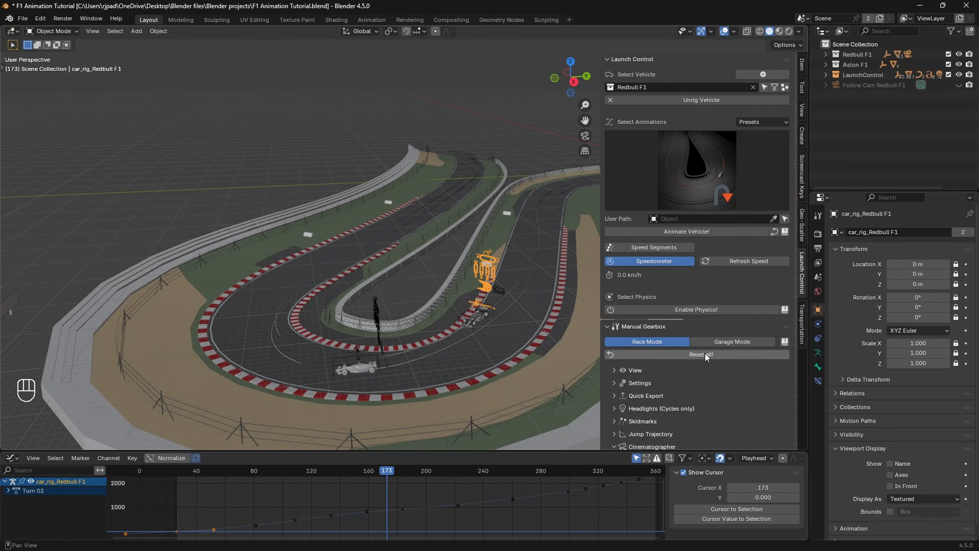
# Step: Make Aston F1 the controlled vehicle and turn on its Speed Segments
pyautogui.click(640, 88)
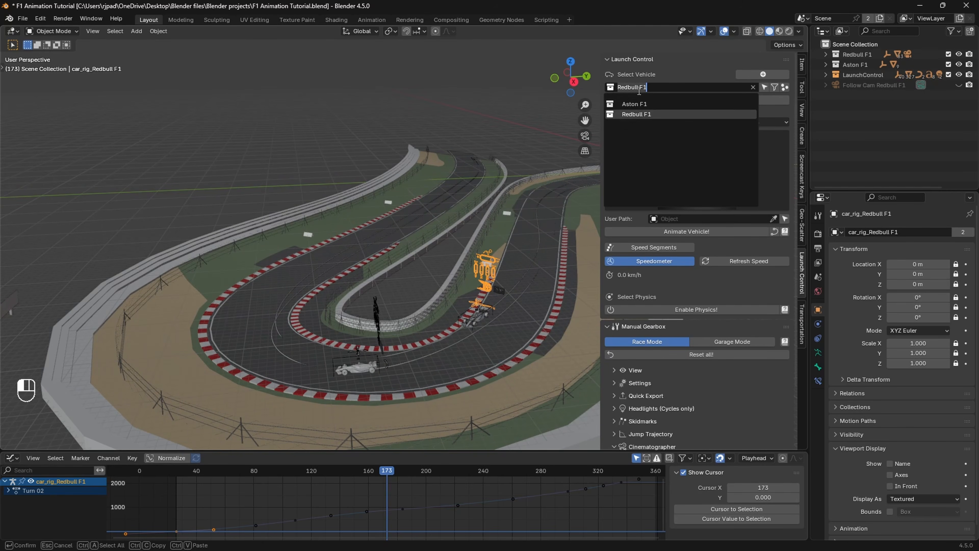
pyautogui.click(650, 104)
pyautogui.keyDown('shift'); pyautogui.moveTo(510, 293); pyautogui.dragTo(485, 284, button='middle'); pyautogui.keyUp('shift')
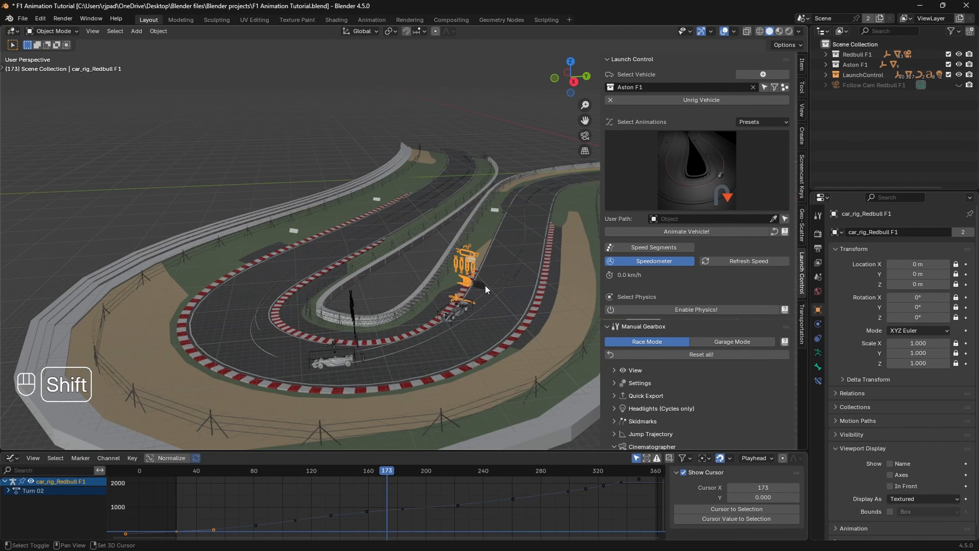
pyautogui.click(654, 249)
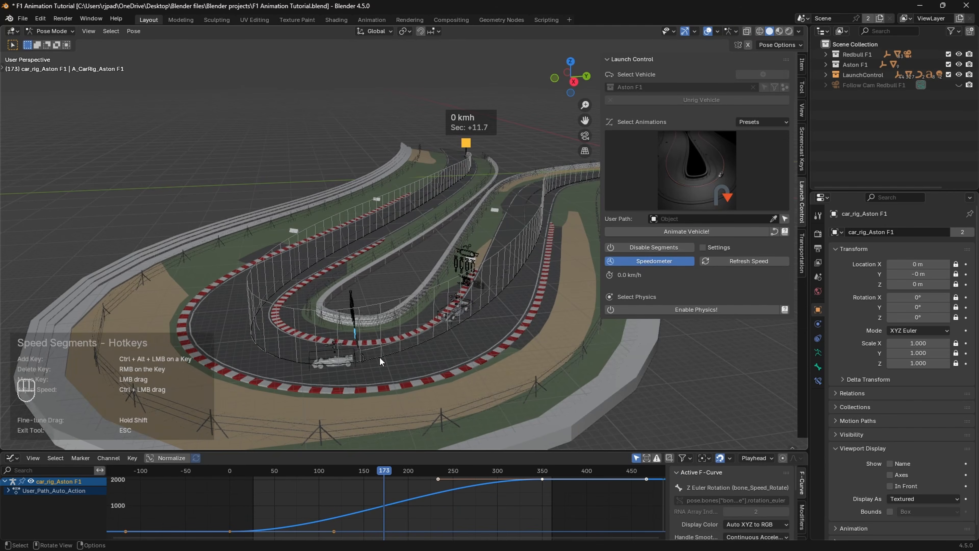
# Step: Frame the Aston's 109 km/h speed keys, deselect the rig's bones and select the left key
pyautogui.scroll(-3, 389, 347)
pyautogui.moveTo(493, 317)
pyautogui.keyDown('shift'); pyautogui.mouseDown(button='middle')
pyautogui.moveTo(505, 314)
pyautogui.moveTo(490, 332)
pyautogui.moveTo(507, 327)
pyautogui.mouseUp(button='middle'); pyautogui.keyUp('shift')
pyautogui.scroll(2, 430, 241)
pyautogui.keyDown('shift'); pyautogui.moveTo(430, 241); pyautogui.dragTo(420, 208, button='middle'); pyautogui.keyUp('shift')
pyautogui.click(532, 202)
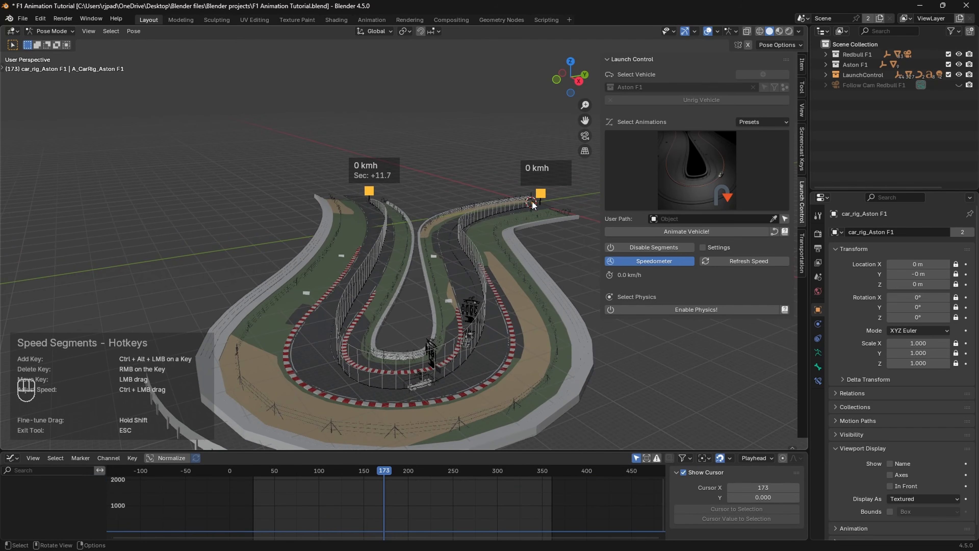
pyautogui.click(368, 192)
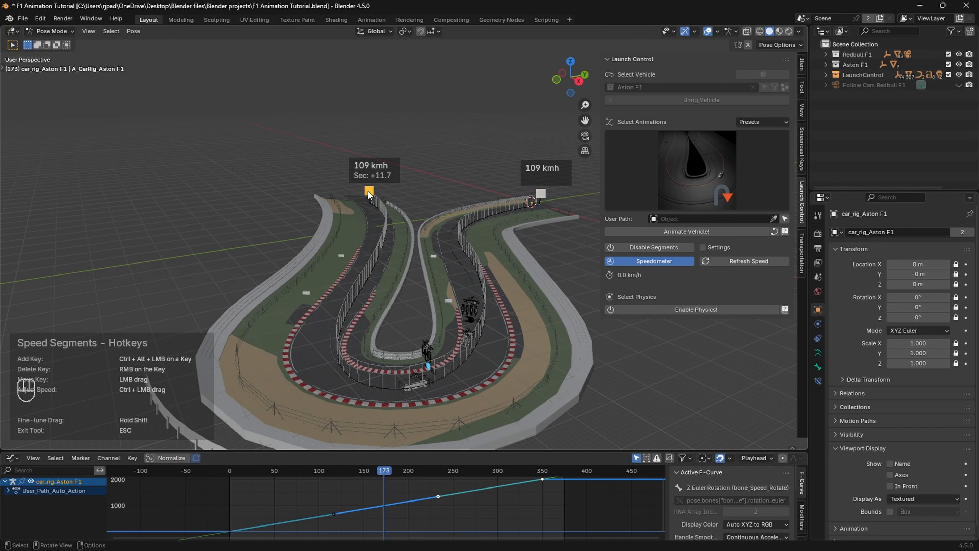
# Step: Undo the key selection and add 164, 86 and 87 km/h speed keys along the Aston's track
pyautogui.hotkey('ctrl', 'z')
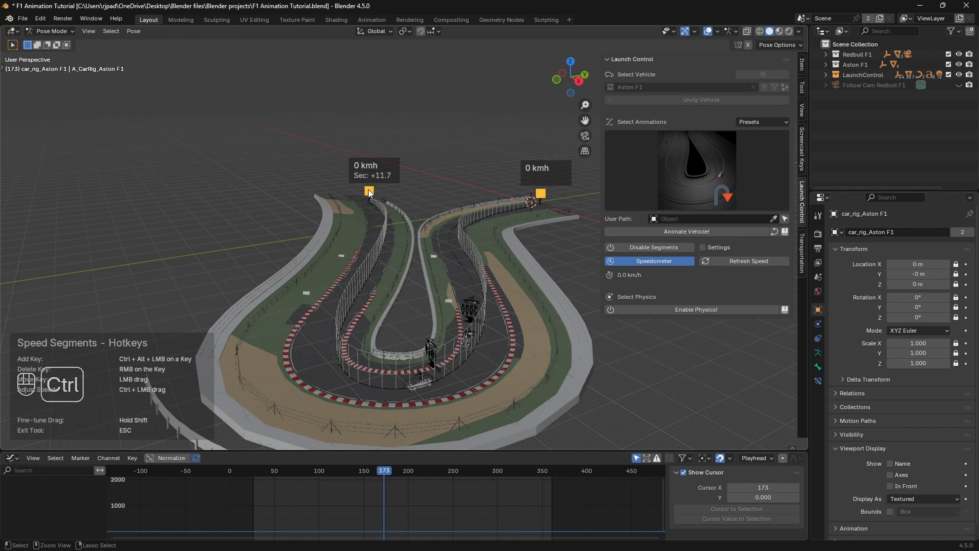
pyautogui.keyDown('ctrl'); pyautogui.keyDown('alt'); pyautogui.click(369, 192); pyautogui.keyUp('alt'); pyautogui.keyUp('ctrl')
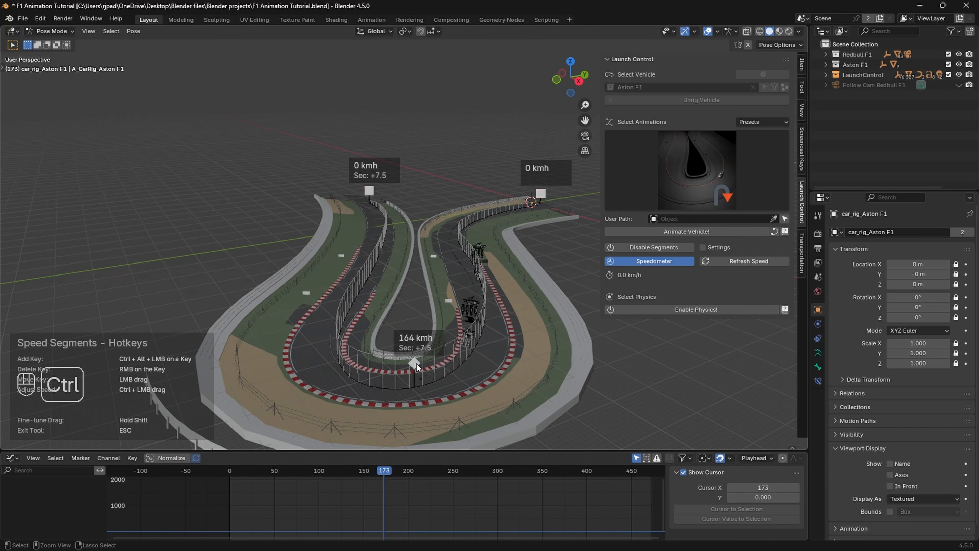
pyautogui.hotkey('ctrl', 'alt', 'x')
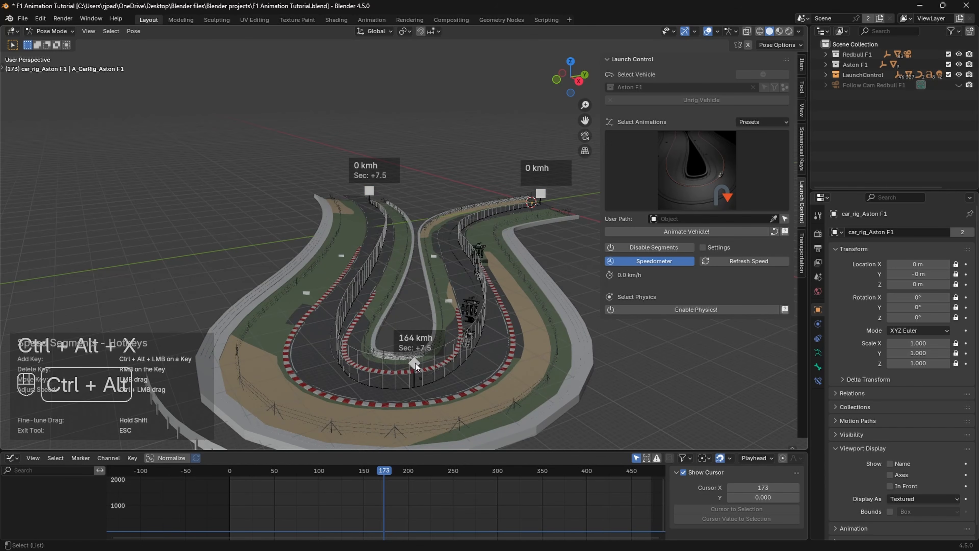
pyautogui.keyDown('ctrl'); pyautogui.keyDown('alt'); pyautogui.click(465, 237); pyautogui.keyUp('alt'); pyautogui.keyUp('ctrl')
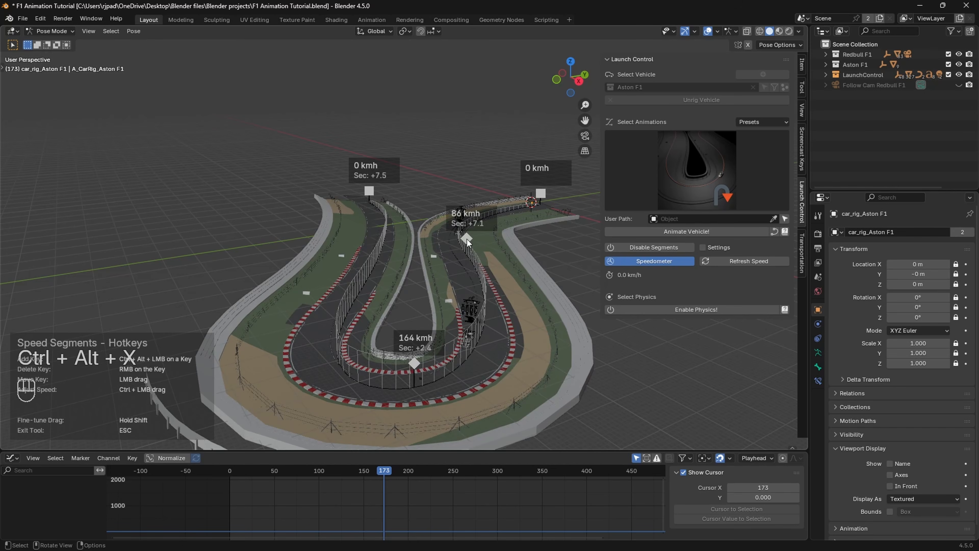
pyautogui.keyDown('shift'); pyautogui.moveTo(470, 298); pyautogui.dragTo(378, 233, button='middle'); pyautogui.keyUp('shift')
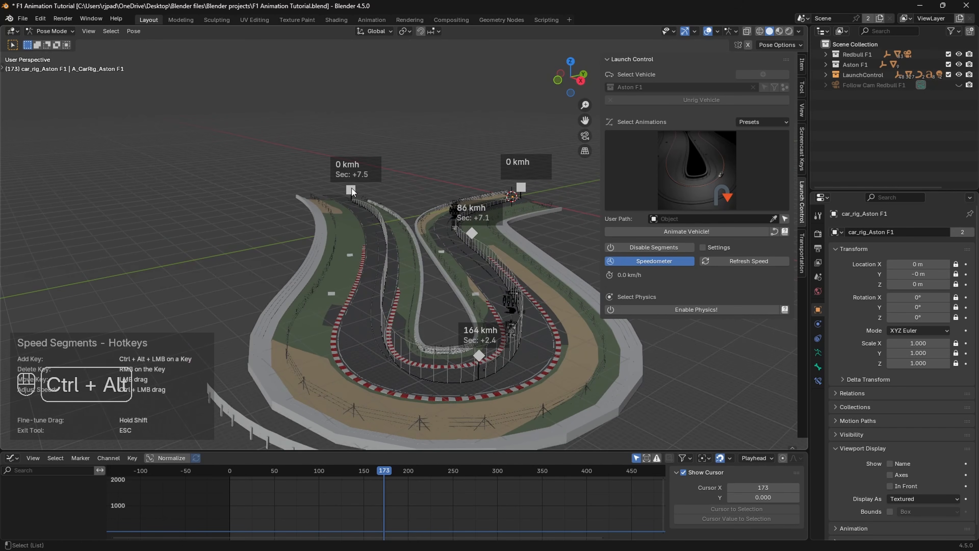
pyautogui.keyDown('ctrl'); pyautogui.keyDown('alt'); pyautogui.click(387, 239); pyautogui.keyUp('alt'); pyautogui.keyUp('ctrl')
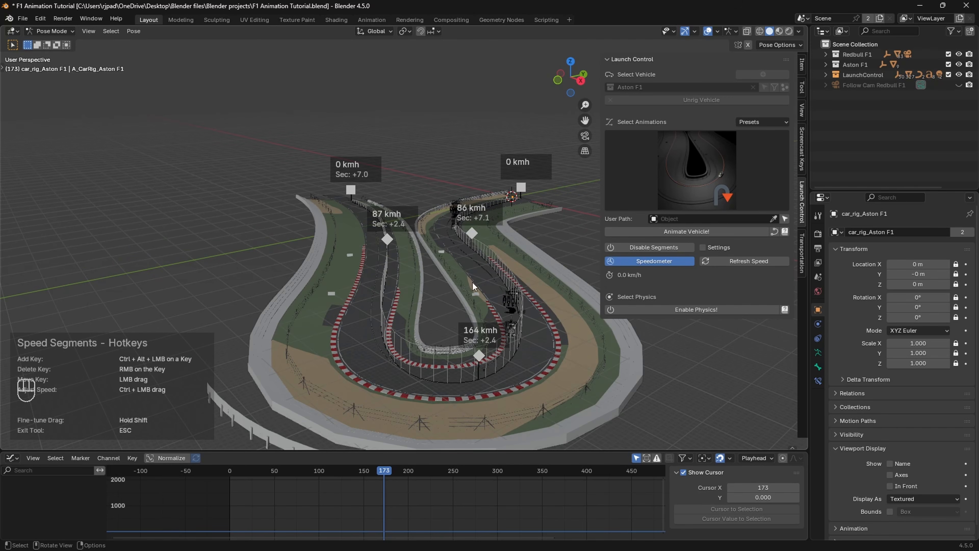
pyautogui.moveTo(473, 282); pyautogui.dragTo(463, 378, button='middle')
pyautogui.click(247, 483)
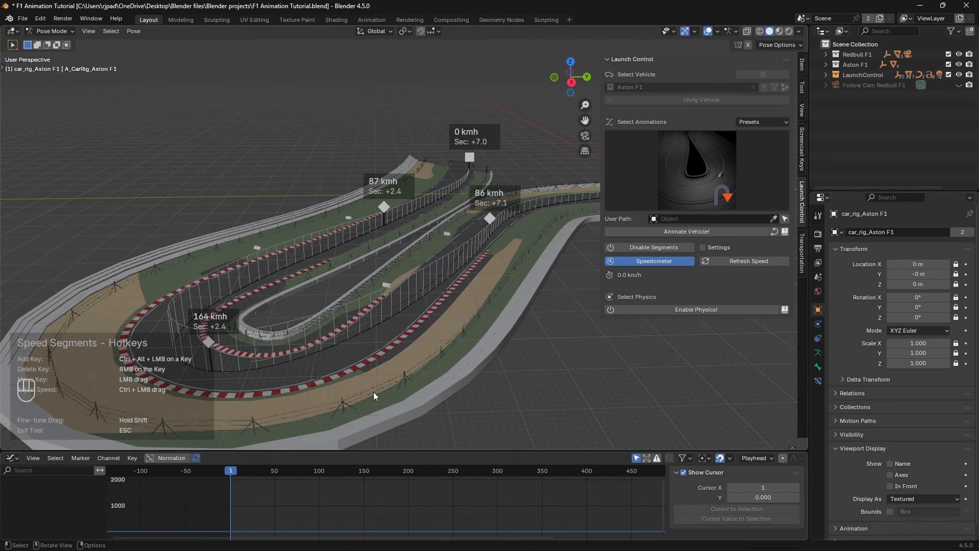
# Step: Raise the Aston's starting speed key to 41 km/h and preview the playback
pyautogui.moveTo(373, 392); pyautogui.dragTo(412, 306, button='middle')
pyautogui.press('space')
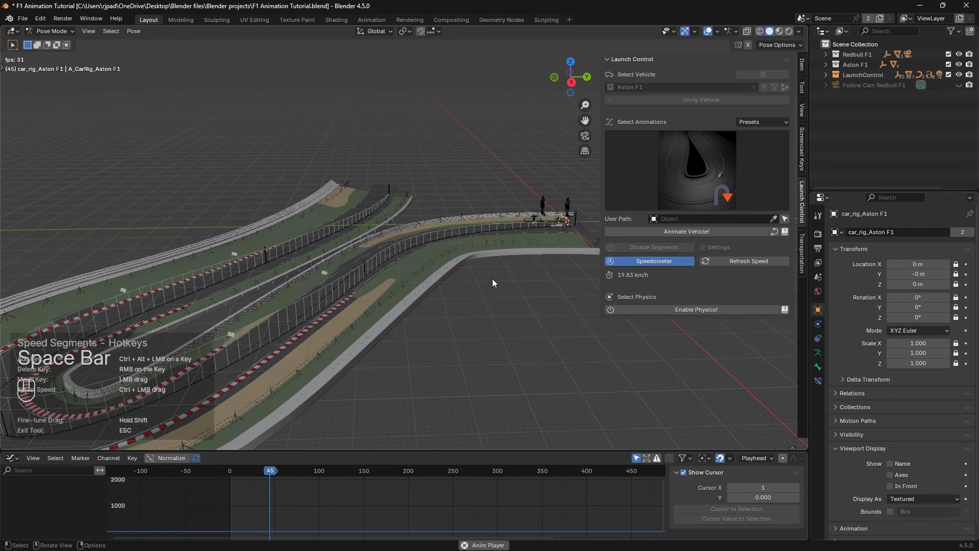
pyautogui.press('space')
pyautogui.moveTo(554, 237)
pyautogui.keyDown('shift'); pyautogui.mouseDown(button='middle')
pyautogui.moveTo(417, 256)
pyautogui.moveTo(536, 239)
pyautogui.mouseUp(button='middle'); pyautogui.keyUp('shift')
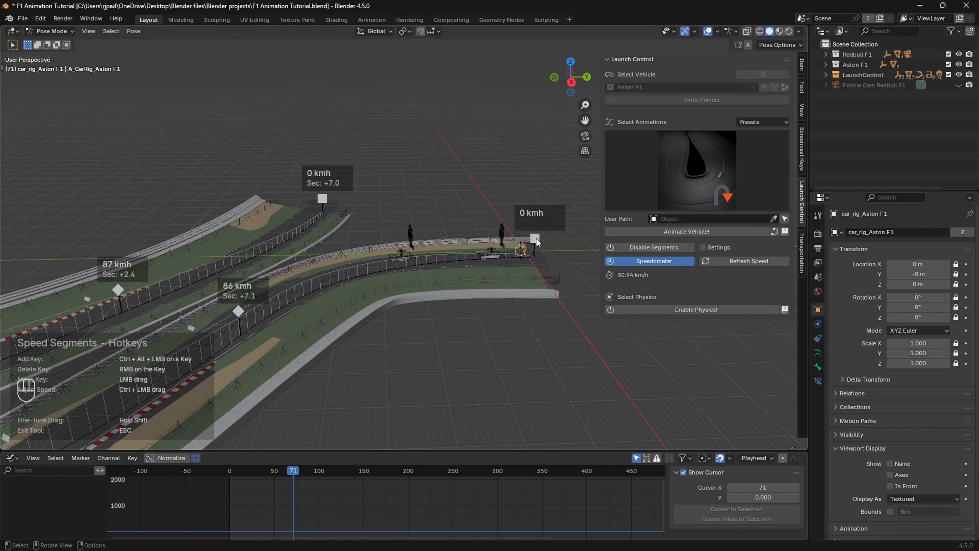
pyautogui.moveTo(536, 239)
pyautogui.keyDown('ctrl'); pyautogui.mouseDown()
pyautogui.moveTo(541, 193)
pyautogui.moveTo(534, 261)
pyautogui.moveTo(535, 224)
pyautogui.mouseUp(); pyautogui.keyUp('ctrl')
pyautogui.press('space')
pyautogui.press('space')
pyautogui.press('space')
pyautogui.press('space')
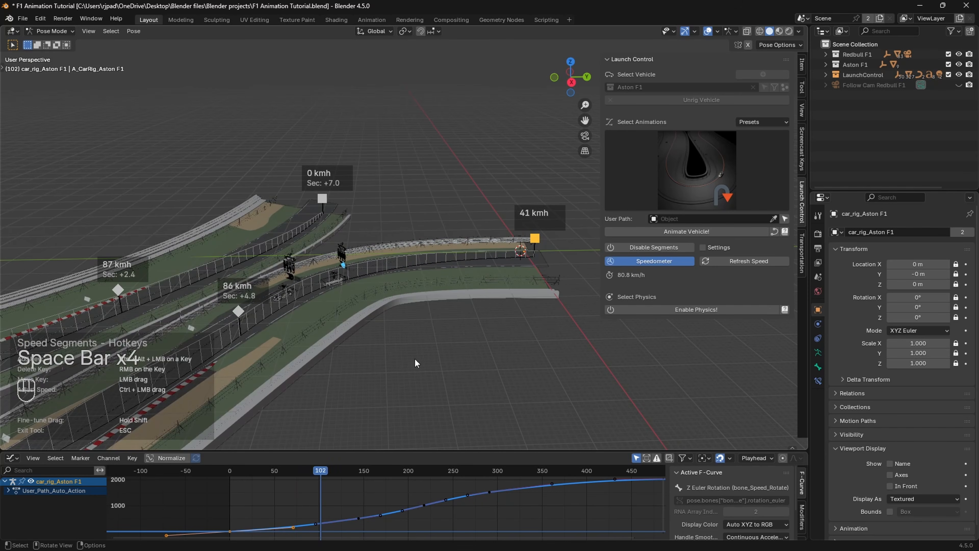
# Step: Raise the 86 km/h speed key to 114 km/h and replay that stretch
pyautogui.keyDown('shift'); pyautogui.moveTo(390, 350); pyautogui.dragTo(439, 275, button='middle'); pyautogui.keyUp('shift')
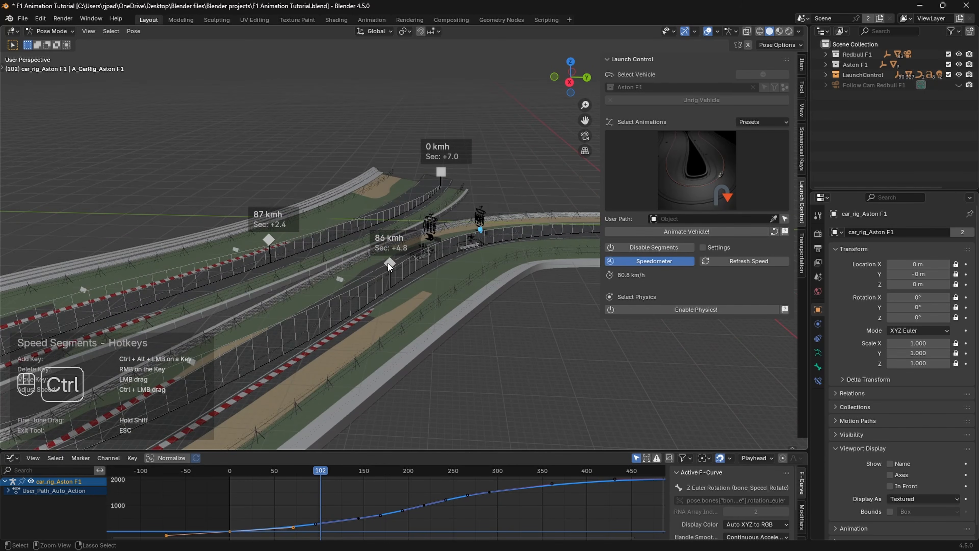
pyautogui.keyDown('ctrl'); pyautogui.moveTo(388, 262); pyautogui.dragTo(469, 243); pyautogui.keyUp('ctrl')
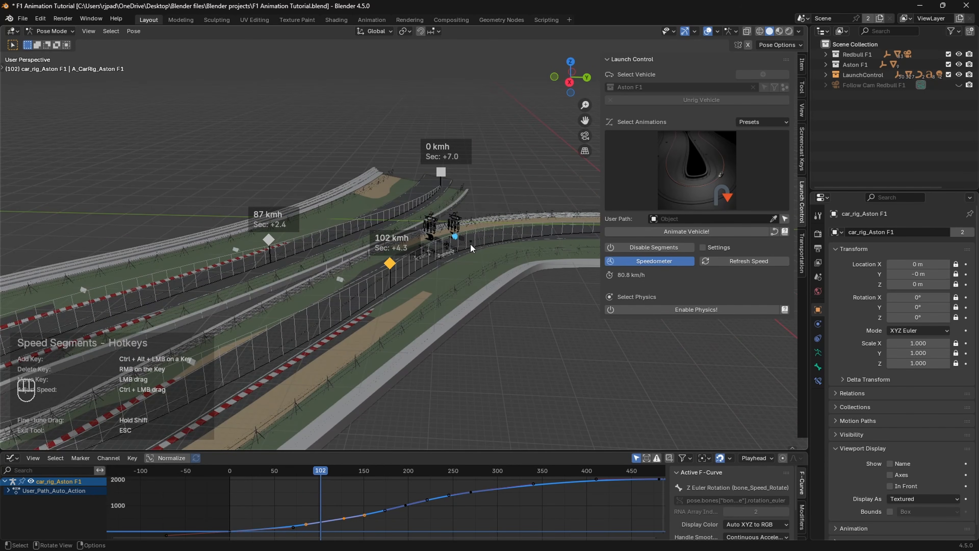
pyautogui.press('space')
pyautogui.press('space')
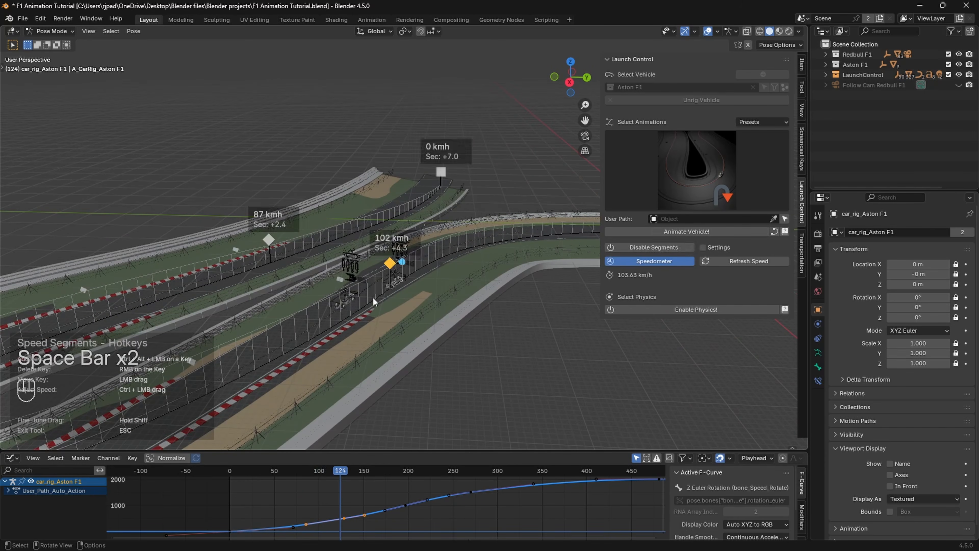
pyautogui.keyDown('ctrl'); pyautogui.moveTo(389, 264); pyautogui.dragTo(401, 282); pyautogui.keyUp('ctrl')
pyautogui.press('space')
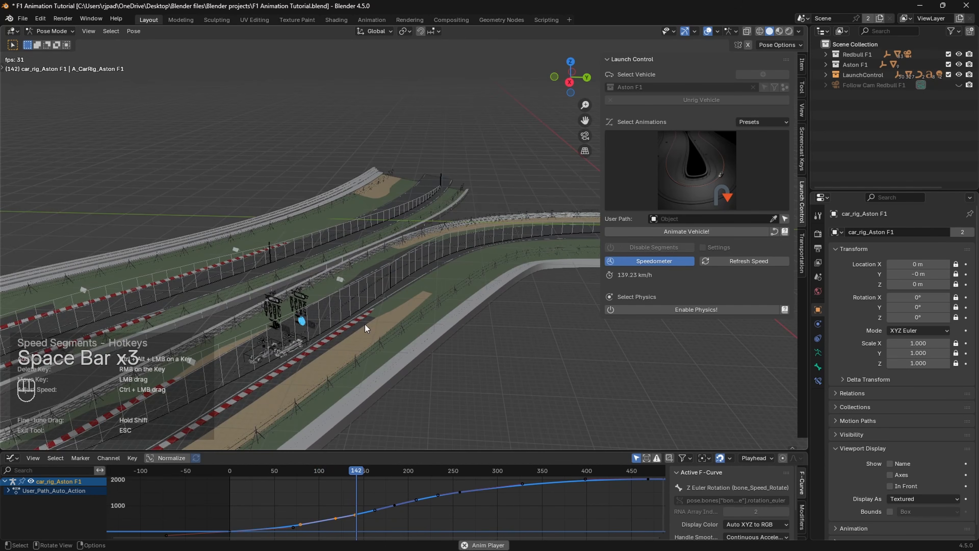
pyautogui.press('space')
pyautogui.keyDown('shift'); pyautogui.moveTo(318, 377); pyautogui.dragTo(409, 350, button='middle'); pyautogui.keyUp('shift')
pyautogui.press('space')
pyautogui.press('space')
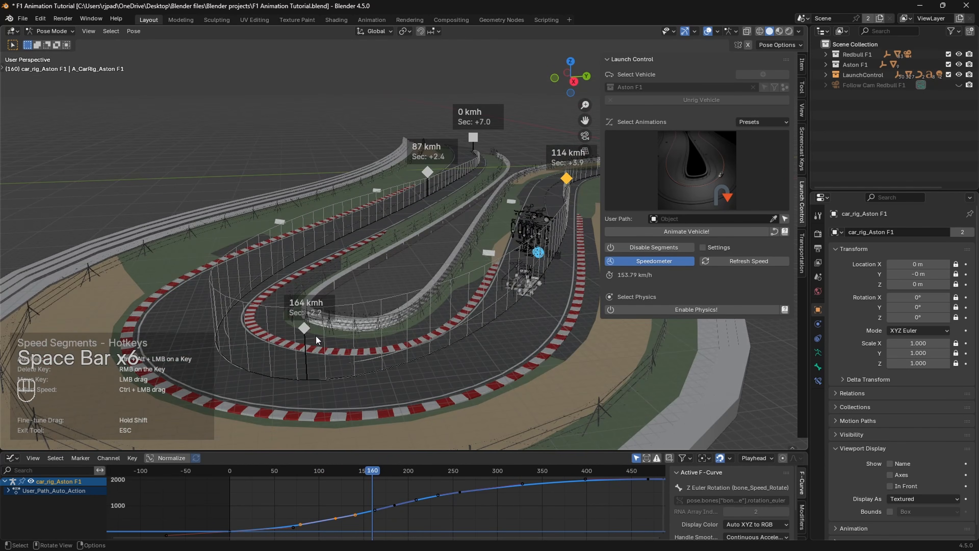
# Step: Rewind to frame 176, lower the 164 km/h key to 73 km/h, and replay to frame 259
pyautogui.scroll(-2, 314, 332)
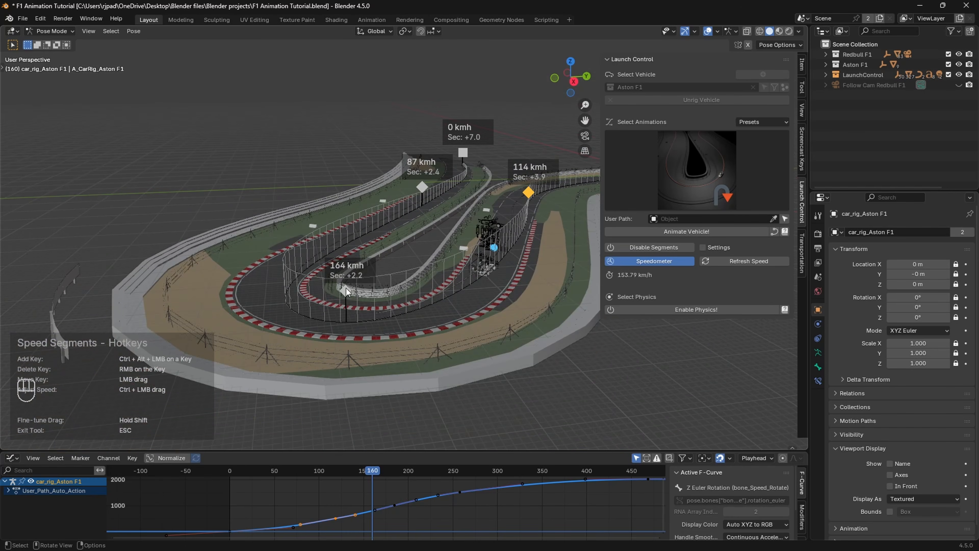
pyautogui.press('space')
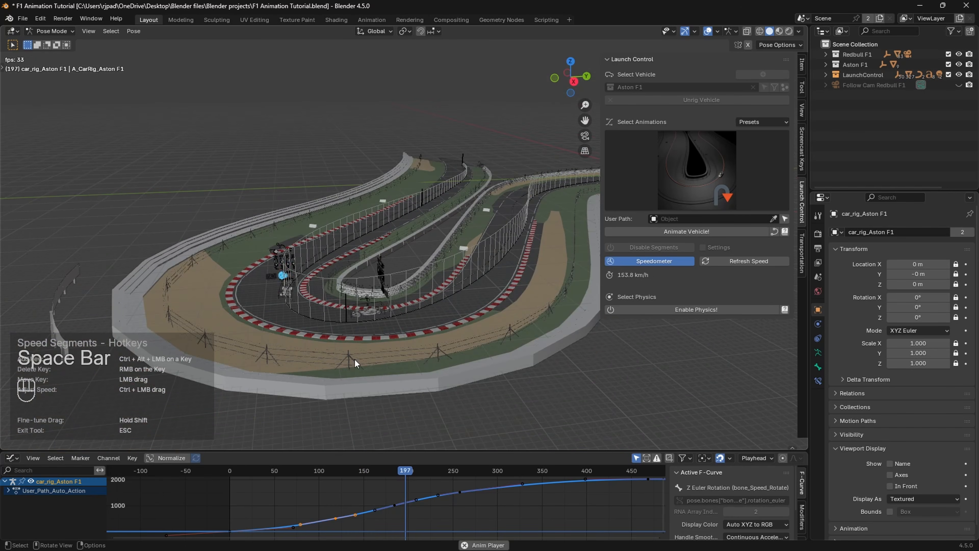
pyautogui.press('space')
pyautogui.moveTo(412, 472); pyautogui.dragTo(387, 472)
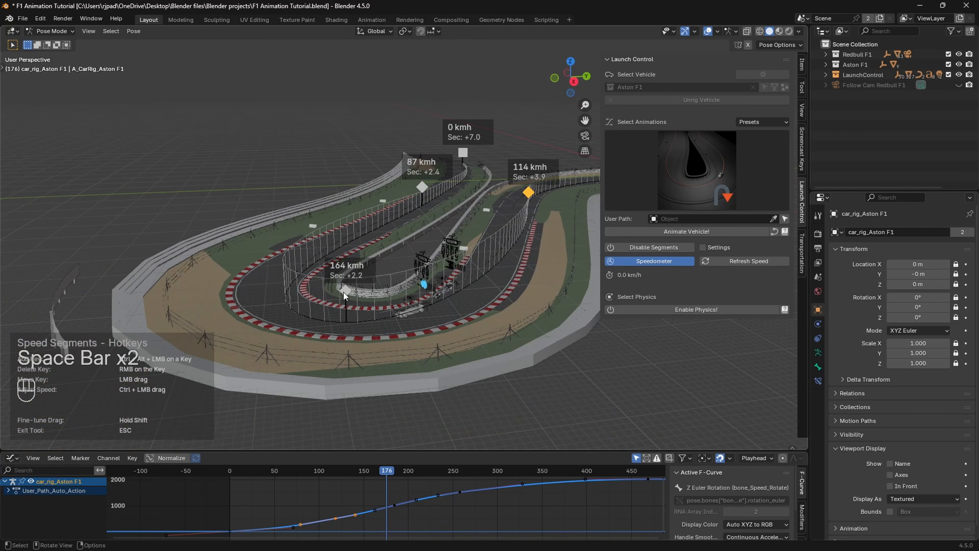
pyautogui.keyDown('ctrl'); pyautogui.moveTo(345, 292); pyautogui.dragTo(345, 377); pyautogui.keyUp('ctrl')
pyautogui.press('space')
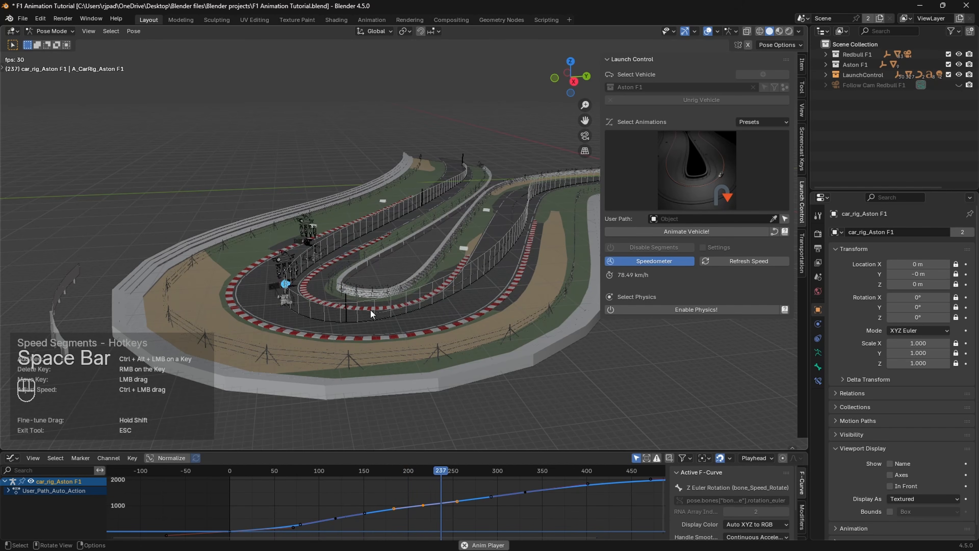
pyautogui.press('space')
pyautogui.moveTo(350, 227); pyautogui.dragTo(420, 244, button='middle')
pyautogui.keyDown('shift'); pyautogui.moveTo(523, 252); pyautogui.dragTo(411, 281, button='middle'); pyautogui.keyUp('shift')
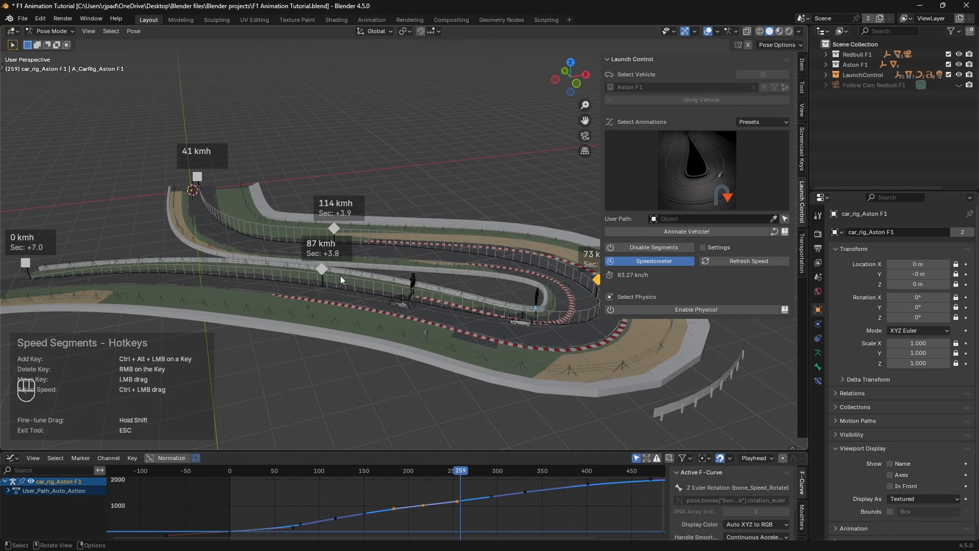
# Step: Raise the Aston's 87 km/h speed key to 170 km/h, testing with a short playback
pyautogui.keyDown('ctrl'); pyautogui.moveTo(321, 269); pyautogui.dragTo(334, 223); pyautogui.keyUp('ctrl')
pyautogui.press('space')
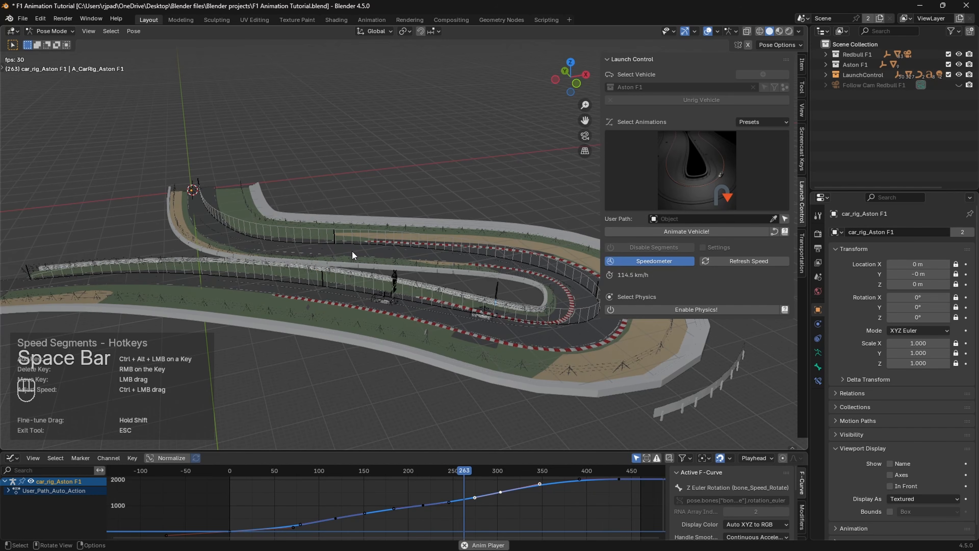
pyautogui.press('space')
pyautogui.keyDown('ctrl'); pyautogui.moveTo(324, 277); pyautogui.dragTo(332, 241); pyautogui.keyUp('ctrl')
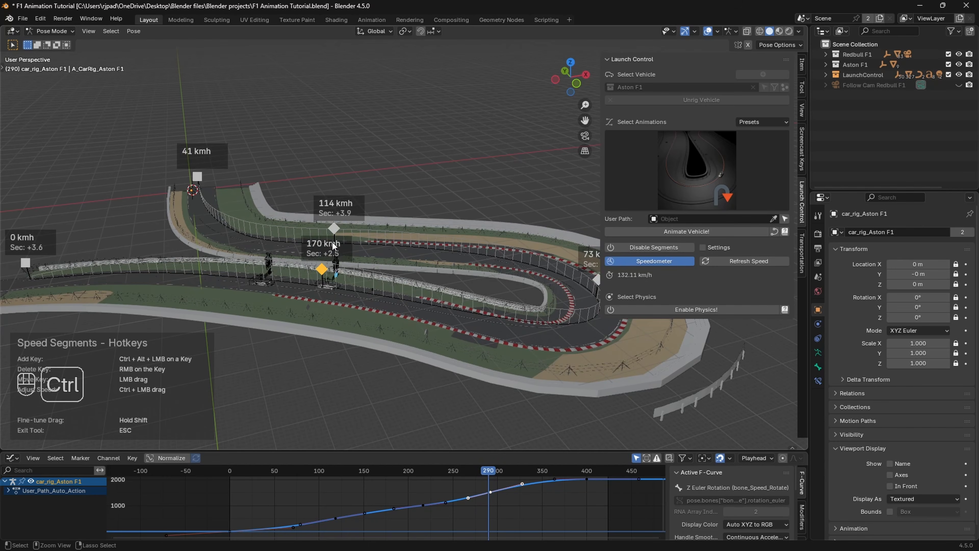
# Step: Replay the faster section from around frame 235, orbiting to watch the car
pyautogui.press('space')
pyautogui.press('space')
pyautogui.moveTo(438, 471); pyautogui.dragTo(386, 471)
pyautogui.press('space')
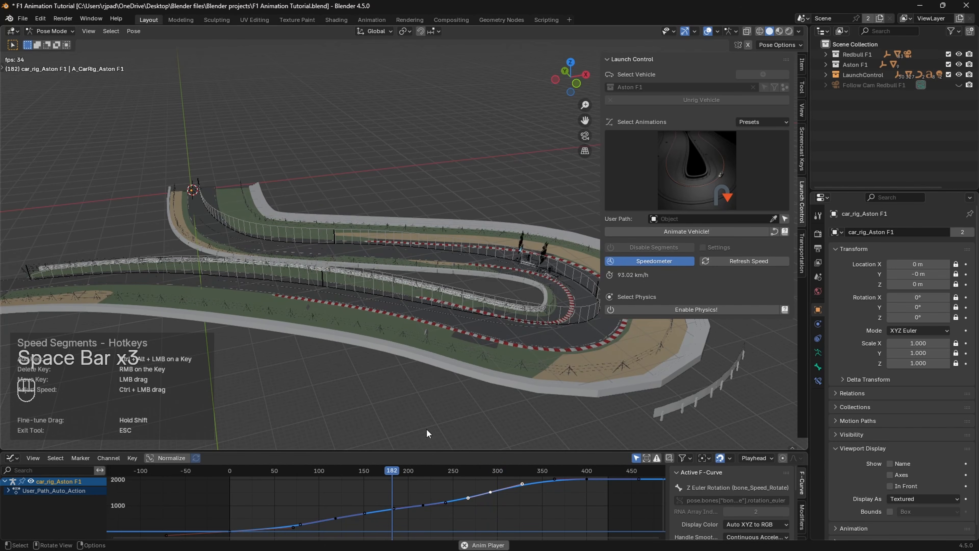
pyautogui.moveTo(463, 372); pyautogui.dragTo(408, 377, button='middle')
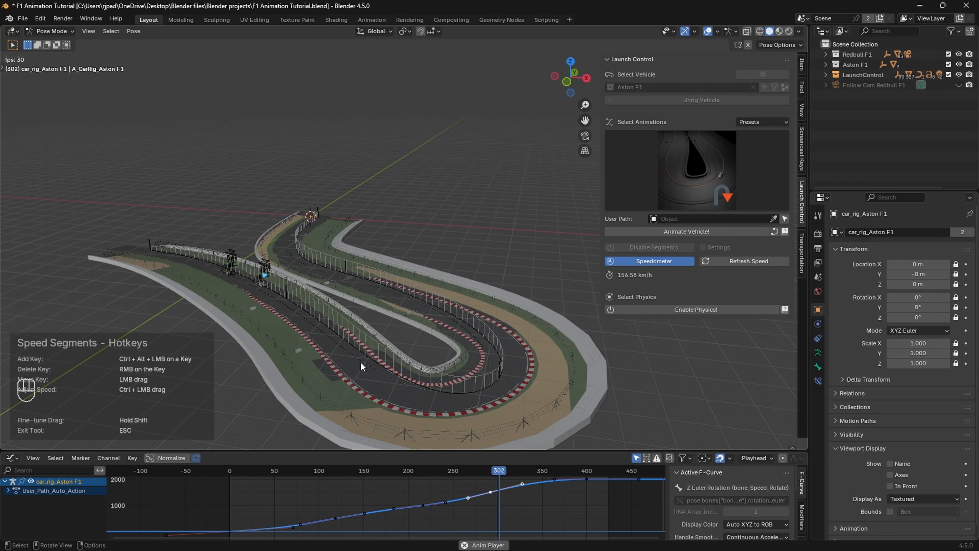
pyautogui.press('space')
pyautogui.moveTo(443, 471)
pyautogui.mouseDown()
pyautogui.moveTo(410, 471)
pyautogui.moveTo(443, 471)
pyautogui.mouseUp()
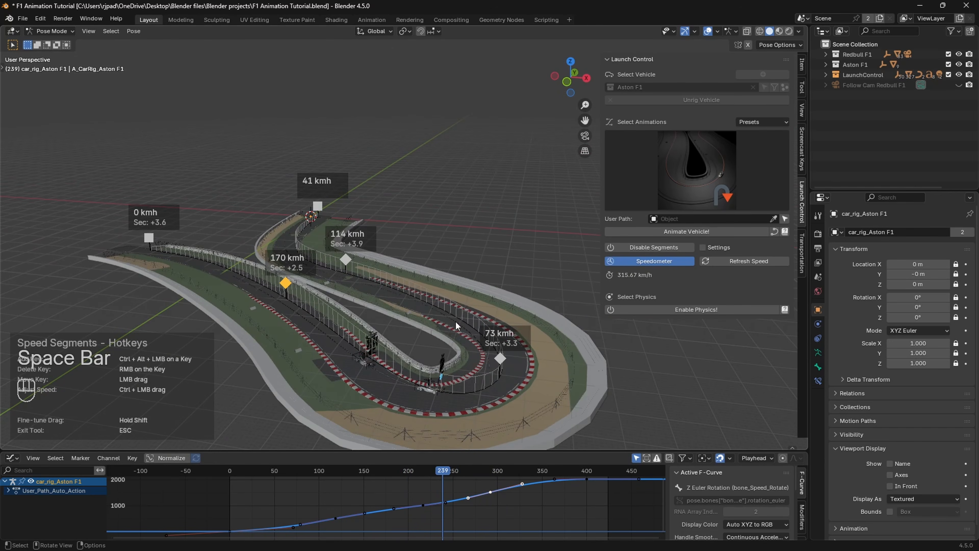
pyautogui.moveTo(455, 321); pyautogui.dragTo(486, 294, button='middle')
pyautogui.scroll(3, 370, 349)
pyautogui.scroll(-2, 436, 298)
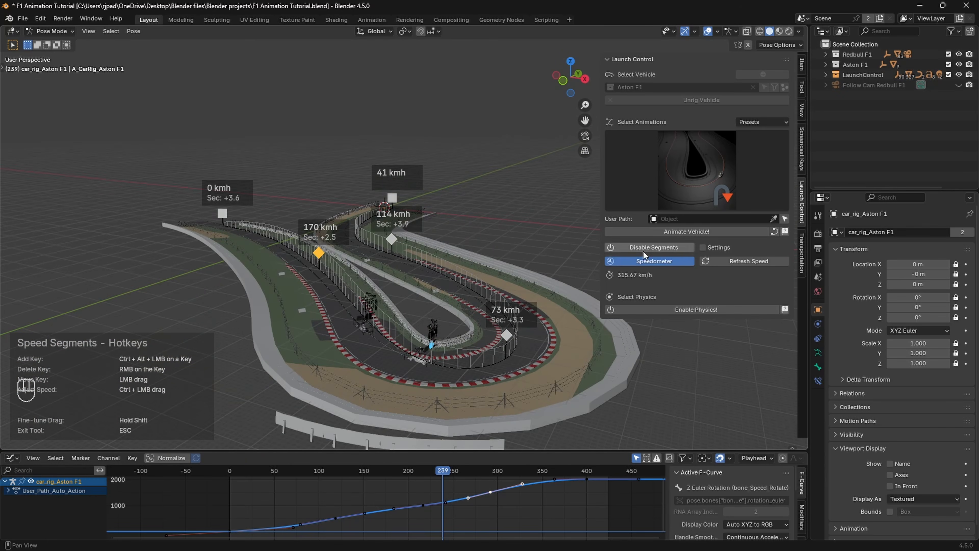
# Step: Disable Speed Segments and play the race through the Redbull F1 follow camera
pyautogui.press('space')
pyautogui.press('space')
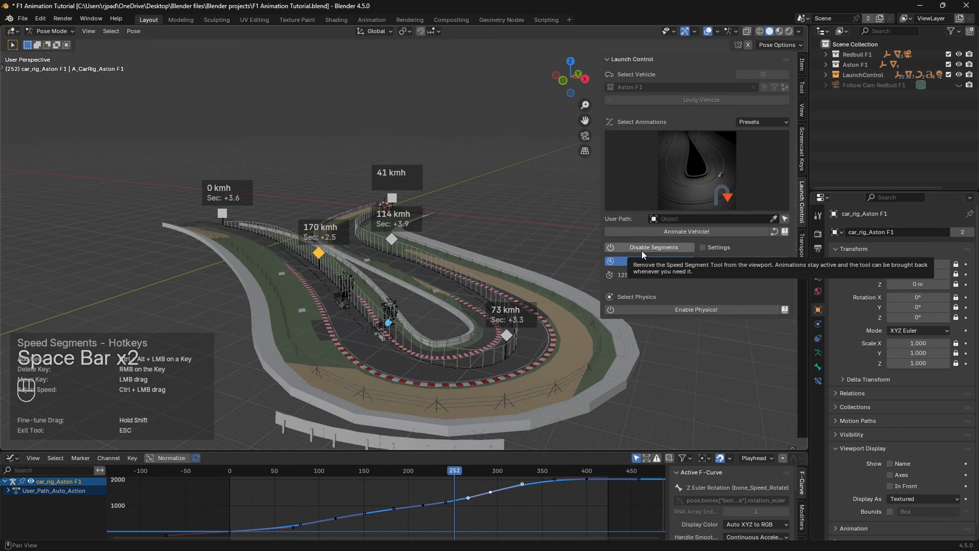
pyautogui.click(642, 251)
pyautogui.keyDown('shift'); pyautogui.moveTo(489, 265); pyautogui.dragTo(444, 244, button='middle'); pyautogui.keyUp('shift')
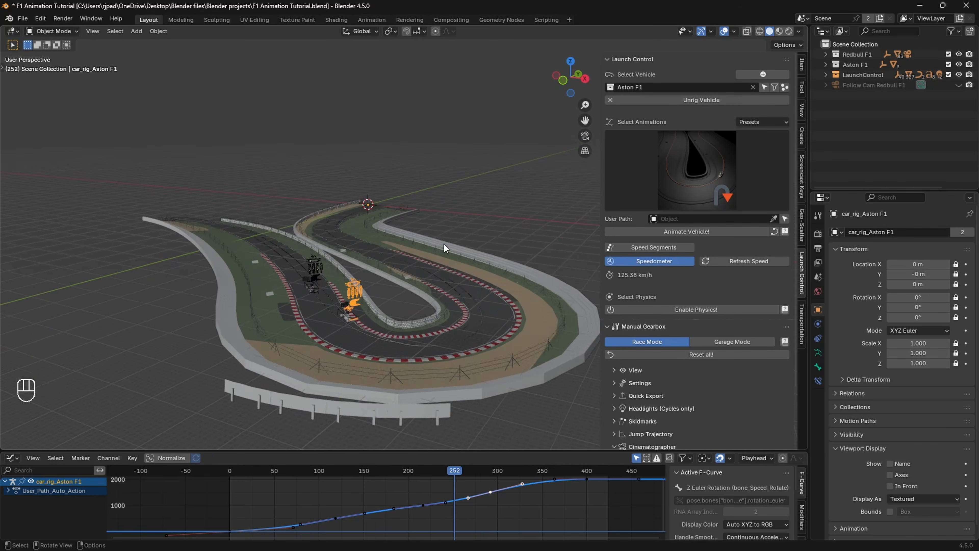
pyautogui.press('space')
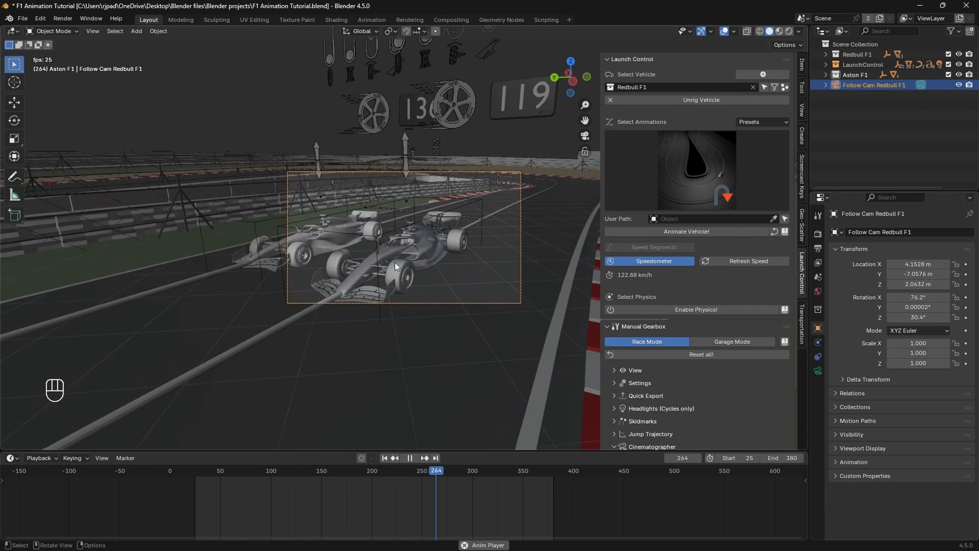
pyautogui.press('space')
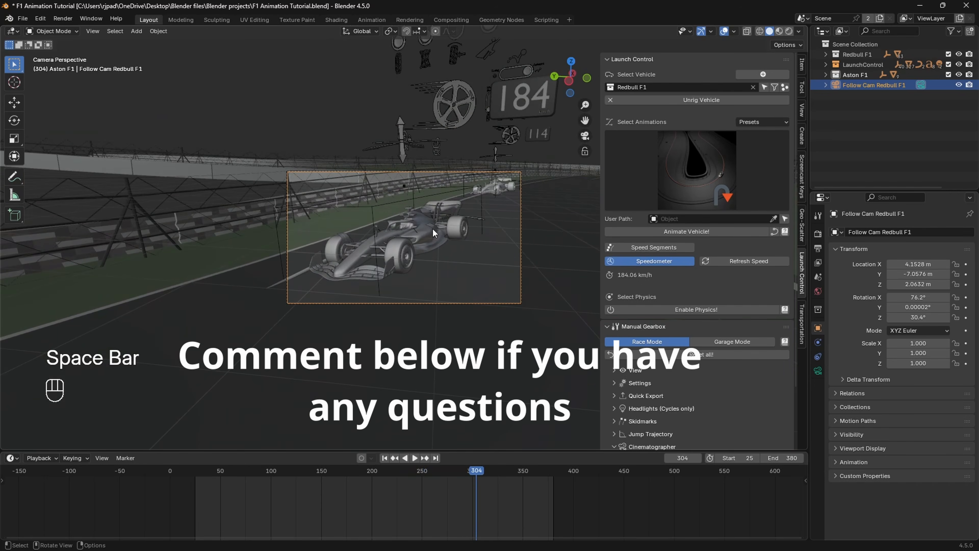